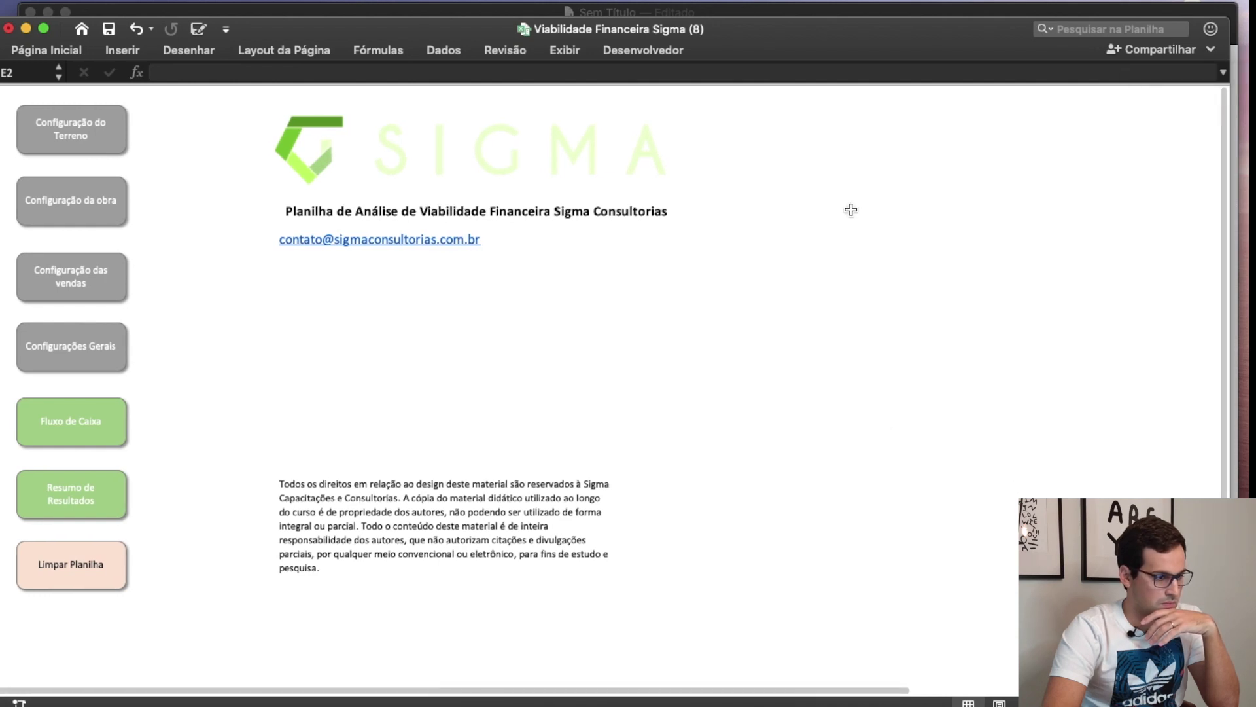
Step: Move the workbook window up, widen it and magnify the main menu sheet
{"action": "left_click_drag", "start_coordinate": [855, 18], "coordinate": [856, 0]}
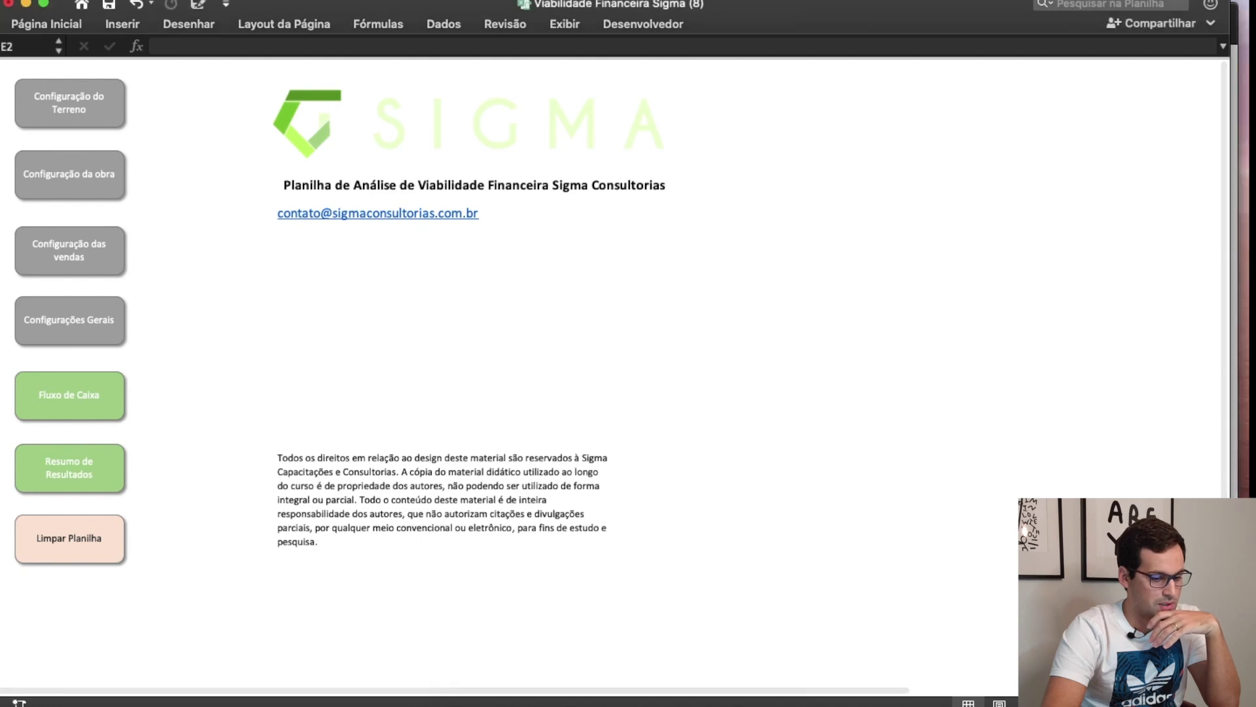
{"action": "left_click_drag", "start_coordinate": [1231, 705], "coordinate": [1250, 706]}
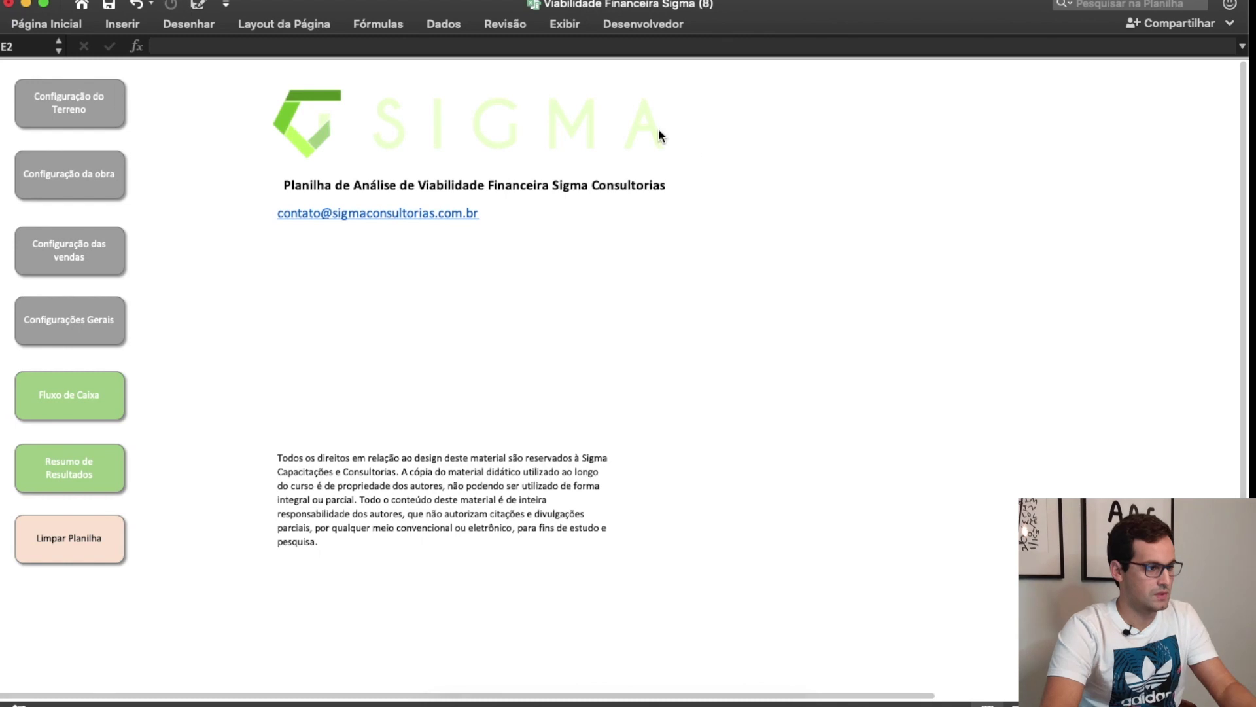
{"action": "scroll", "coordinate": [316, 232], "scroll_direction": "up", "scroll_amount": 3}
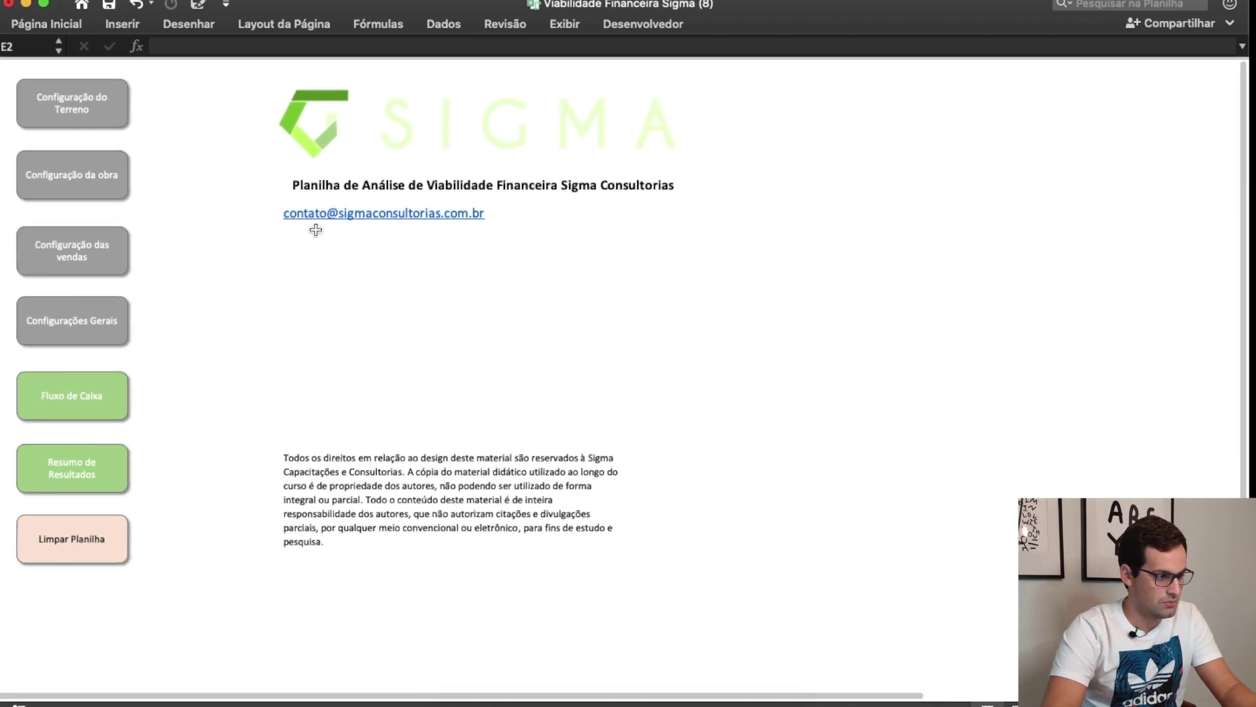
{"action": "scroll", "coordinate": [317, 231], "scroll_direction": "up", "scroll_amount": 3}
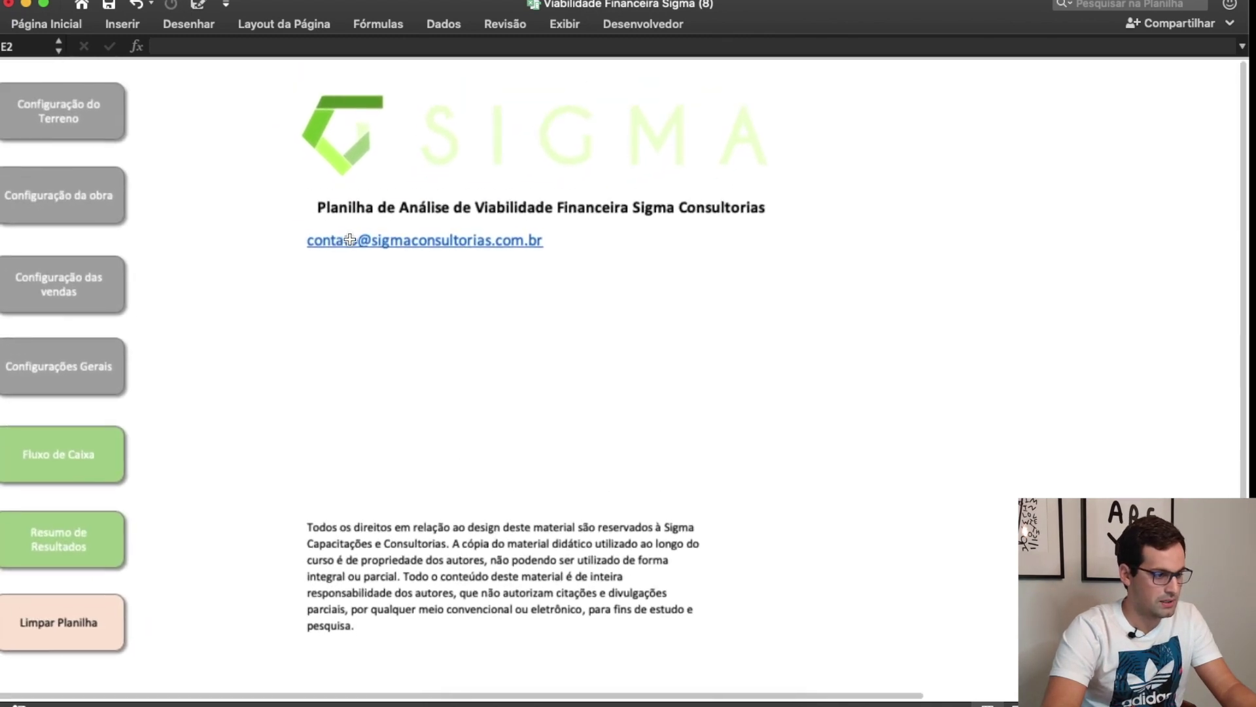
{"action": "scroll", "coordinate": [353, 240], "scroll_direction": "up", "scroll_amount": 3}
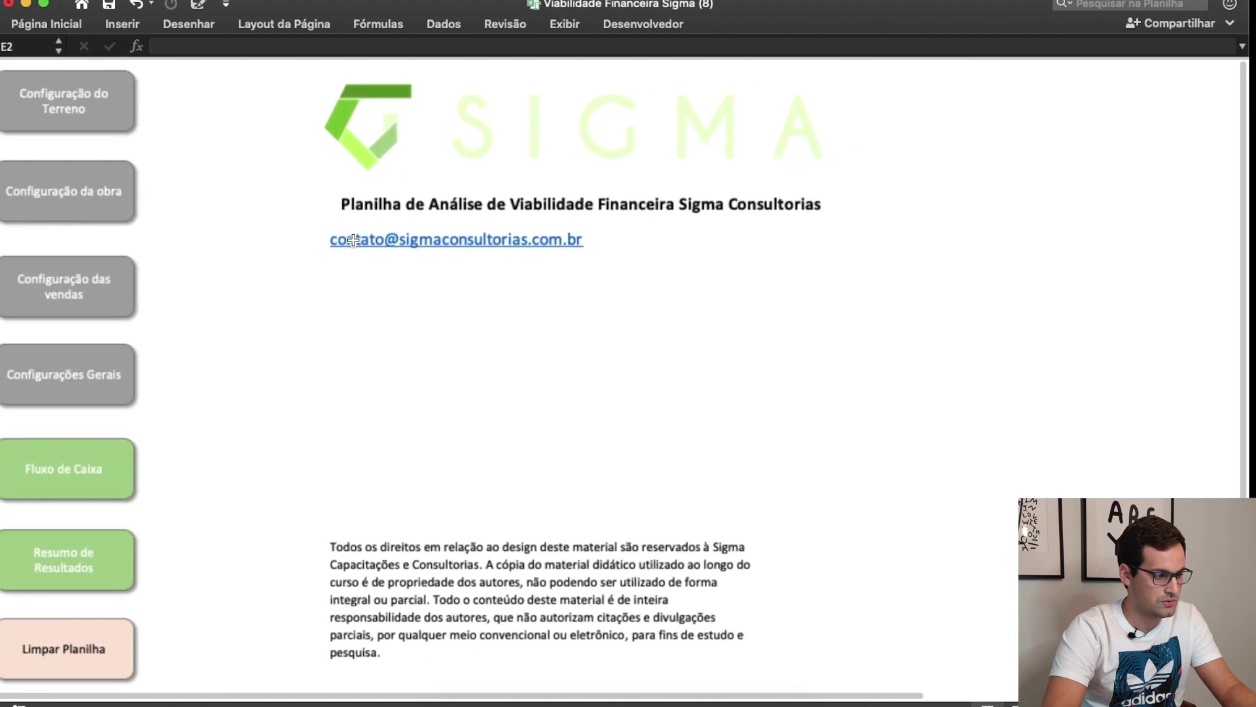
{"action": "scroll", "coordinate": [357, 240], "scroll_direction": "down", "scroll_amount": 3}
{"action": "scroll", "coordinate": [359, 235], "scroll_direction": "up", "scroll_amount": 3}
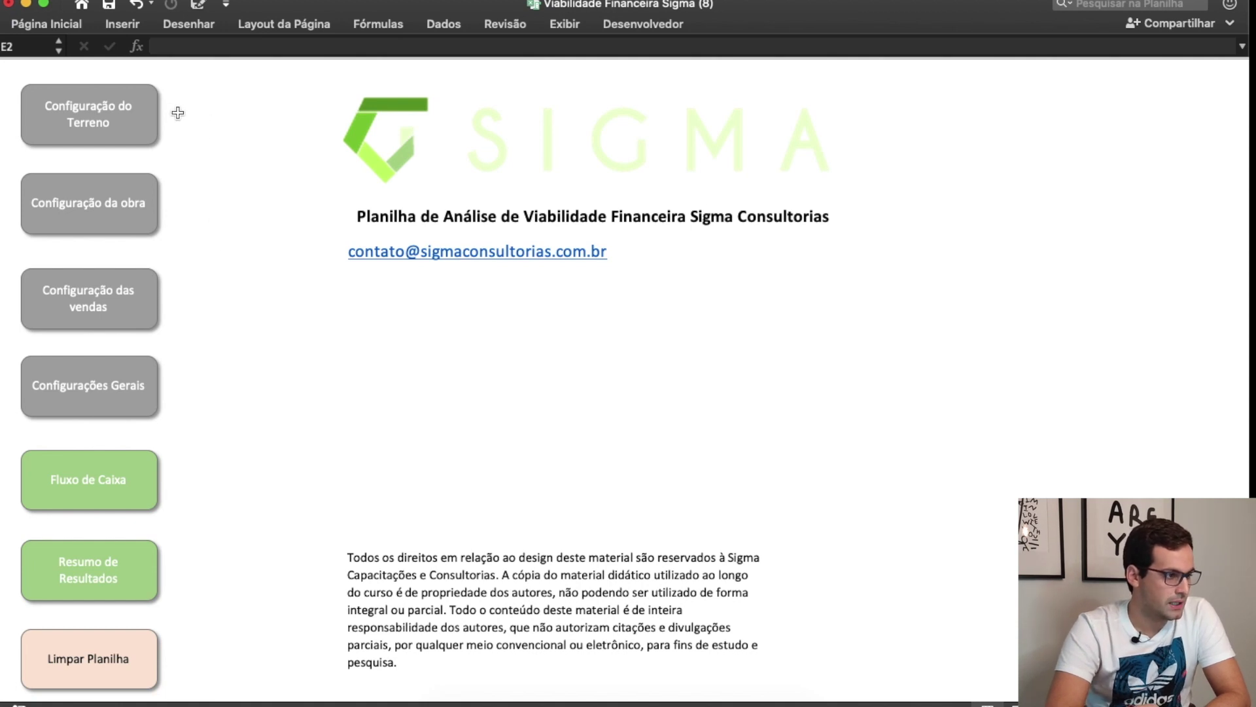
Step: Open the Configuração do Terreno sheet and set Avaliação da propriedade to 2.000.000
{"action": "left_click", "coordinate": [138, 128]}
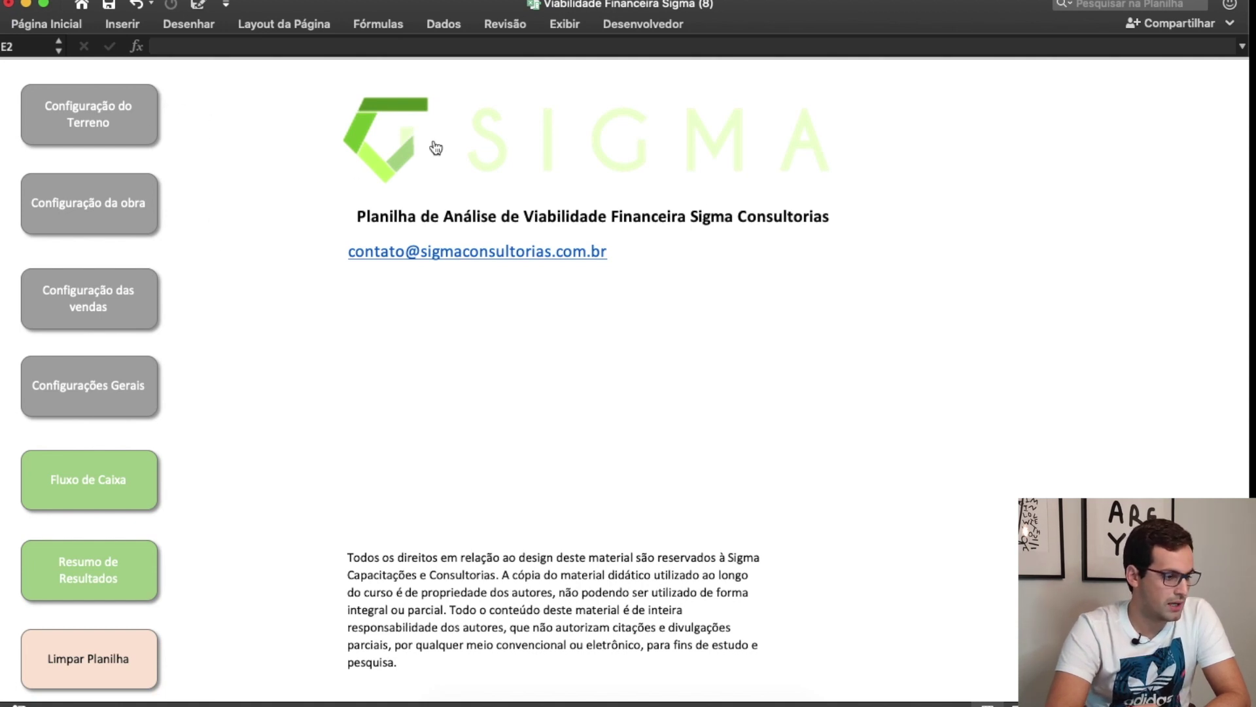
{"action": "scroll", "coordinate": [693, 205], "scroll_direction": "up", "scroll_amount": 1}
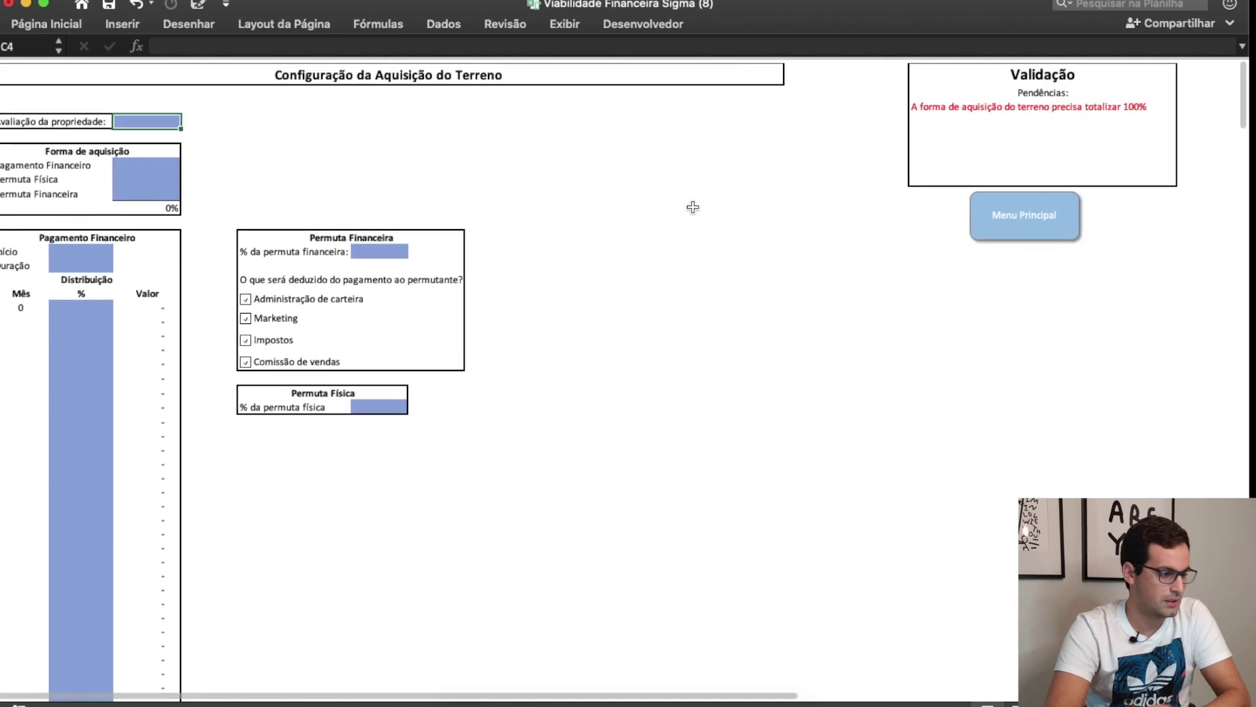
{"action": "scroll", "coordinate": [553, 163], "scroll_direction": "up", "scroll_amount": 5}
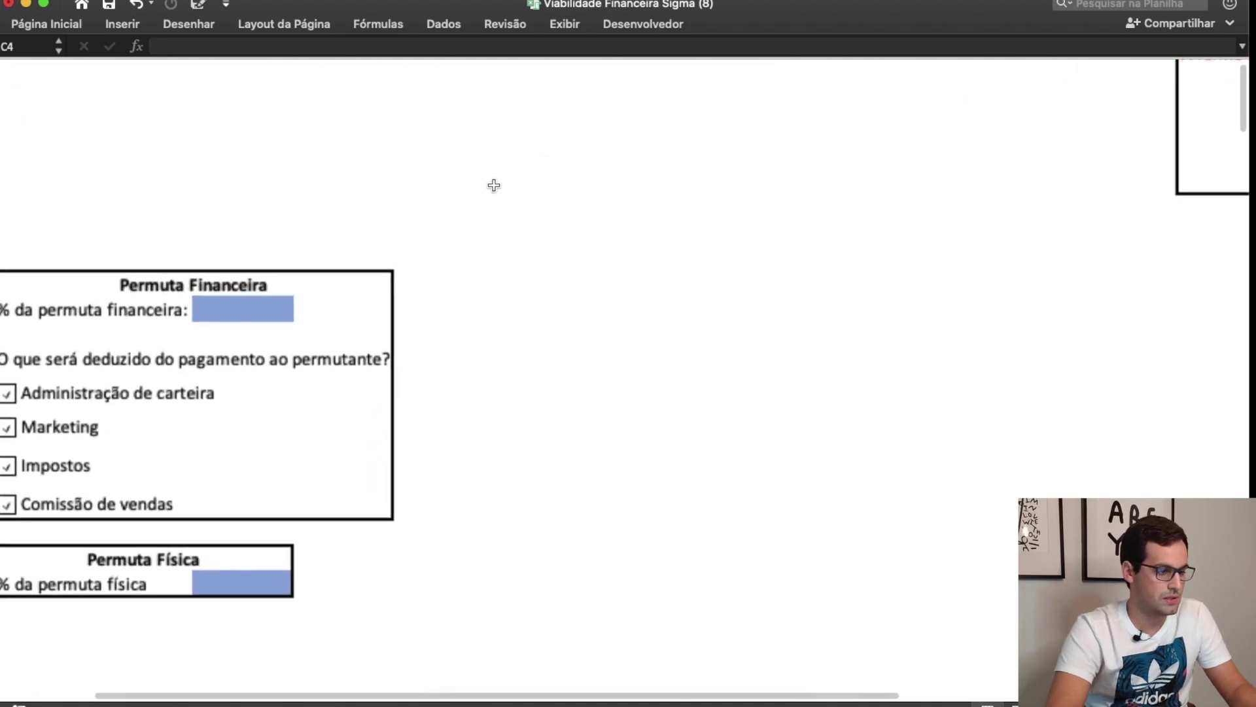
{"action": "scroll", "coordinate": [461, 204], "scroll_direction": "up", "scroll_amount": 1}
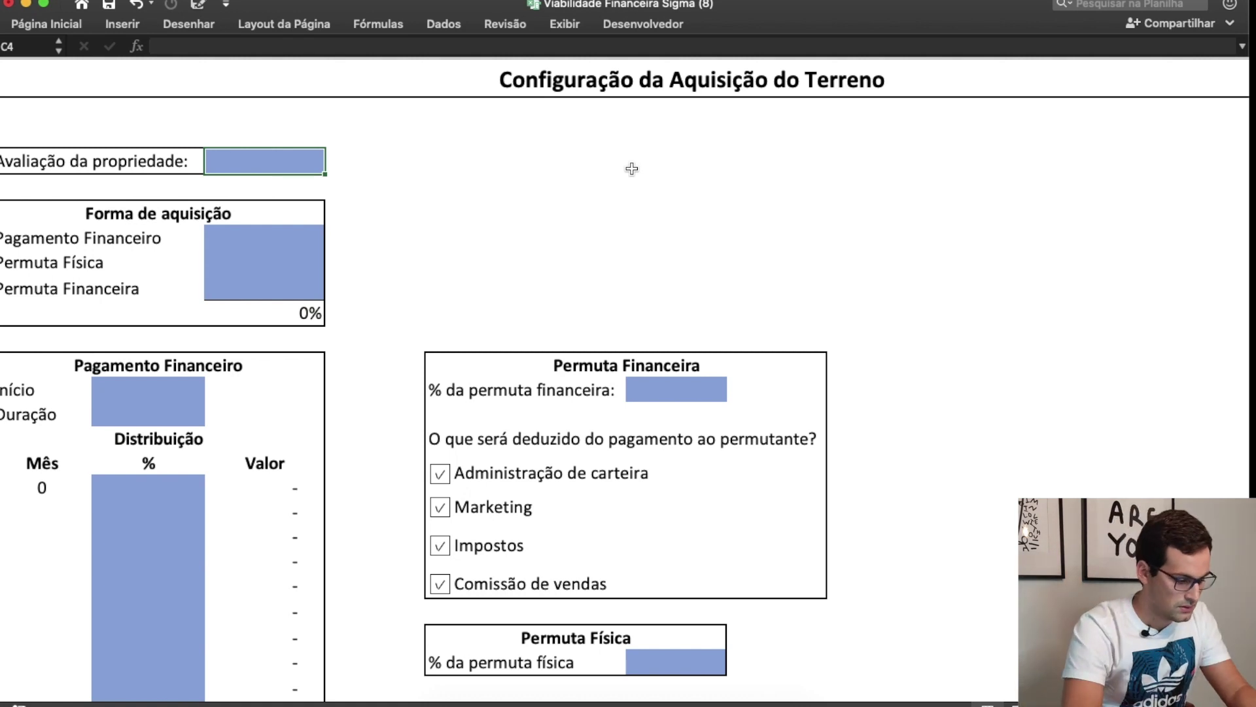
{"action": "type", "text": "2.000.00"}
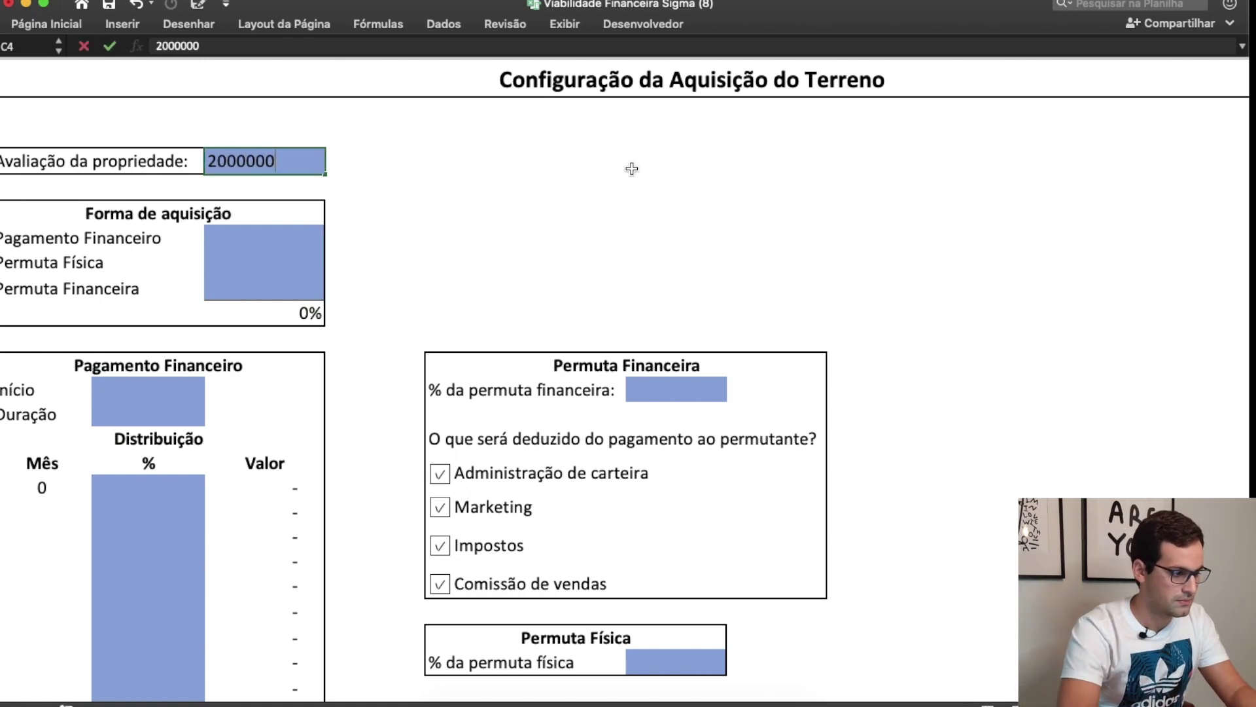
{"action": "type", "text": "0"}
{"action": "key", "text": "Return"}
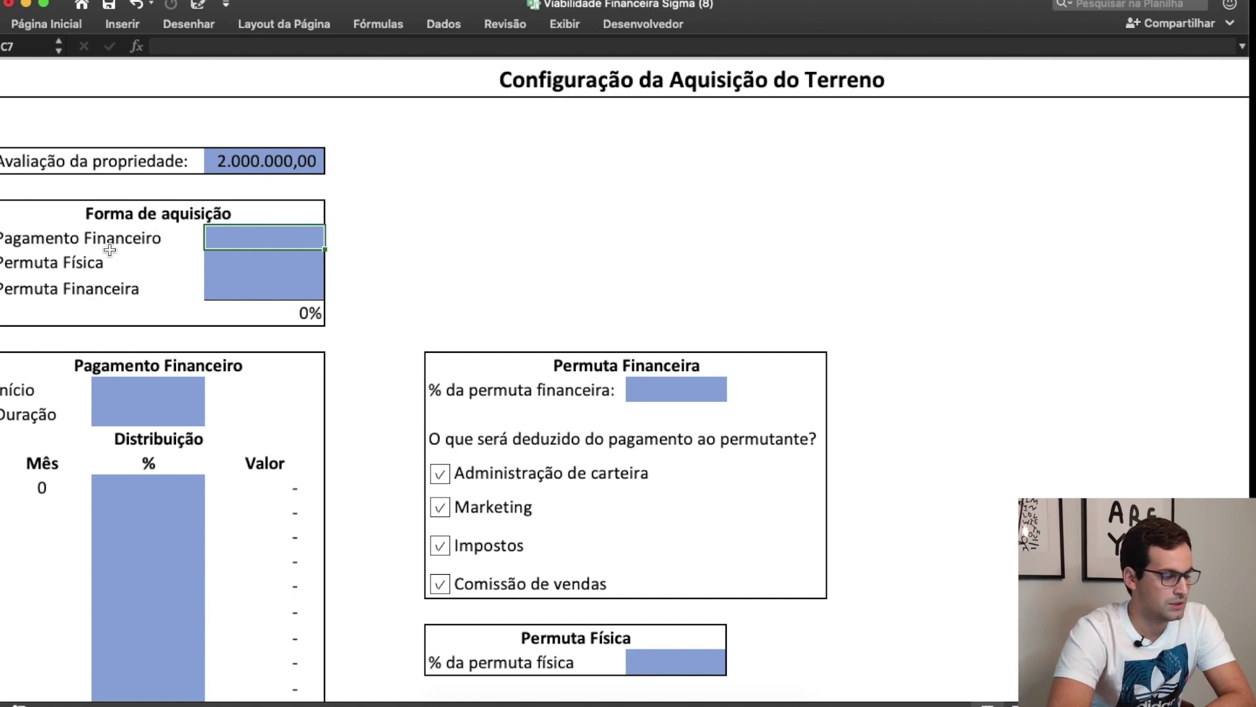
Step: Set Permuta Financeira to 100% under Forma de aquisição
{"action": "left_click", "coordinate": [240, 269]}
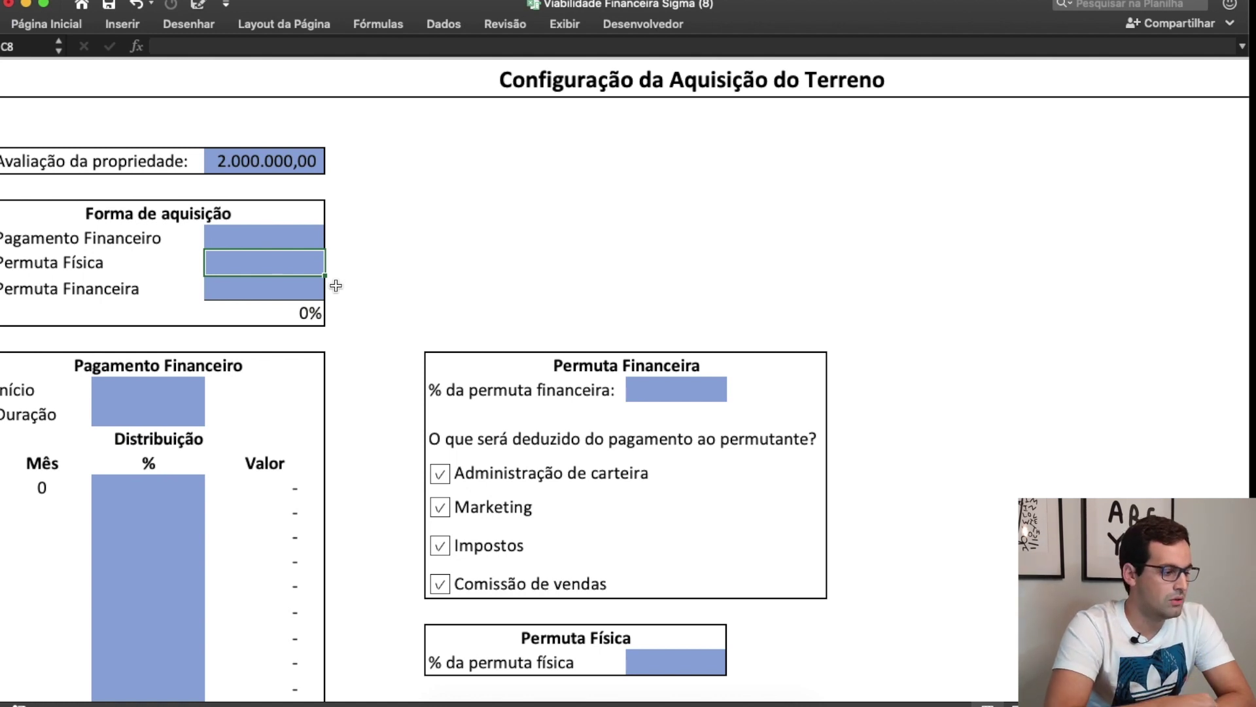
{"action": "key", "text": "Down"}
{"action": "type", "text": "100"}
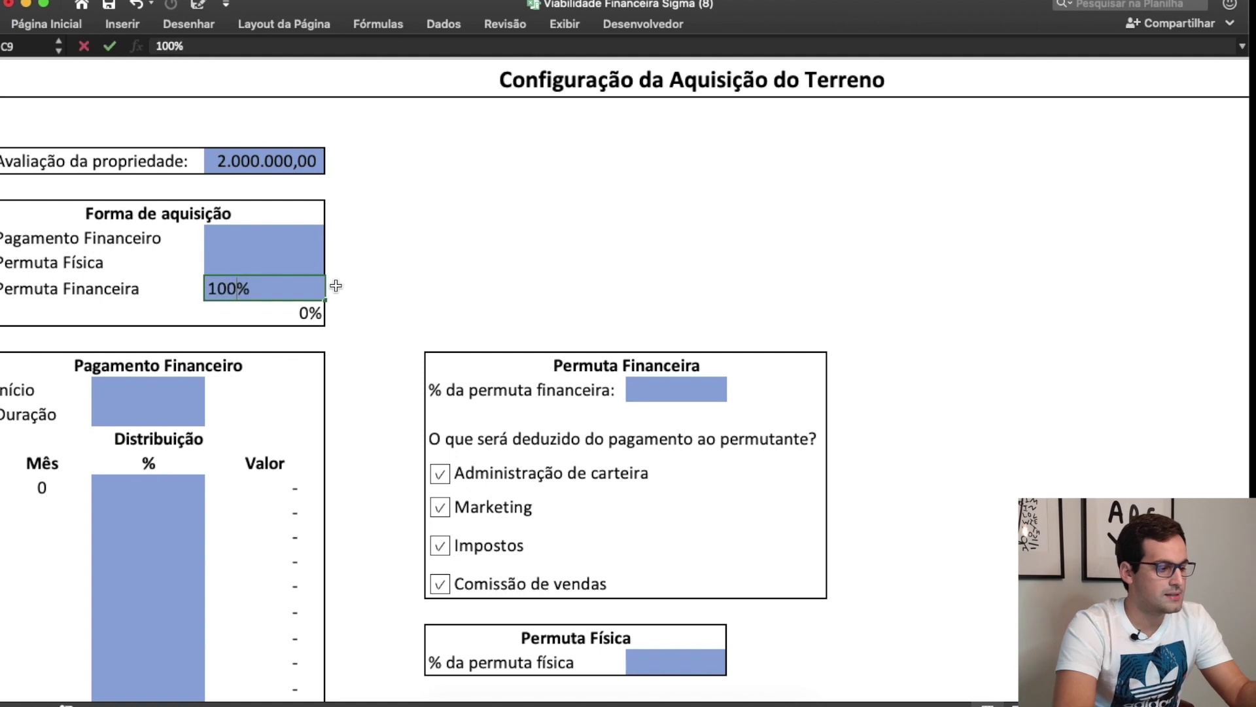
{"action": "key", "text": "Return"}
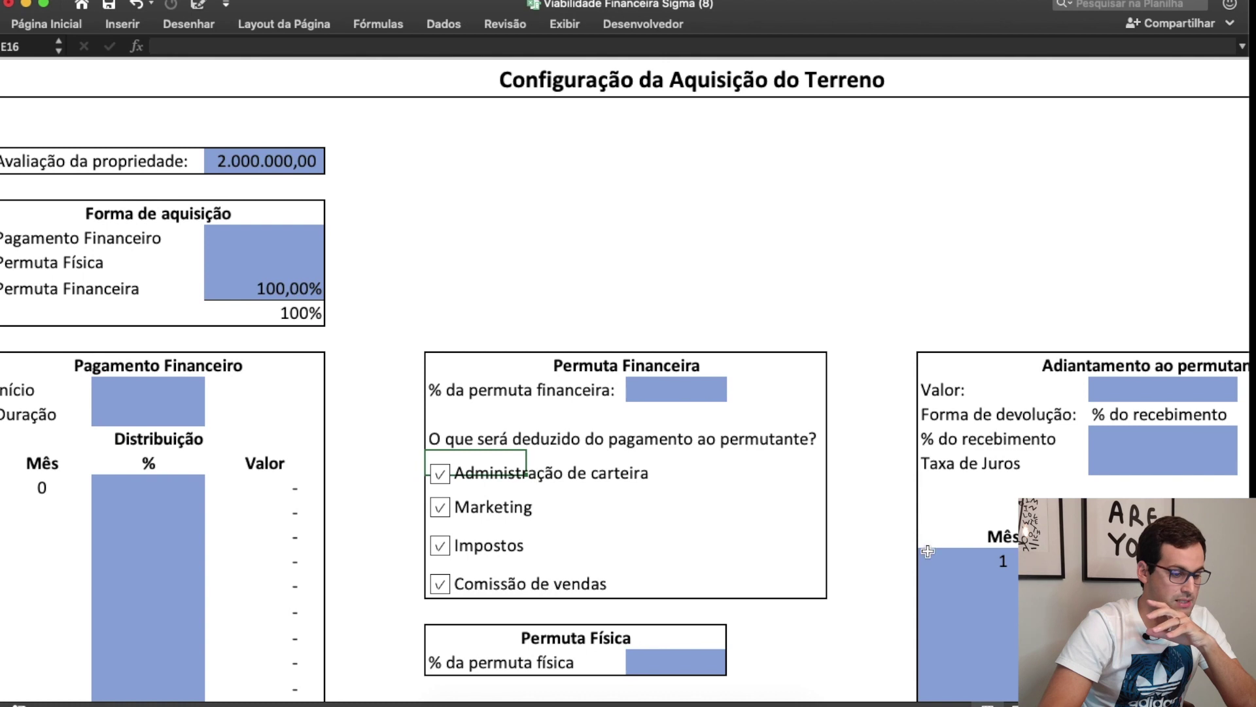
Step: Split the Forma de aquisição into 50% Permuta Física and 50% Permuta Financeira
{"action": "left_click", "coordinate": [276, 264]}
{"action": "type", "text": "50"}
{"action": "key", "text": "Return"}
{"action": "type", "text": "50"}
{"action": "key", "text": "Return"}
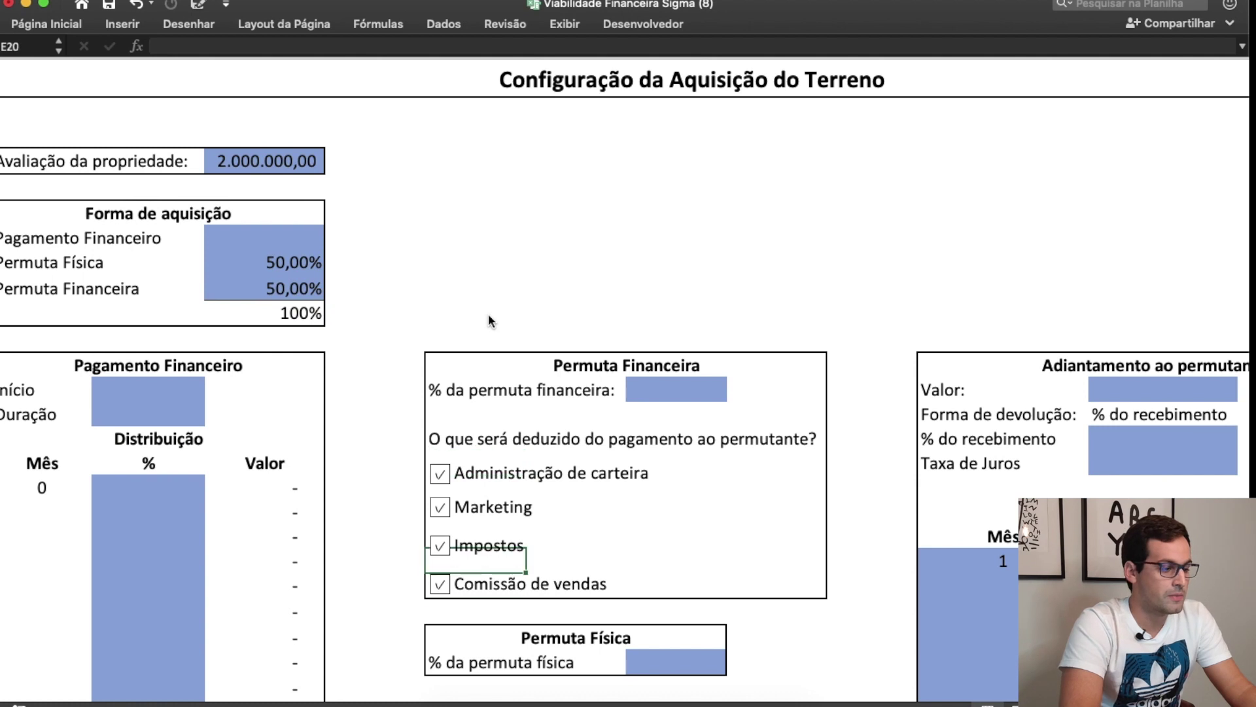
Step: Set the Forma de aquisição to 10% Pagamento Financeiro, 45% Permuta Física and 45% Permuta Financeira
{"action": "left_click", "coordinate": [219, 233]}
{"action": "type", "text": "10"}
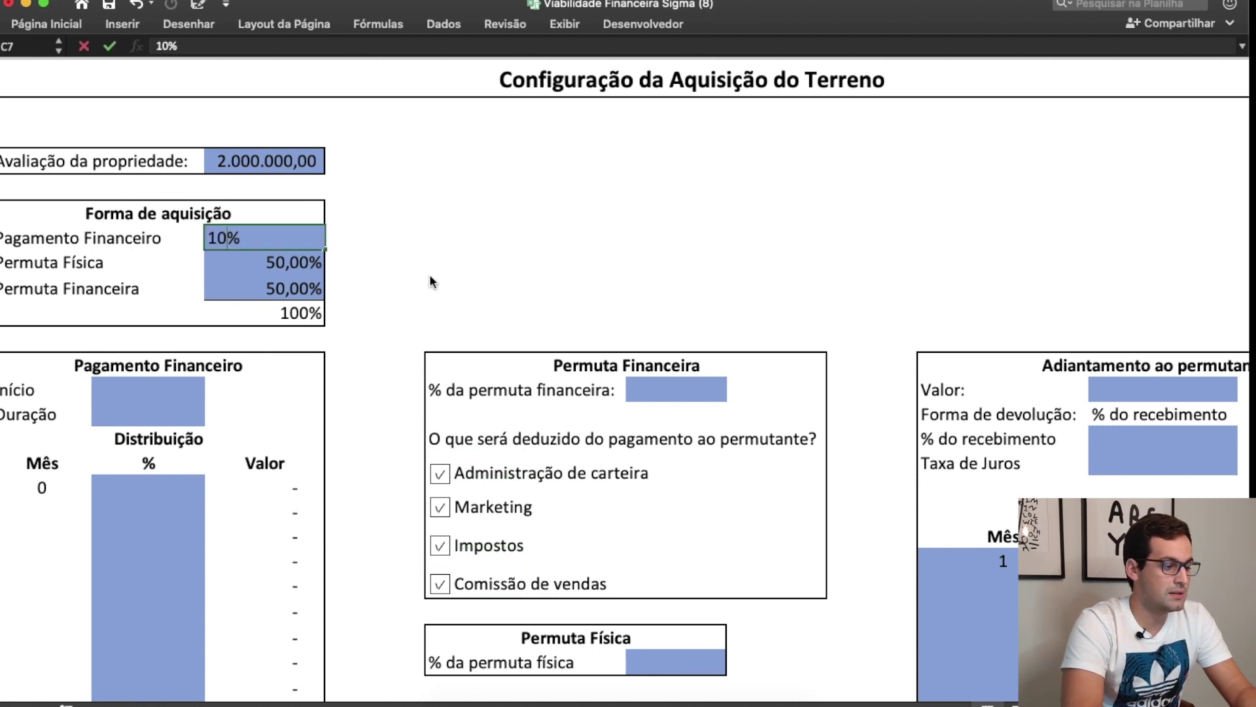
{"action": "key", "text": "Return"}
{"action": "type", "text": "45"}
{"action": "key", "text": "Return"}
{"action": "type", "text": "45"}
{"action": "key", "text": "Return"}
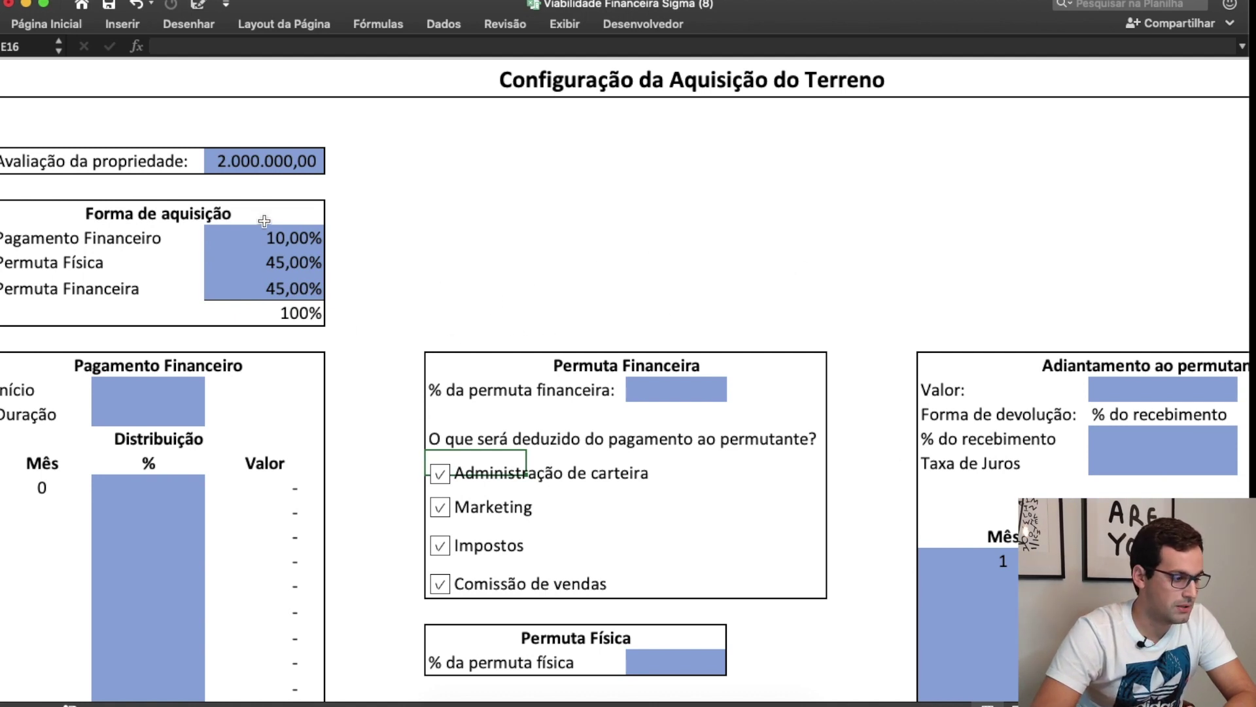
Step: Set the Forma de aquisição to 0% Pagamento Financeiro, 0% Permuta Física and 100% Permuta Financeira
{"action": "left_click", "coordinate": [282, 237]}
{"action": "type", "text": "0"}
{"action": "key", "text": "Return"}
{"action": "type", "text": "0"}
{"action": "key", "text": "Return"}
{"action": "type", "text": "100"}
{"action": "key", "text": "Return"}
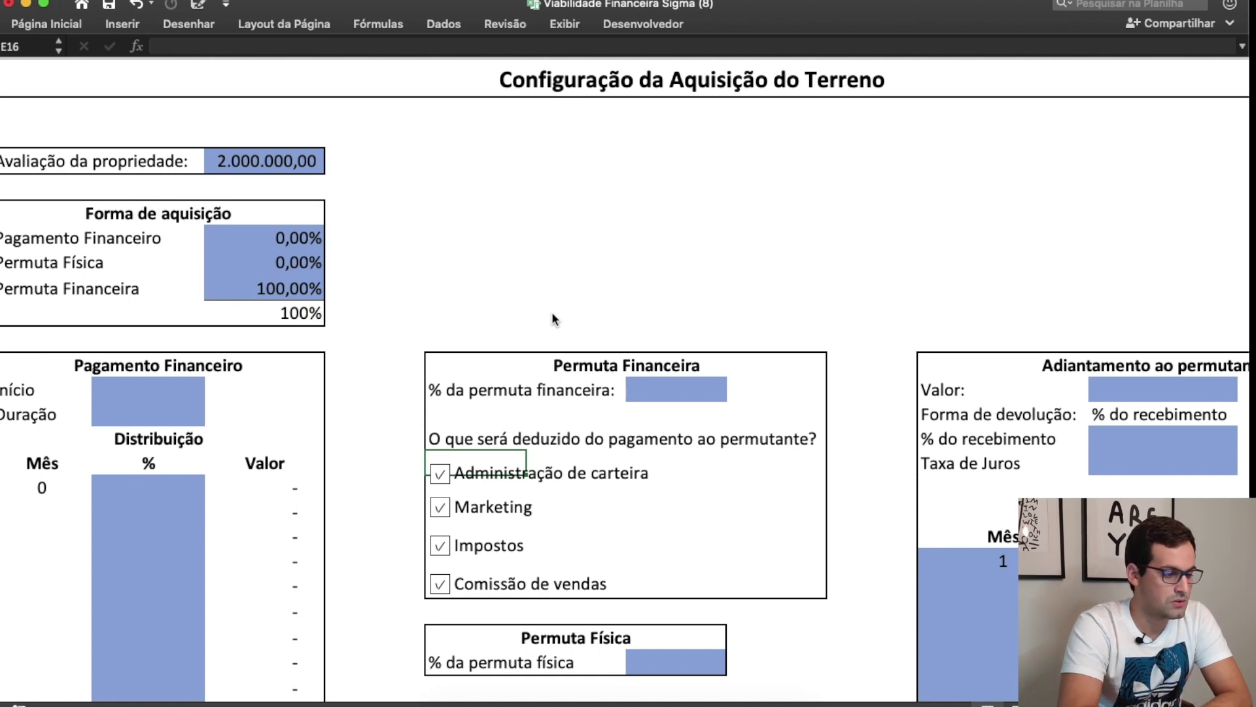
Step: Set the % da permuta financeira to 30% in the Permuta Financeira block
{"action": "left_click", "coordinate": [677, 386]}
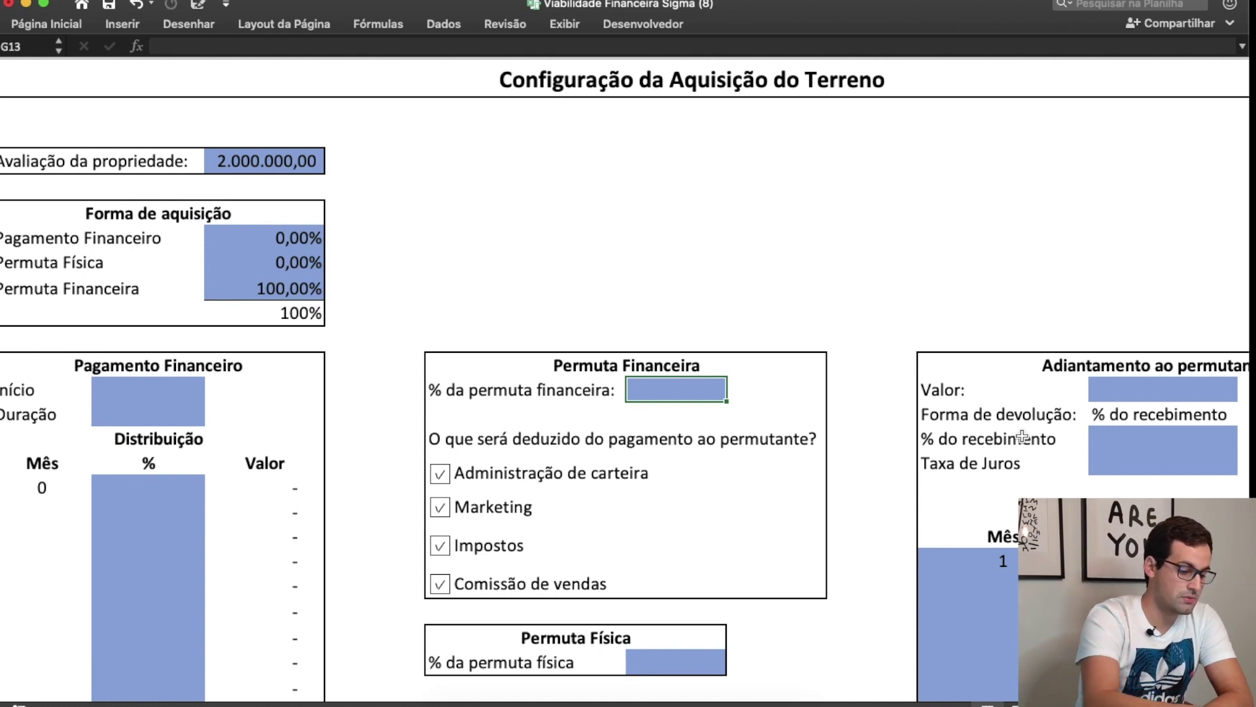
{"action": "type", "text": "30"}
{"action": "key", "text": "Return"}
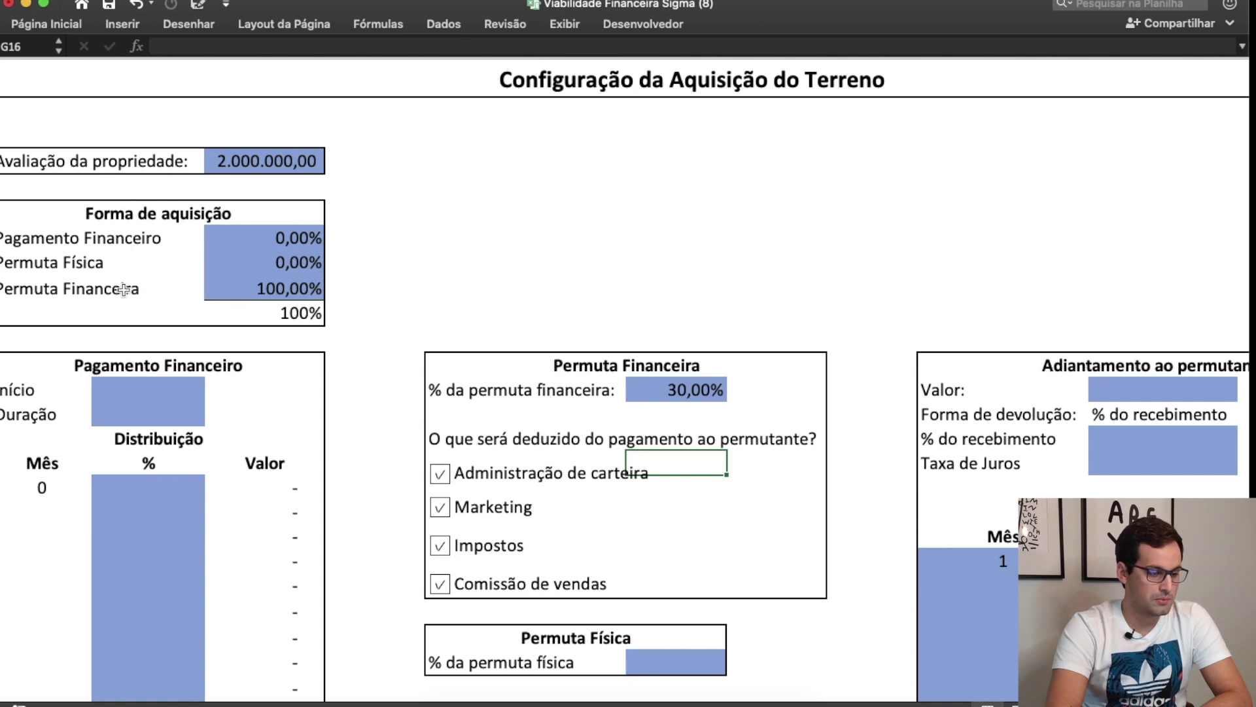
{"action": "left_click", "coordinate": [686, 396]}
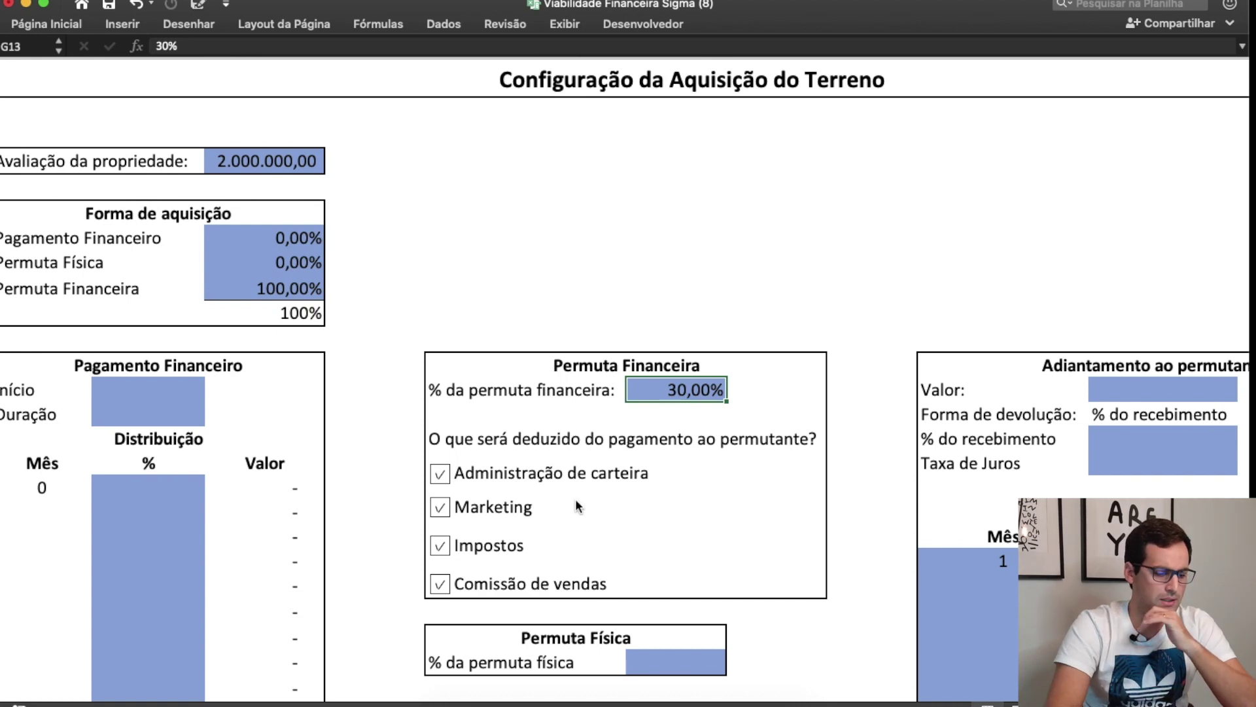
Step: Switch the permutante deduction options off and back on: Impostos, Marketing, Comissão de vendas and Administração de carteira
{"action": "left_click", "coordinate": [441, 547]}
{"action": "left_click", "coordinate": [440, 507]}
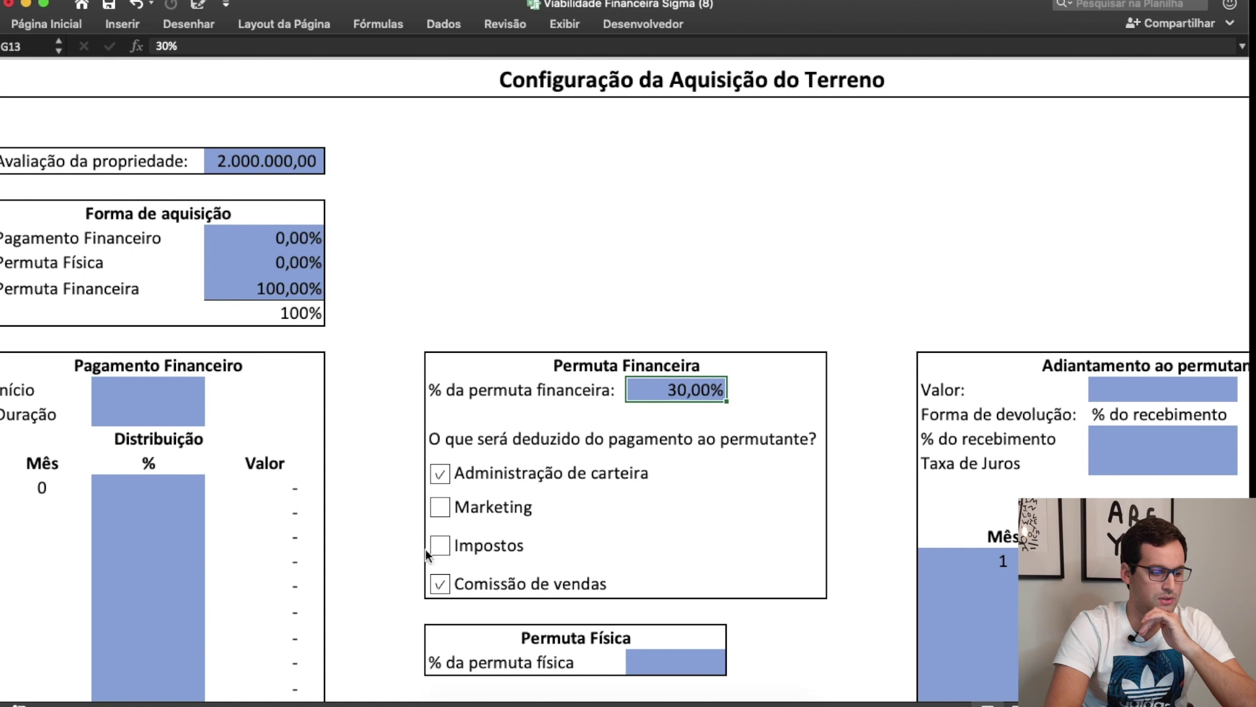
{"action": "left_click", "coordinate": [440, 583]}
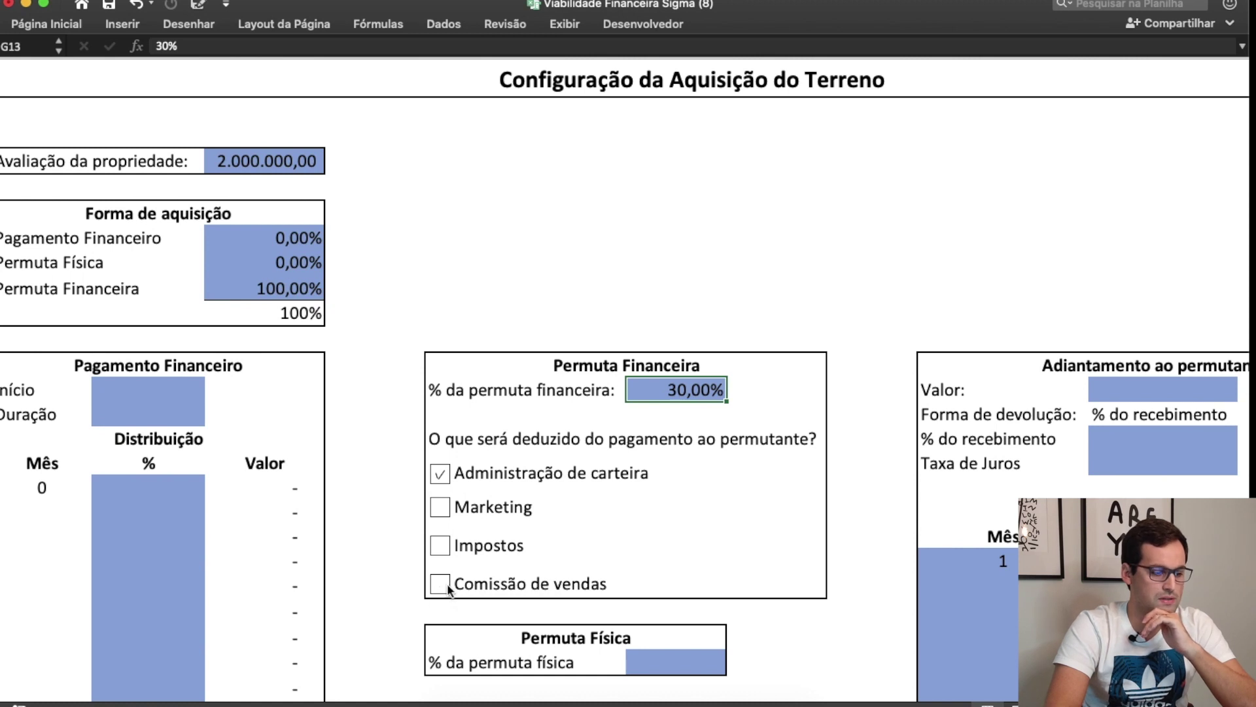
{"action": "left_click", "coordinate": [440, 545]}
{"action": "left_click", "coordinate": [440, 507]}
{"action": "left_click", "coordinate": [443, 471]}
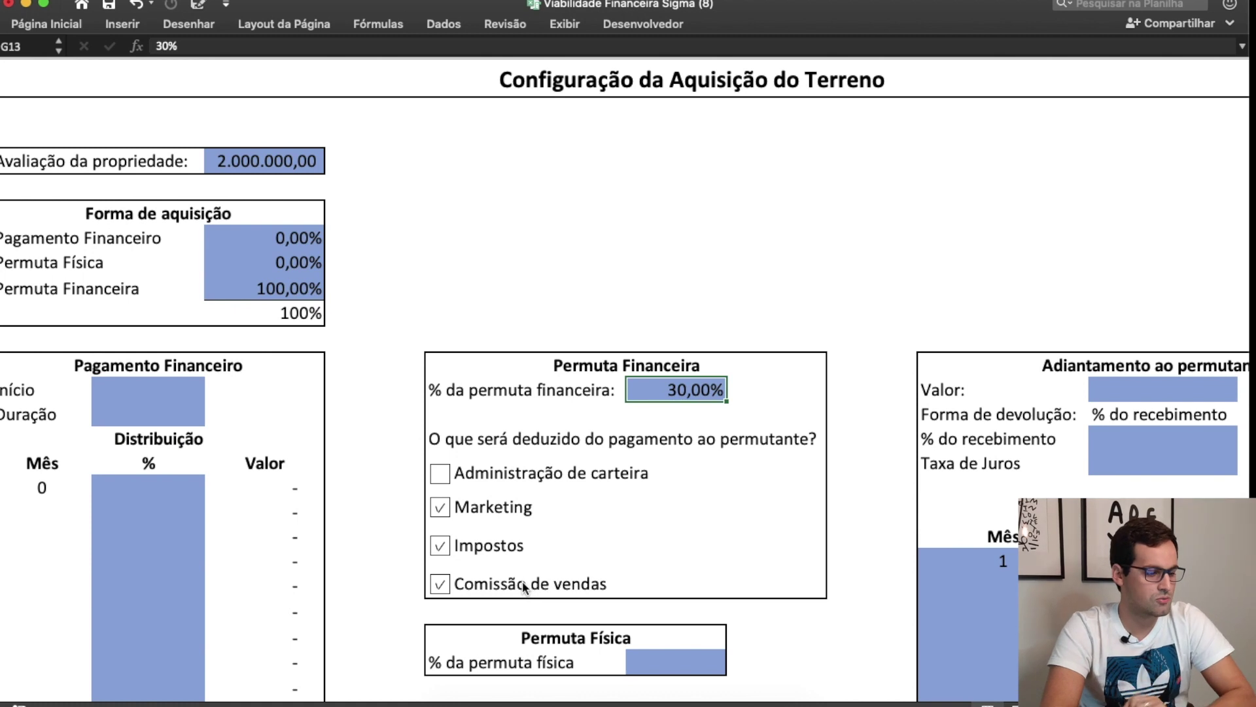
{"action": "left_click", "coordinate": [439, 473]}
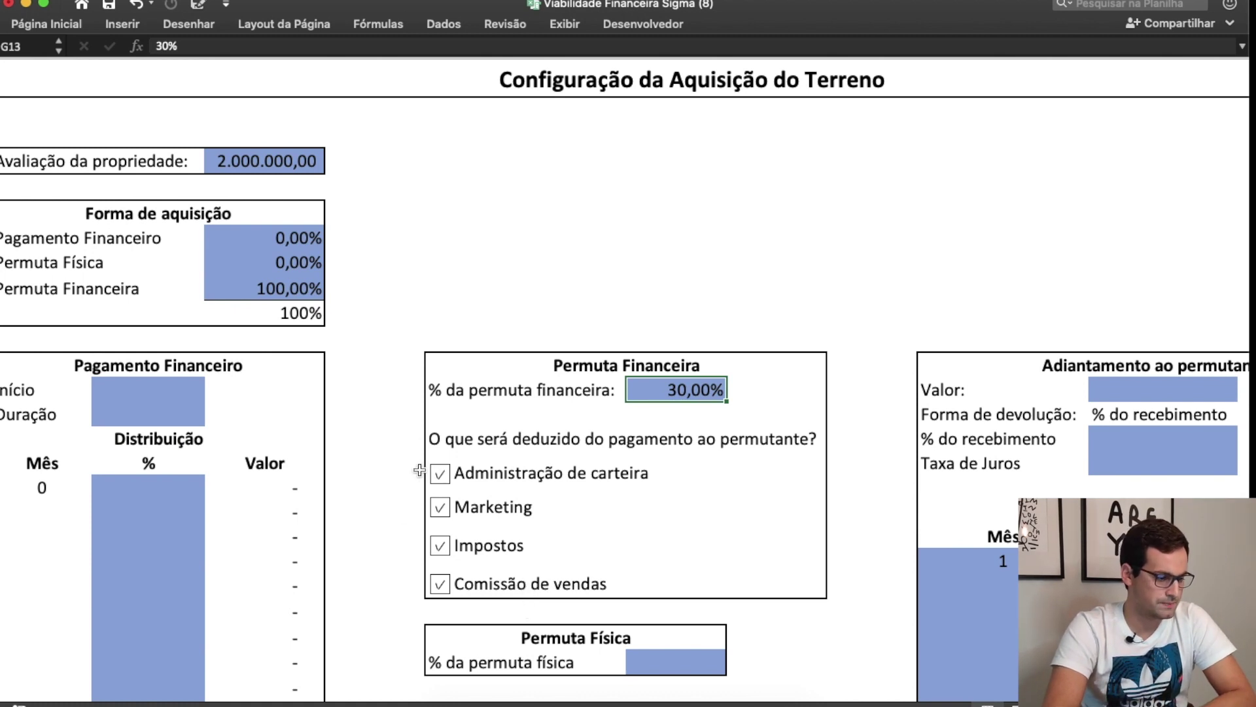
{"action": "left_click", "coordinate": [669, 660]}
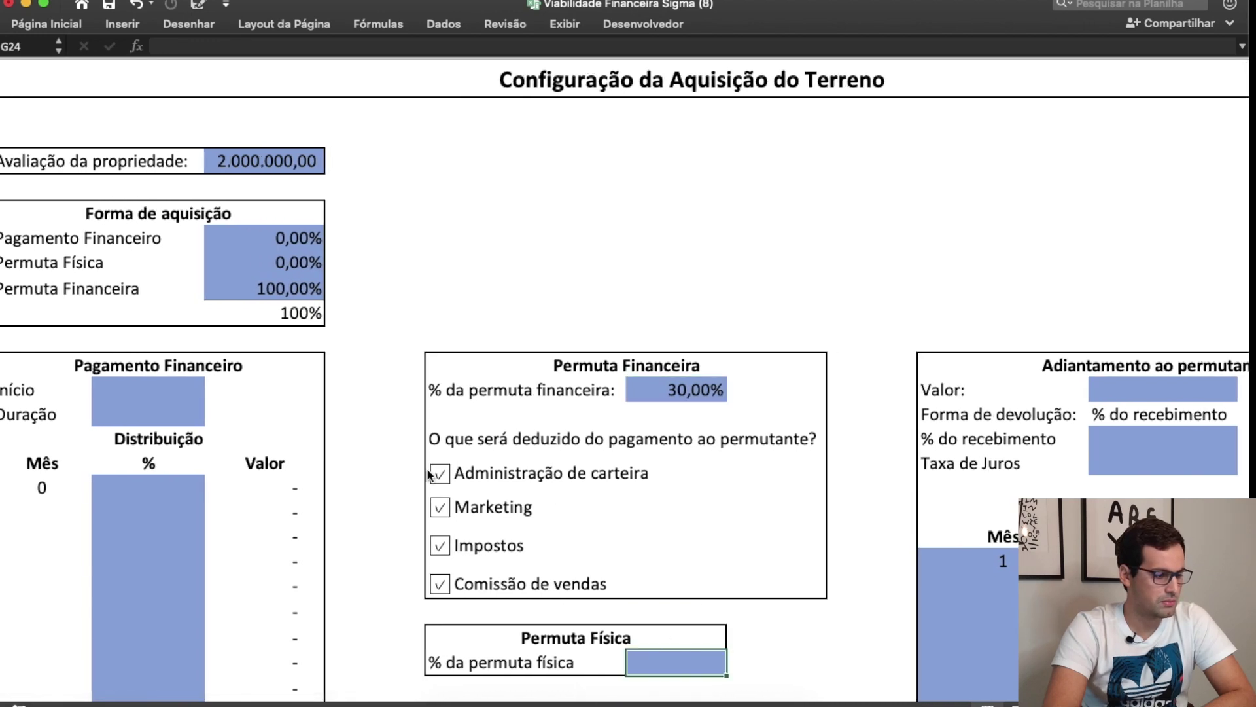
{"action": "left_click", "coordinate": [163, 590]}
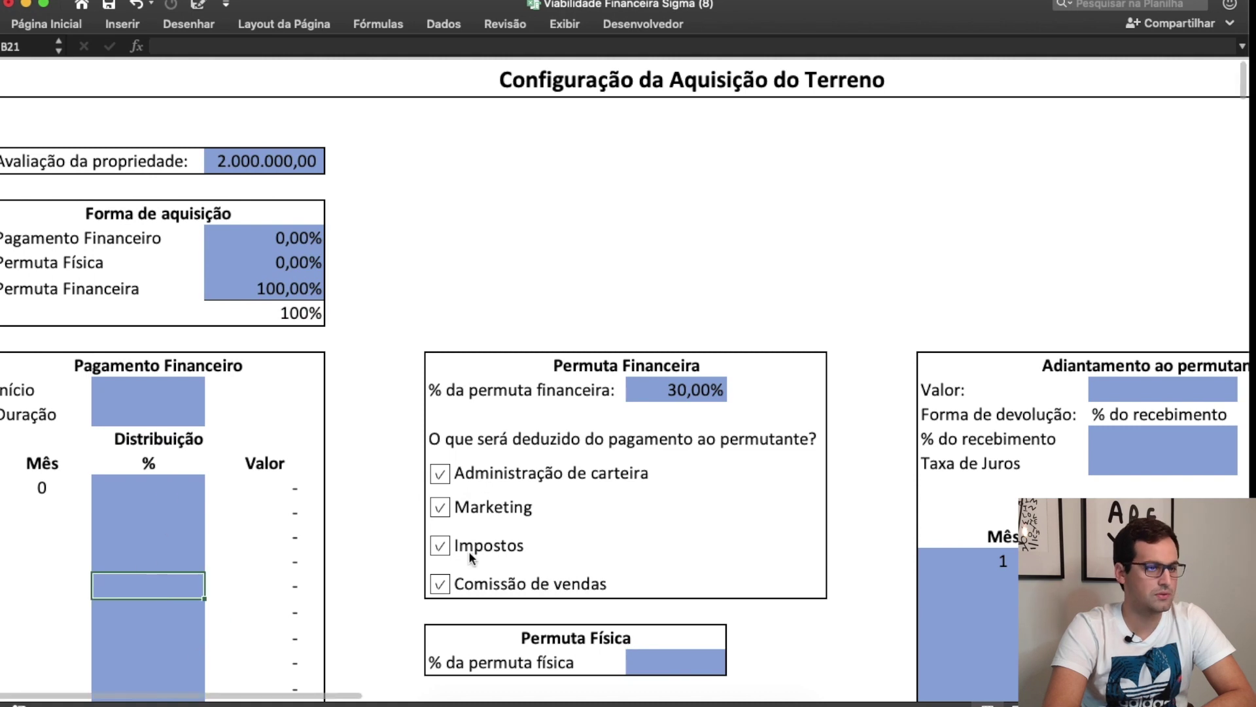
Step: Set the Valor of the Adiantamento ao permutante to 500.000
{"action": "scroll", "coordinate": [1056, 461], "scroll_direction": "down", "scroll_amount": 3}
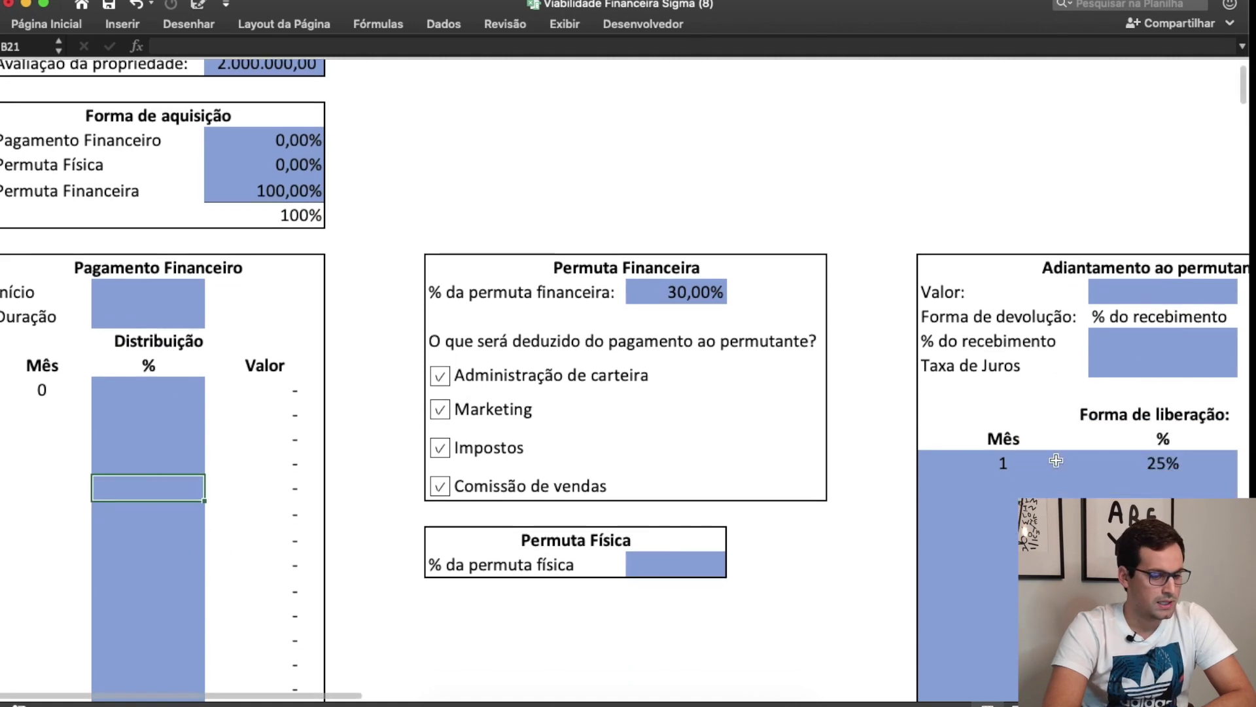
{"action": "scroll", "coordinate": [1056, 460], "scroll_direction": "right", "scroll_amount": 5}
{"action": "scroll", "coordinate": [1056, 460], "scroll_direction": "down", "scroll_amount": 2}
{"action": "scroll", "coordinate": [1055, 461], "scroll_direction": "right", "scroll_amount": 1}
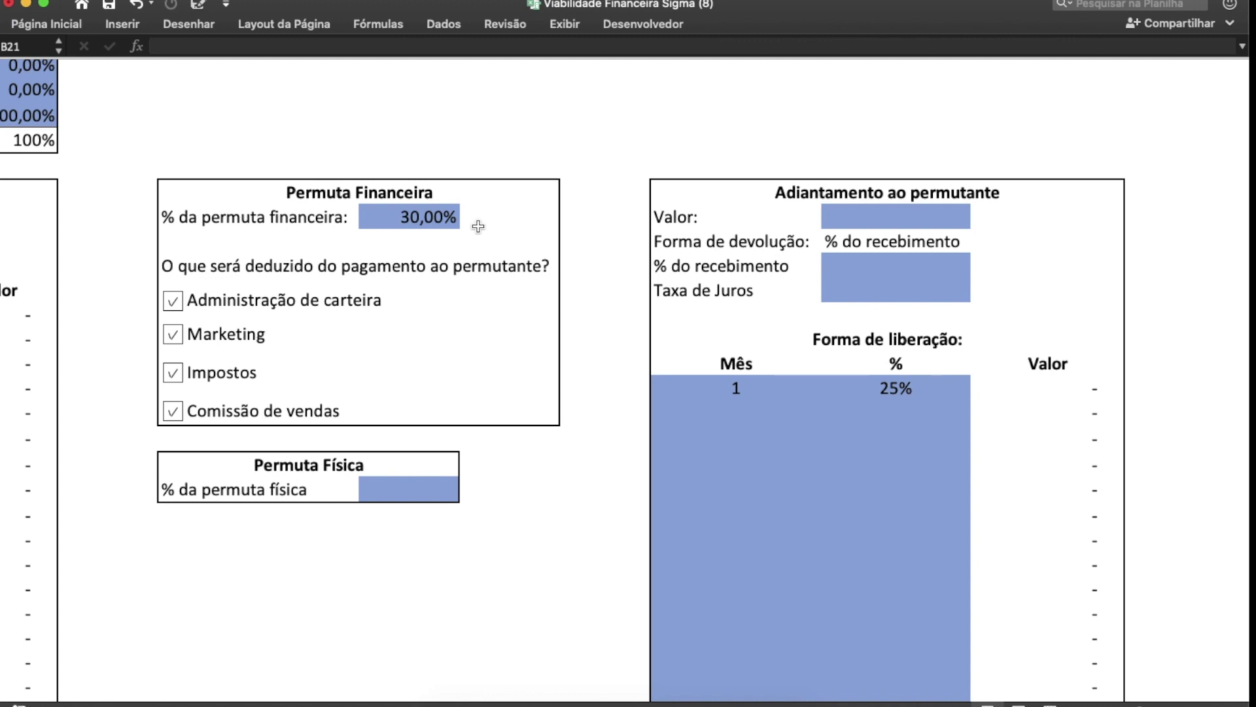
{"action": "left_click", "coordinate": [866, 232]}
{"action": "left_click", "coordinate": [878, 217]}
{"action": "type", "text": "500000"}
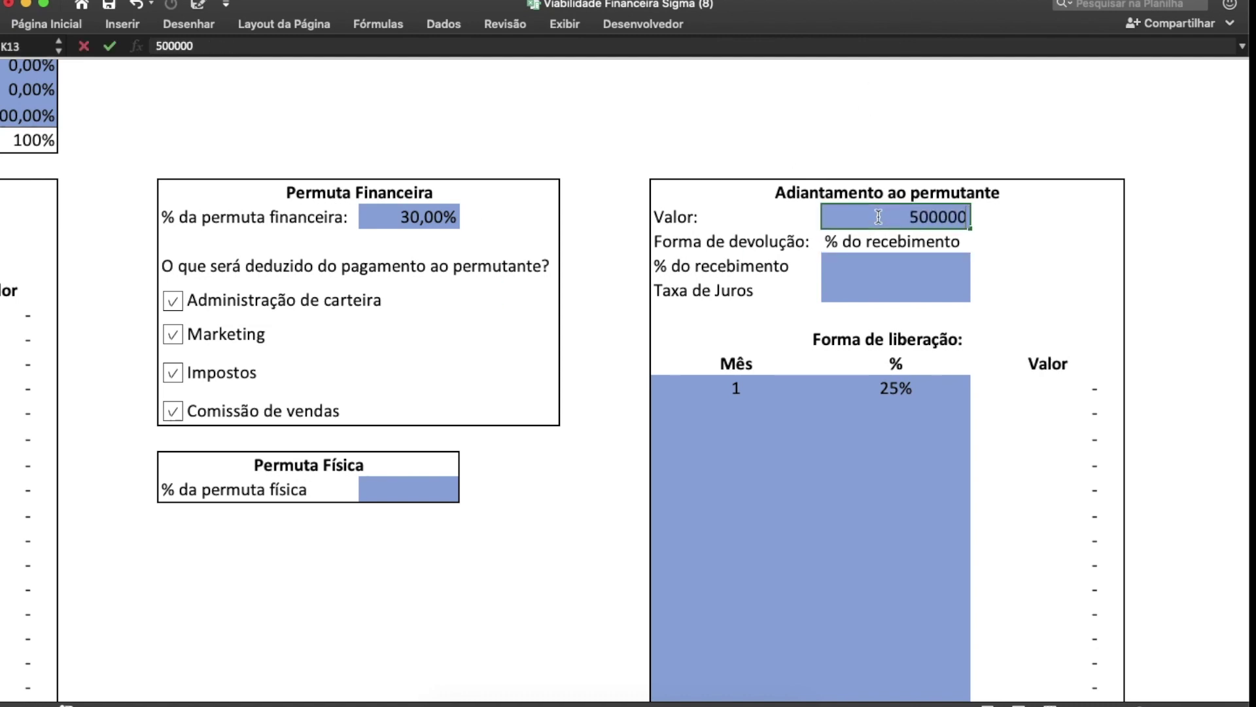
{"action": "key", "text": "Return"}
Step: Set the advance's Taxa de Juros to 1,5% and its % do recebimento to 10%
{"action": "key", "text": "Return"}
{"action": "key", "text": "Return"}
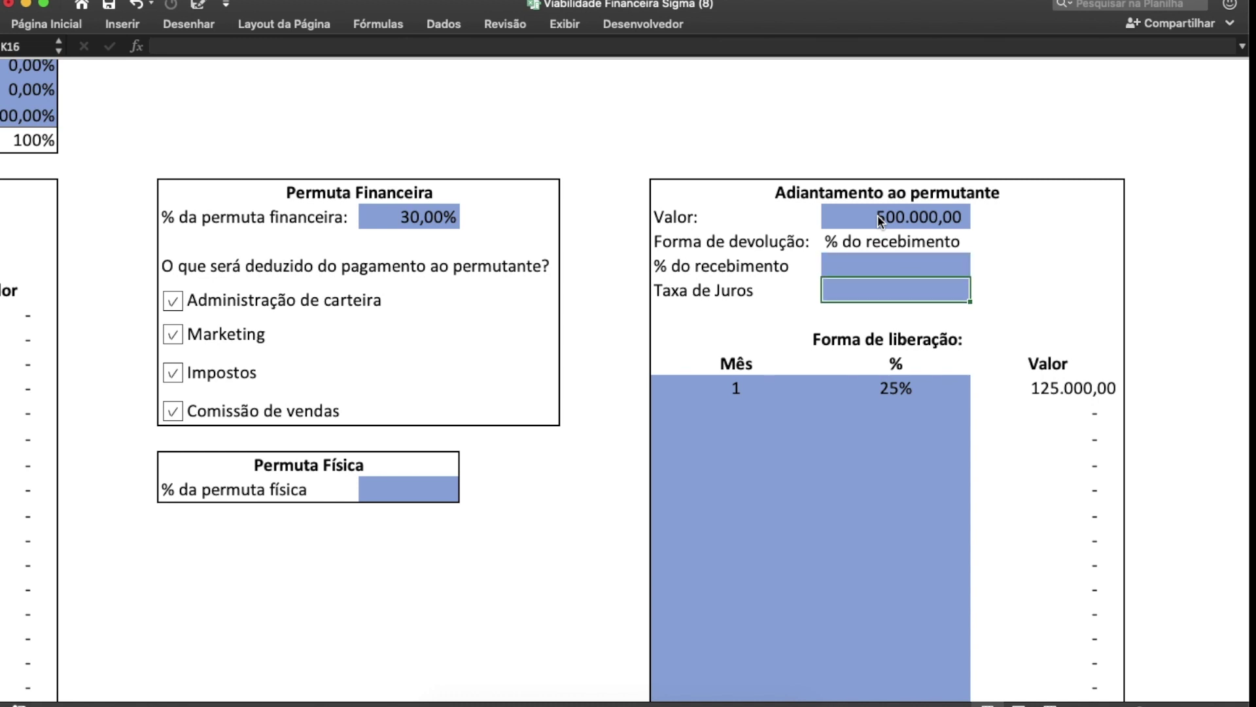
{"action": "type", "text": "1,5"}
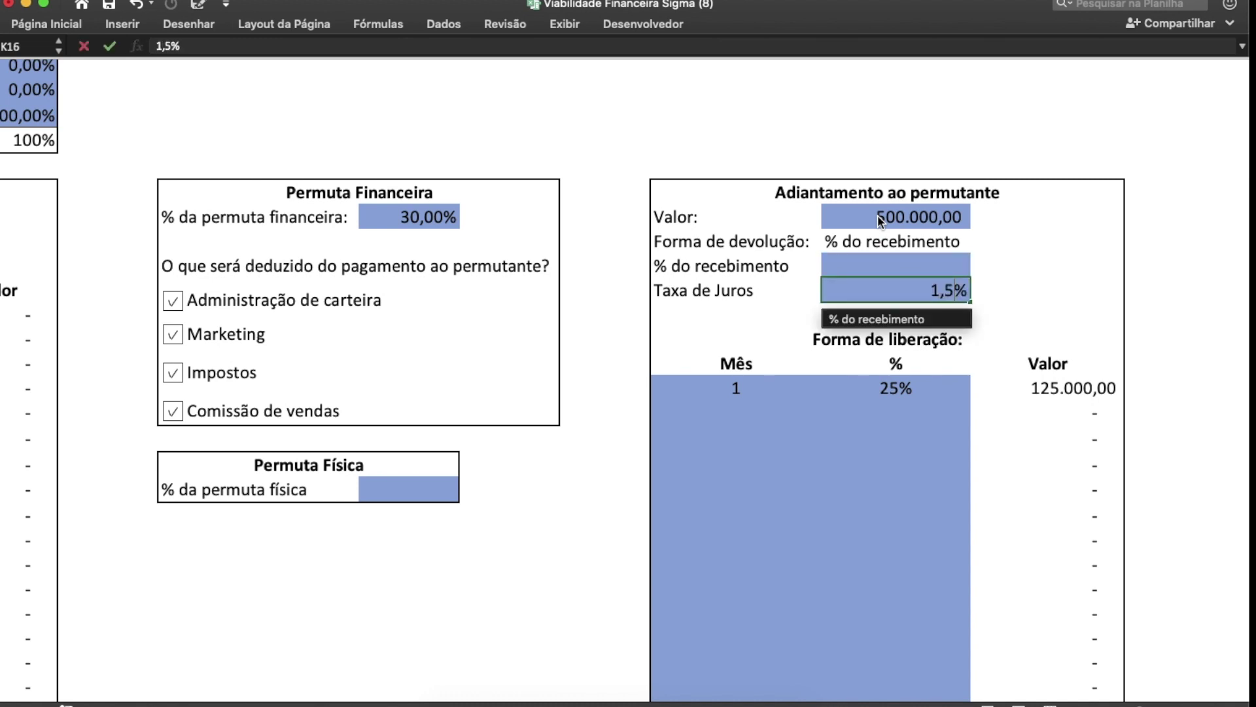
{"action": "key", "text": "Return"}
{"action": "key", "text": "Up"}
{"action": "key", "text": "Up"}
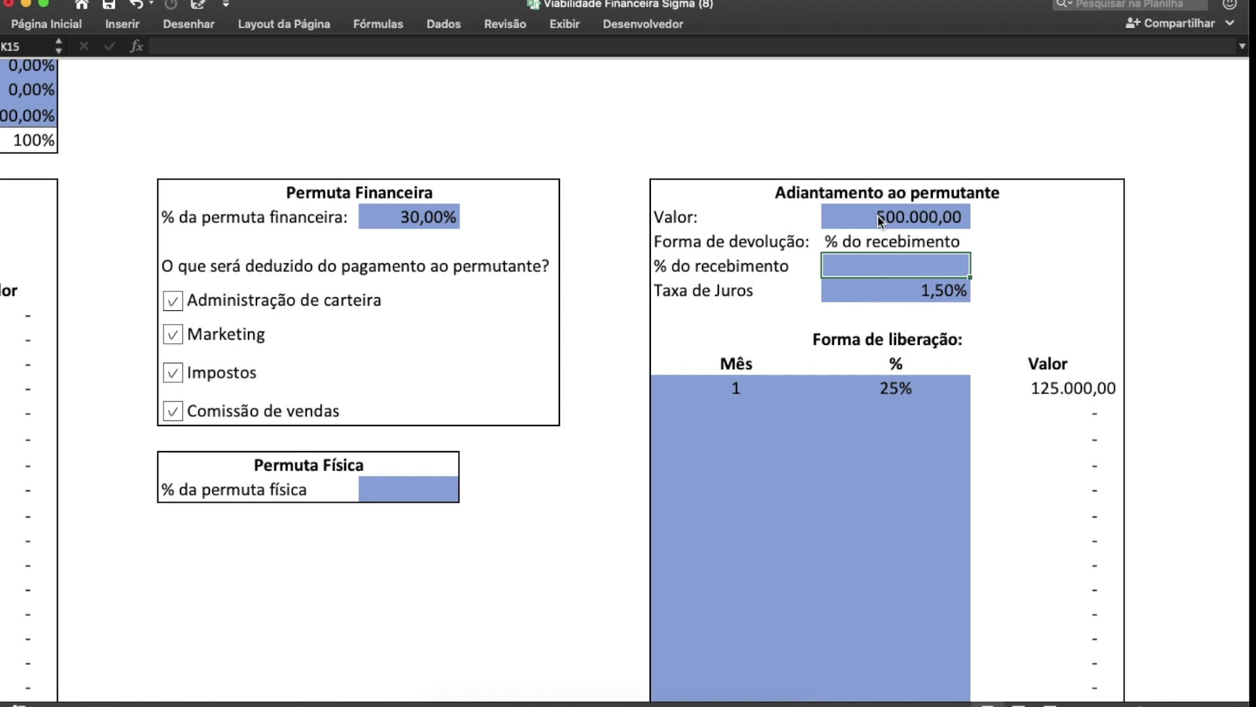
{"action": "type", "text": "10%"}
{"action": "key", "text": "Return"}
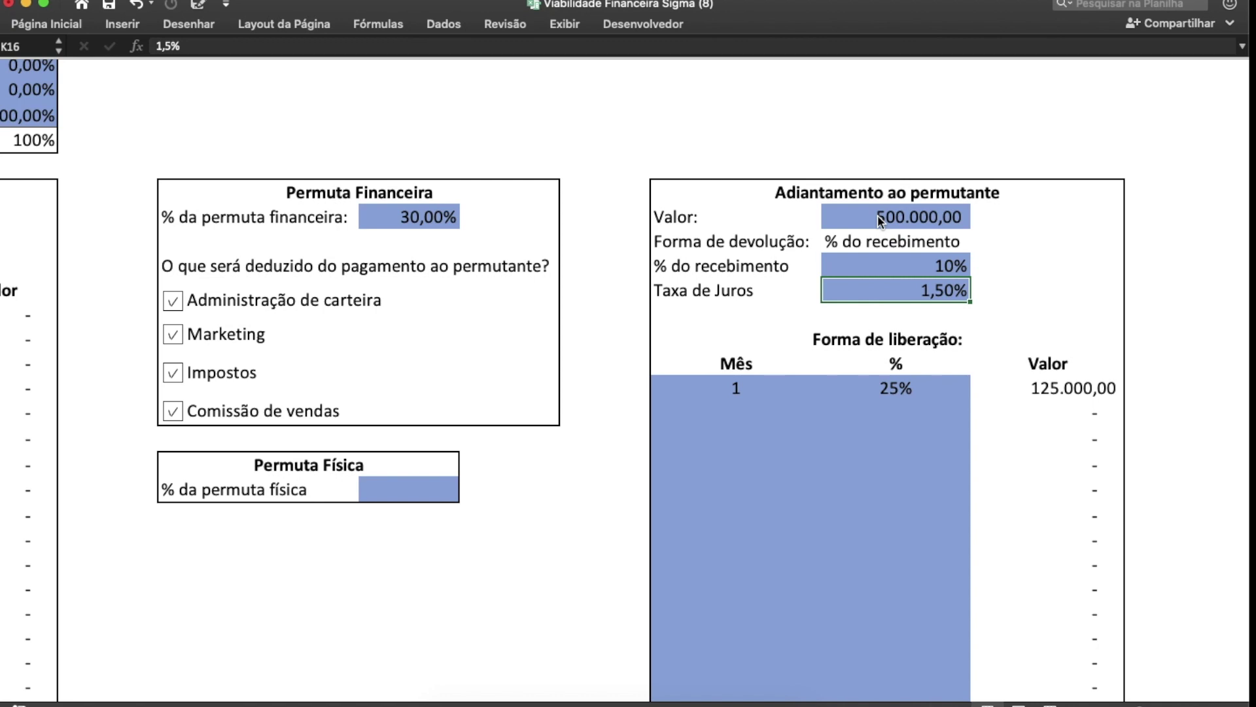
Step: Add a second release of the advance in the Forma de liberação table: month 2 at 75%
{"action": "left_click_drag", "start_coordinate": [759, 388], "coordinate": [891, 501]}
{"action": "left_click", "coordinate": [793, 409]}
{"action": "type", "text": "2"}
{"action": "left_click", "coordinate": [931, 415]}
{"action": "type", "text": "75"}
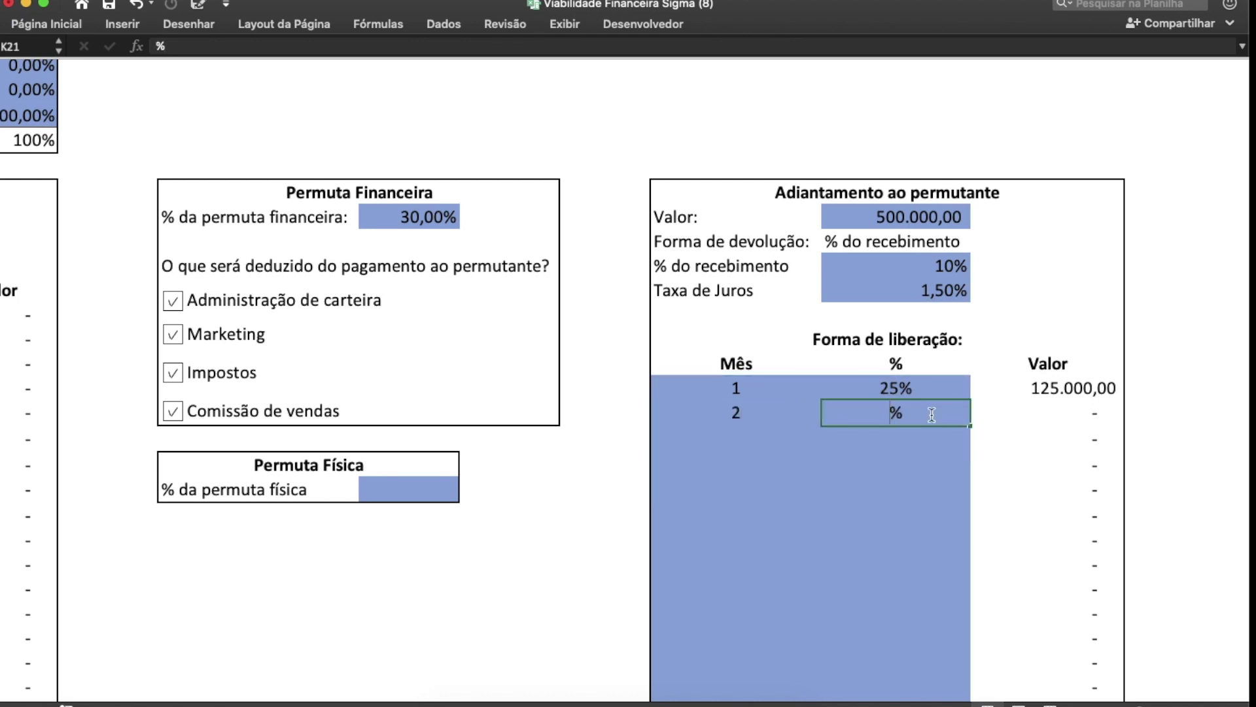
{"action": "key", "text": "Return"}
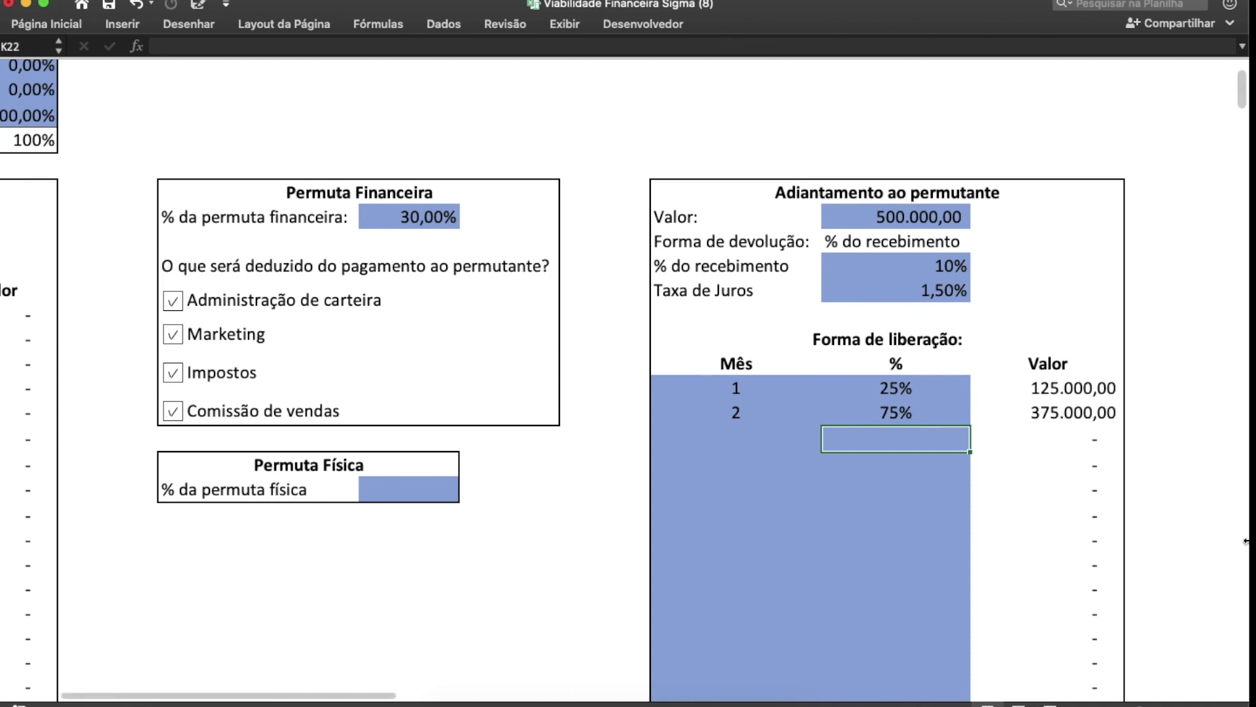
Step: Set the Valor of the Adiantamento ao permutante to 0 and its % do recebimento to 10%
{"action": "left_click", "coordinate": [948, 211]}
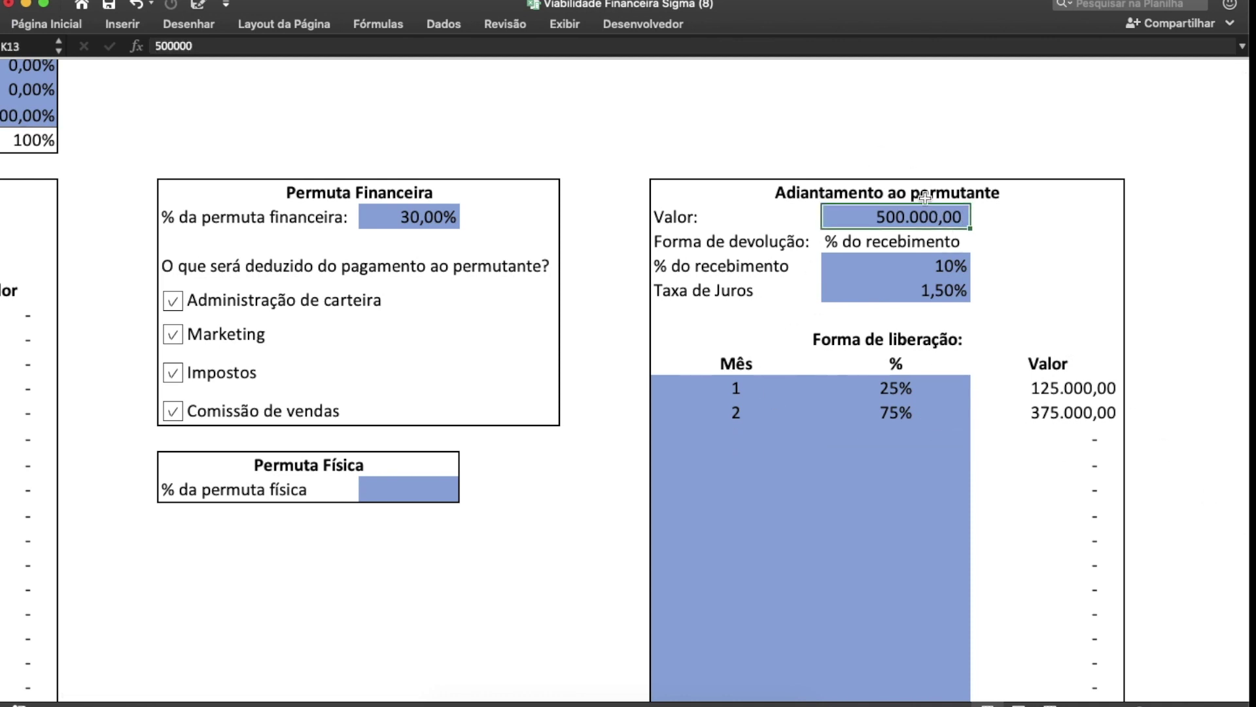
{"action": "type", "text": "0"}
{"action": "key", "text": "Return"}
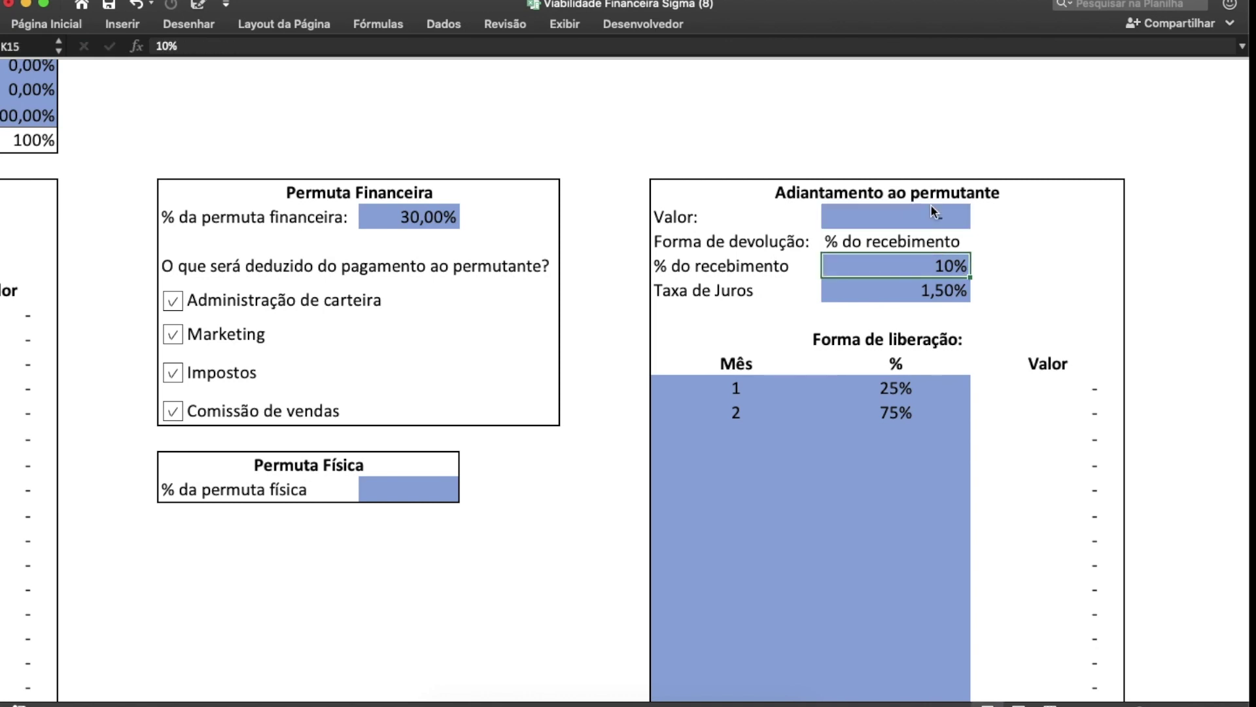
{"action": "type", "text": "0"}
{"action": "key", "text": "BackSpace"}
{"action": "type", "text": "10"}
{"action": "key", "text": "Return"}
{"action": "key", "text": "Return"}
Step: Return to the workbook's main menu and open the Configuração da Obra sheet
{"action": "scroll", "coordinate": [713, 259], "scroll_direction": "left", "scroll_amount": 3}
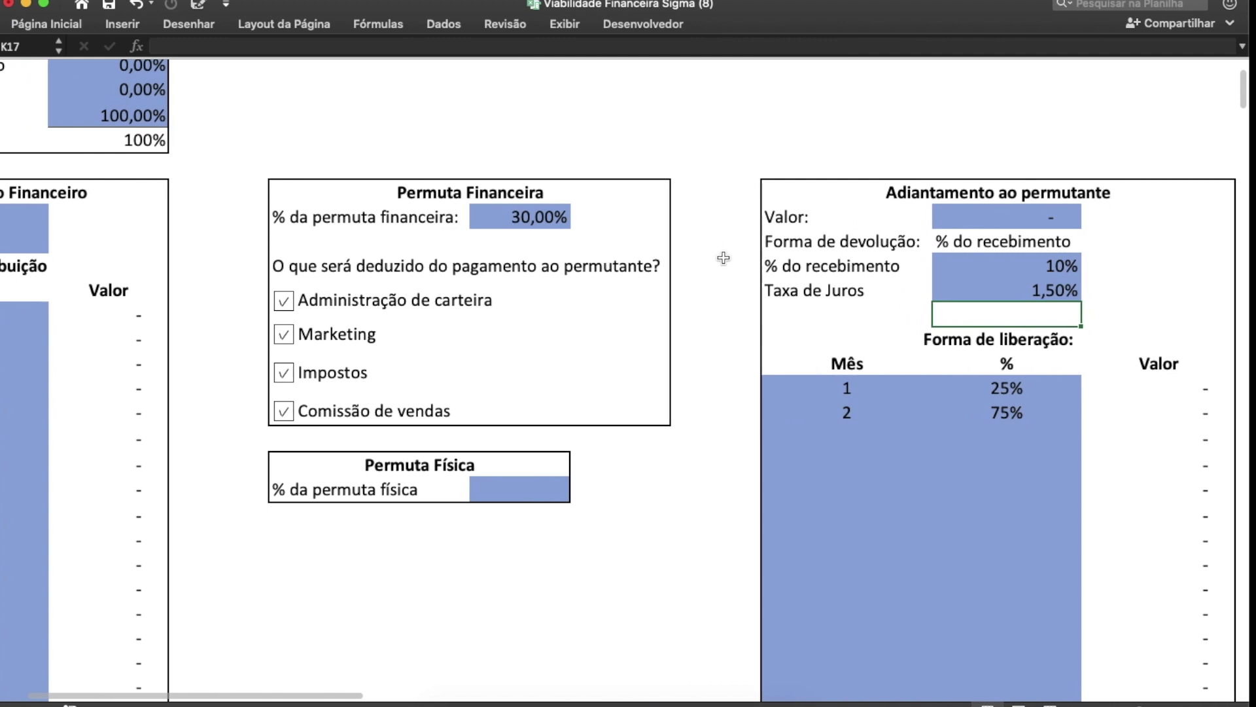
{"action": "scroll", "coordinate": [713, 258], "scroll_direction": "up", "scroll_amount": 5}
{"action": "scroll", "coordinate": [713, 259], "scroll_direction": "right", "scroll_amount": 15}
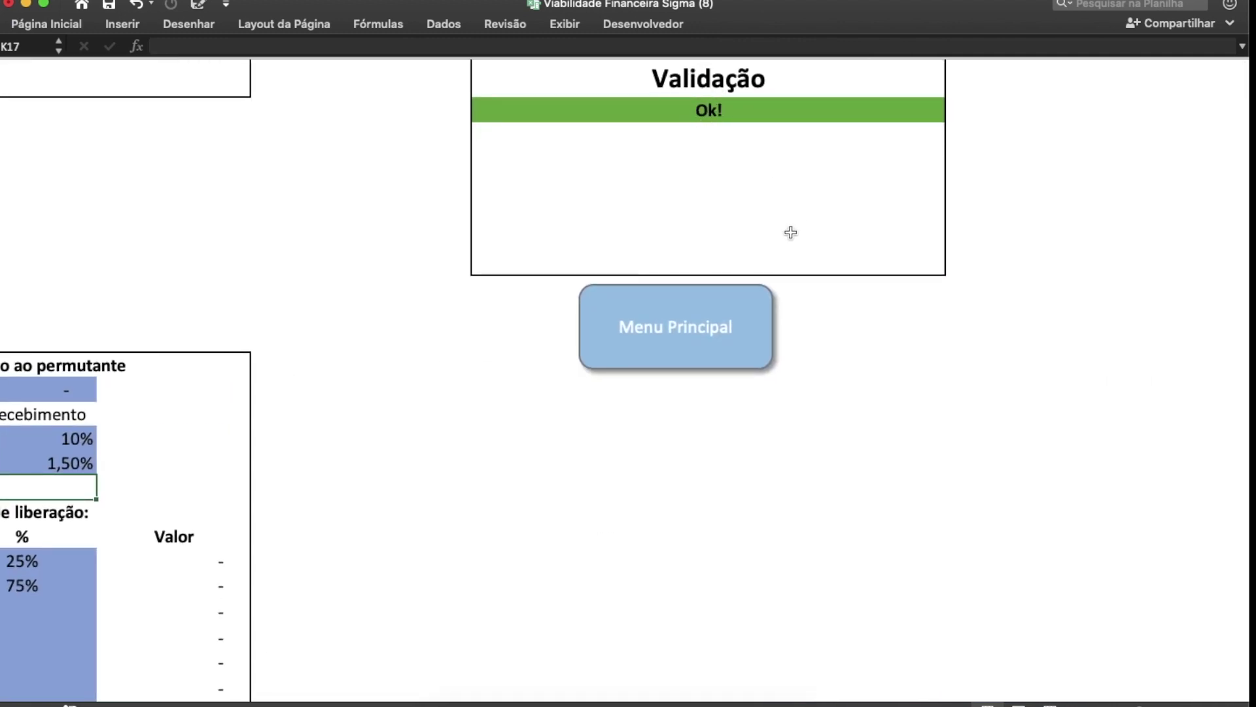
{"action": "left_click", "coordinate": [697, 331]}
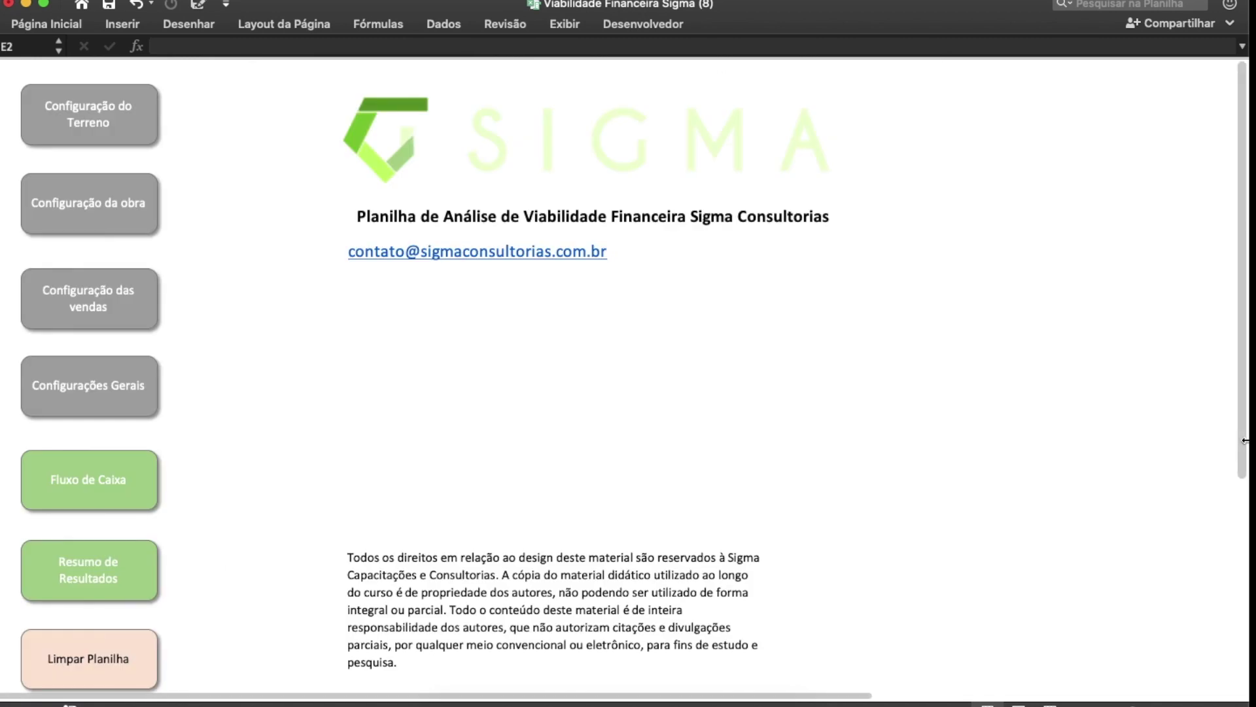
{"action": "left_click", "coordinate": [131, 210]}
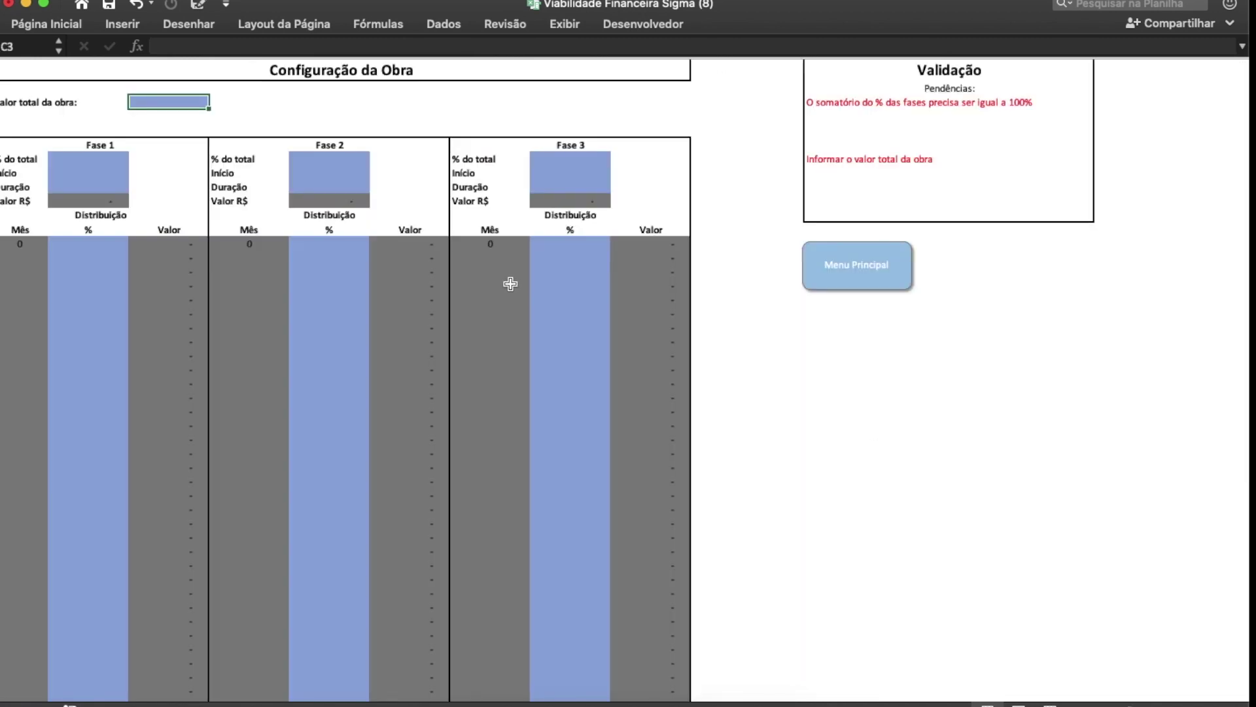
Step: Set the Valor total da obra to 2.500.000
{"action": "scroll", "coordinate": [132, 132], "scroll_direction": "up", "scroll_amount": 5}
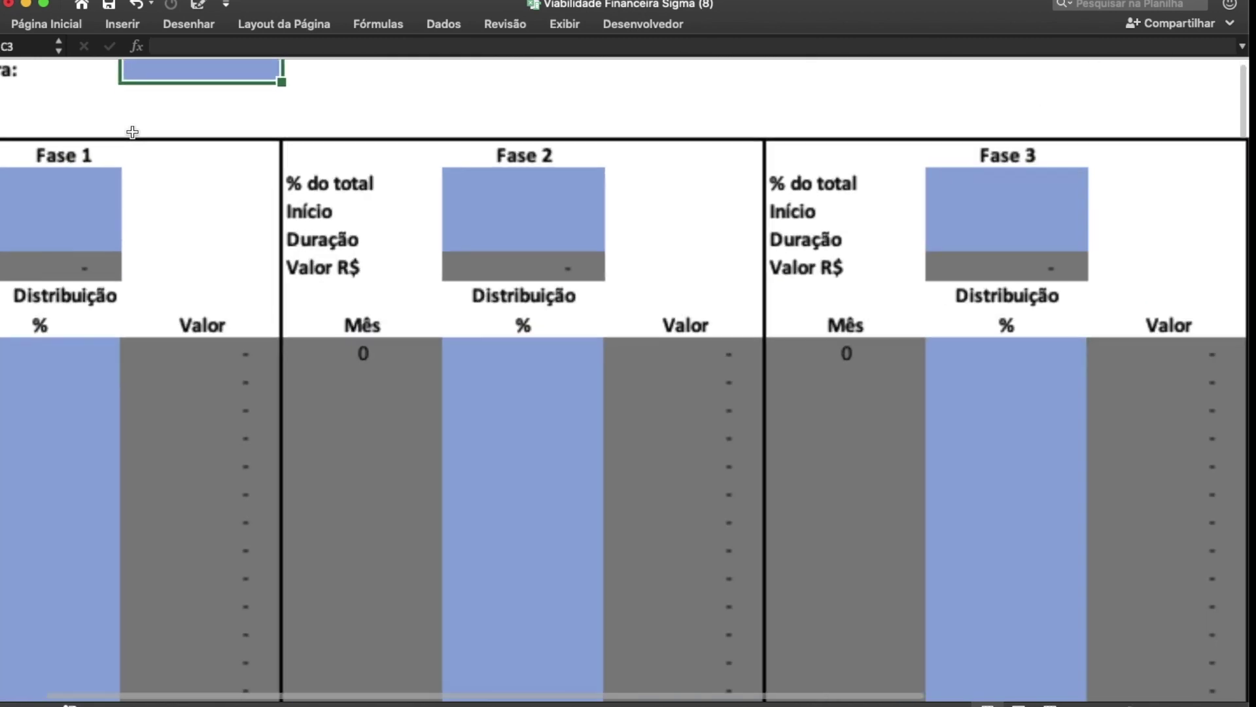
{"action": "scroll", "coordinate": [133, 138], "scroll_direction": "left", "scroll_amount": 3}
{"action": "scroll", "coordinate": [135, 143], "scroll_direction": "up", "scroll_amount": 2}
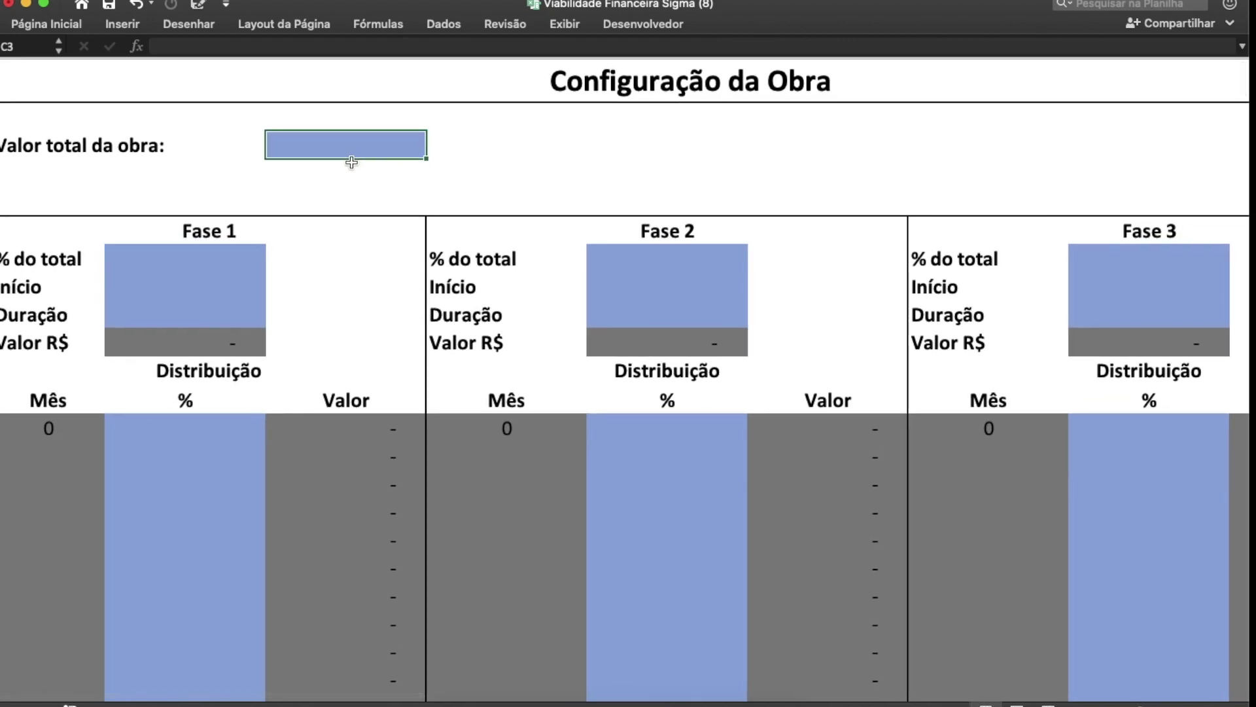
{"action": "scroll", "coordinate": [354, 160], "scroll_direction": "down", "scroll_amount": 2}
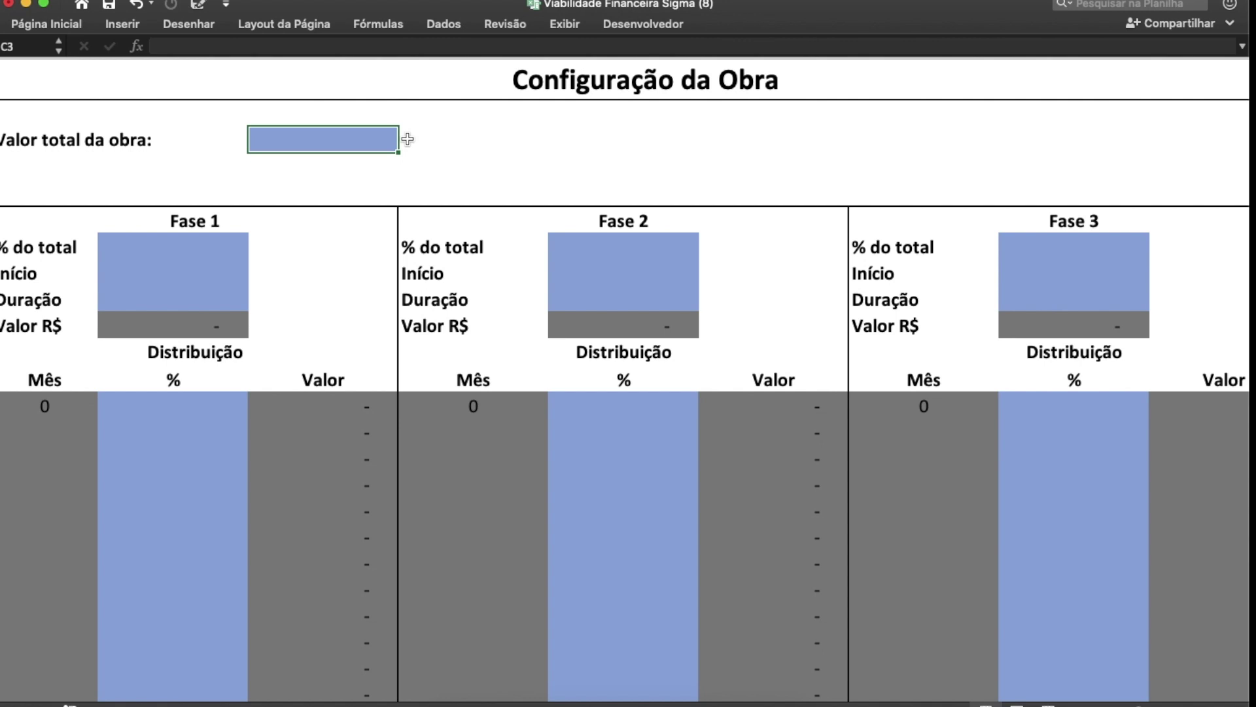
{"action": "type", "text": "2500000"}
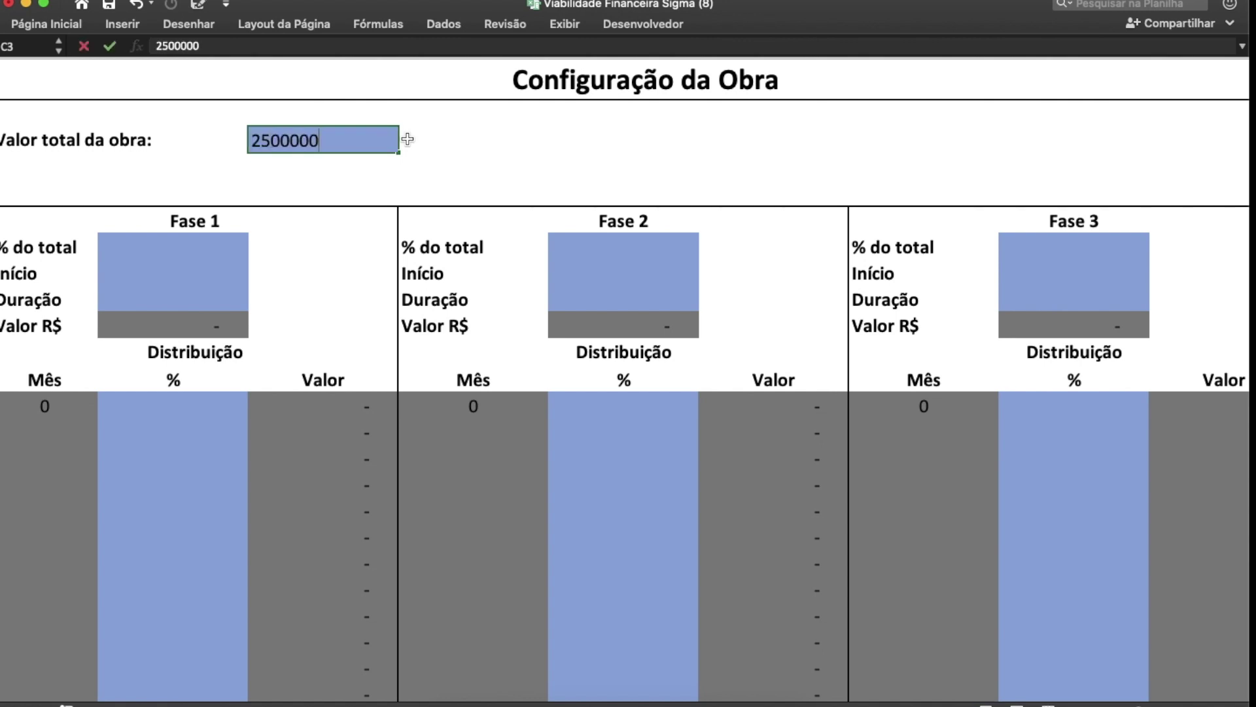
{"action": "key", "text": "Return"}
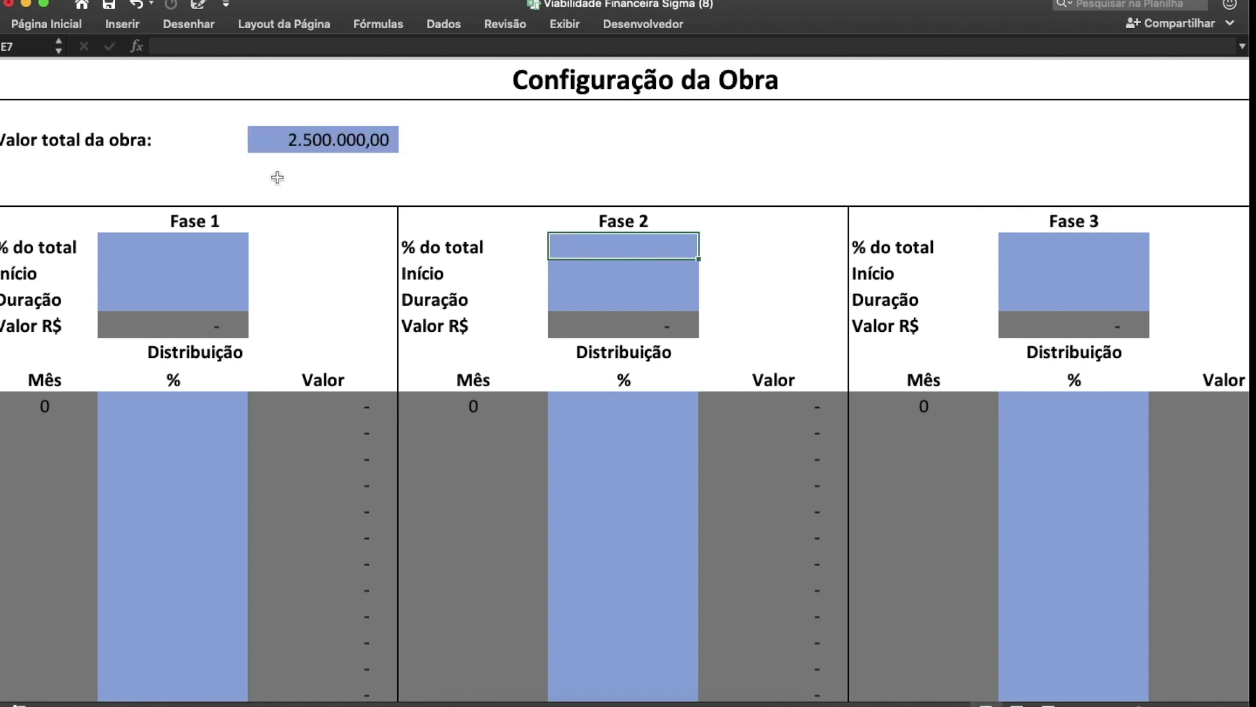
Step: Set the % do total to 60% for Fase 1 and 40% for Fase 2
{"action": "left_click", "coordinate": [204, 237]}
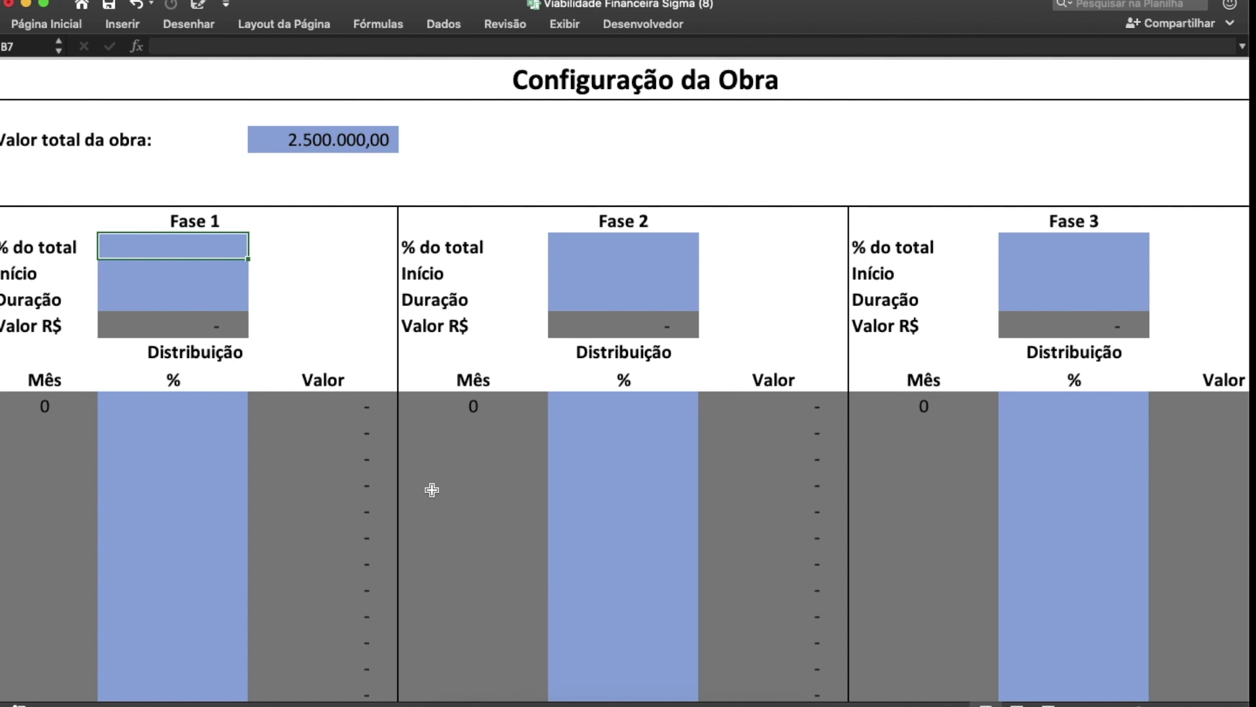
{"action": "type", "text": "60%"}
{"action": "key", "text": "Return"}
{"action": "type", "text": "40"}
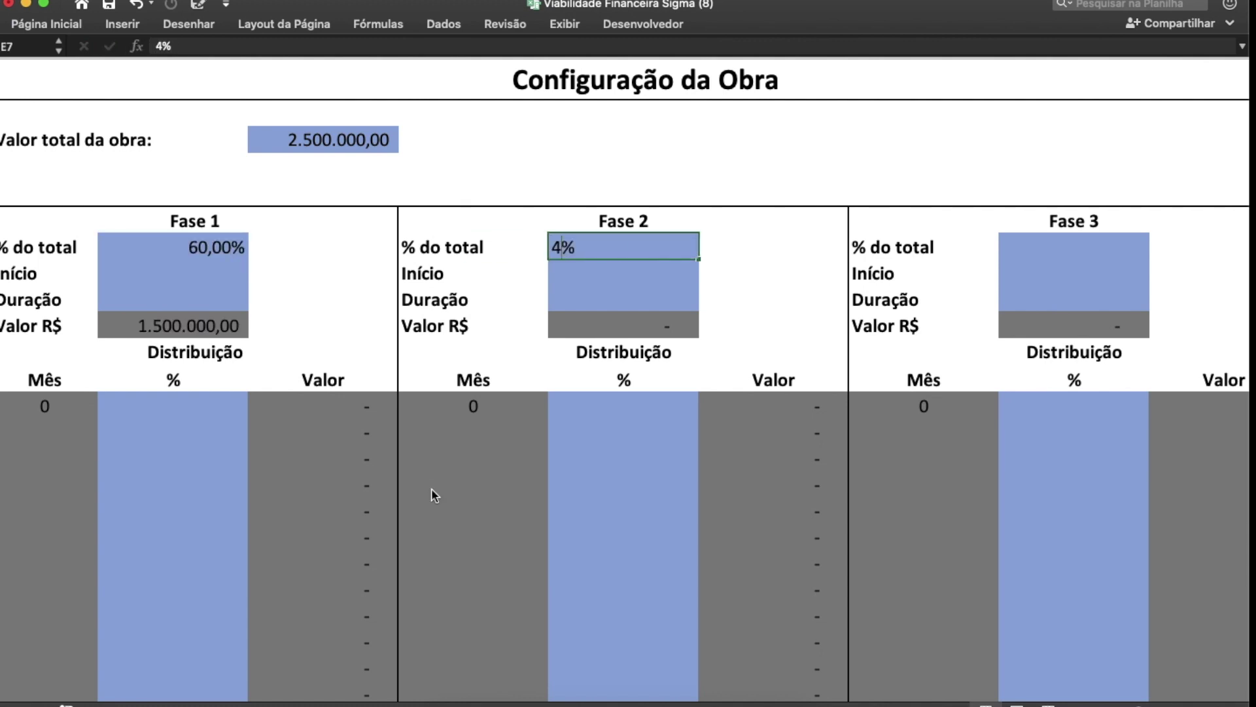
{"action": "key", "text": "Return"}
Step: Set the Início of Fase 1 to month 18 and its Duração to 10
{"action": "key", "text": "Left"}
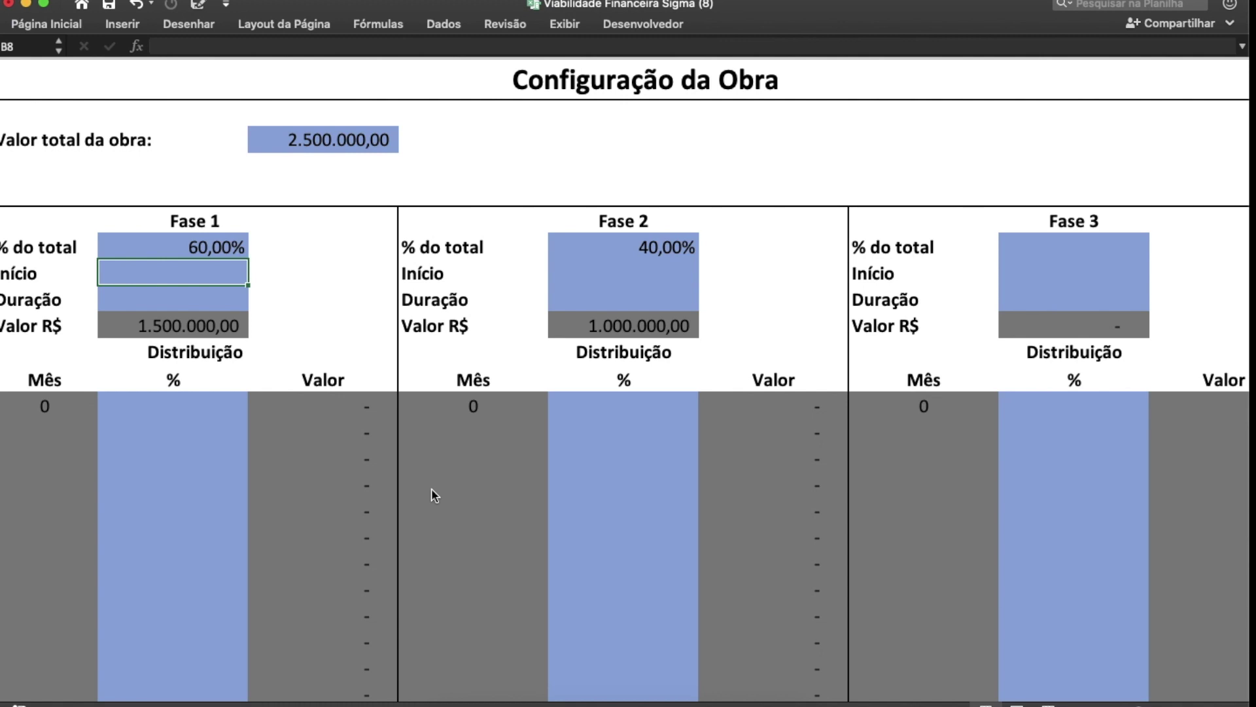
{"action": "type", "text": "18"}
{"action": "key", "text": "Return"}
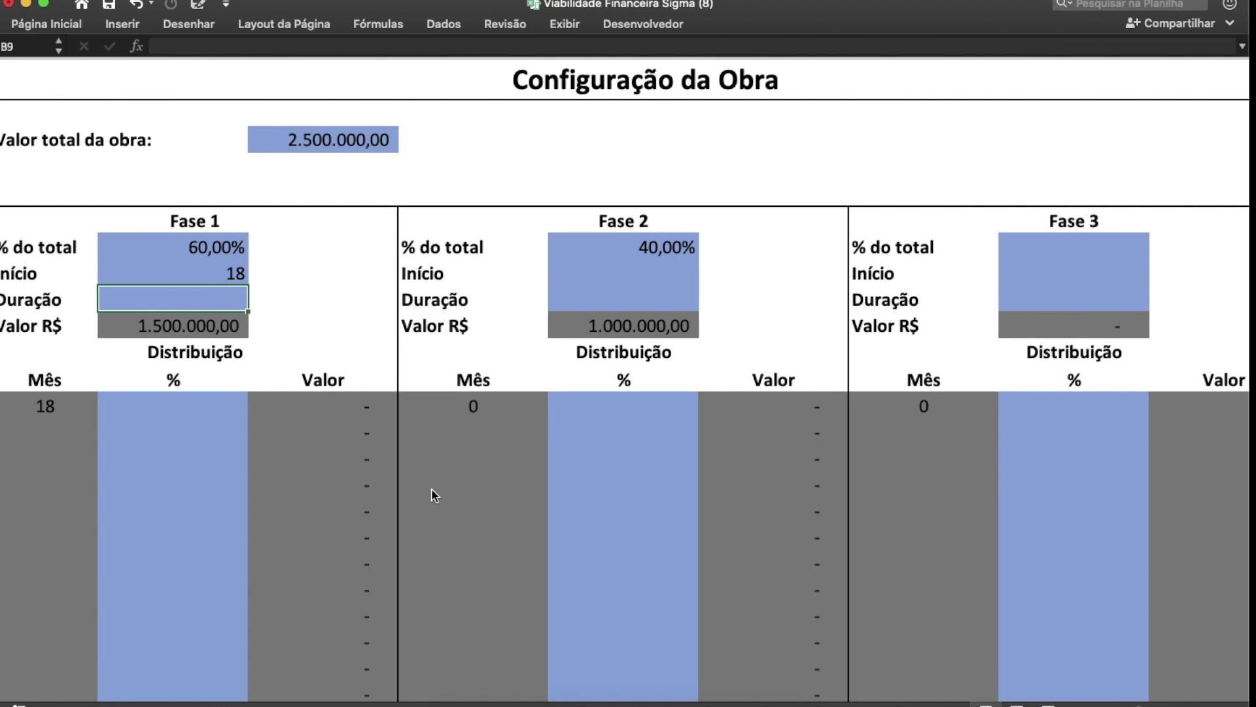
{"action": "type", "text": "24"}
{"action": "key", "text": "Return"}
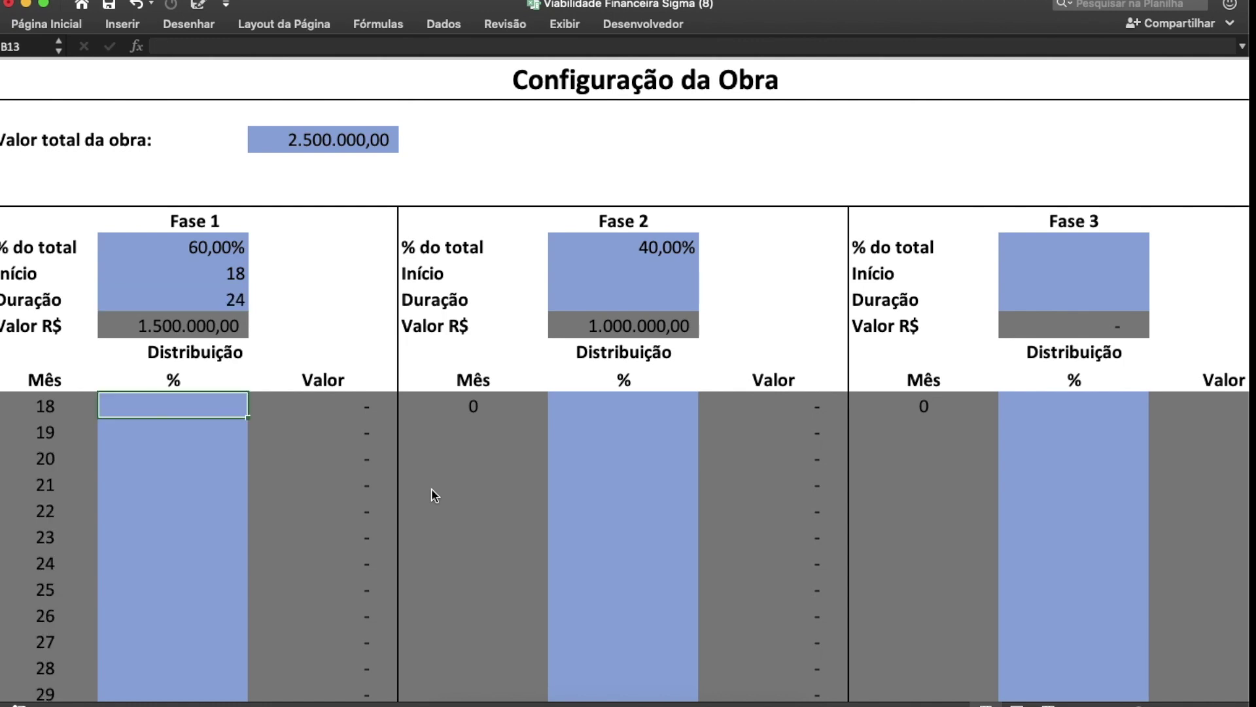
{"action": "key", "text": "Up"}
{"action": "type", "text": "10"}
{"action": "key", "text": "Return"}
Step: Fill the Fase 1 distribution with 10% for every month from 18 to 27
{"action": "left_click_drag", "start_coordinate": [178, 402], "coordinate": [165, 635]}
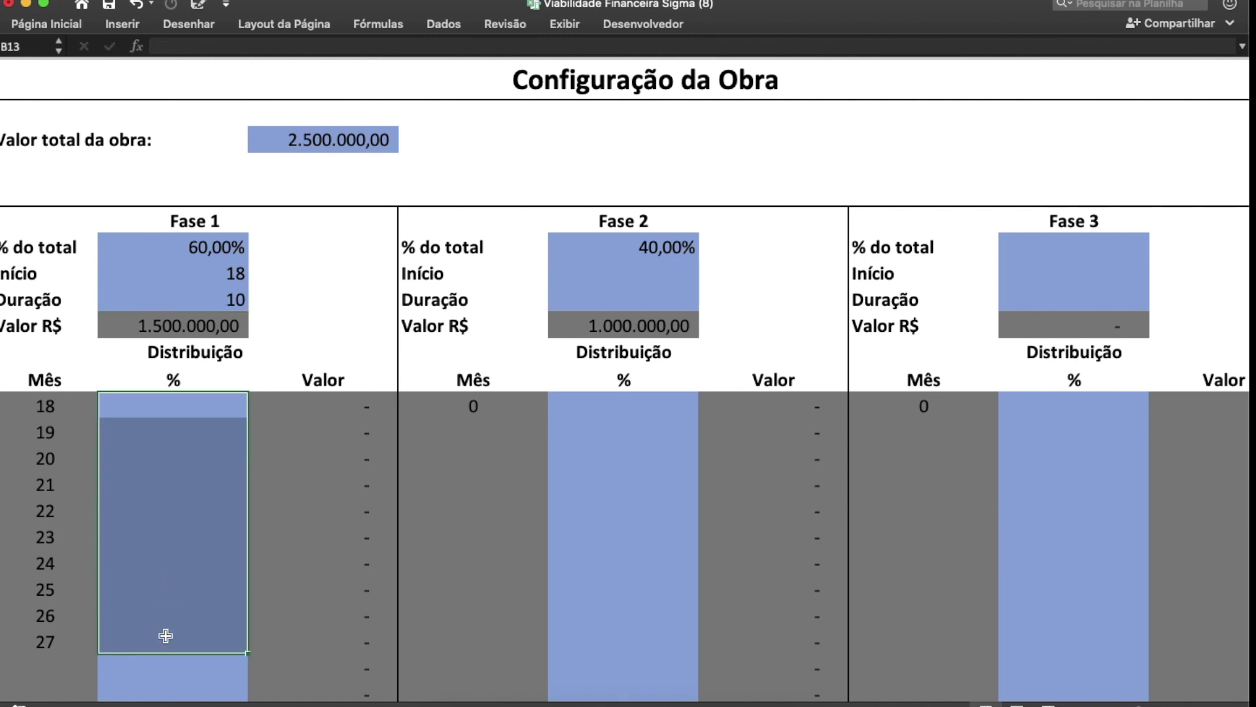
{"action": "type", "text": "10%"}
{"action": "key", "text": "ctrl+Return"}
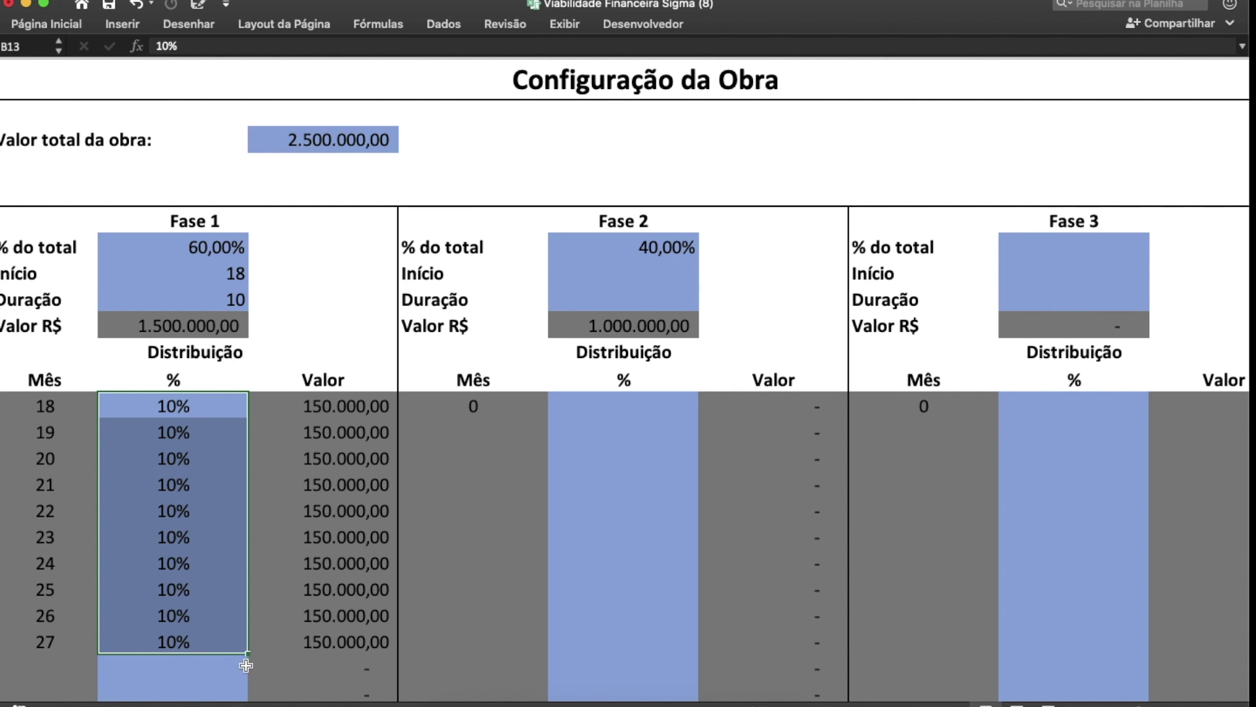
{"action": "left_click", "coordinate": [223, 673]}
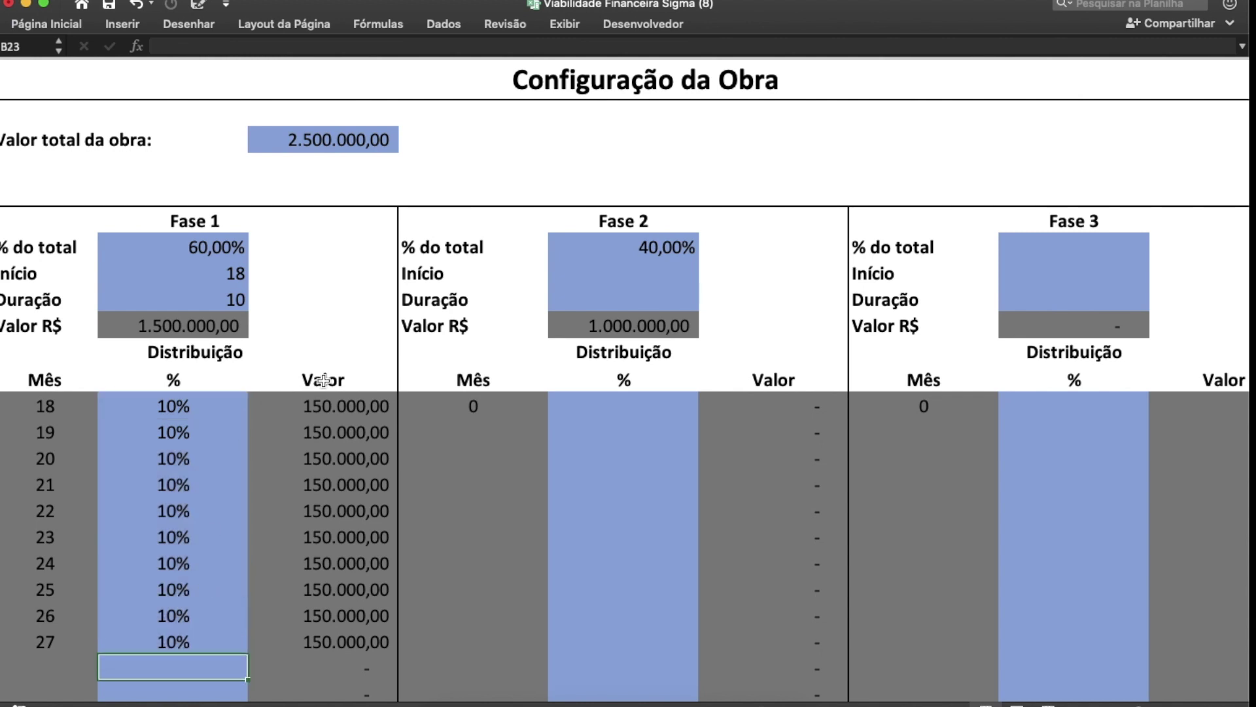
Step: Change the Fase 1 distribution to 5% in months 18 and 19 and 15% in months 26 and 27
{"action": "left_click", "coordinate": [170, 563]}
{"action": "left_click", "coordinate": [168, 639]}
{"action": "left_click", "coordinate": [219, 400]}
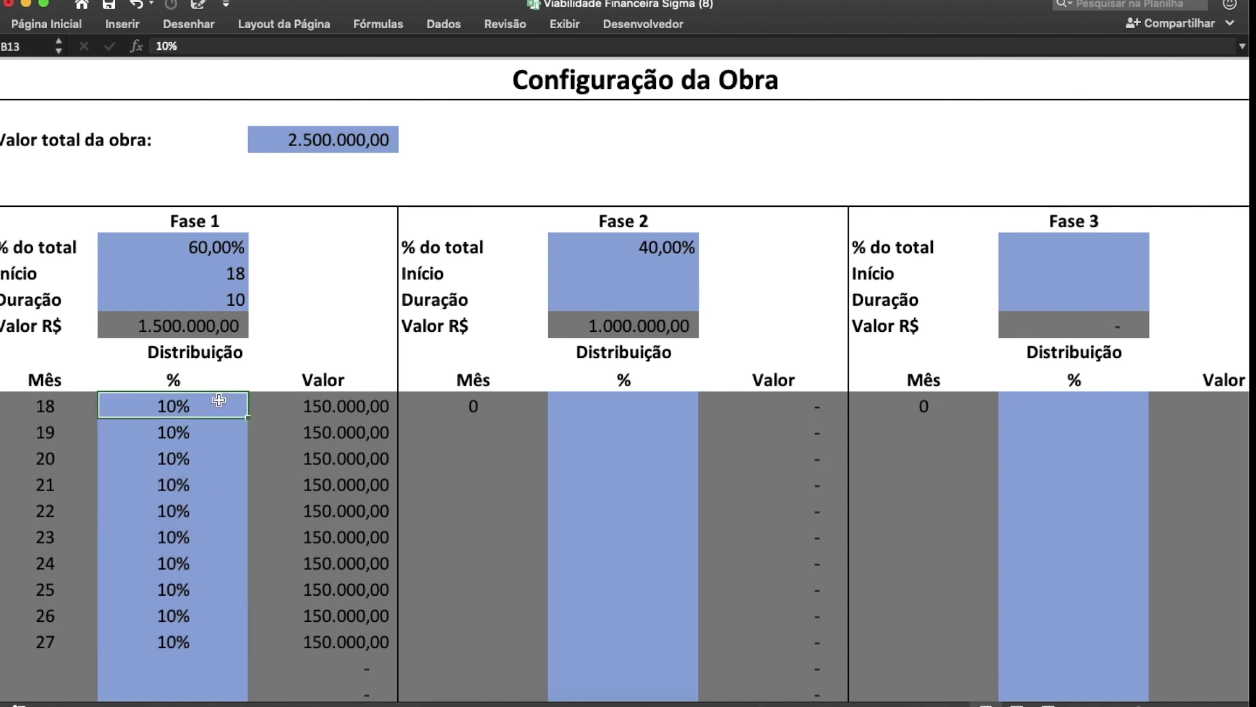
{"action": "type", "text": "5"}
{"action": "key", "text": "Return"}
{"action": "type", "text": "5"}
{"action": "key", "text": "Return"}
{"action": "key", "text": "Down"}
{"action": "key", "text": "Down"}
{"action": "key", "text": "Down"}
{"action": "key", "text": "Down"}
{"action": "key", "text": "Down"}
{"action": "key", "text": "Down"}
{"action": "type", "text": "15"}
{"action": "key", "text": "Return"}
{"action": "type", "text": "15"}
{"action": "key", "text": "Return"}
{"action": "scroll", "coordinate": [225, 656], "scroll_direction": "down", "scroll_amount": 10}
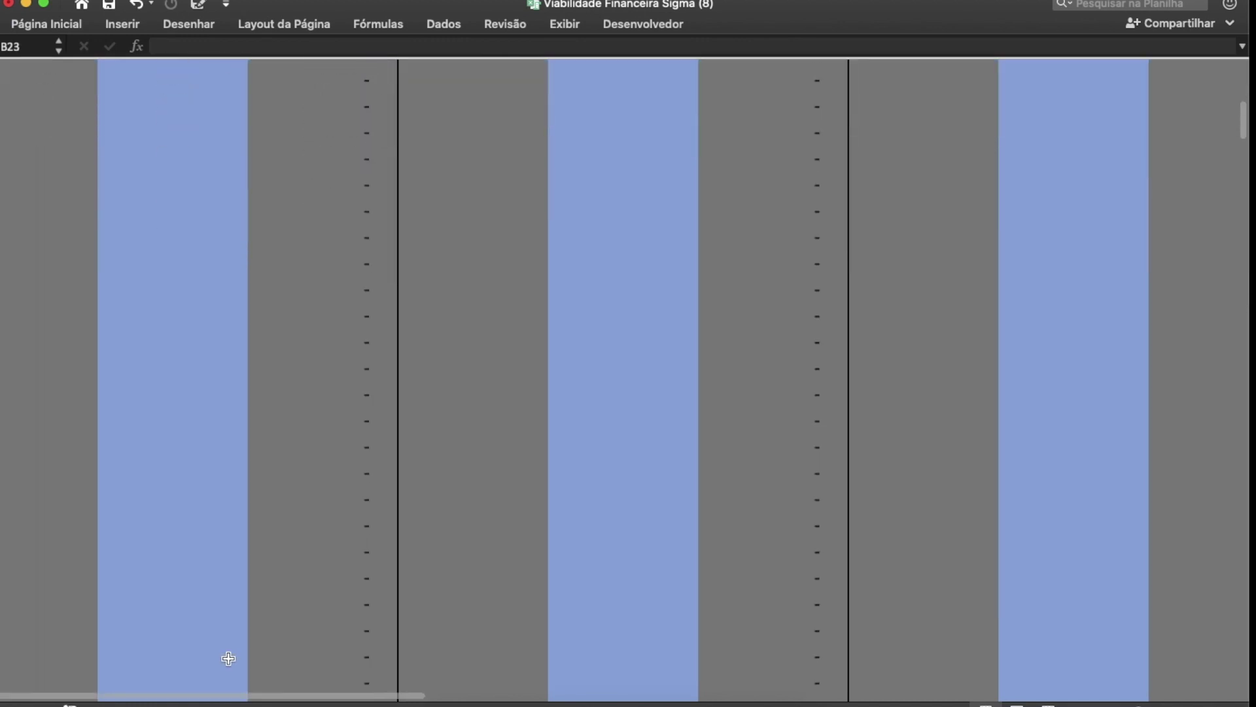
{"action": "scroll", "coordinate": [228, 658], "scroll_direction": "down", "scroll_amount": 3}
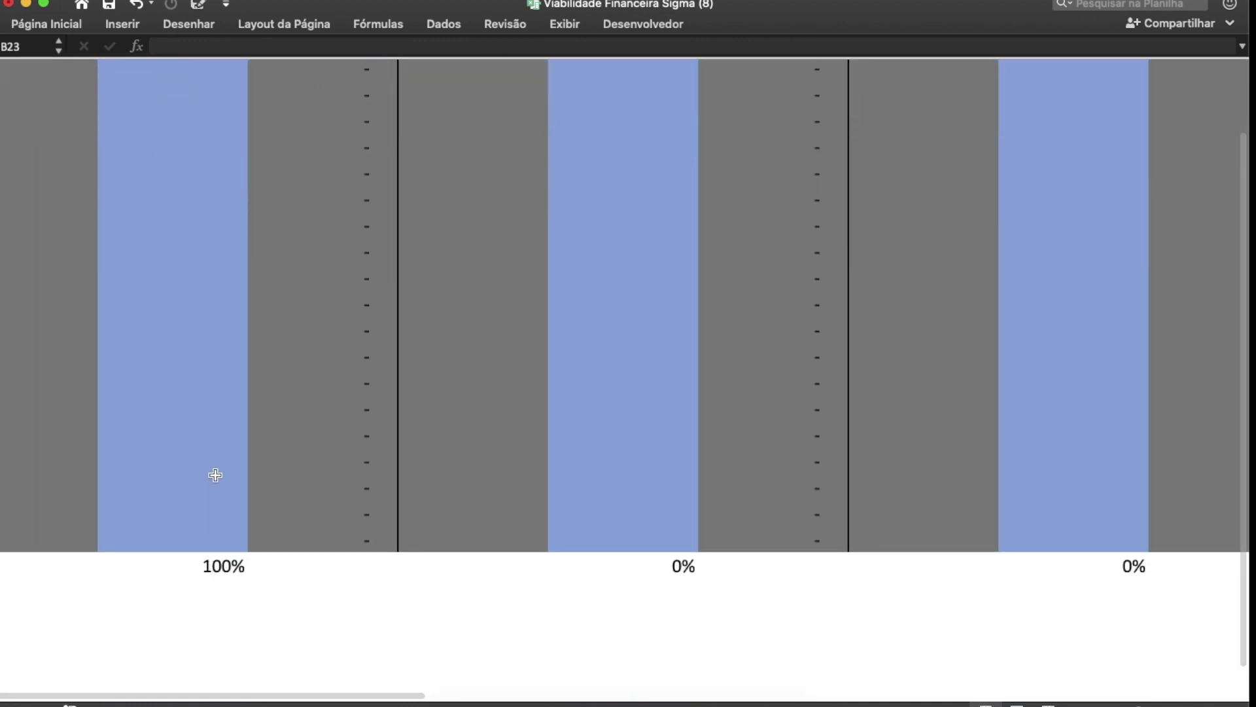
{"action": "scroll", "coordinate": [216, 475], "scroll_direction": "up", "scroll_amount": 15}
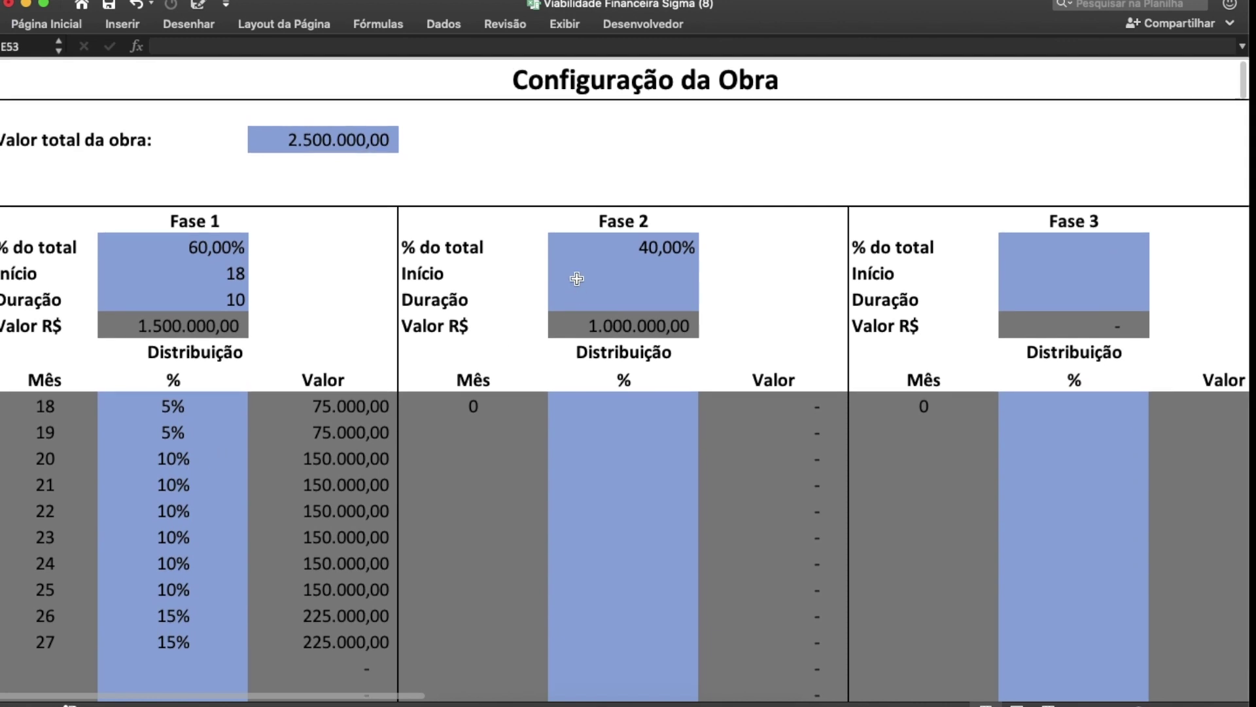
Step: Set the Início of Fase 2 to month 34 and its Duração to 10
{"action": "left_click_drag", "start_coordinate": [199, 275], "coordinate": [221, 305]}
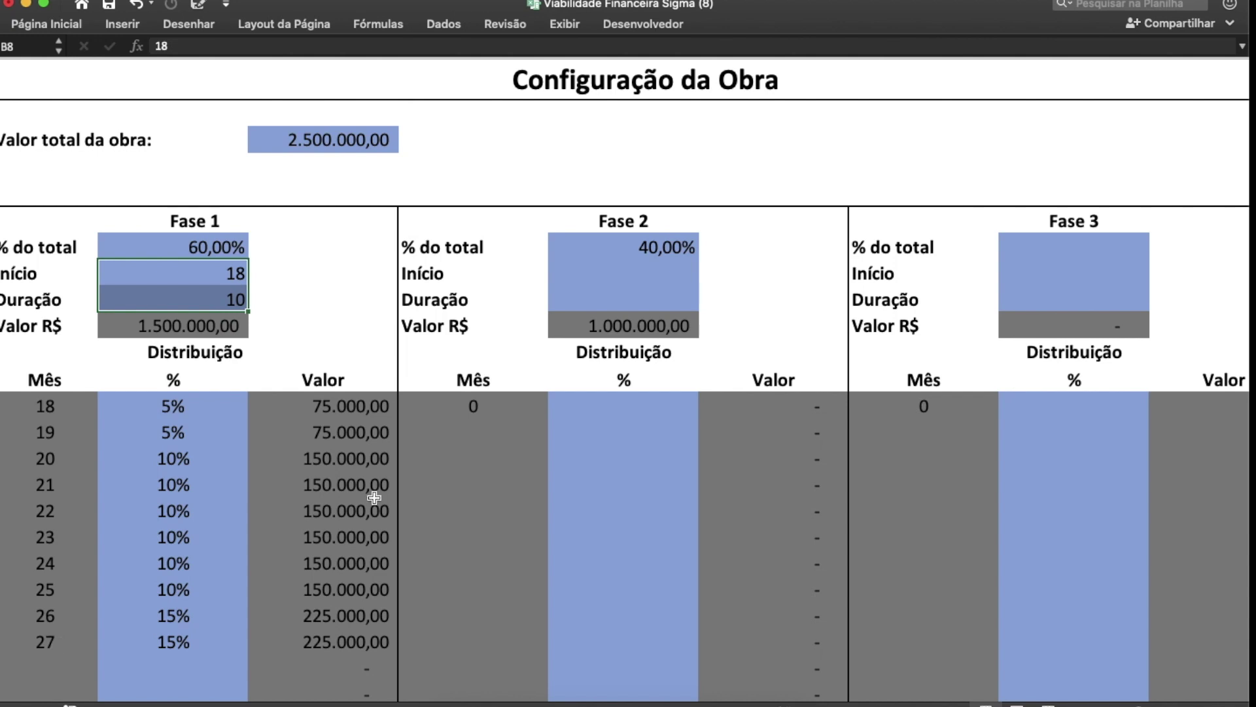
{"action": "left_click", "coordinate": [622, 276]}
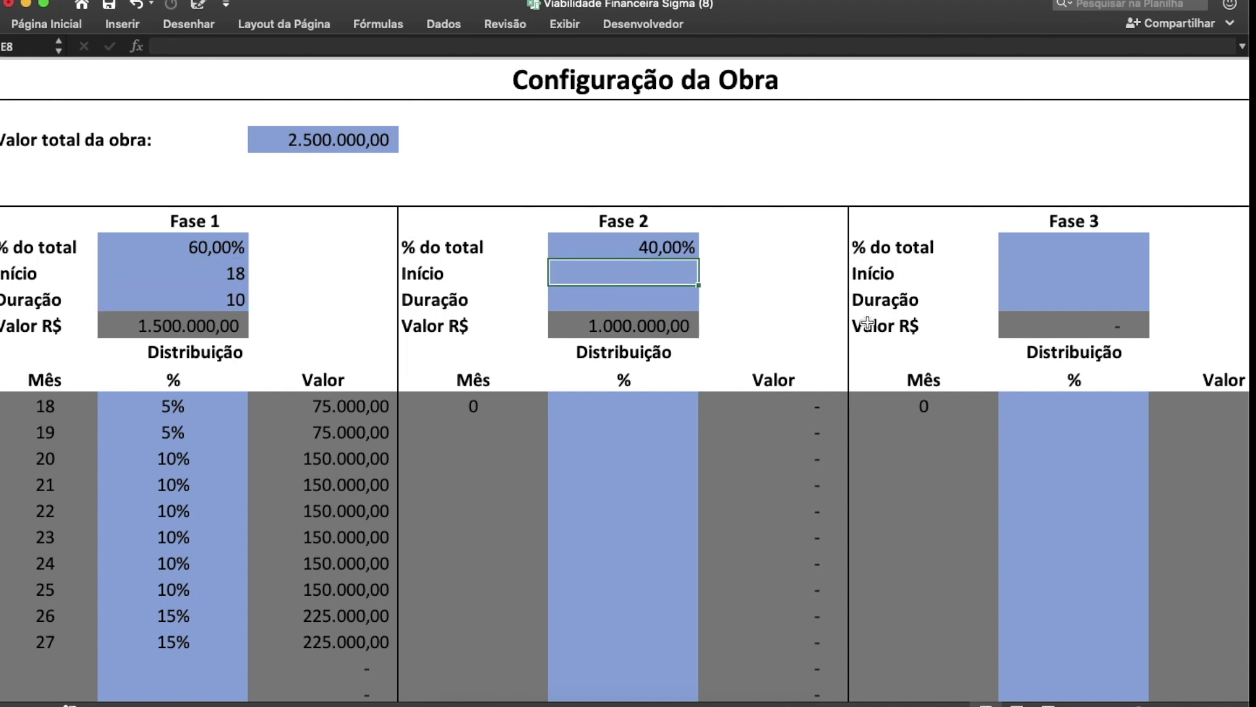
{"action": "type", "text": "34"}
{"action": "key", "text": "Return"}
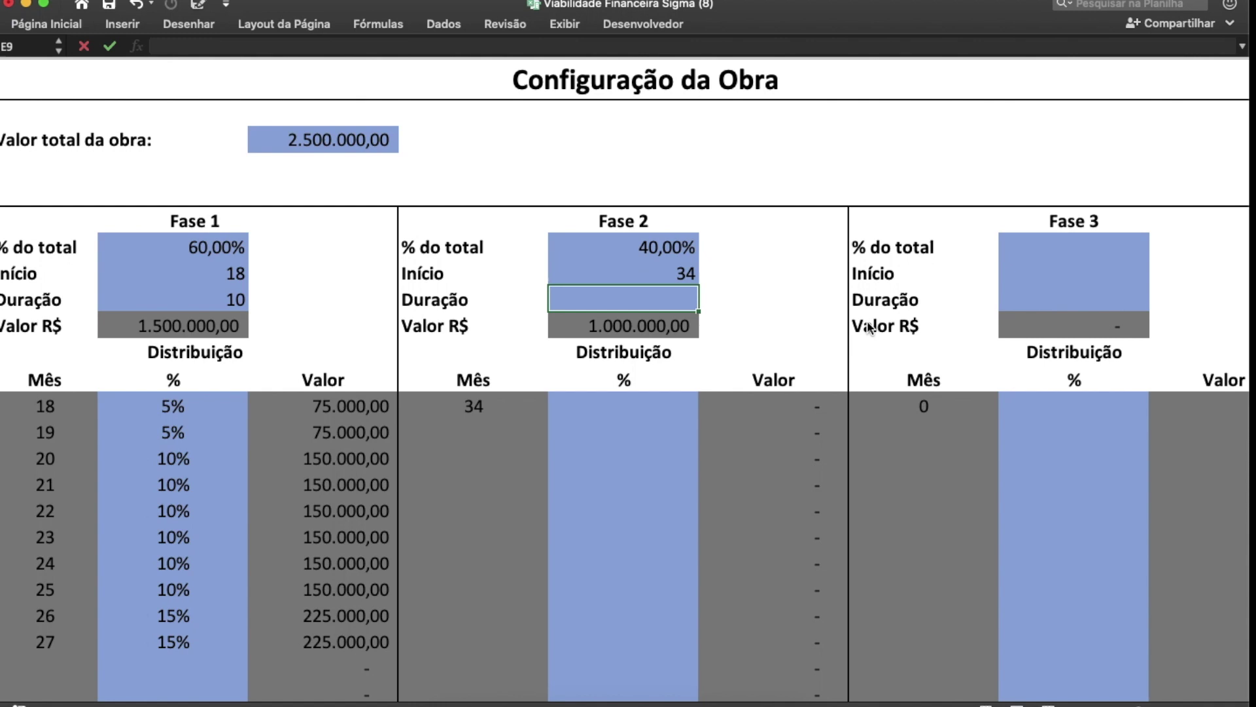
{"action": "type", "text": "10"}
{"action": "left_click", "coordinate": [583, 407]}
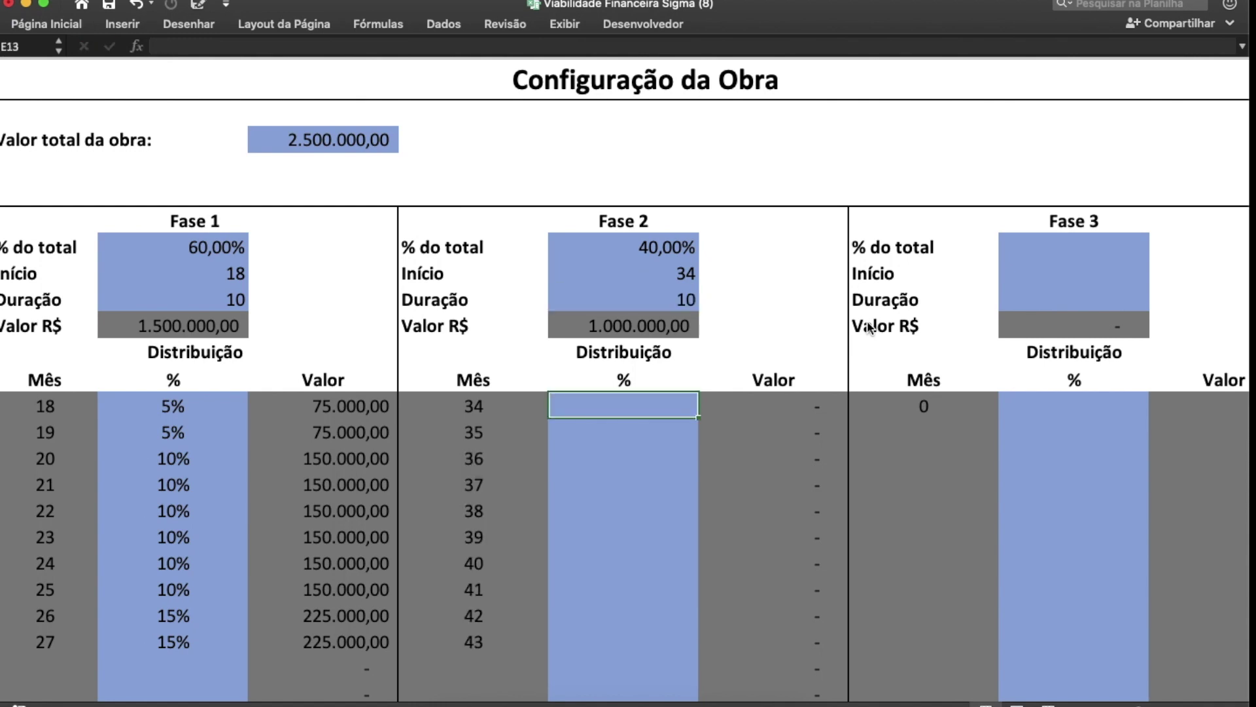
Step: Fill the Fase 2 distribution with 10% for every month from 34 to 43 and check the Validação box
{"action": "left_click_drag", "start_coordinate": [599, 408], "coordinate": [609, 639]}
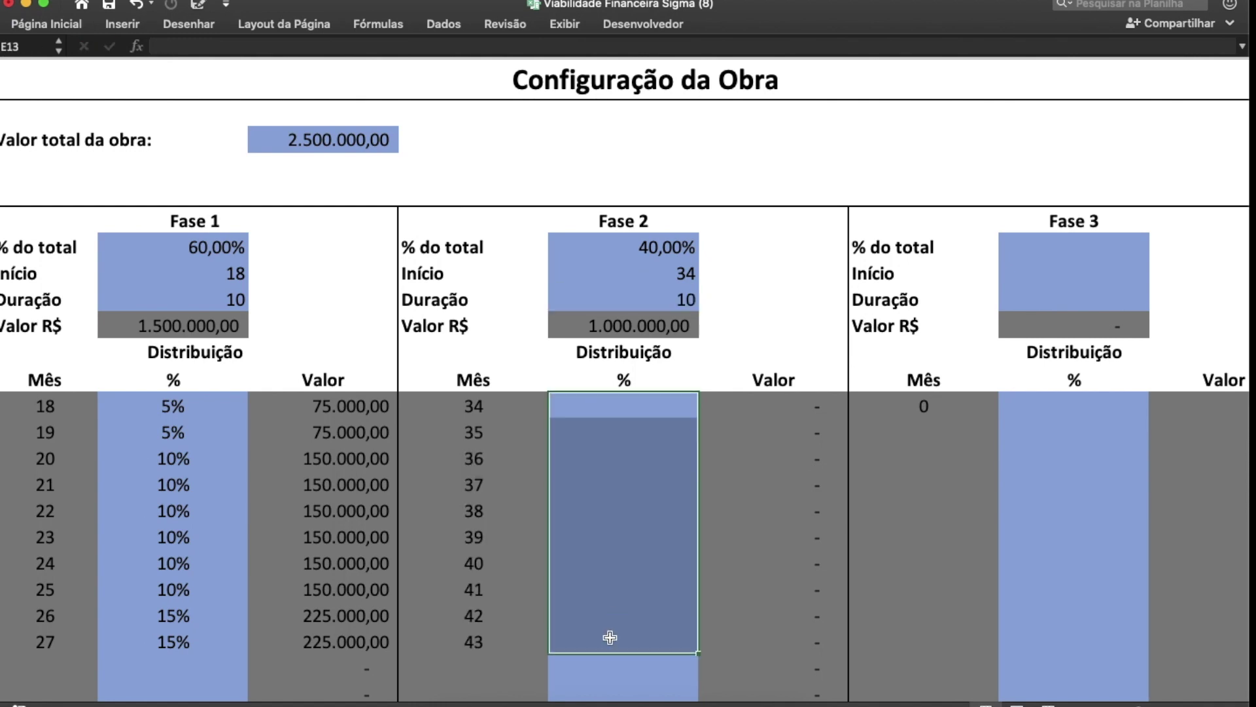
{"action": "type", "text": "10"}
{"action": "key", "text": "ctrl+Return"}
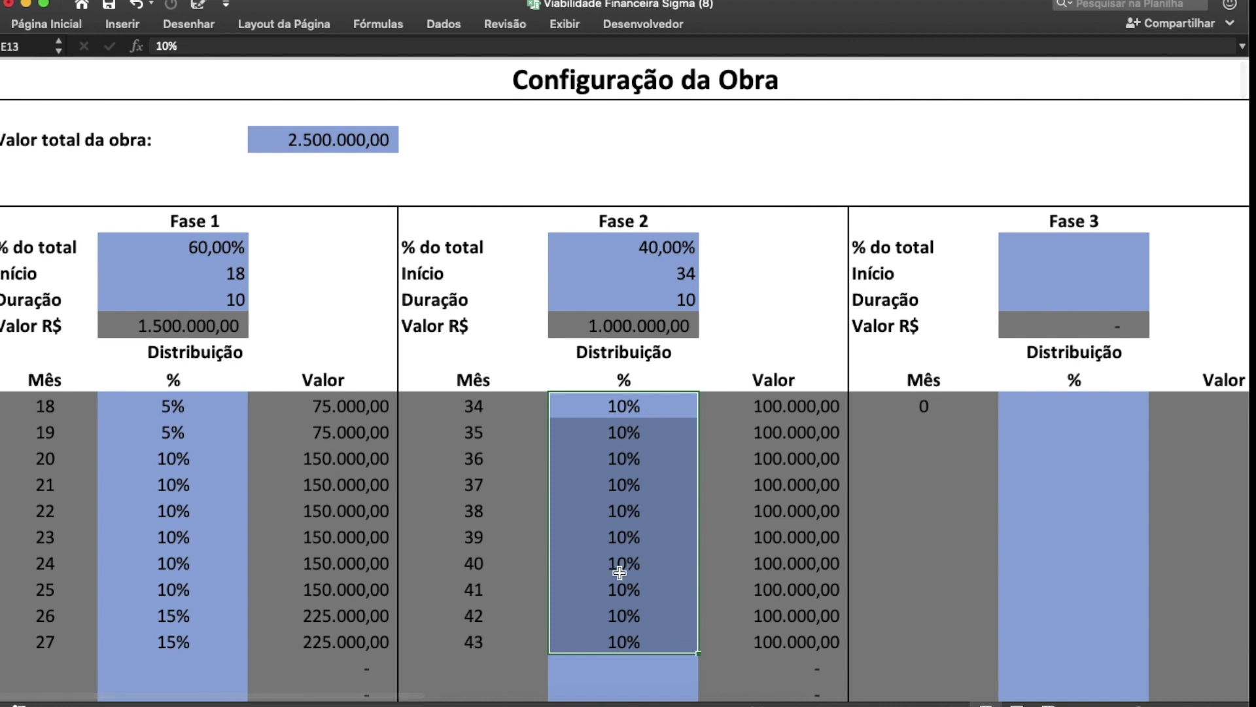
{"action": "left_click", "coordinate": [617, 663]}
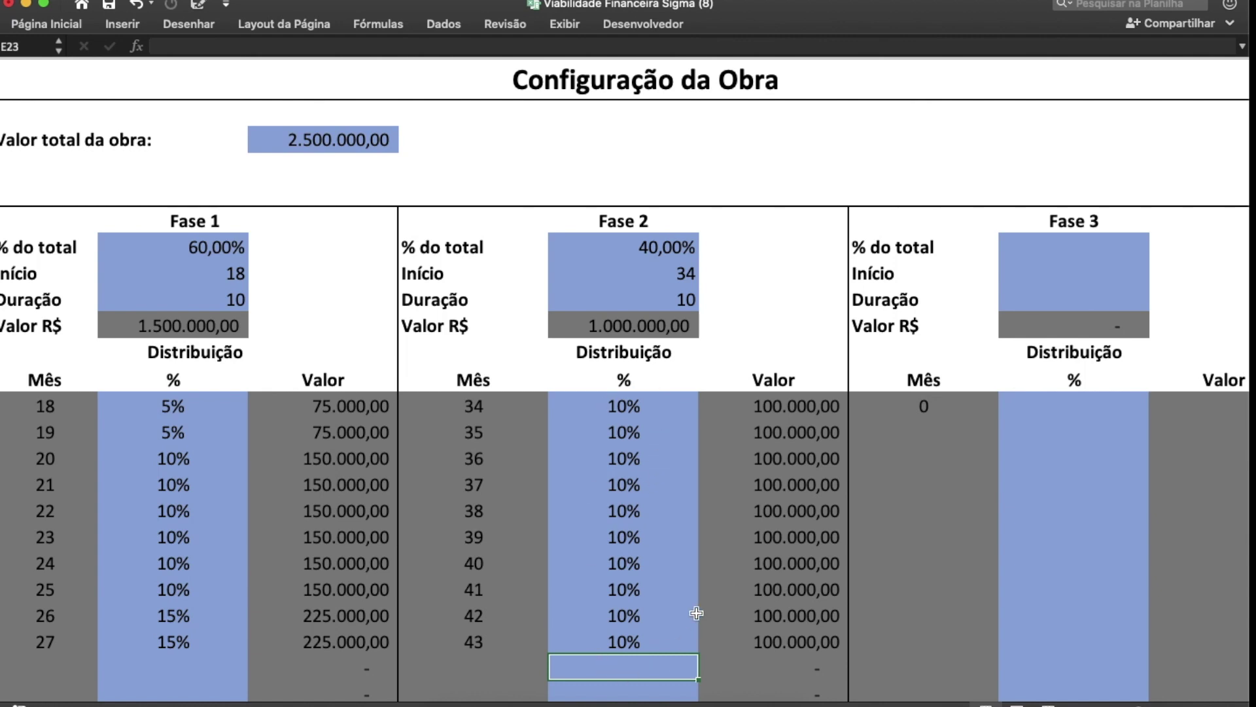
{"action": "scroll", "coordinate": [696, 613], "scroll_direction": "down", "scroll_amount": 2}
{"action": "scroll", "coordinate": [696, 613], "scroll_direction": "down", "scroll_amount": 15}
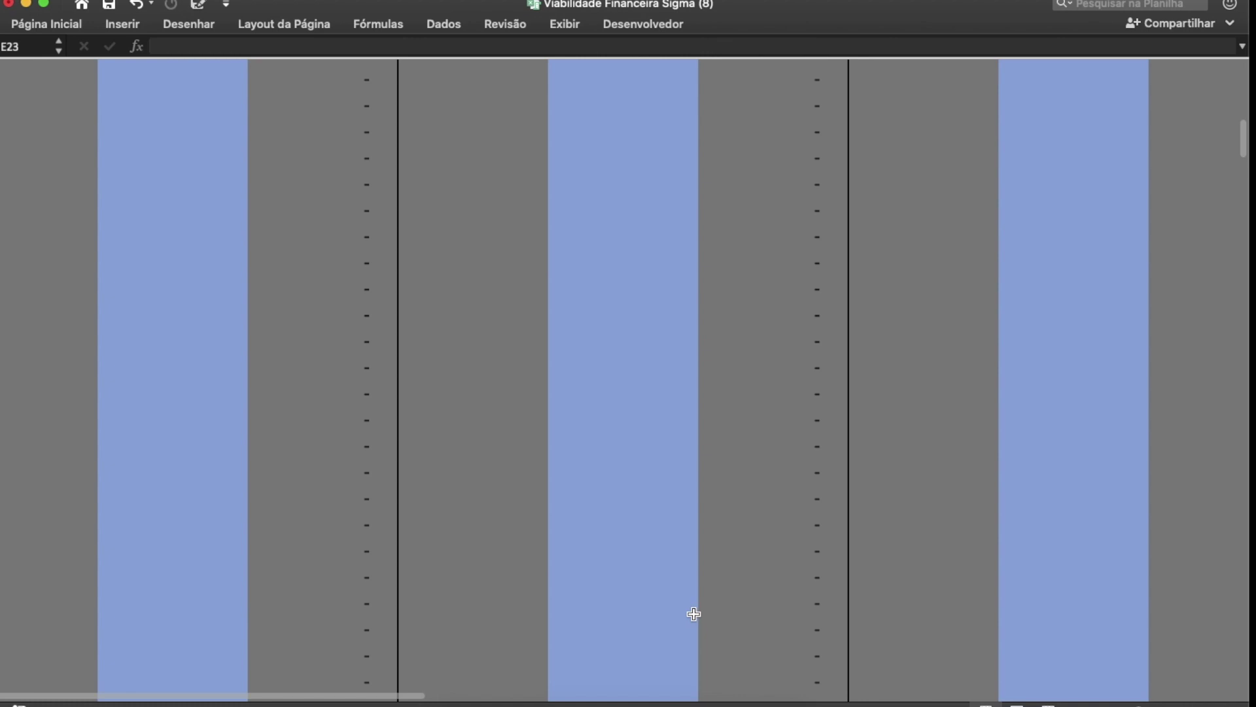
{"action": "scroll", "coordinate": [691, 617], "scroll_direction": "up", "scroll_amount": 15}
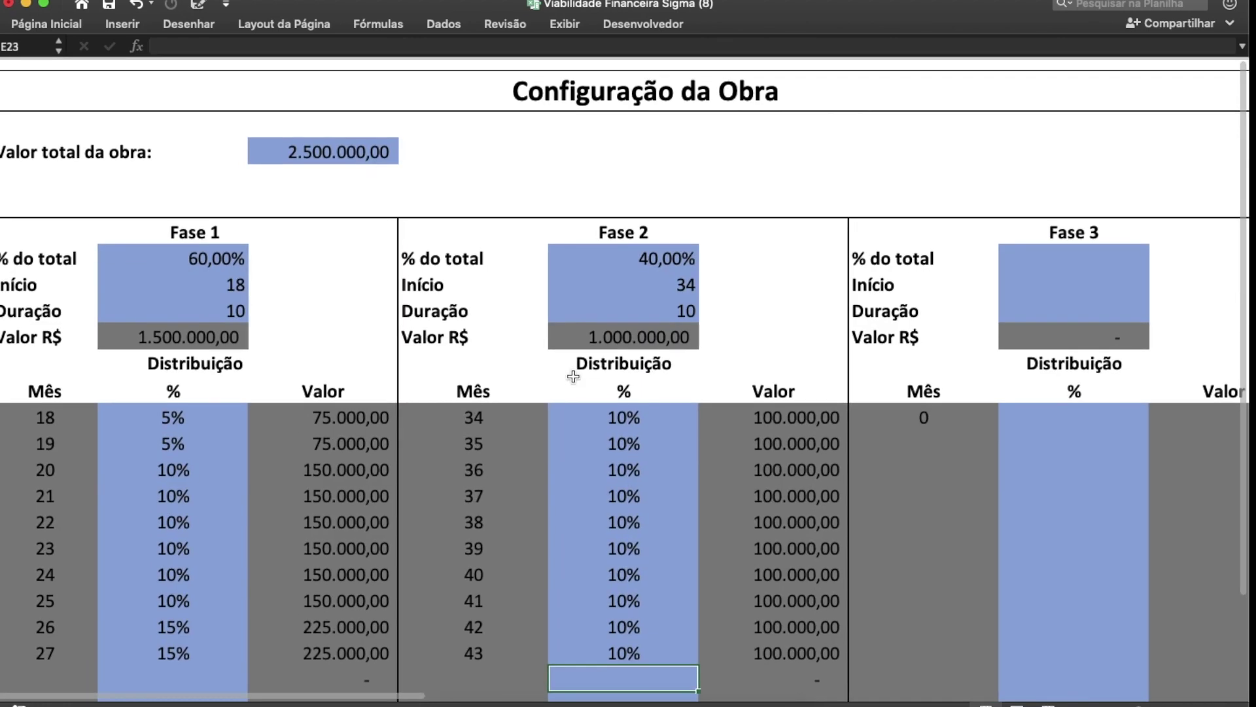
{"action": "scroll", "coordinate": [1003, 333], "scroll_direction": "right", "scroll_amount": 10}
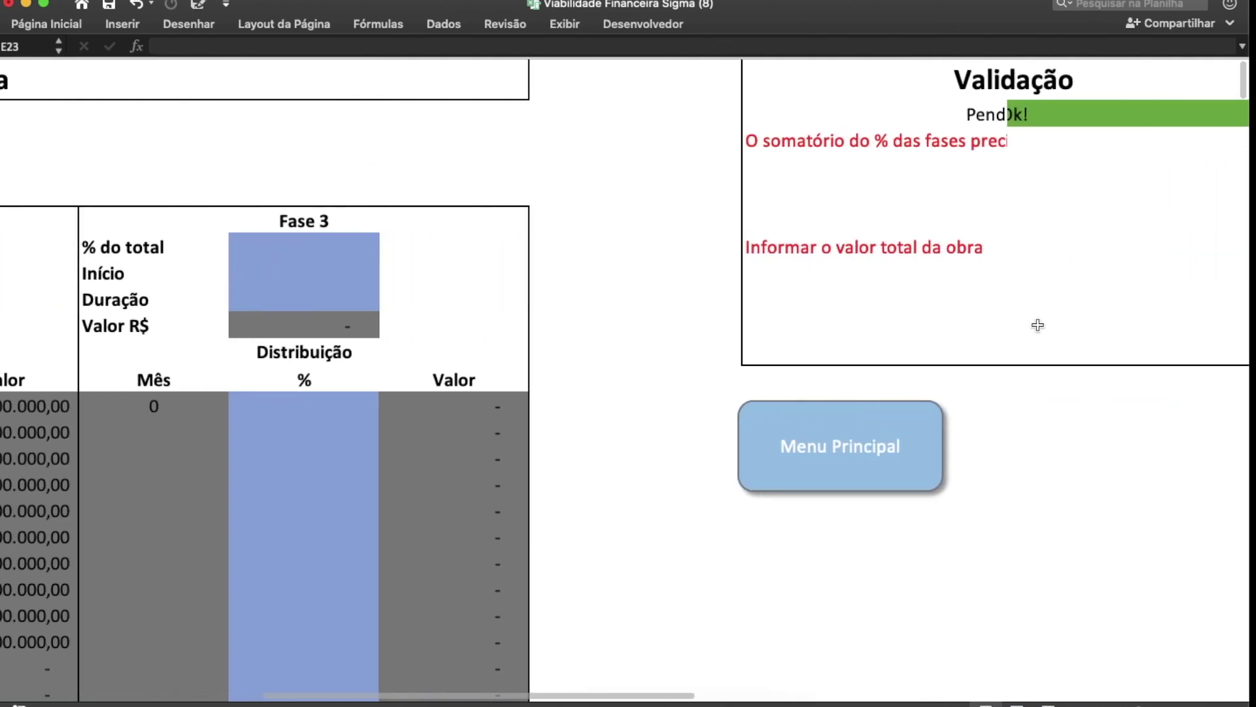
Step: Check the Validação box of Configuração da Obra, then return to the main menu and open Configuração das Vendas
{"action": "scroll", "coordinate": [1037, 325], "scroll_direction": "right", "scroll_amount": 5}
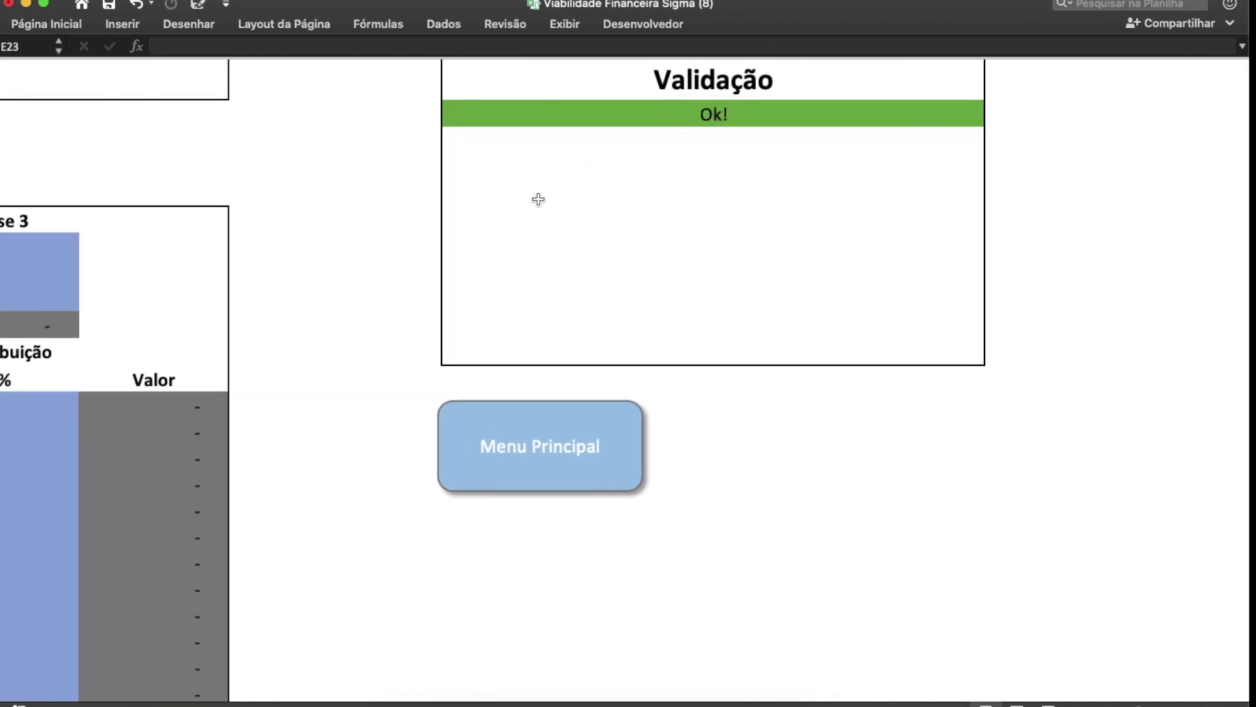
{"action": "scroll", "coordinate": [212, 332], "scroll_direction": "left", "scroll_amount": 5}
{"action": "scroll", "coordinate": [212, 332], "scroll_direction": "left", "scroll_amount": 4}
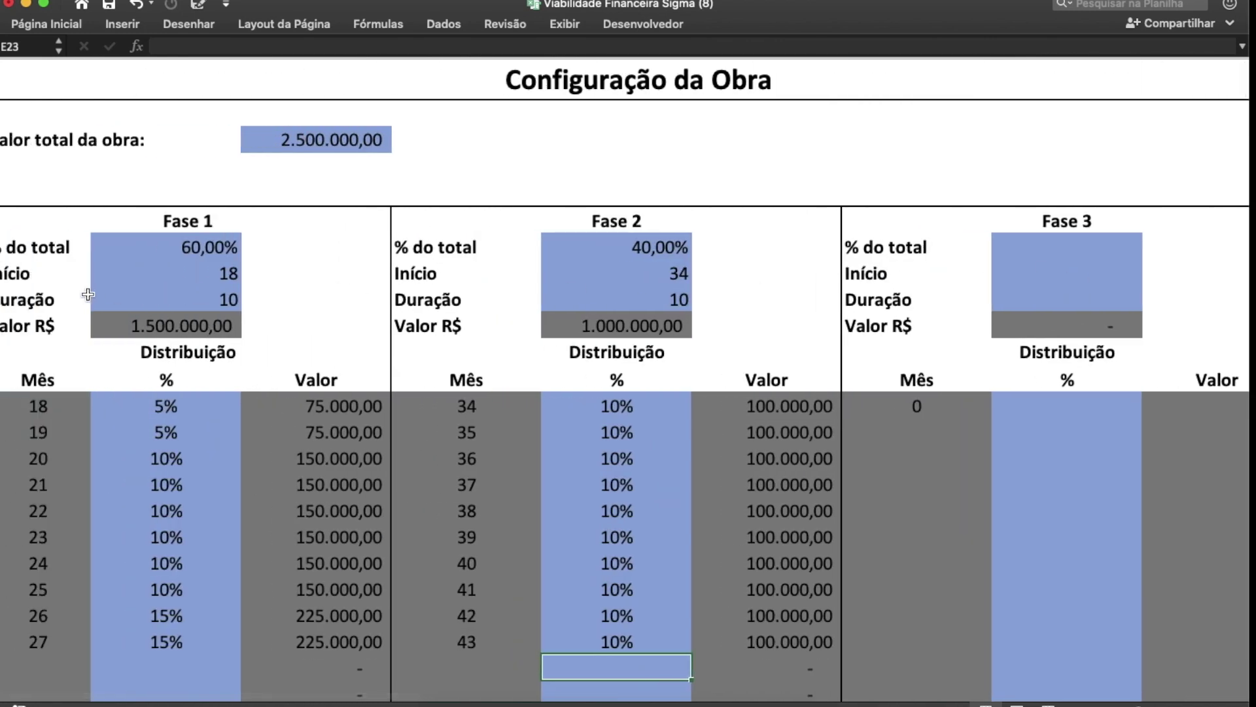
{"action": "scroll", "coordinate": [826, 298], "scroll_direction": "right", "scroll_amount": 6}
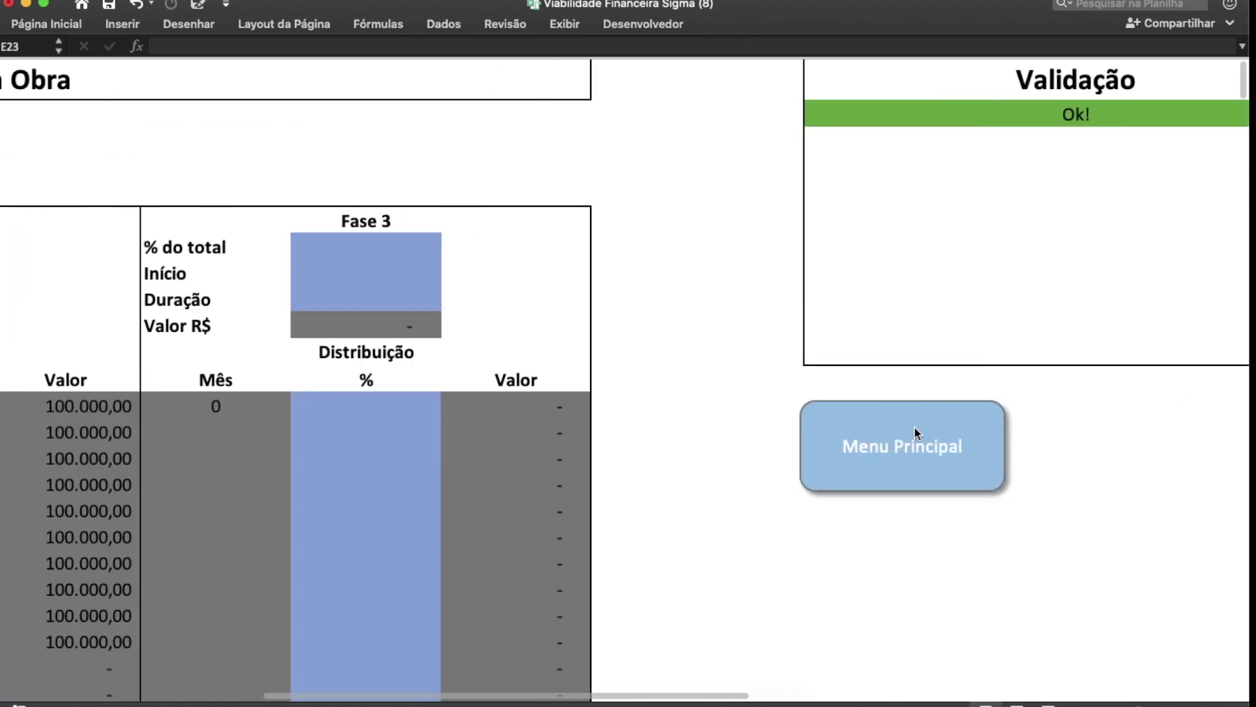
{"action": "left_click", "coordinate": [914, 428]}
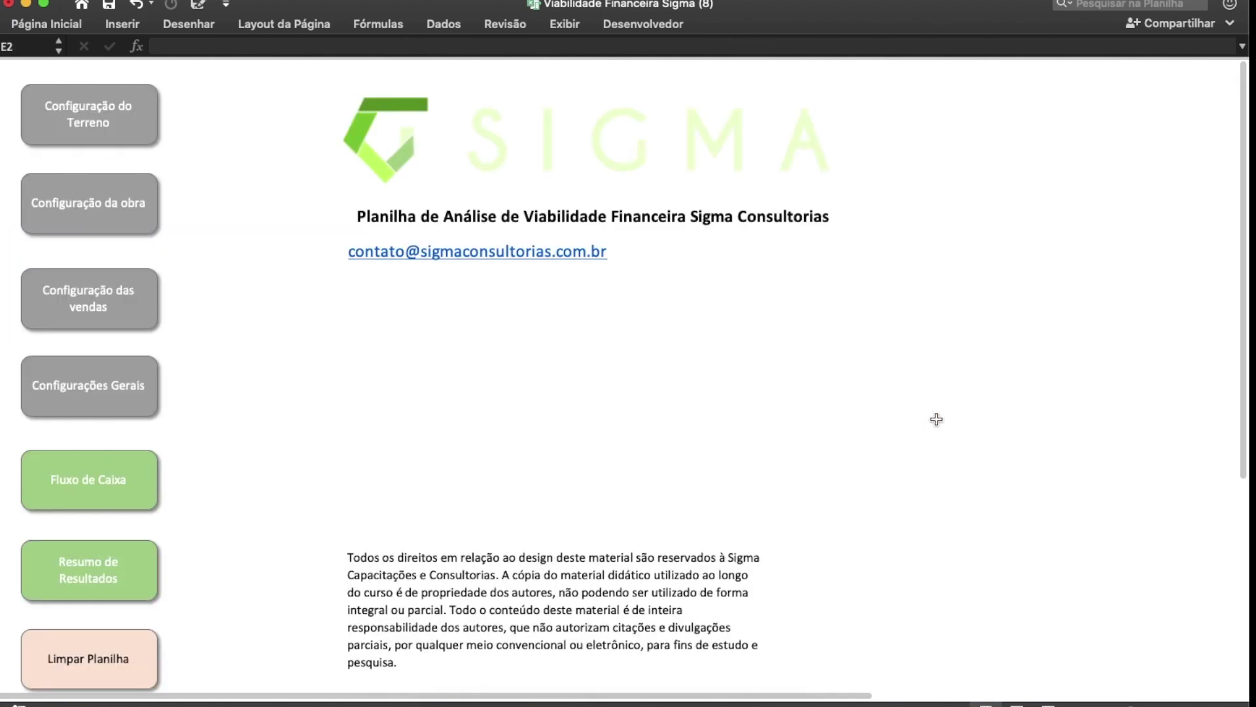
{"action": "left_click", "coordinate": [115, 297]}
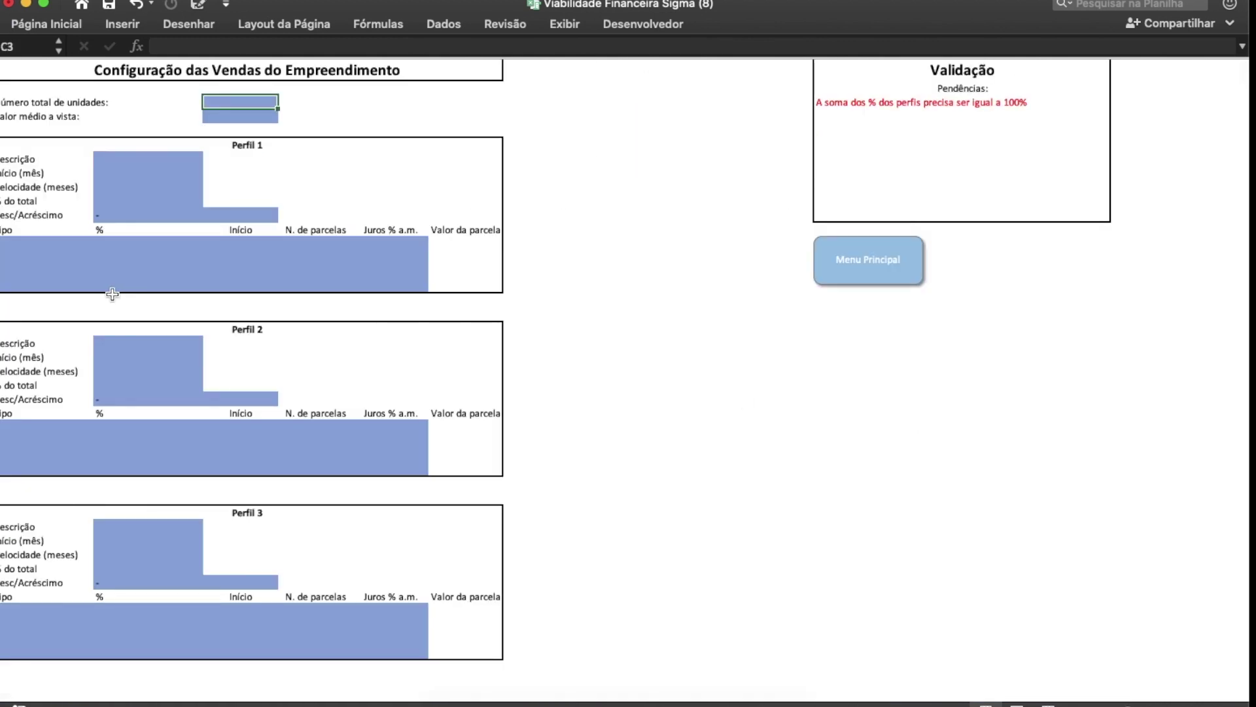
Step: Set the Número total de unidades to 300 and the Valor médio a vista to 45.000,00
{"action": "scroll", "coordinate": [112, 294], "scroll_direction": "up", "scroll_amount": 5}
{"action": "scroll", "coordinate": [112, 294], "scroll_direction": "up", "scroll_amount": 4}
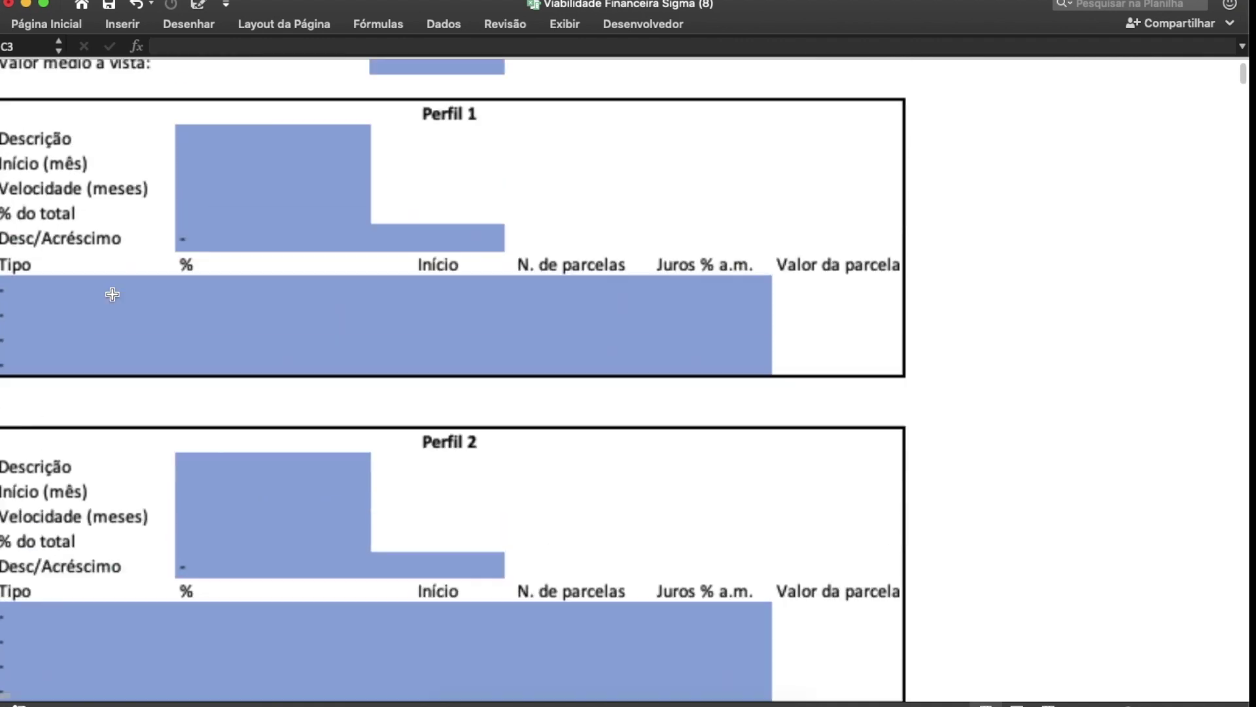
{"action": "scroll", "coordinate": [113, 294], "scroll_direction": "up", "scroll_amount": 3}
{"action": "scroll", "coordinate": [112, 291], "scroll_direction": "up", "scroll_amount": 3}
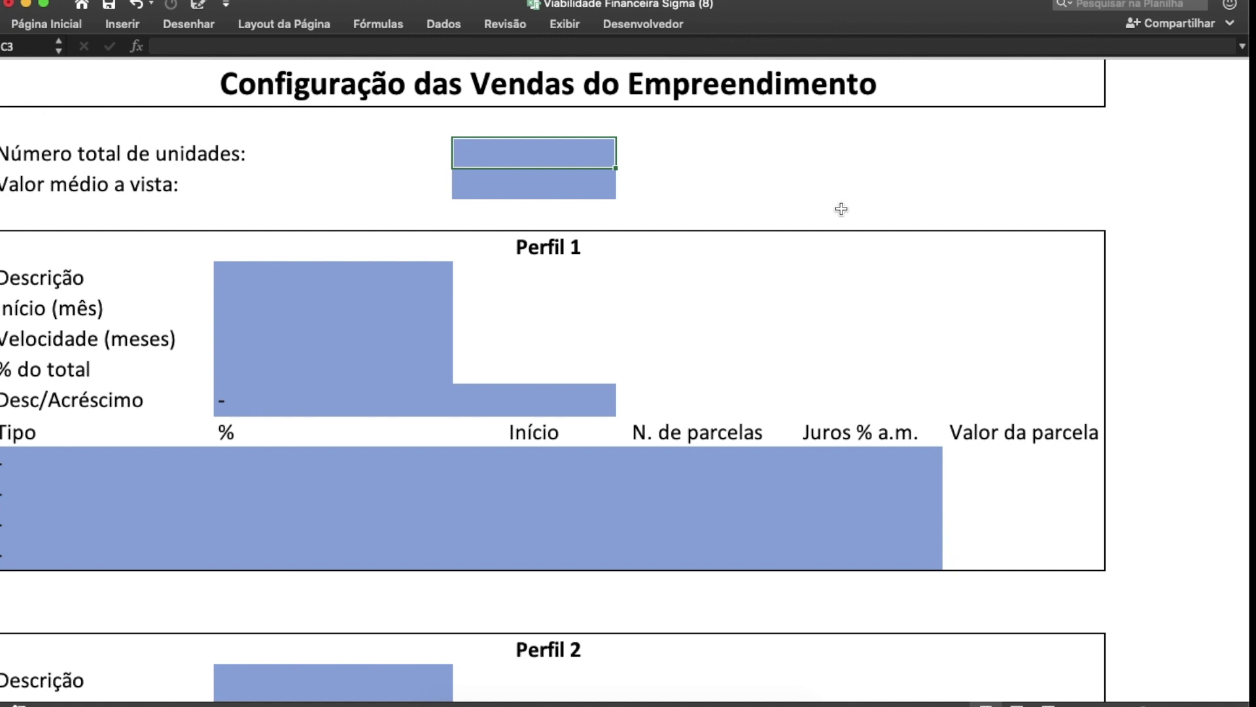
{"action": "type", "text": "300"}
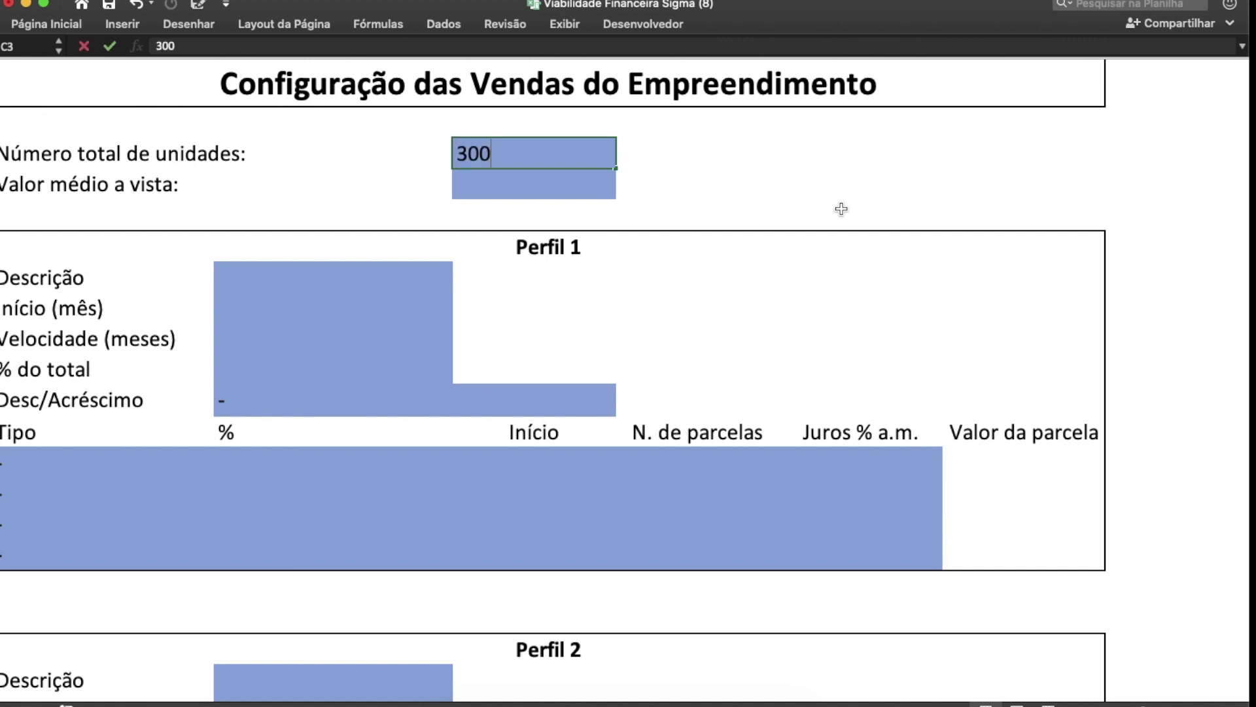
{"action": "key", "text": "Return"}
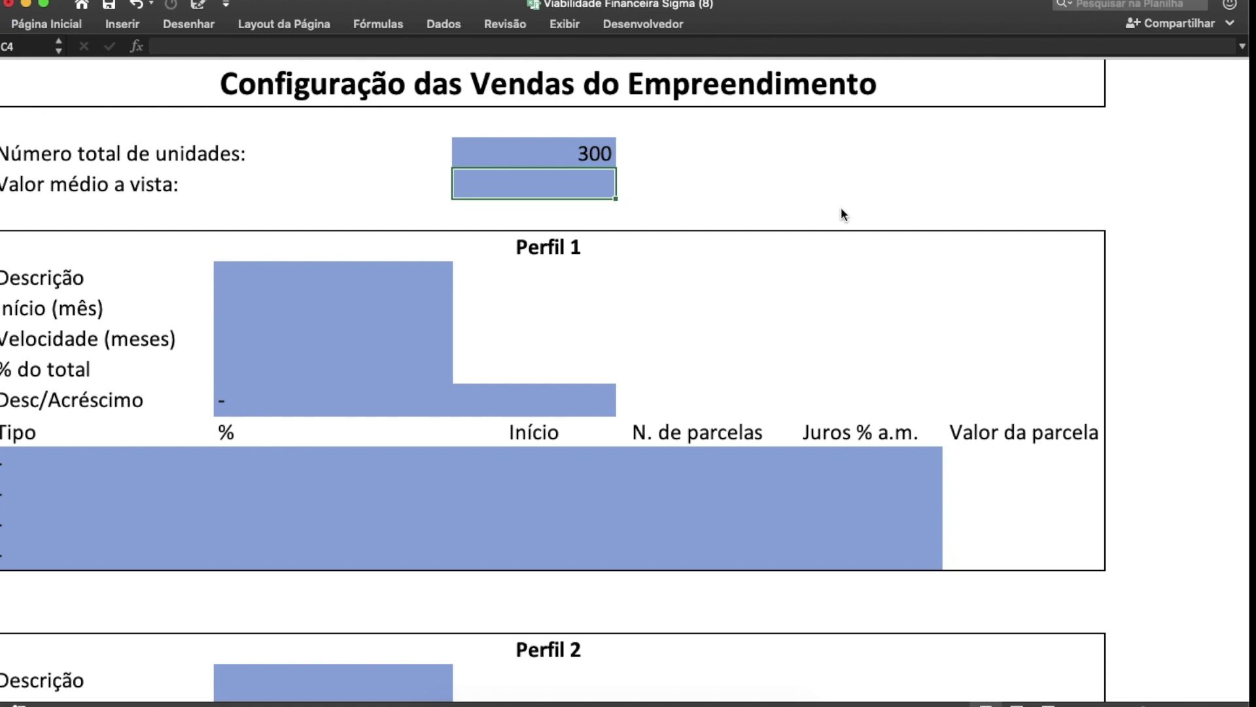
{"action": "type", "text": "450000"}
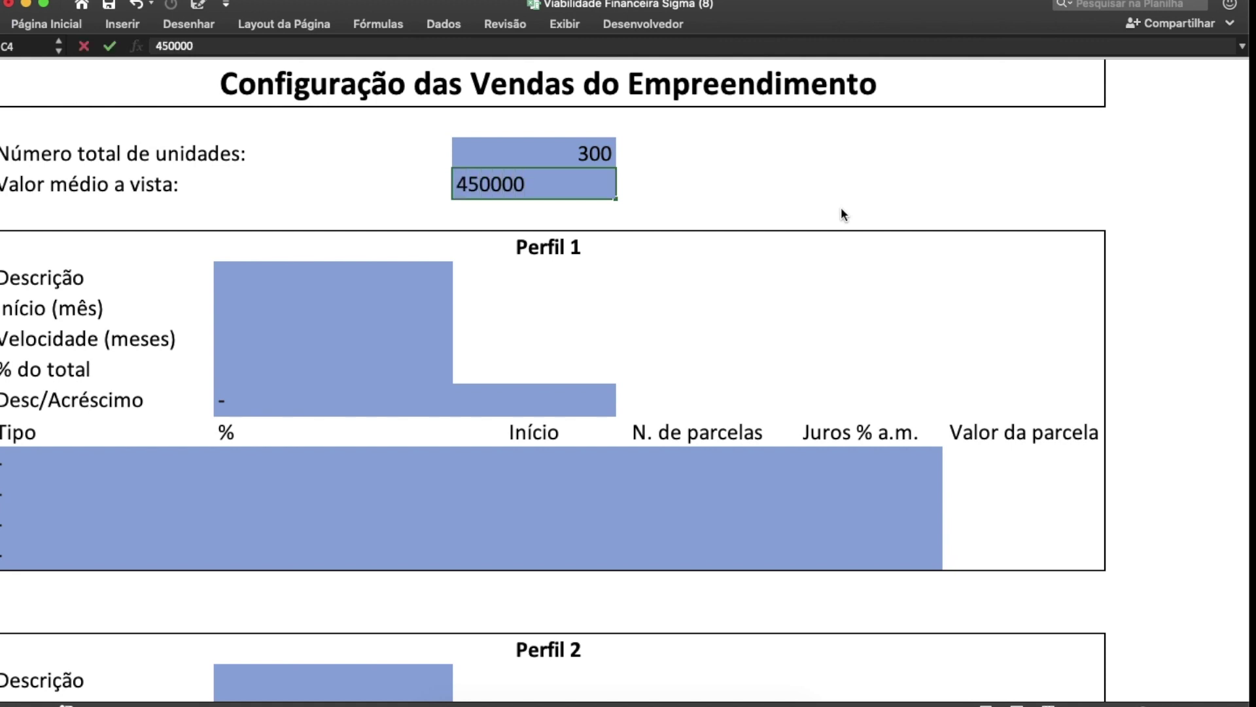
{"action": "key", "text": "Return"}
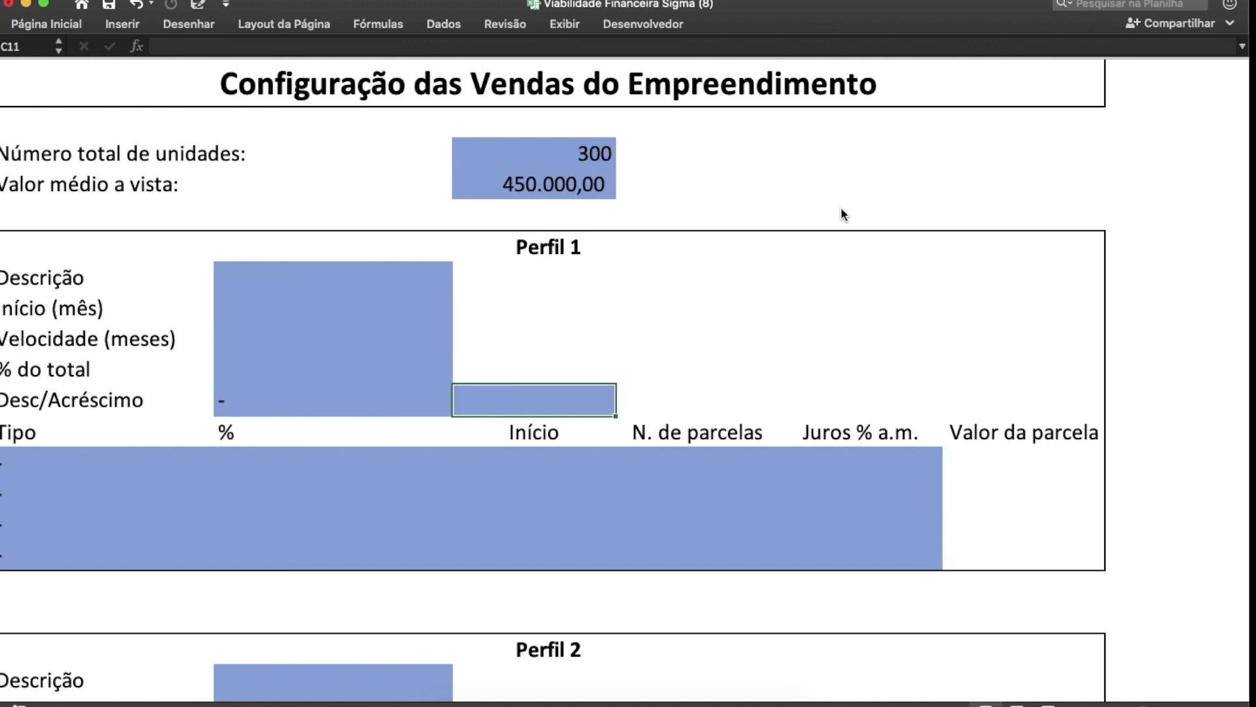
{"action": "left_click", "coordinate": [504, 195]}
{"action": "type", "text": "45000"}
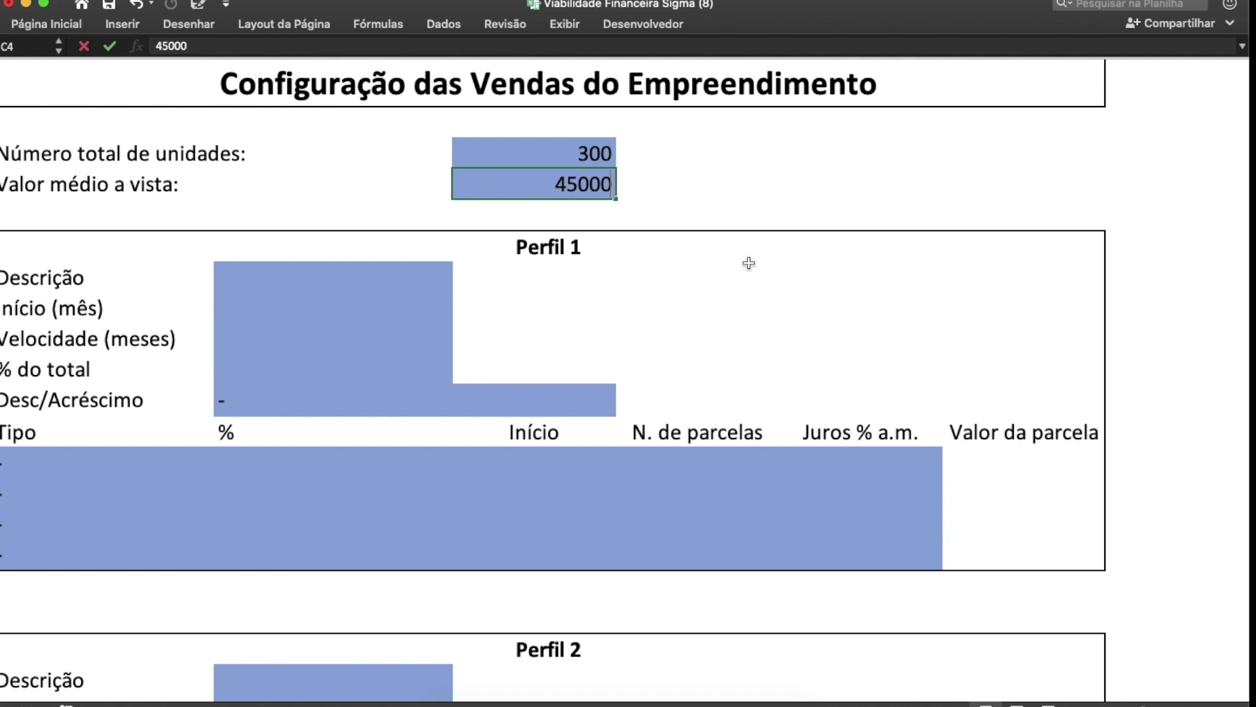
{"action": "key", "text": "Return"}
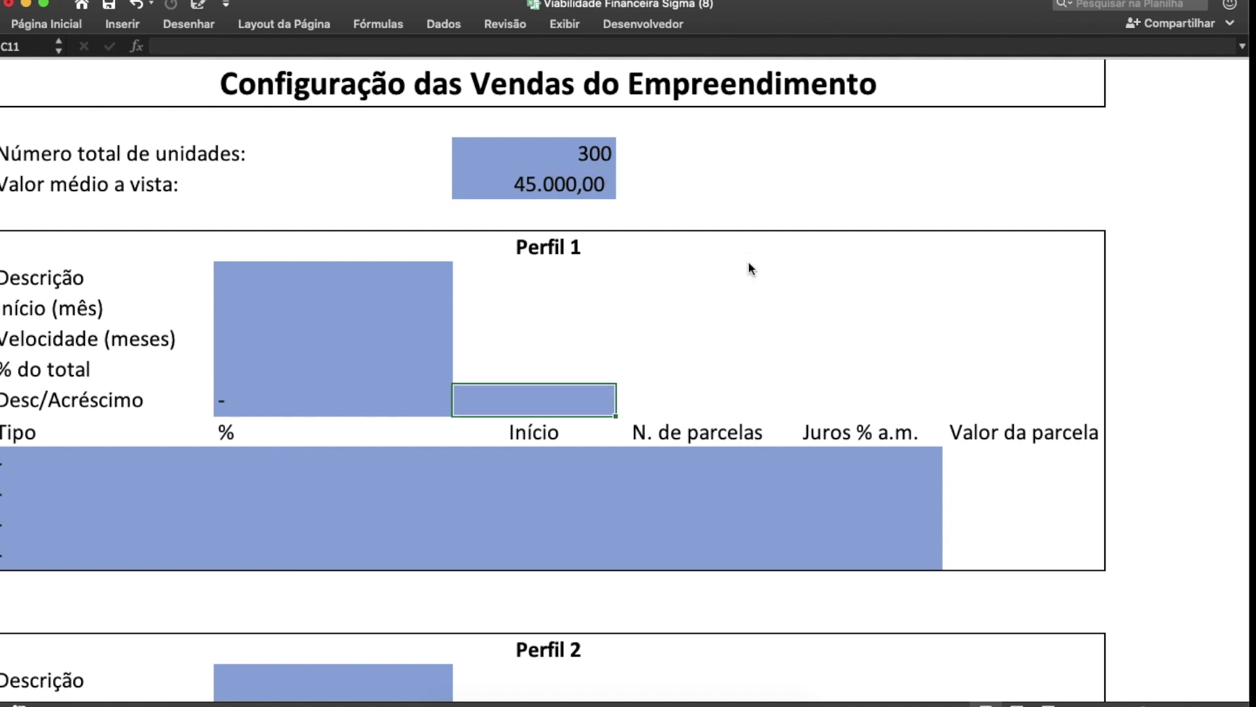
Step: Enter "Lotes parcelados" as the Descrição of Perfil 1
{"action": "left_click", "coordinate": [286, 298]}
{"action": "left_click", "coordinate": [353, 289]}
{"action": "scroll", "coordinate": [516, 553], "scroll_direction": "down", "scroll_amount": 1}
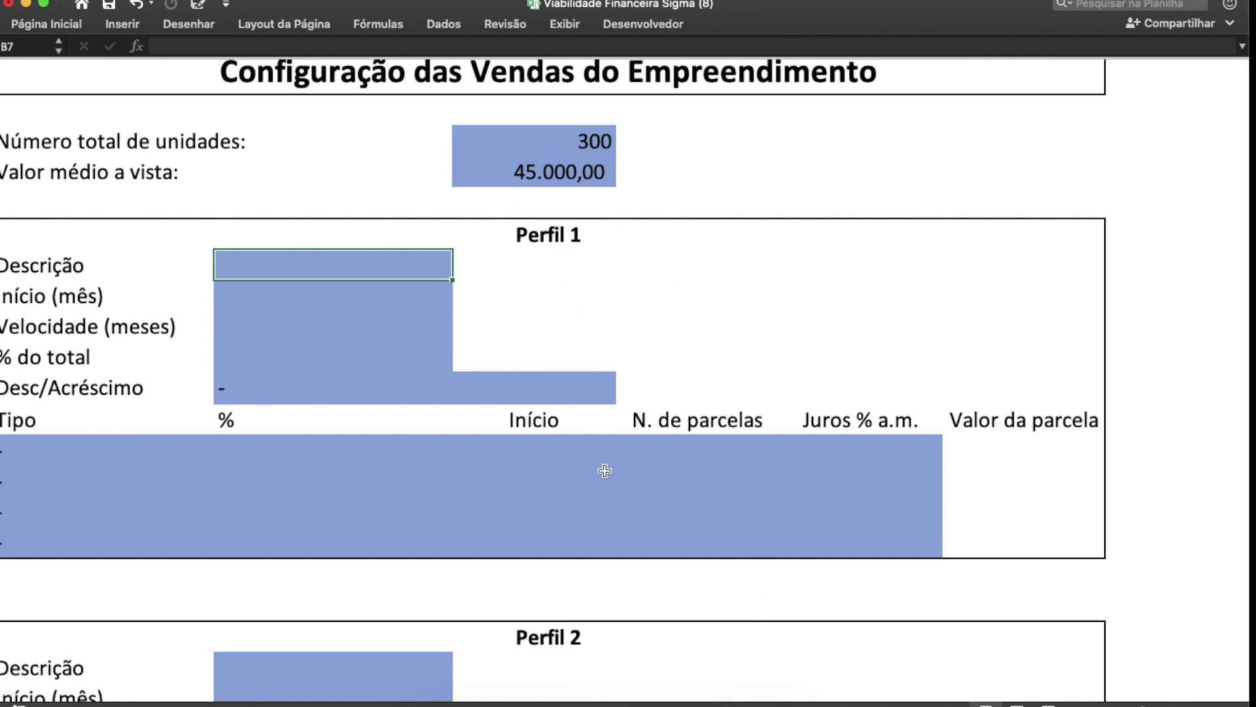
{"action": "scroll", "coordinate": [604, 470], "scroll_direction": "down", "scroll_amount": 15}
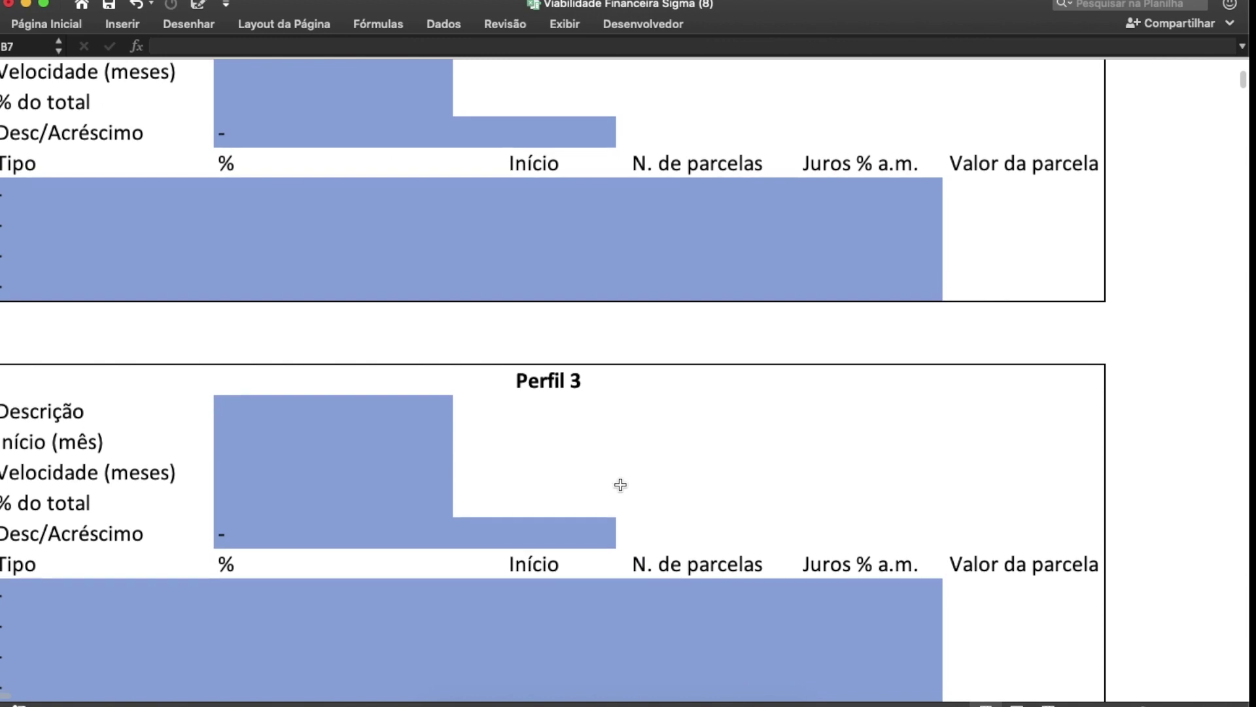
{"action": "scroll", "coordinate": [620, 484], "scroll_direction": "down", "scroll_amount": 2}
{"action": "scroll", "coordinate": [667, 503], "scroll_direction": "up", "scroll_amount": 2}
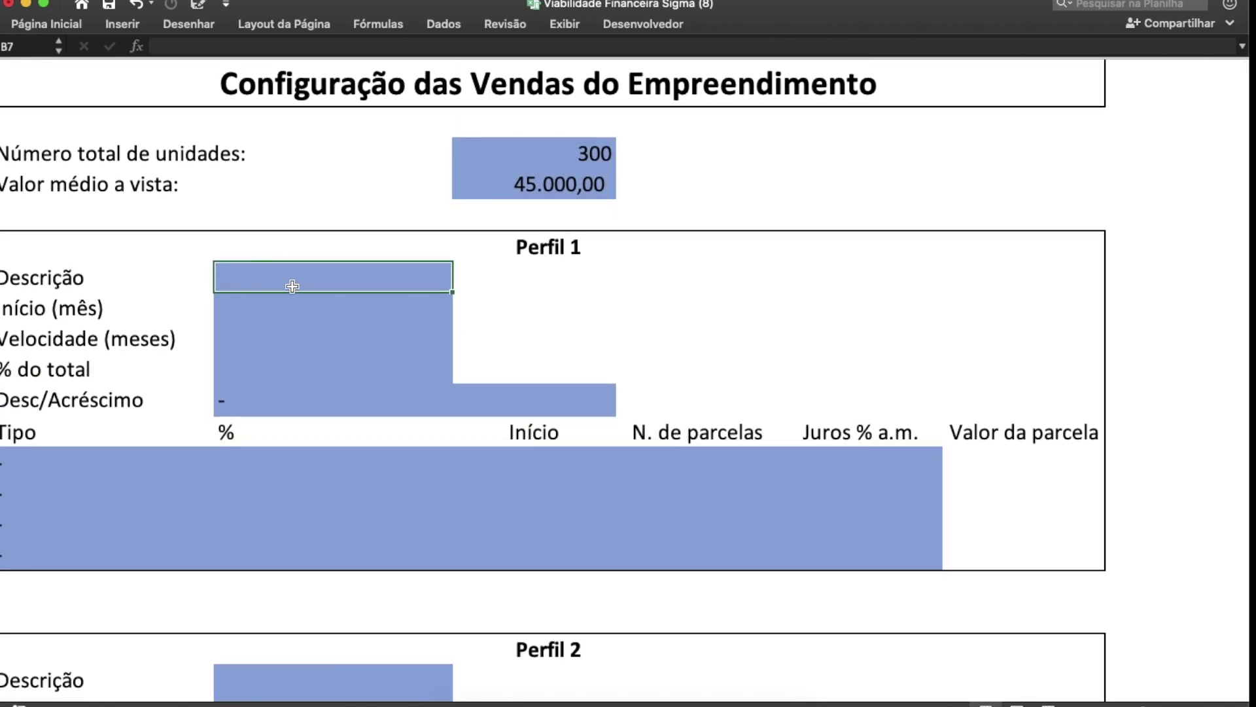
{"action": "type", "text": "Lotes parcelas"}
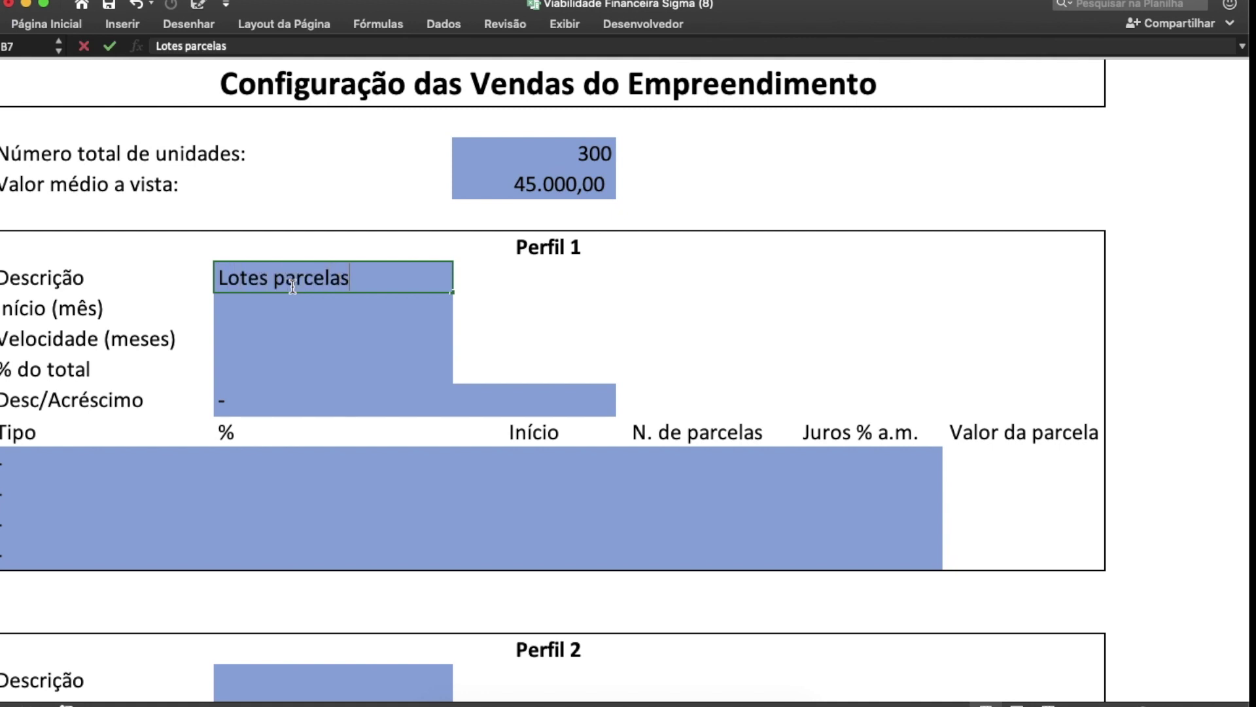
{"action": "key", "text": "BackSpace"}
{"action": "type", "text": "dos"}
{"action": "key", "text": "Return"}
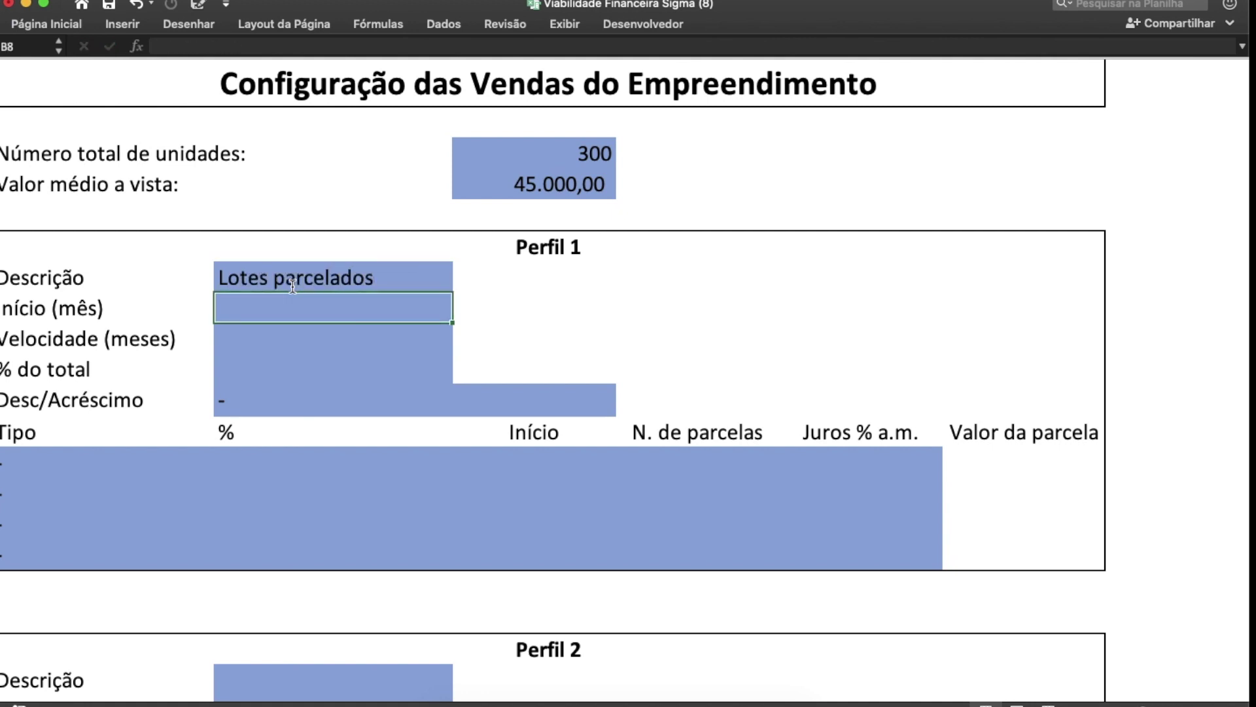
Step: Set the Início (mês) of Perfil 1 to 18 and its Velocidade (meses) to 6
{"action": "type", "text": "18"}
{"action": "key", "text": "Return"}
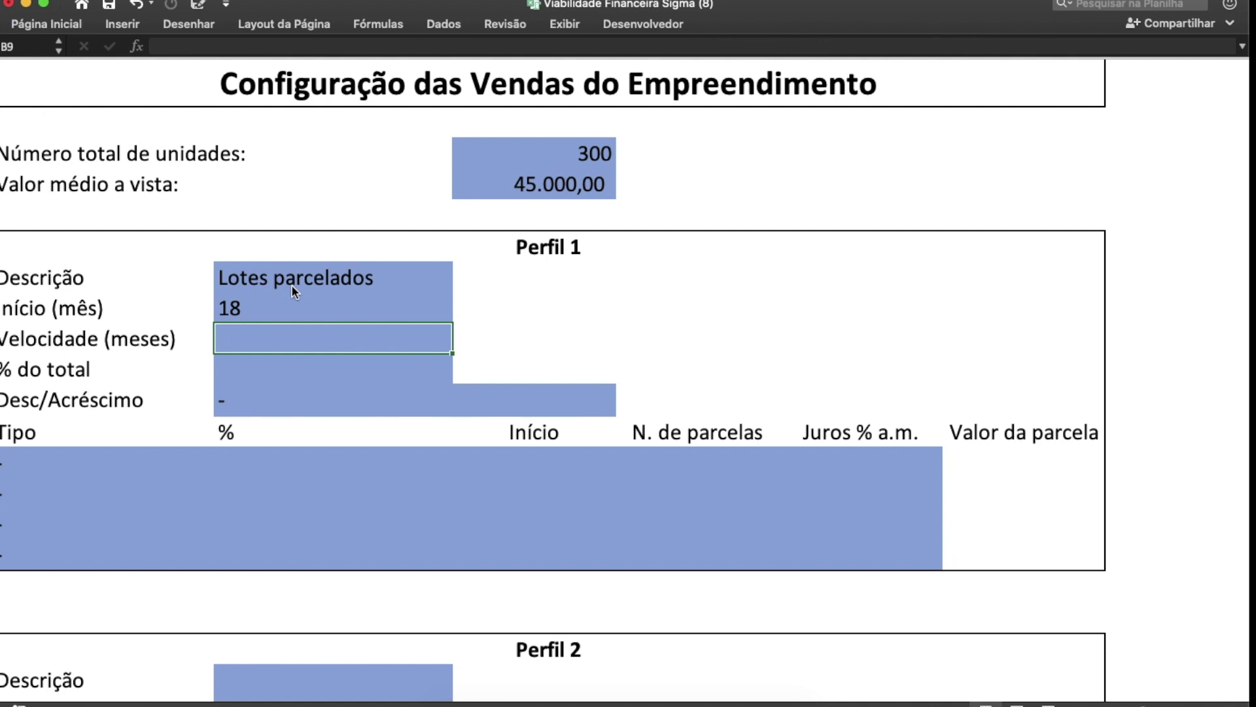
{"action": "type", "text": "6"}
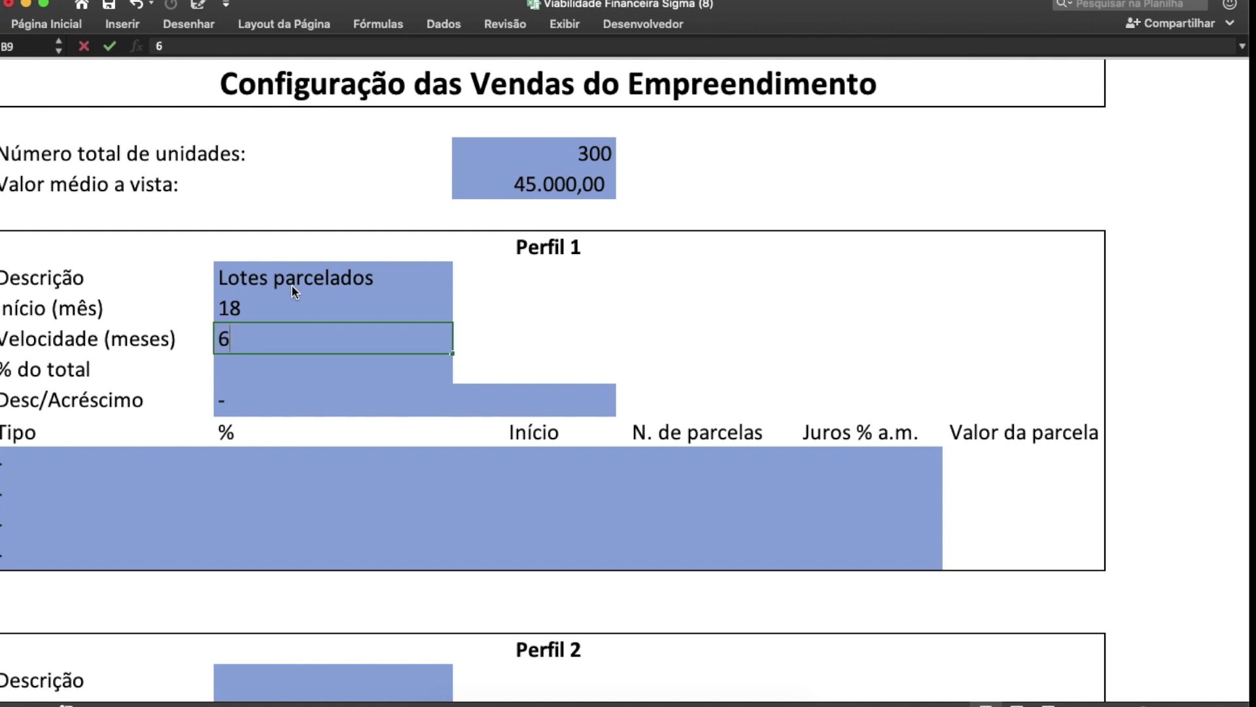
{"action": "key", "text": "Return"}
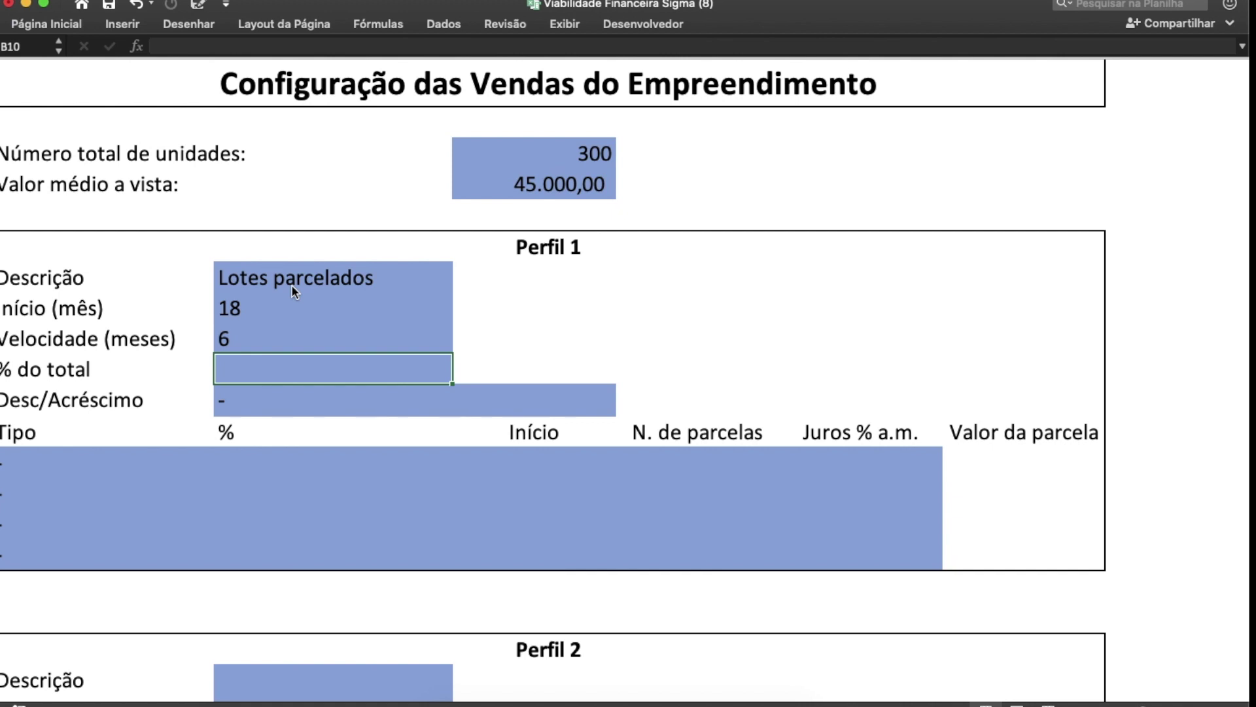
Step: Append "- fase1" to the Descrição of Perfil 1
{"action": "left_click", "coordinate": [292, 285]}
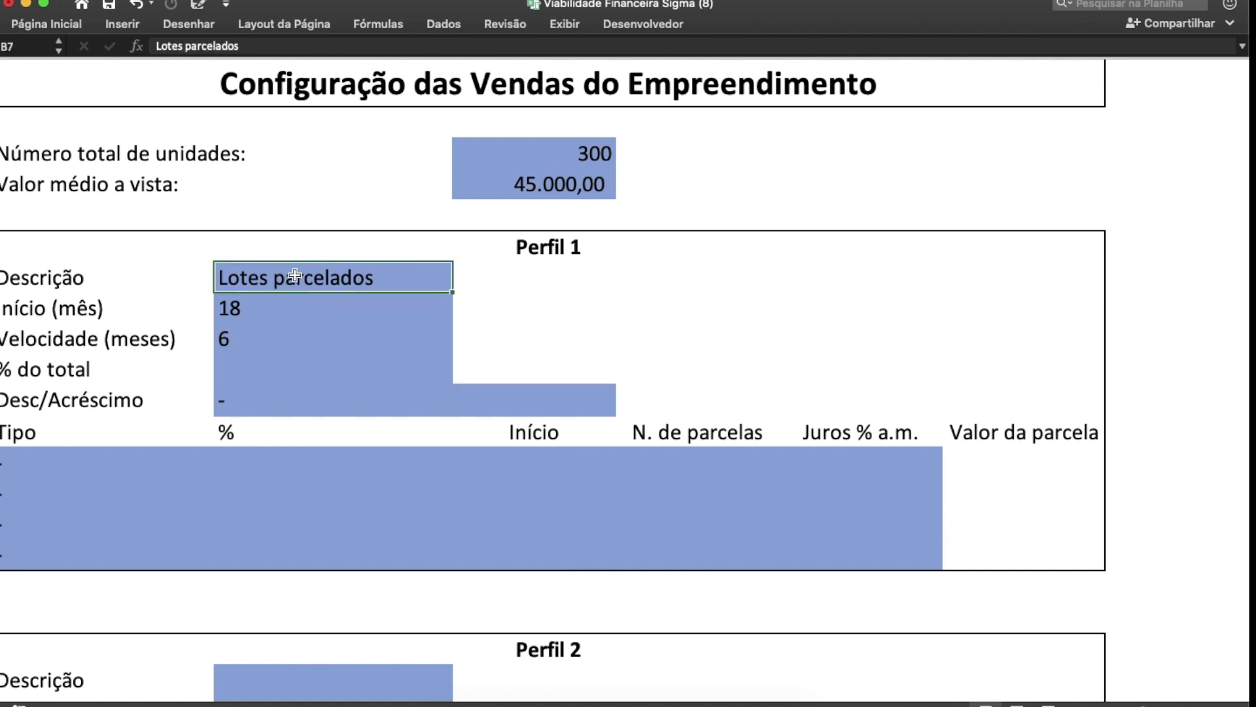
{"action": "left_click", "coordinate": [317, 47]}
{"action": "type", "text": "- fase1"}
{"action": "key", "text": "Return"}
Step: Set the % do total of Perfil 1 to 70% and keep Desc/Acréscimo at "-"
{"action": "key", "text": "Down"}
{"action": "key", "text": "Down"}
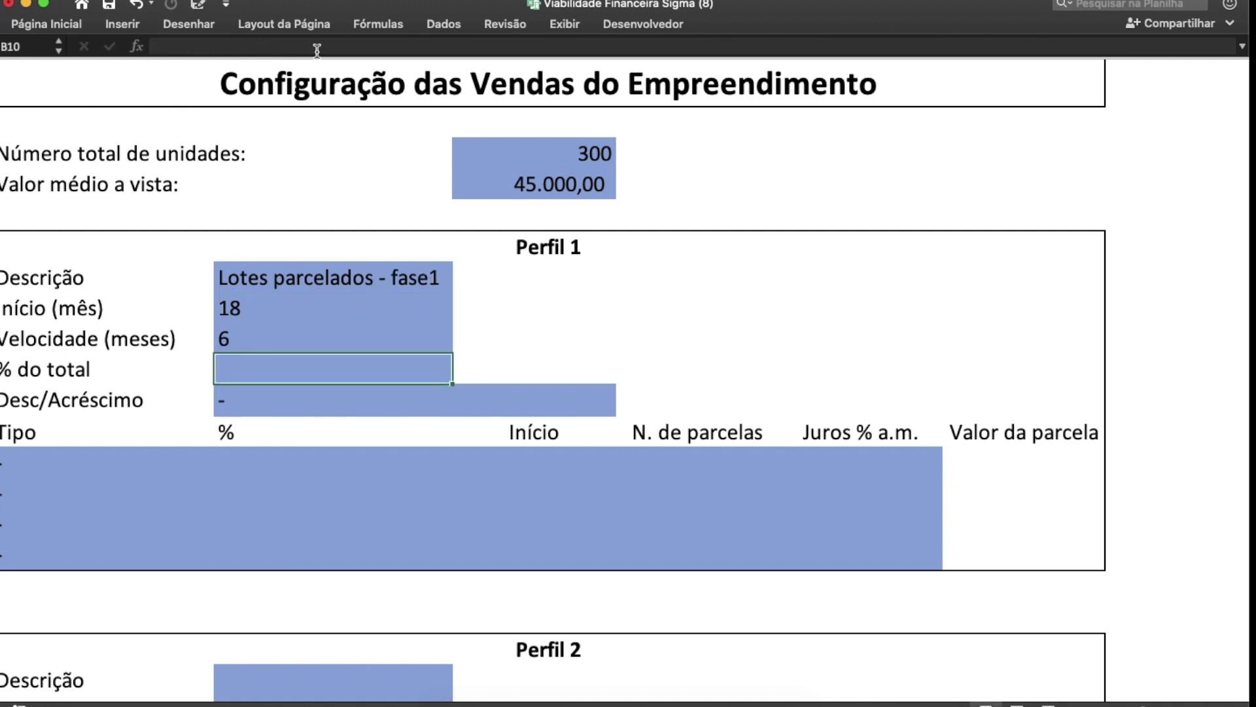
{"action": "type", "text": "70"}
{"action": "key", "text": "Return"}
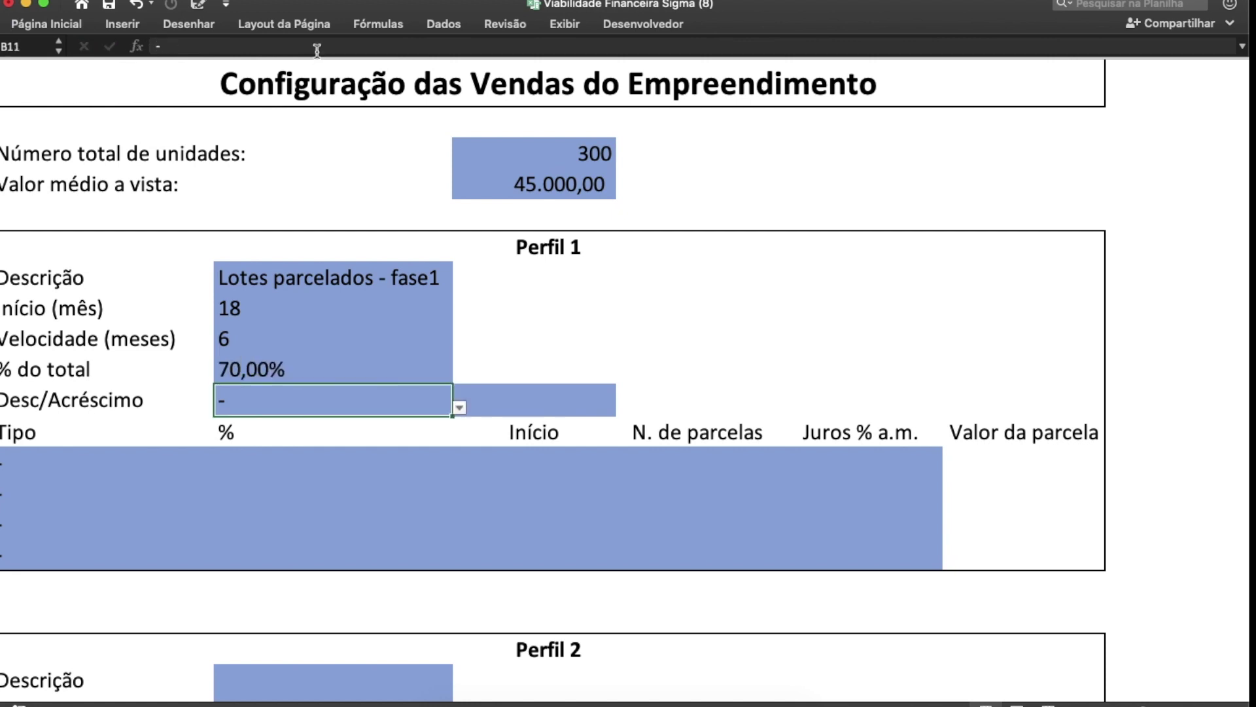
{"action": "left_click", "coordinate": [458, 407]}
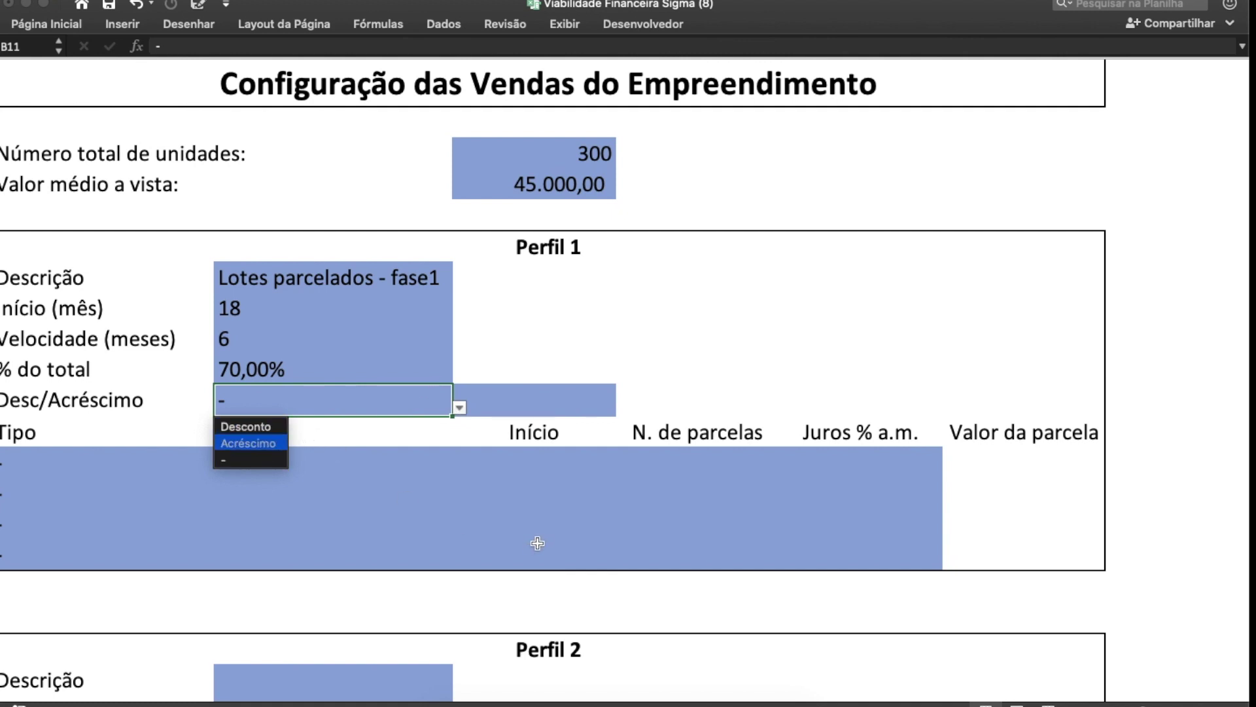
{"action": "left_click", "coordinate": [86, 467]}
Step: Fill the first payment row of Perfil 1 with Tipo Adesão, 10%, Início 0, 3 parcelas and Juros 1% a.m
{"action": "left_click", "coordinate": [124, 467]}
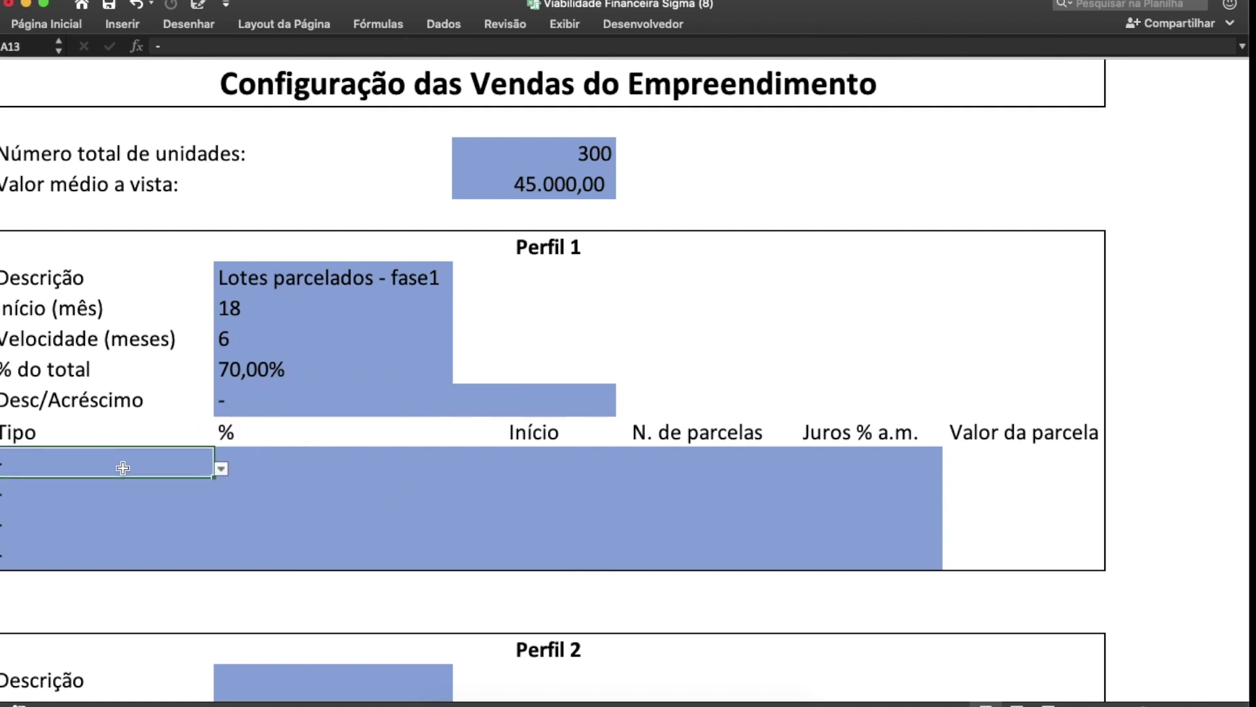
{"action": "left_click", "coordinate": [221, 469]}
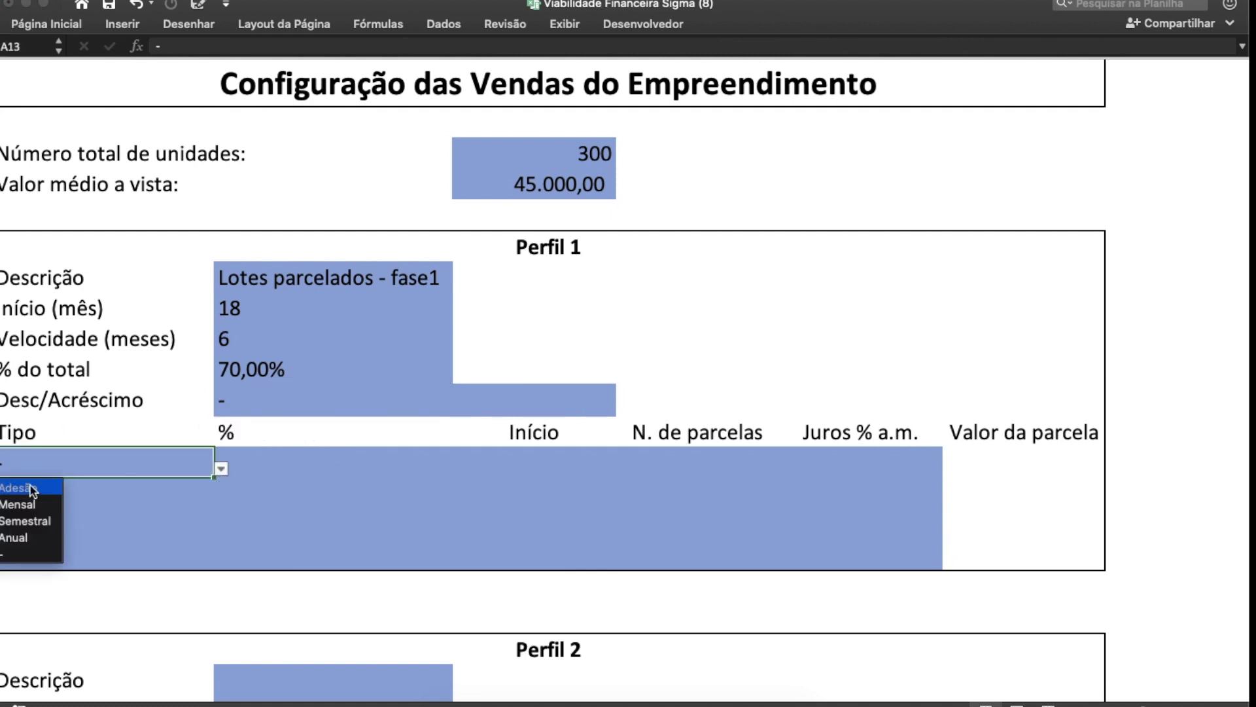
{"action": "key", "text": "Return"}
{"action": "left_click", "coordinate": [319, 460]}
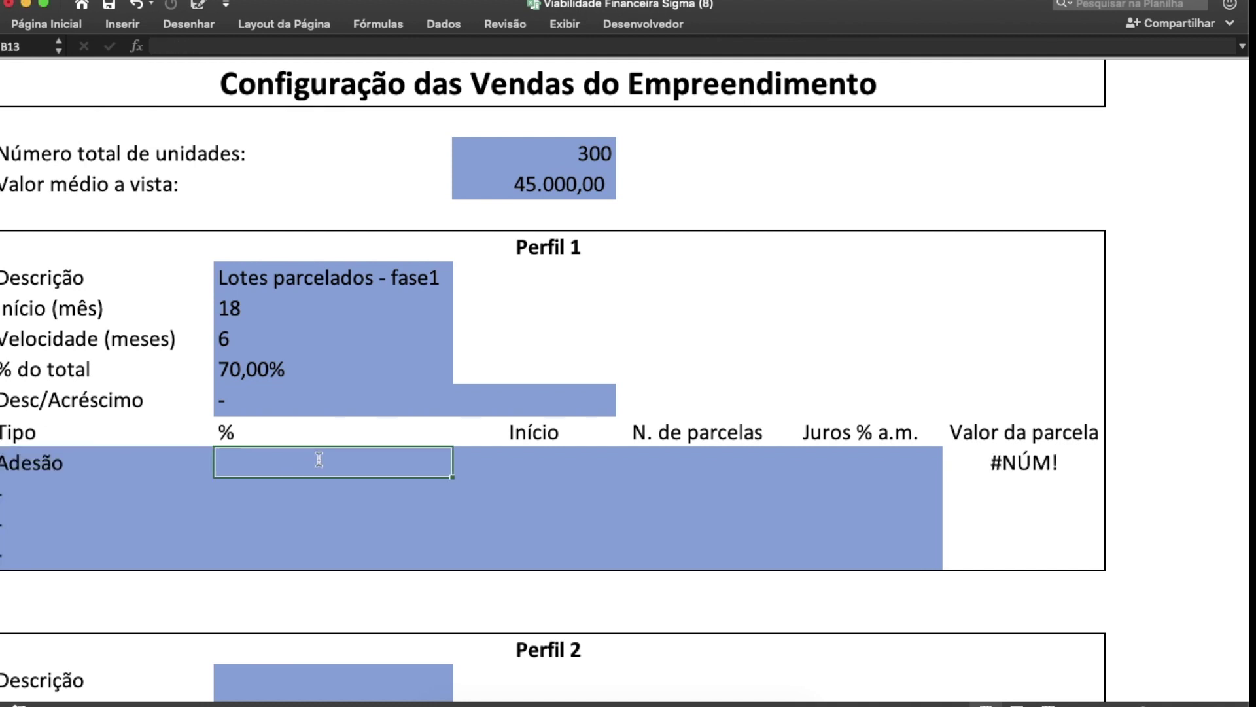
{"action": "type", "text": "10"}
{"action": "key", "text": "Tab"}
{"action": "type", "text": "0"}
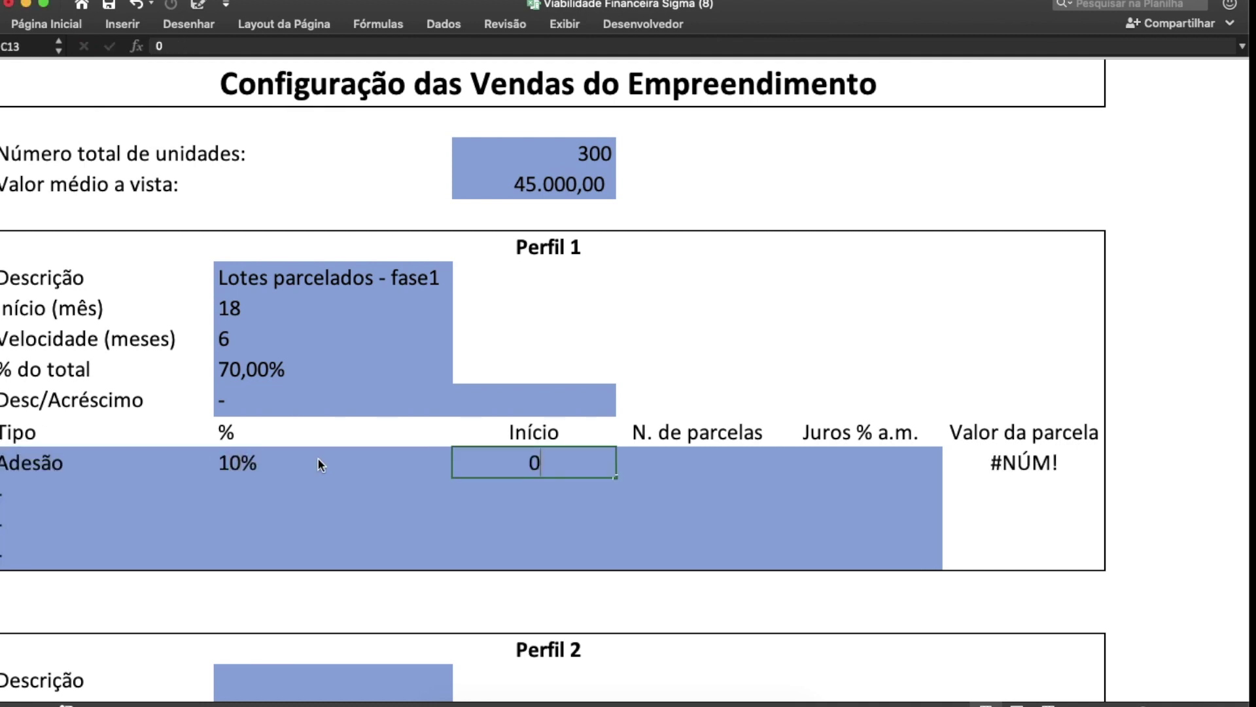
{"action": "key", "text": "Tab"}
{"action": "type", "text": "3"}
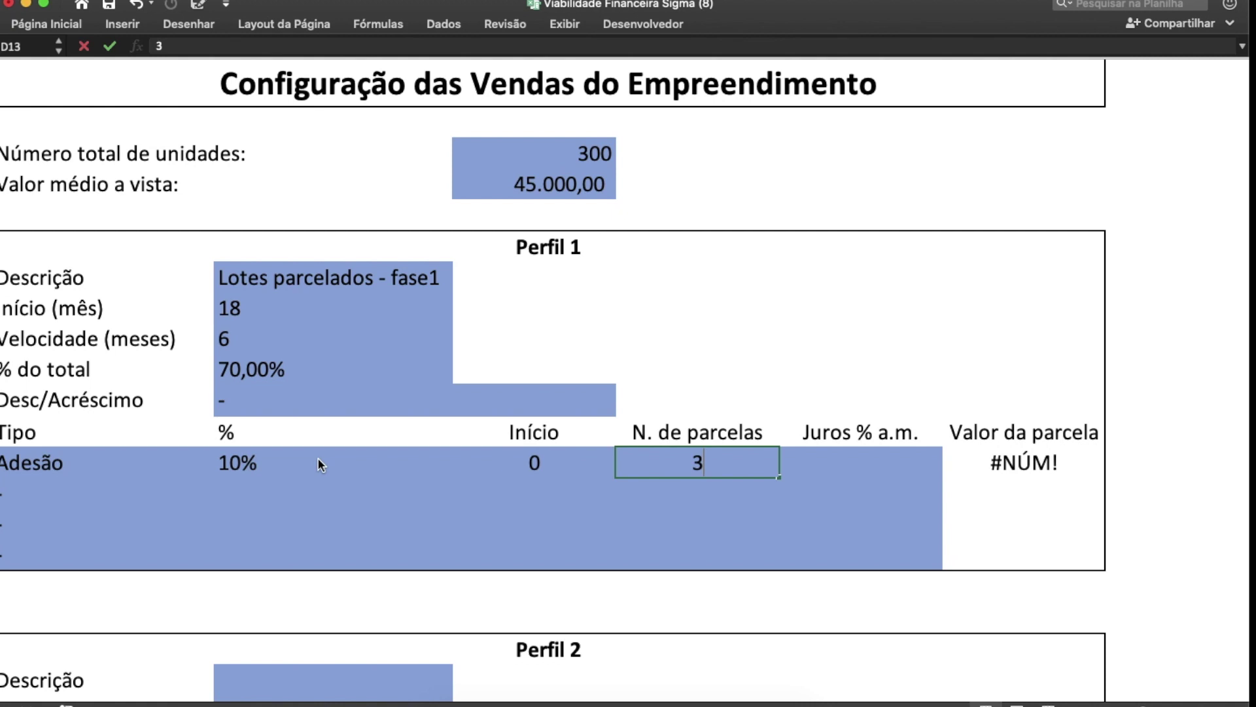
{"action": "key", "text": "Tab"}
{"action": "type", "text": "1"}
{"action": "key", "text": "Return"}
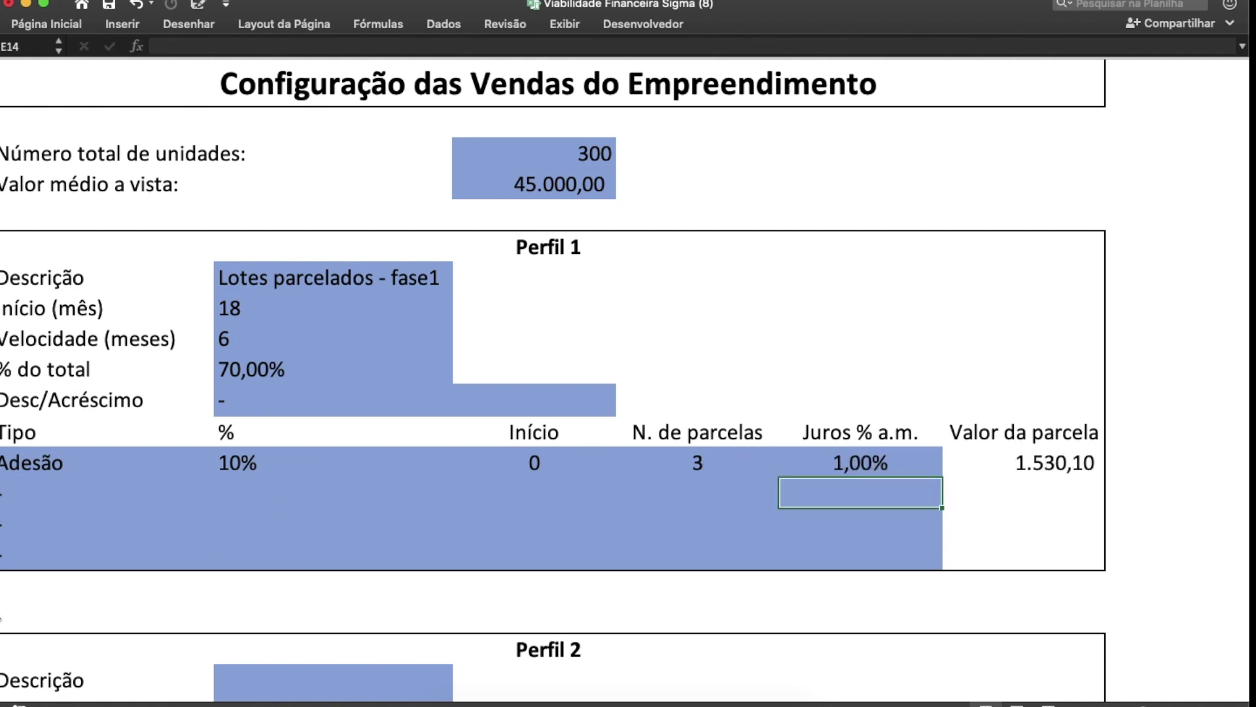
Step: Start the second payment row of Perfil 1 with Tipo Mensal, 90% and Início 3
{"action": "left_click", "coordinate": [20, 487]}
{"action": "left_click", "coordinate": [220, 500]}
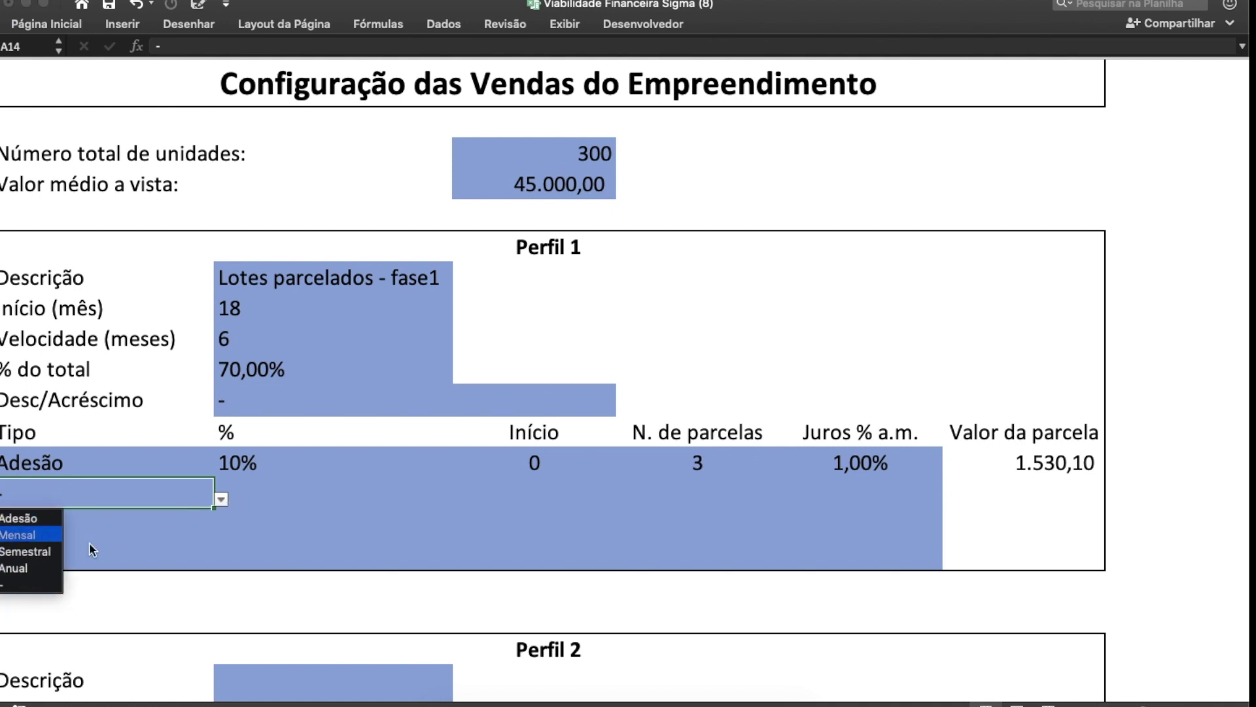
{"action": "left_click", "coordinate": [284, 491]}
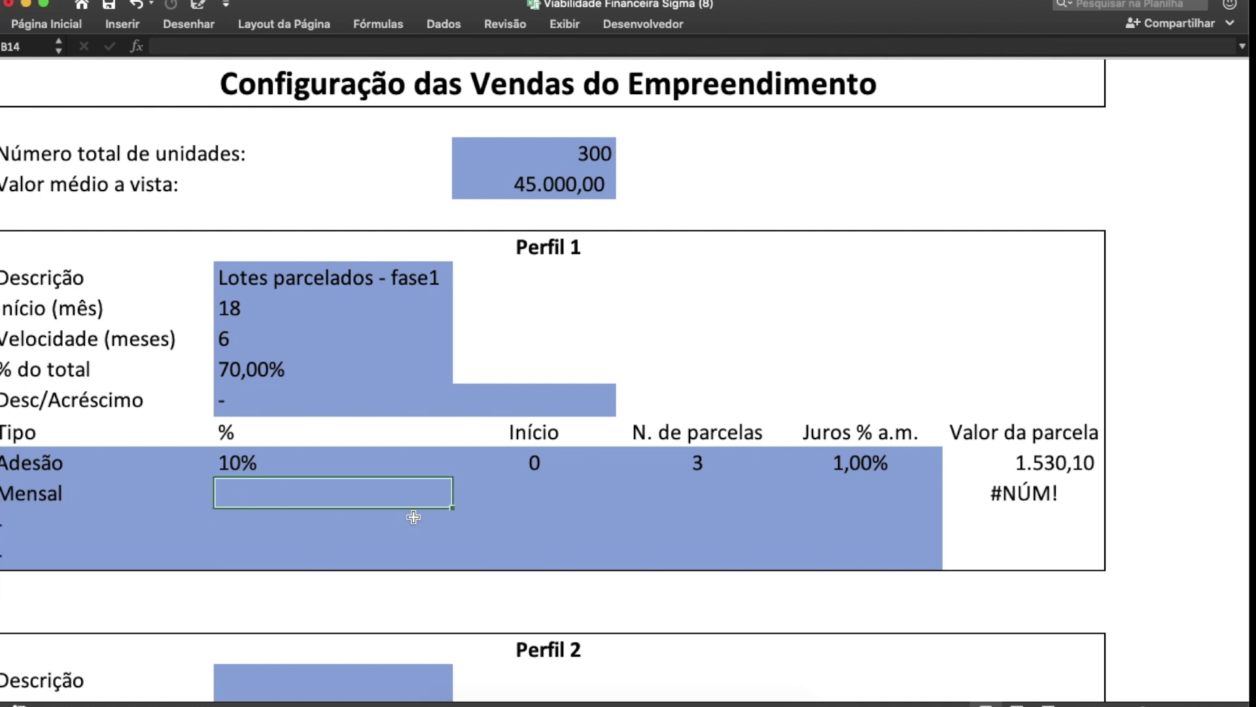
{"action": "type", "text": "90"}
{"action": "key", "text": "Tab"}
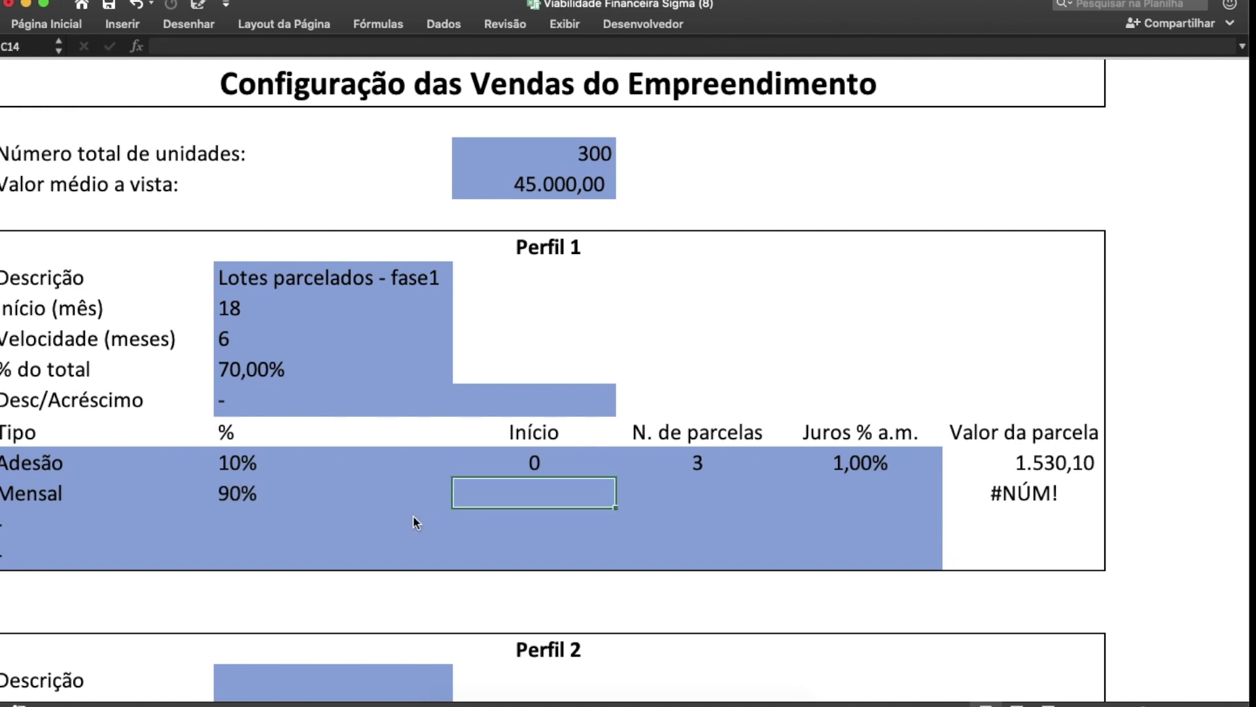
{"action": "type", "text": "3"}
{"action": "key", "text": "Return"}
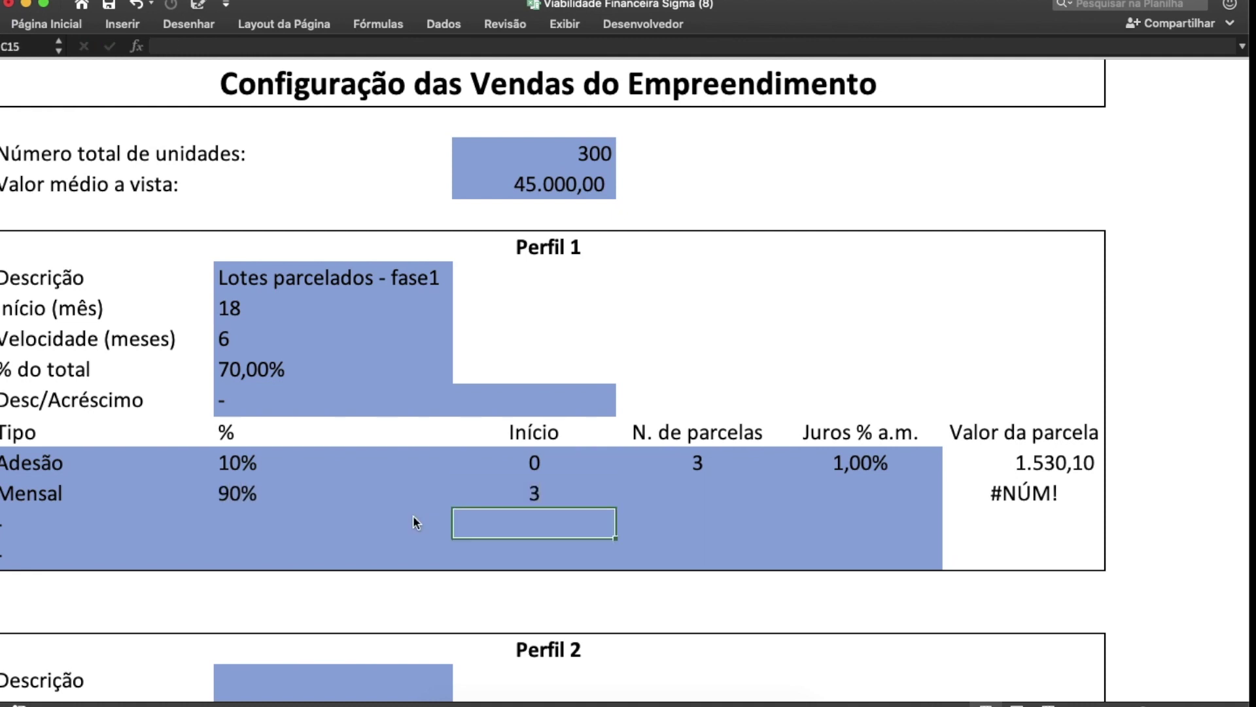
{"action": "double_click", "coordinate": [542, 465]}
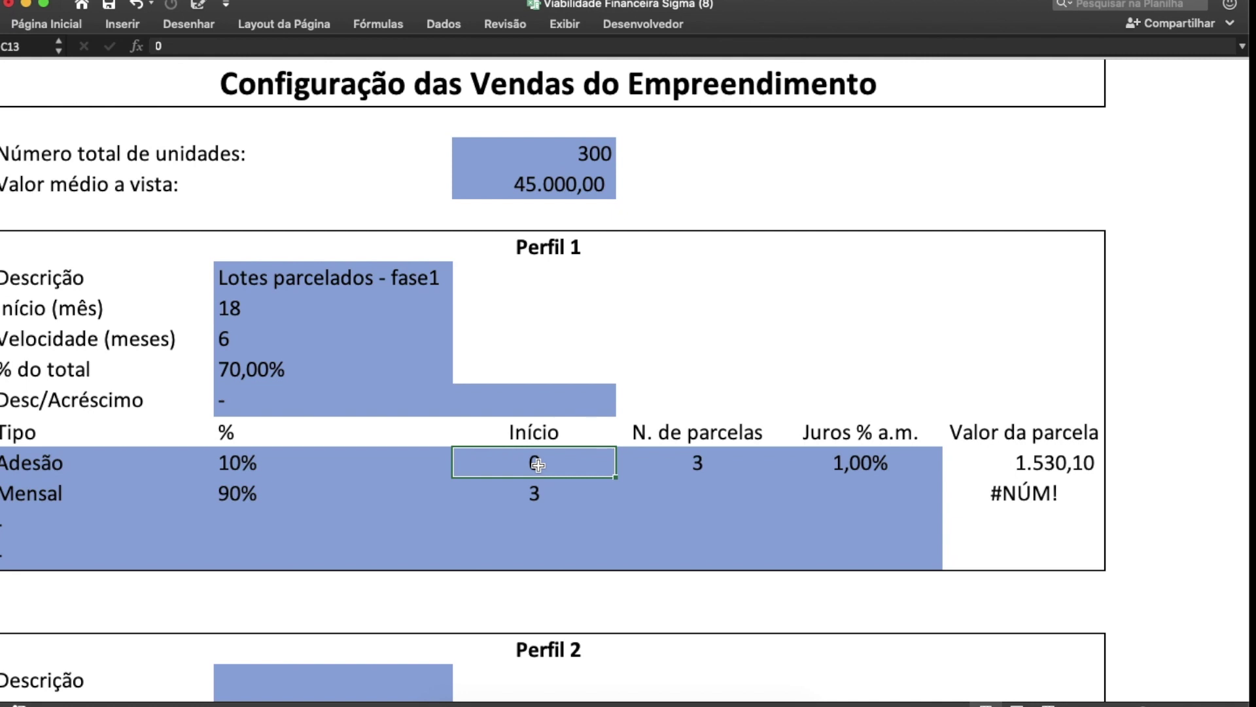
{"action": "left_click", "coordinate": [539, 500]}
Step: Complete the Mensal row of Perfil 1 with 120 parcelas and Juros 1% a.m
{"action": "left_click", "coordinate": [715, 493]}
{"action": "type", "text": "120"}
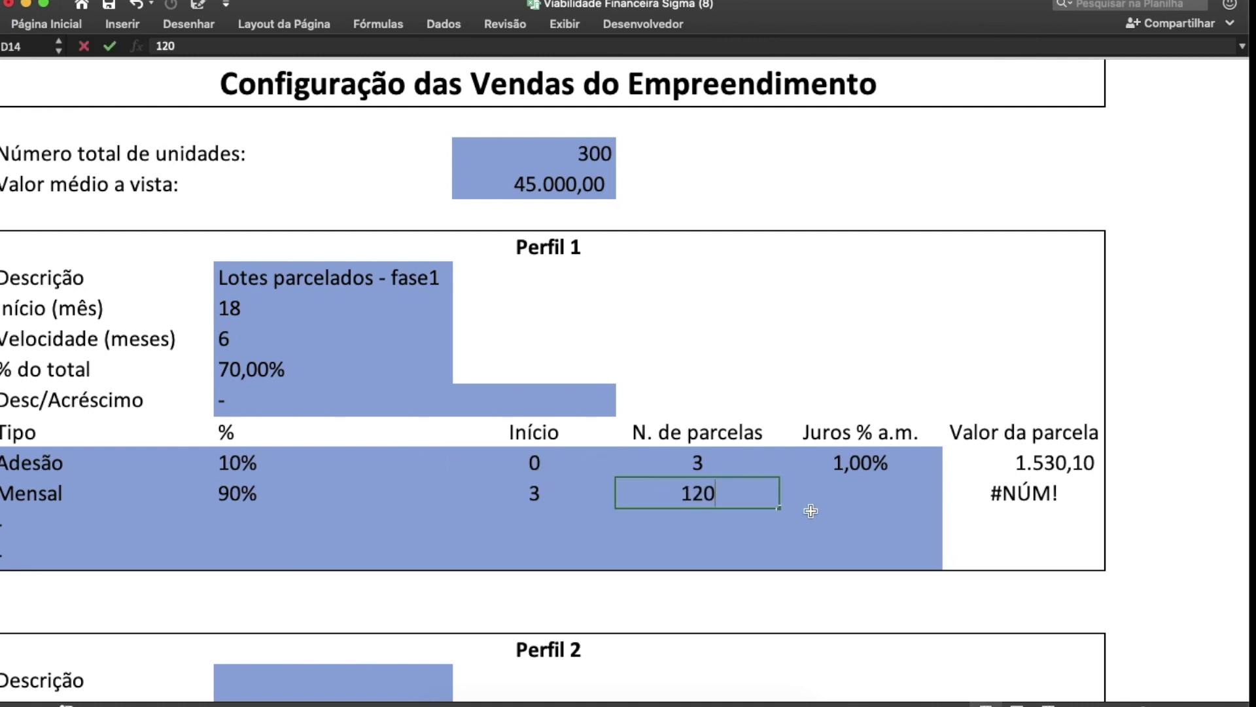
{"action": "left_click", "coordinate": [810, 508]}
{"action": "type", "text": "1%"}
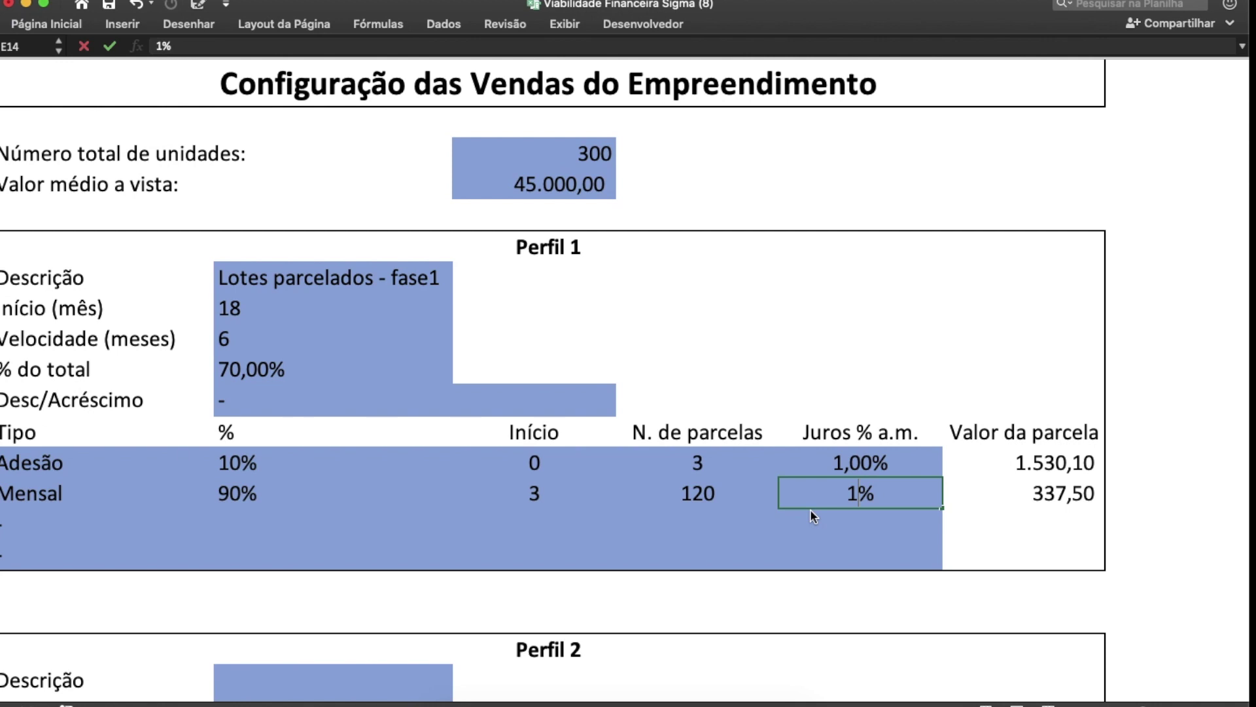
{"action": "key", "text": "Return"}
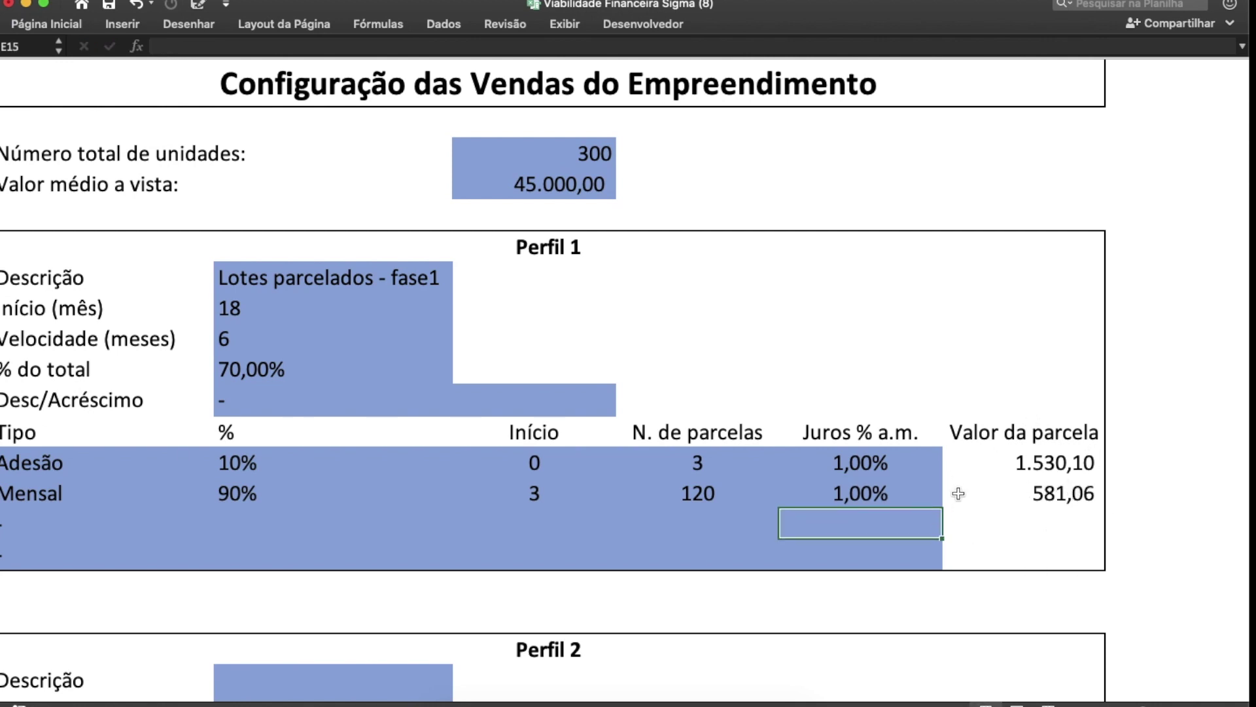
Step: Set the Tipo of the third payment row of Perfil 1 to Anual
{"action": "left_click", "coordinate": [118, 494]}
{"action": "left_click", "coordinate": [199, 516]}
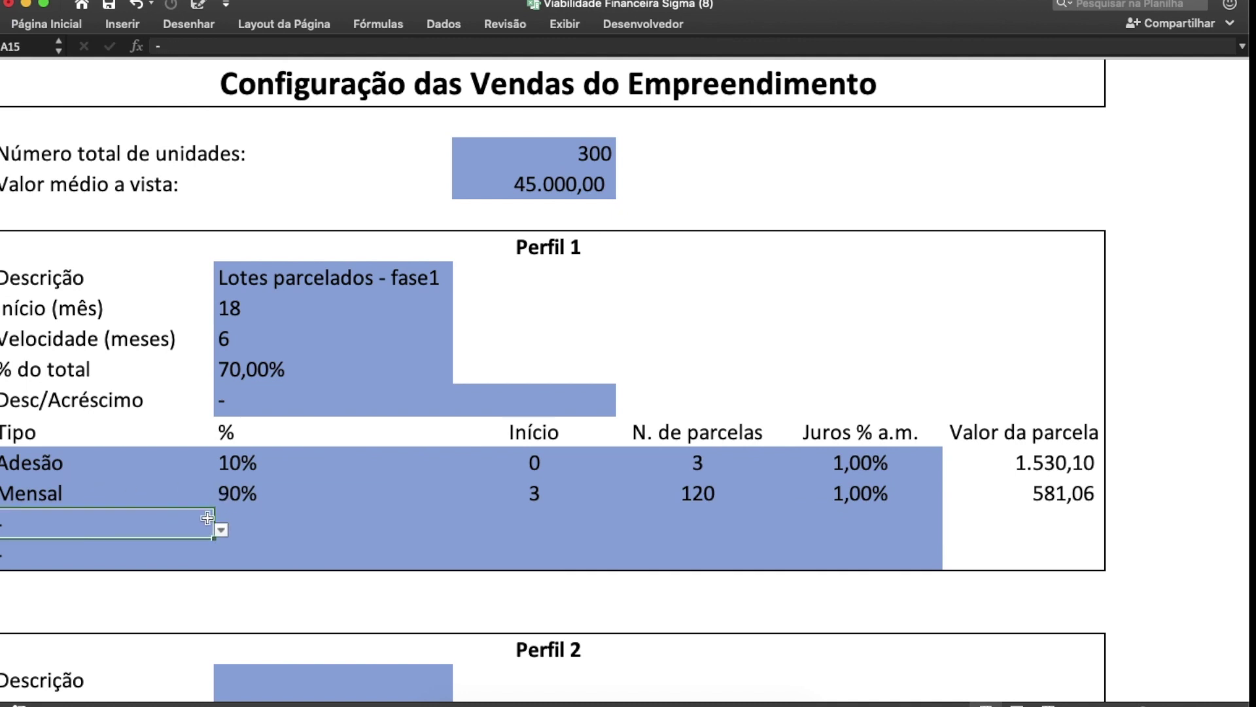
{"action": "left_click", "coordinate": [222, 530]}
{"action": "left_click", "coordinate": [39, 605]}
Step: Set the % of the Mensal payment row of Perfil 1 to 60%
{"action": "left_click", "coordinate": [268, 504]}
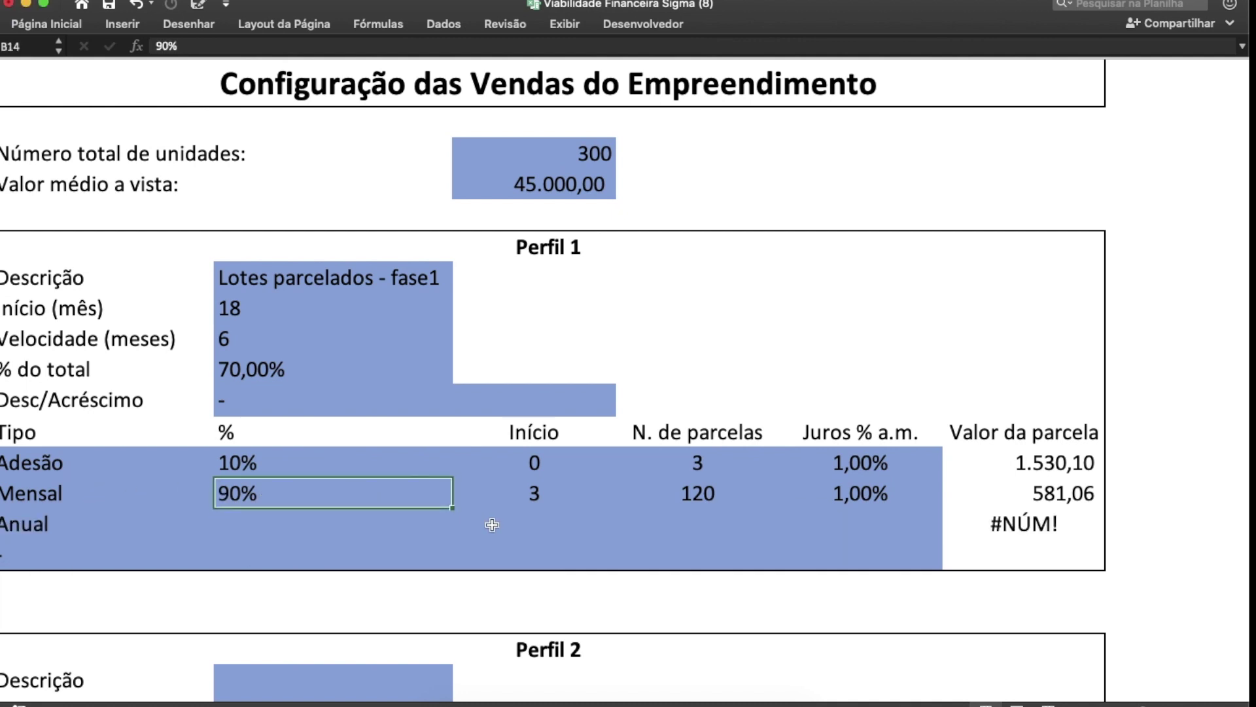
{"action": "type", "text": "60"}
{"action": "key", "text": "Return"}
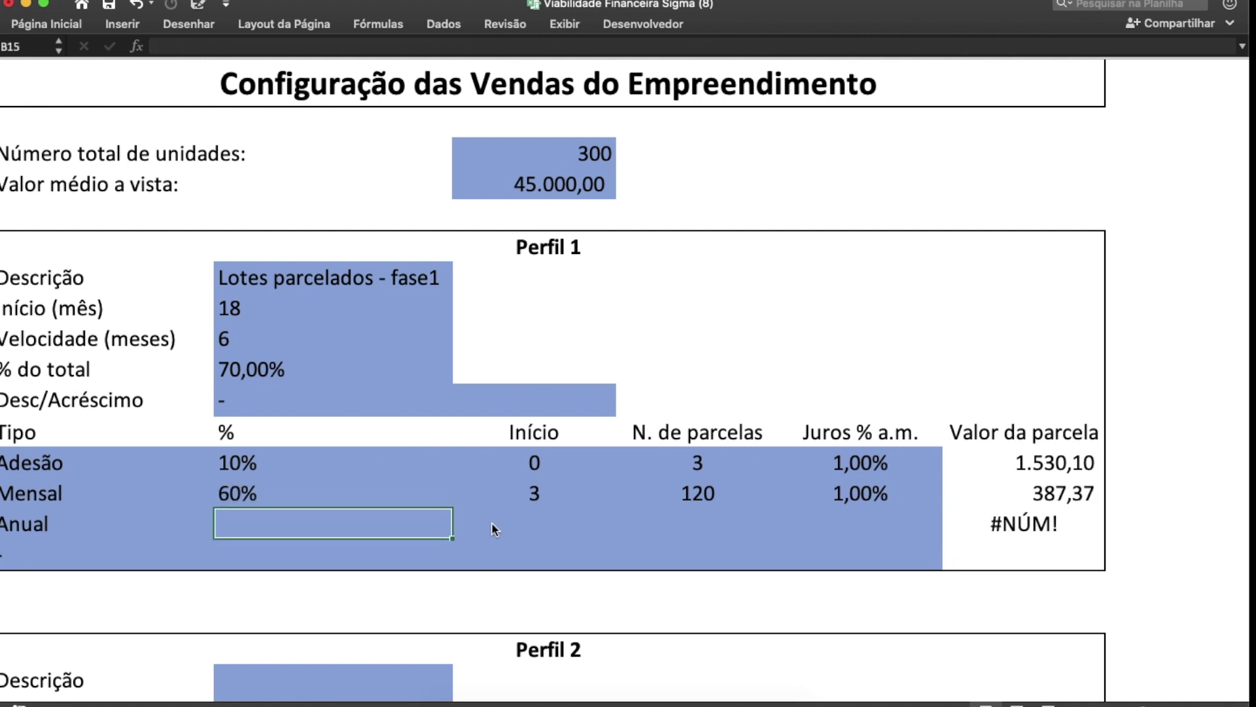
Step: Fill the Anual row of Perfil 1 with 30%, Início 12, 10 parcelas and Juros 1% a.m
{"action": "type", "text": "30"}
{"action": "left_click", "coordinate": [492, 522]}
{"action": "type", "text": "12"}
{"action": "key", "text": "Tab"}
{"action": "type", "text": "10"}
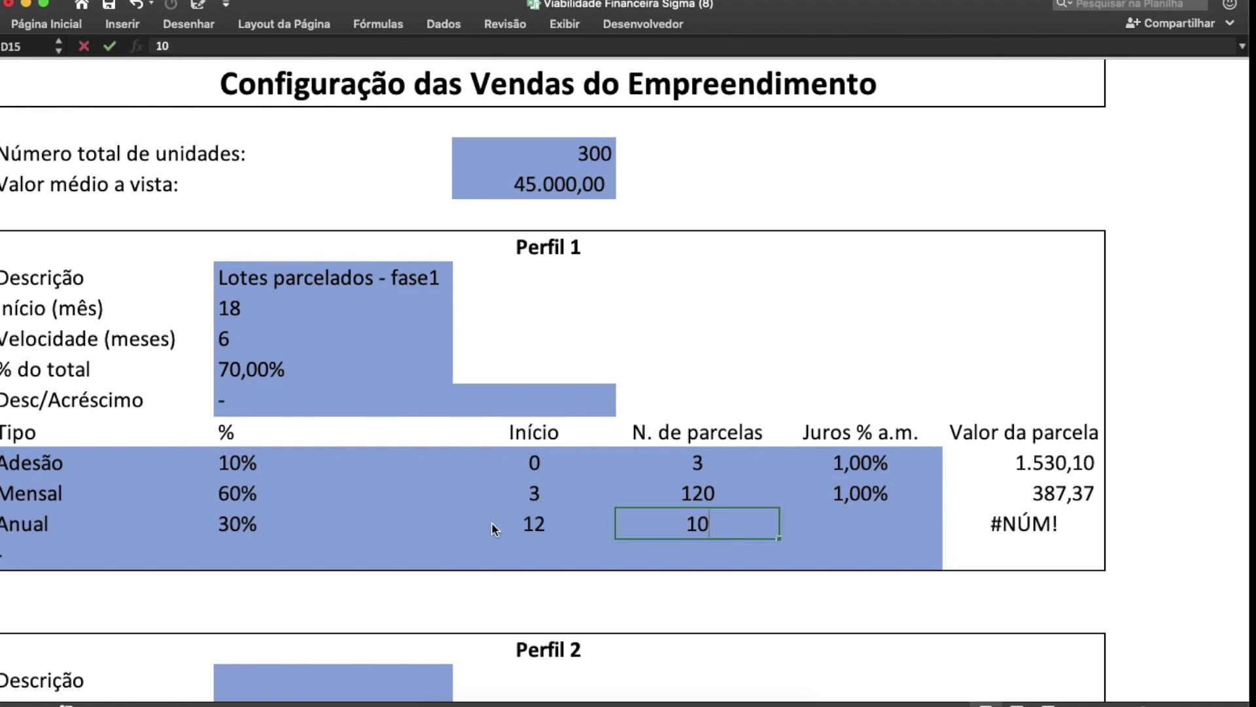
{"action": "key", "text": "Tab"}
{"action": "type", "text": "1"}
{"action": "key", "text": "Return"}
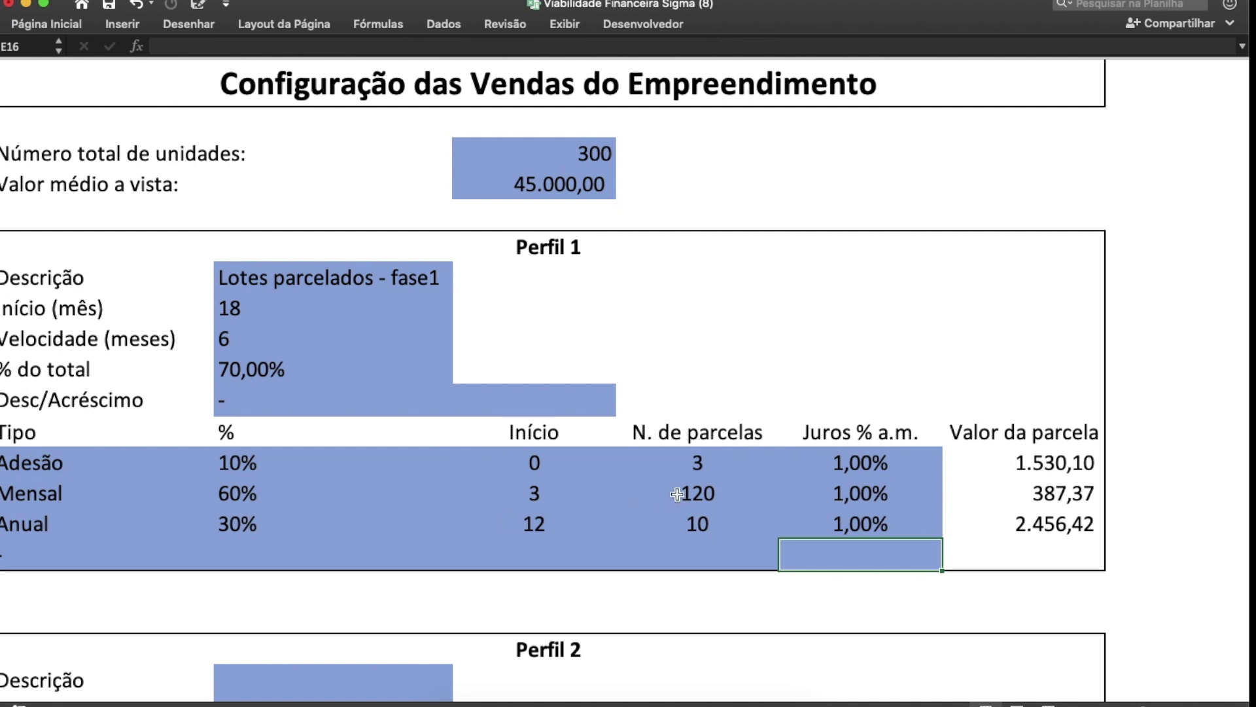
Step: Enter "Lotes a vista - fase1" as the Descrição of Perfil 2
{"action": "scroll", "coordinate": [550, 621], "scroll_direction": "down", "scroll_amount": 5}
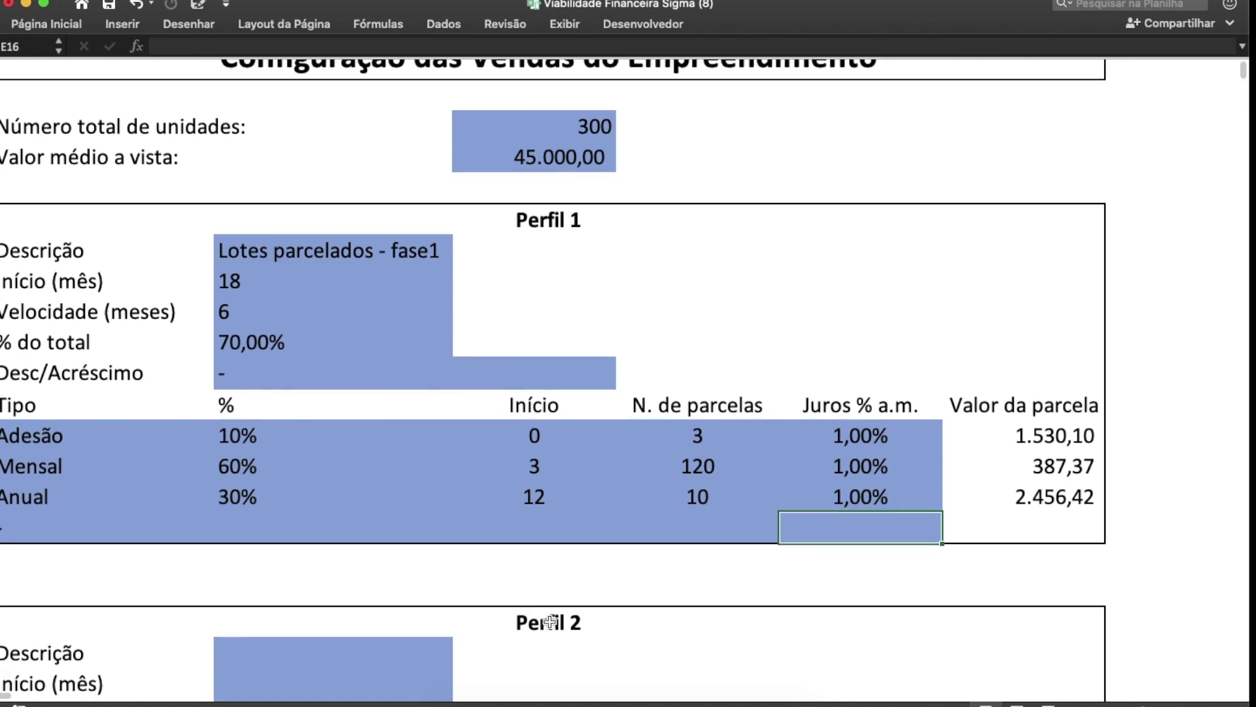
{"action": "scroll", "coordinate": [550, 623], "scroll_direction": "up", "scroll_amount": 5}
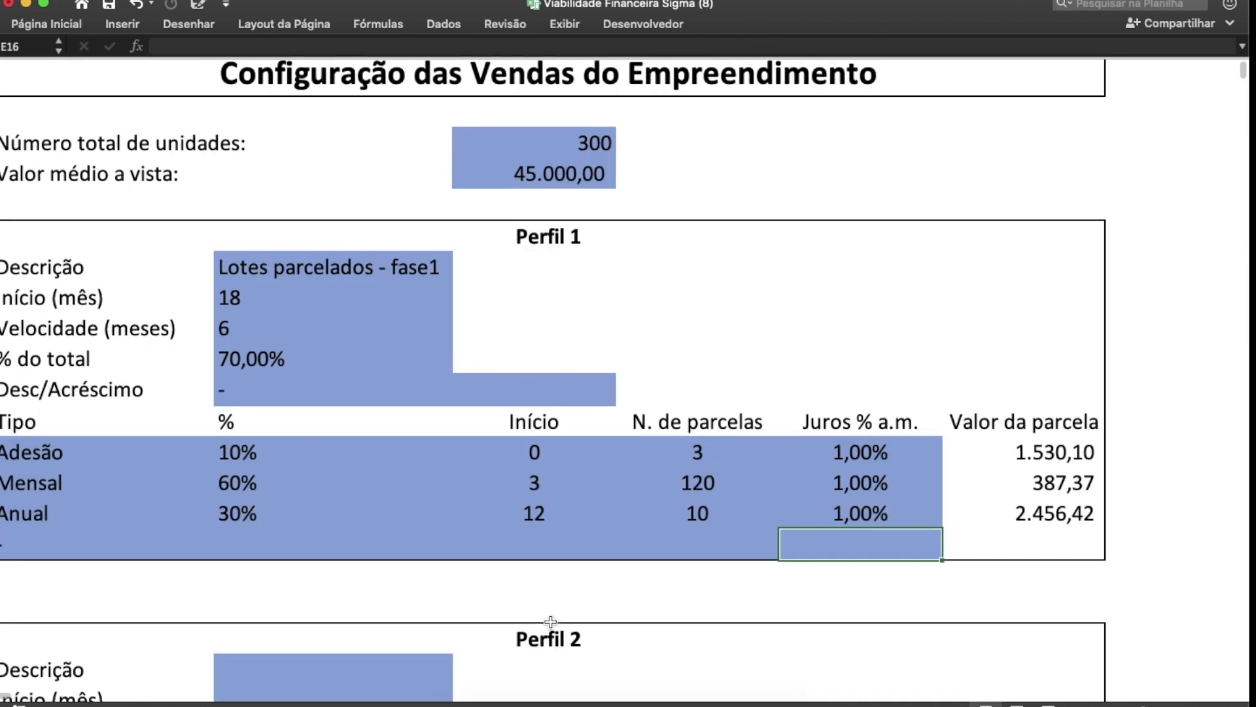
{"action": "scroll", "coordinate": [549, 619], "scroll_direction": "down", "scroll_amount": 5}
{"action": "left_click", "coordinate": [269, 520]}
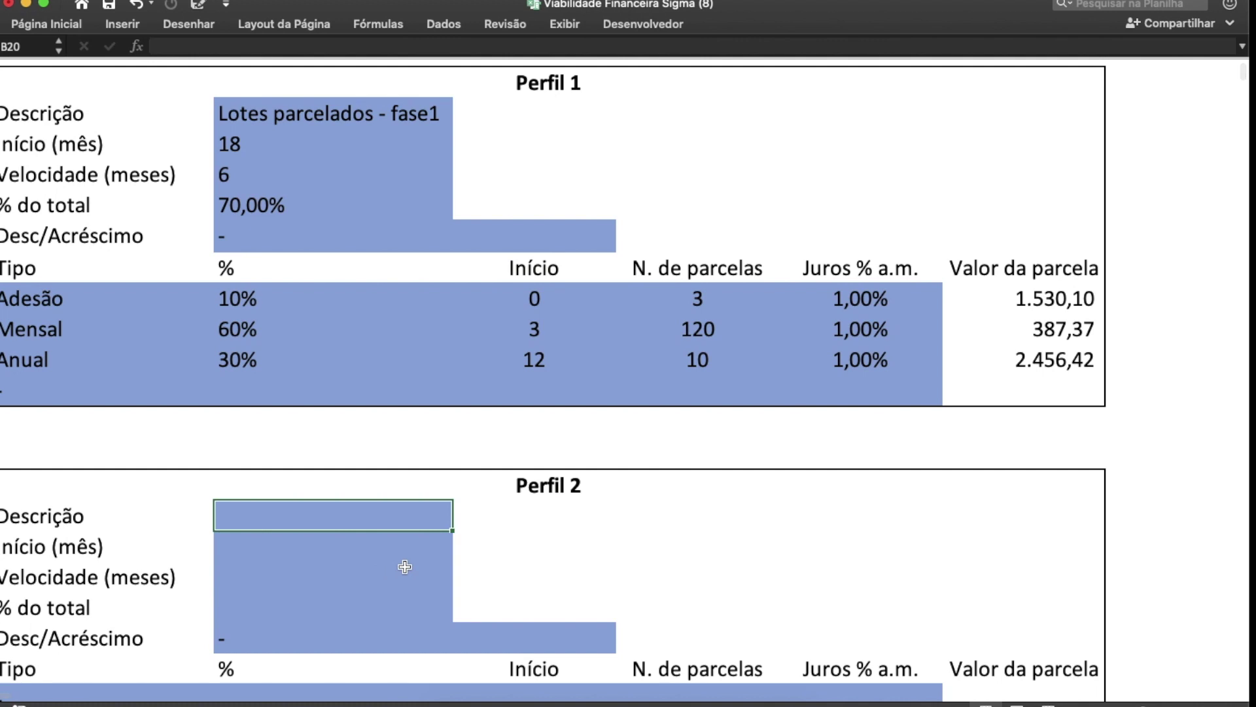
{"action": "scroll", "coordinate": [406, 566], "scroll_direction": "down", "scroll_amount": 3}
{"action": "type", "text": "Lotes"}
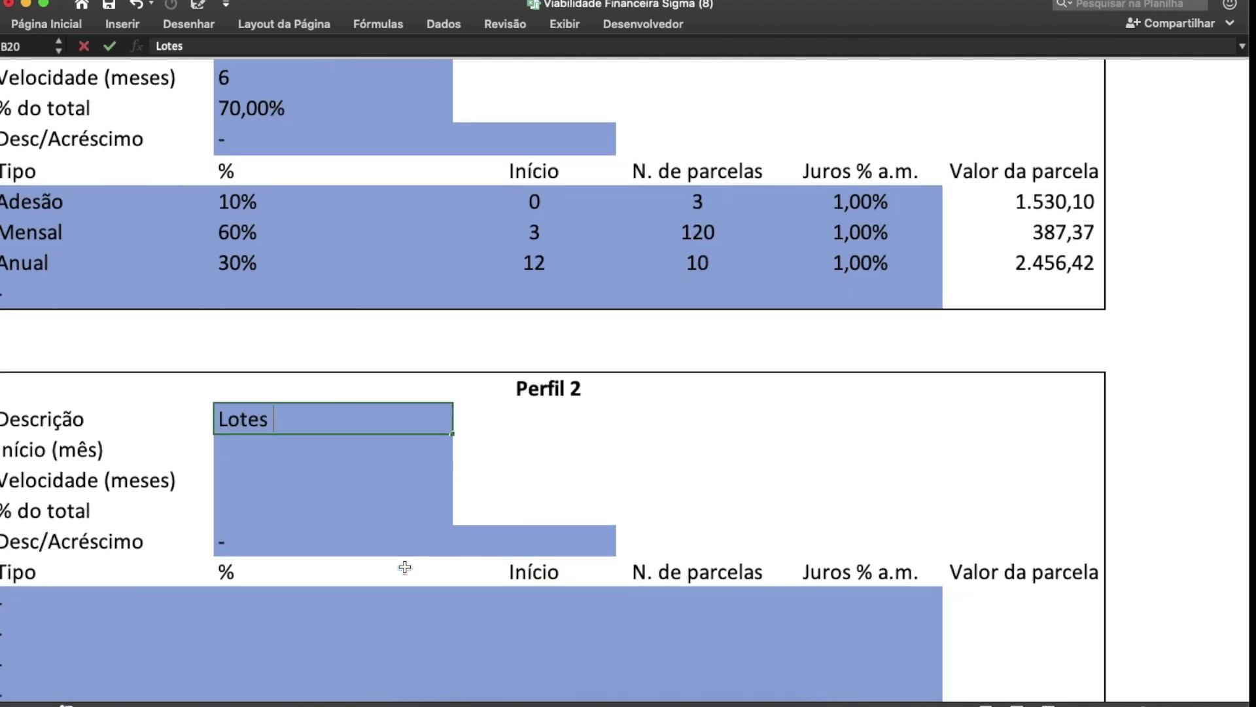
{"action": "scroll", "coordinate": [405, 566], "scroll_direction": "up", "scroll_amount": 4}
{"action": "scroll", "coordinate": [405, 567], "scroll_direction": "down", "scroll_amount": 3}
{"action": "type", "text": "a vista - fase1"}
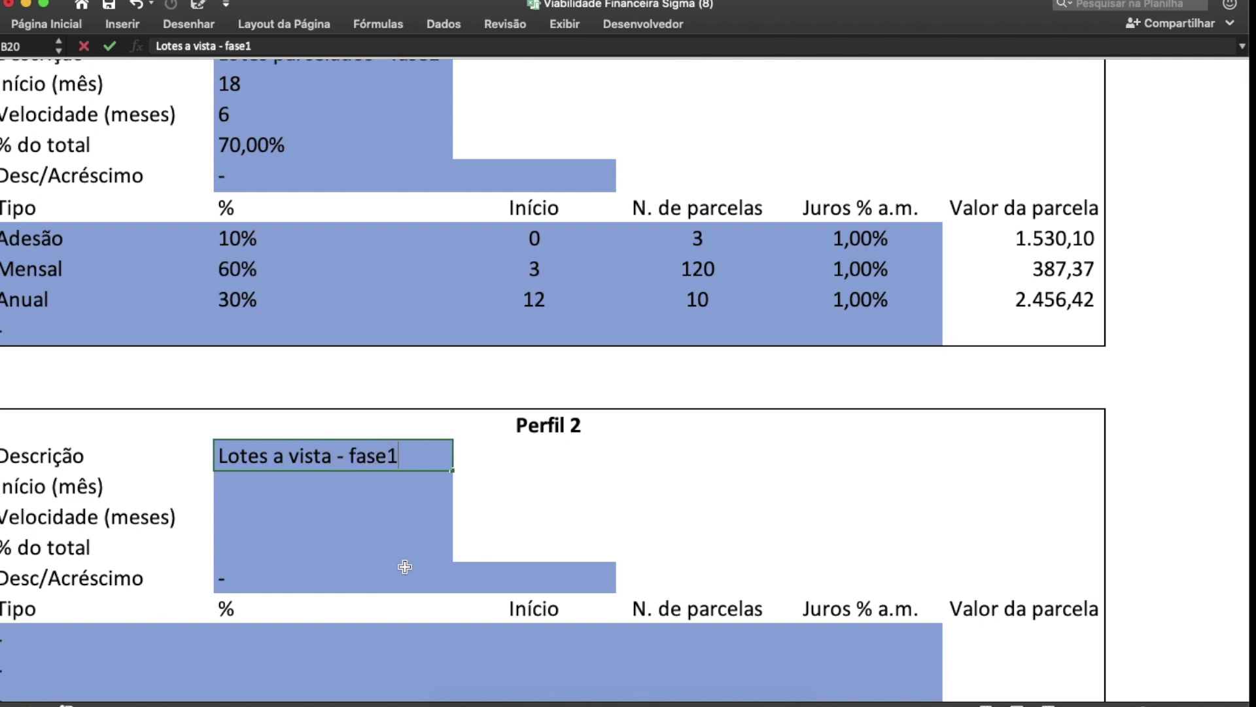
{"action": "key", "text": "Return"}
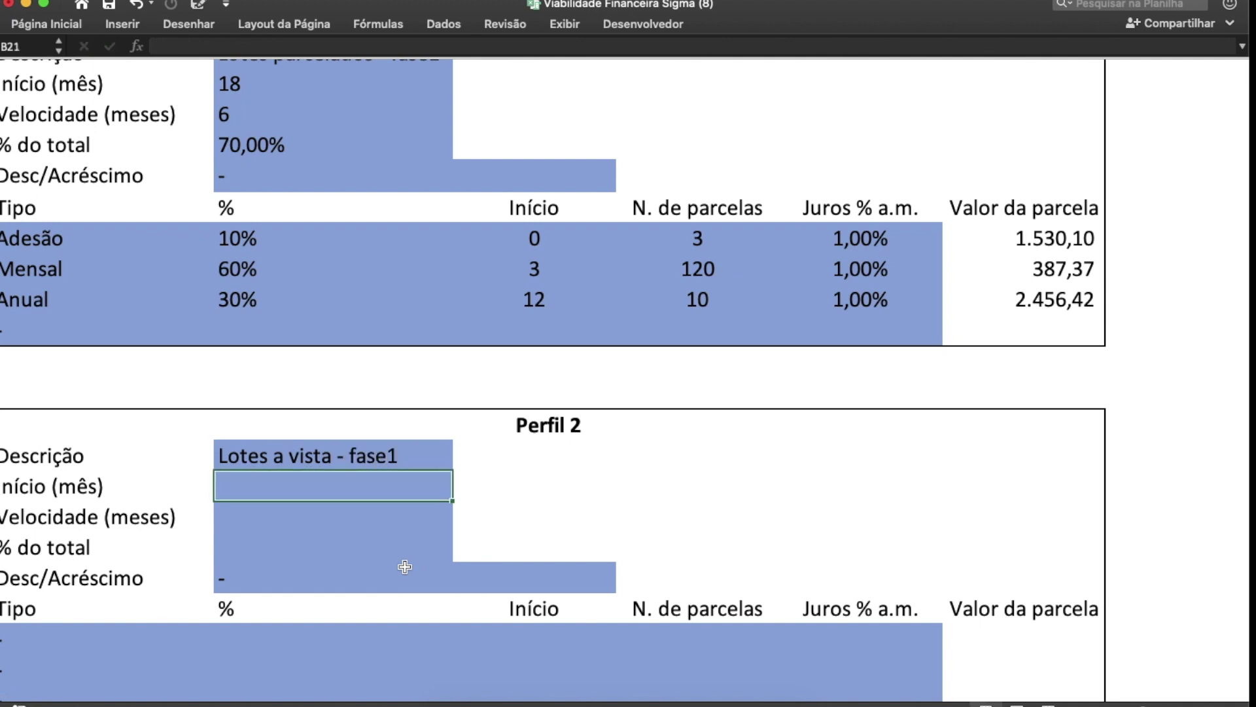
Step: Set the Início (mês) of Perfil 2 to 18, its Velocidade (meses) to 6 and its % do total to 5%
{"action": "type", "text": "18"}
{"action": "key", "text": "Return"}
{"action": "type", "text": "6"}
{"action": "key", "text": "Return"}
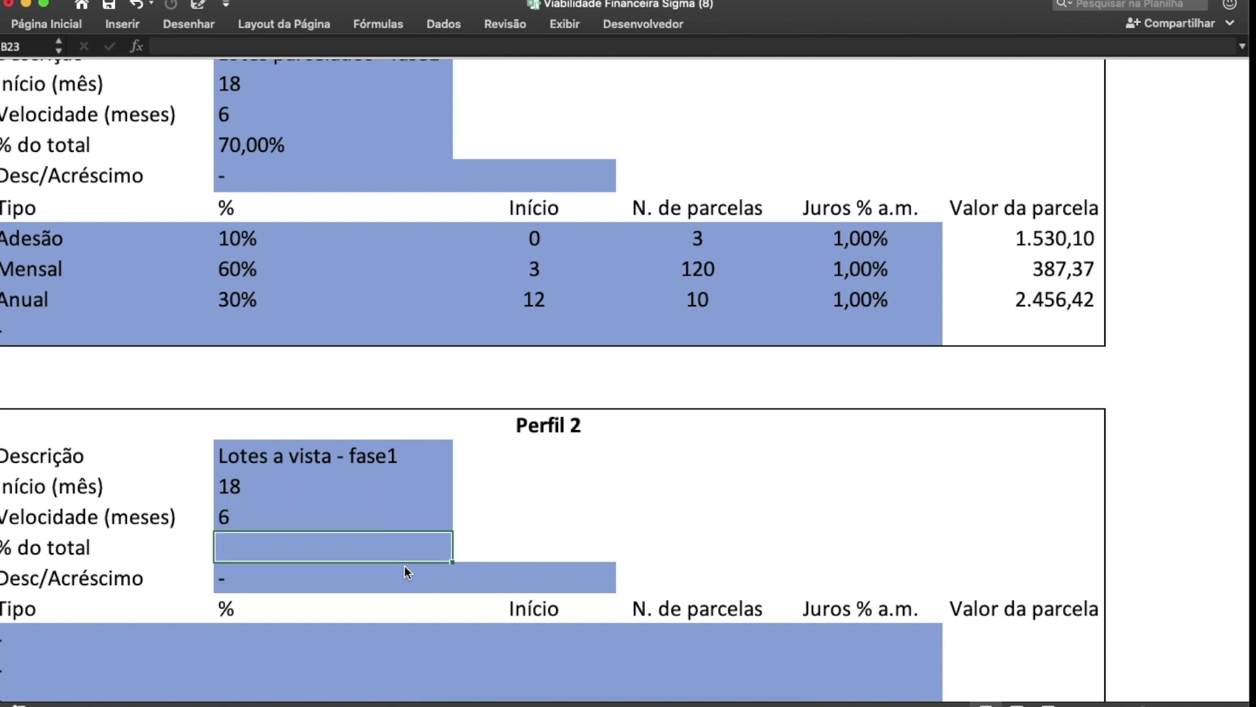
{"action": "type", "text": "5%"}
{"action": "key", "text": "Return"}
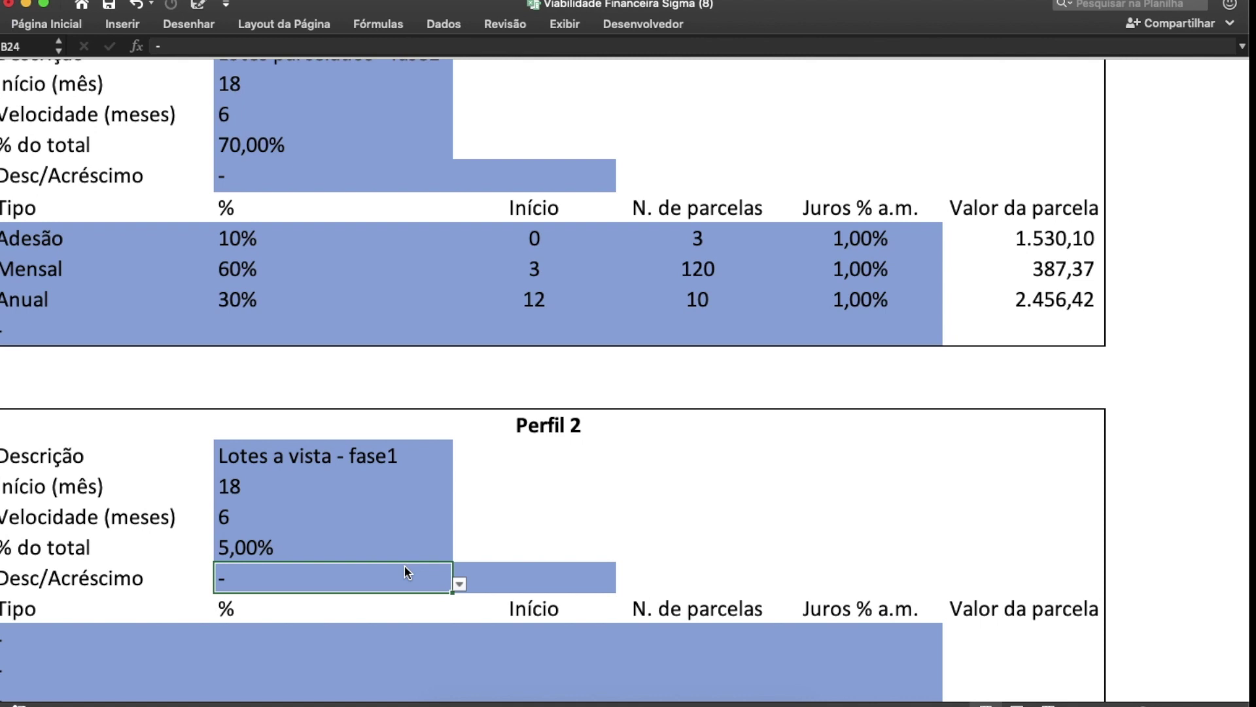
Step: Set the Desc/Acréscimo of Perfil 2 to Desconto with a value of 5%
{"action": "left_click", "coordinate": [459, 582]}
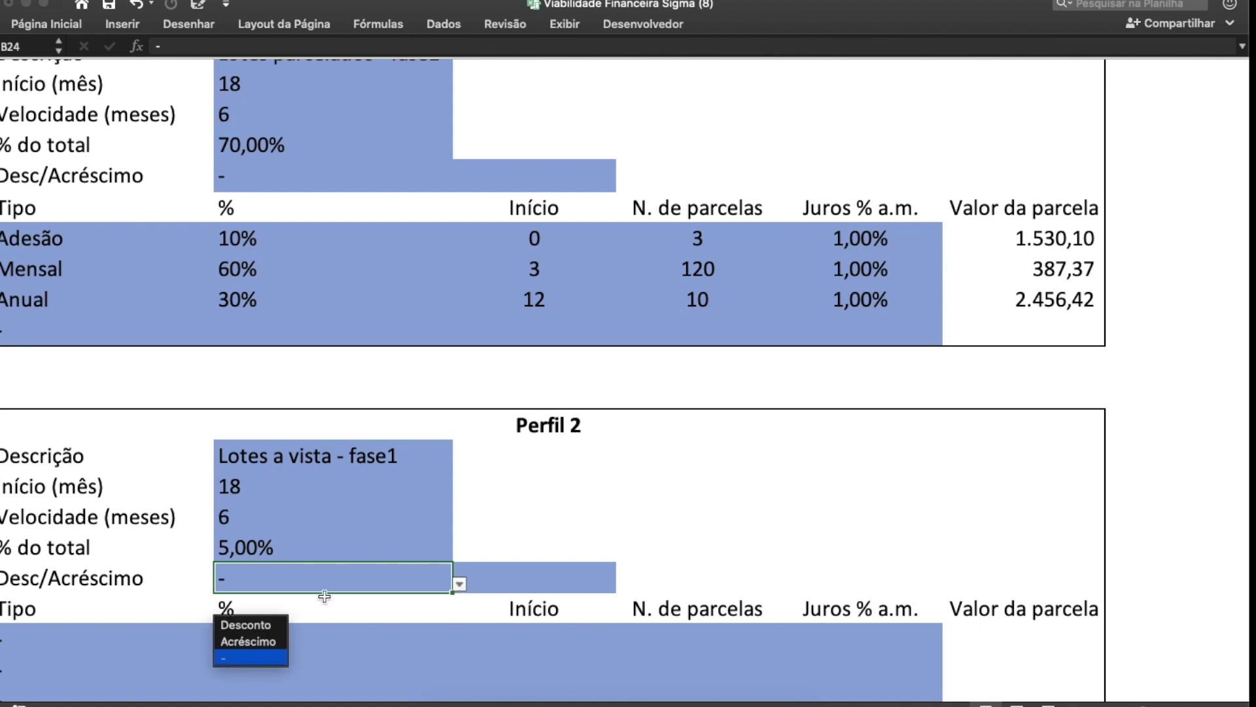
{"action": "left_click", "coordinate": [274, 627]}
{"action": "left_click", "coordinate": [541, 575]}
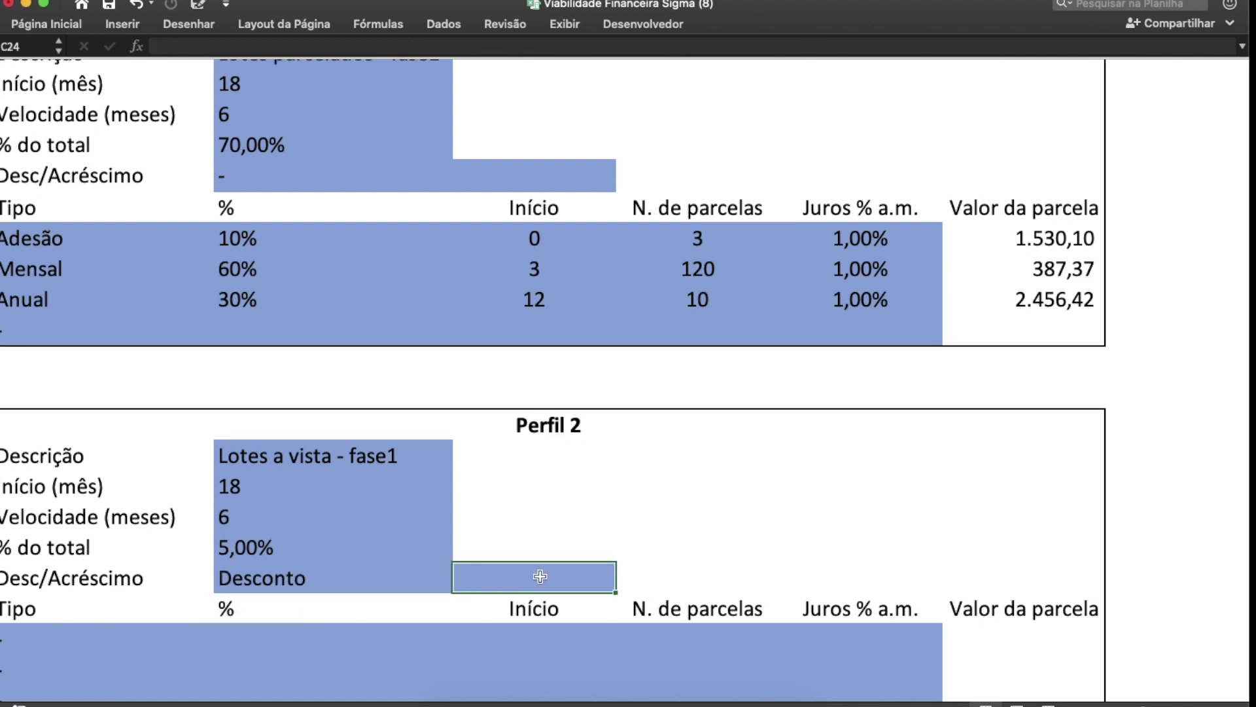
{"action": "type", "text": "5%"}
{"action": "key", "text": "Return"}
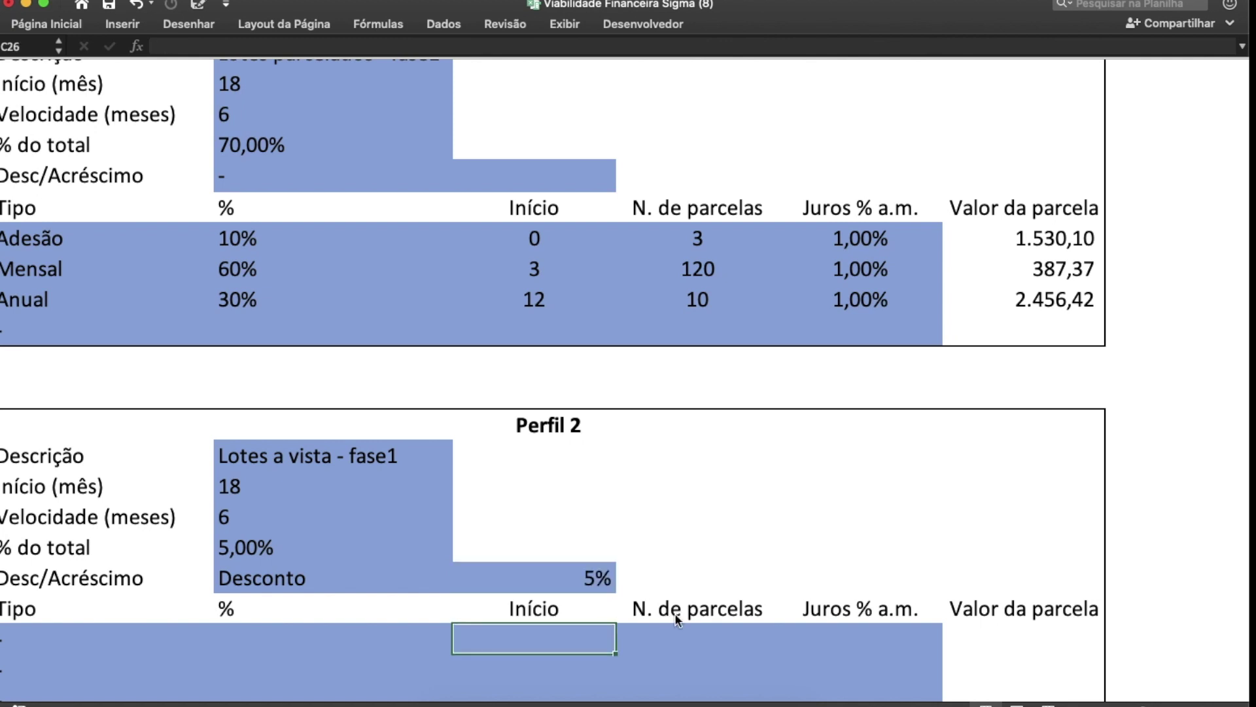
Step: Start the first payment row of Perfil 2 with Tipo Adesão, 100% and Início 0
{"action": "scroll", "coordinate": [675, 618], "scroll_direction": "down", "scroll_amount": 2}
{"action": "left_click", "coordinate": [193, 592]}
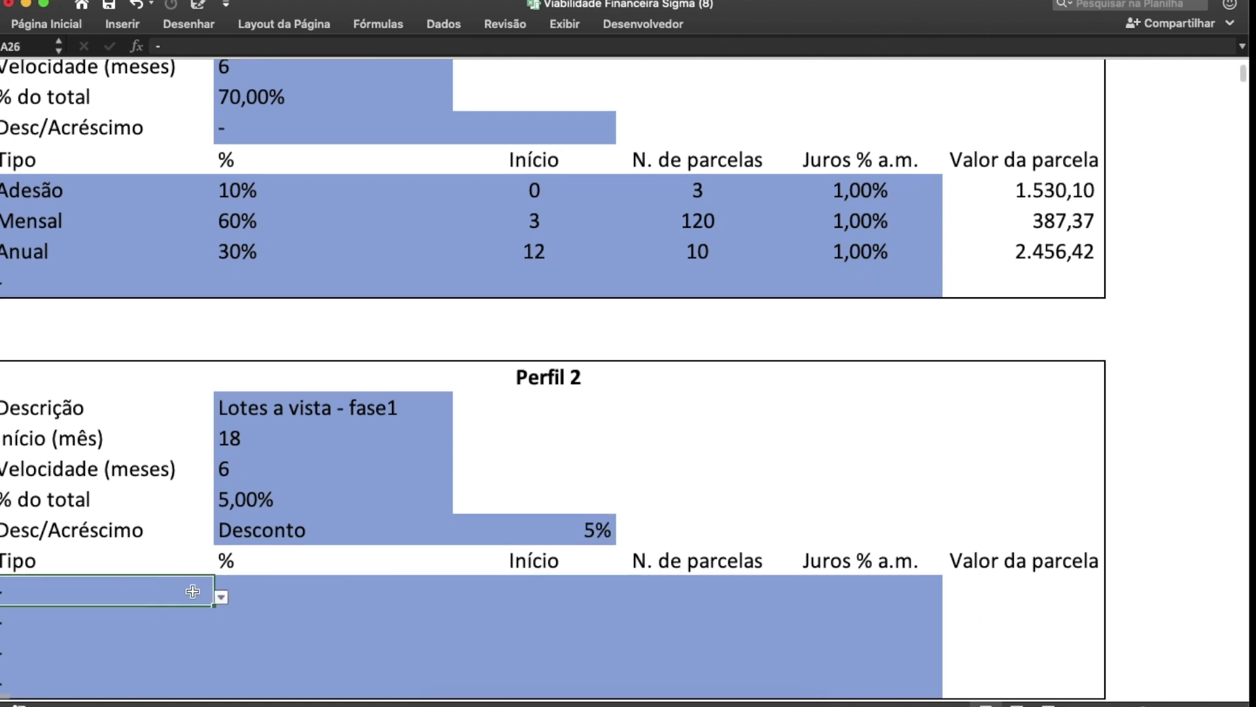
{"action": "left_click", "coordinate": [220, 596]}
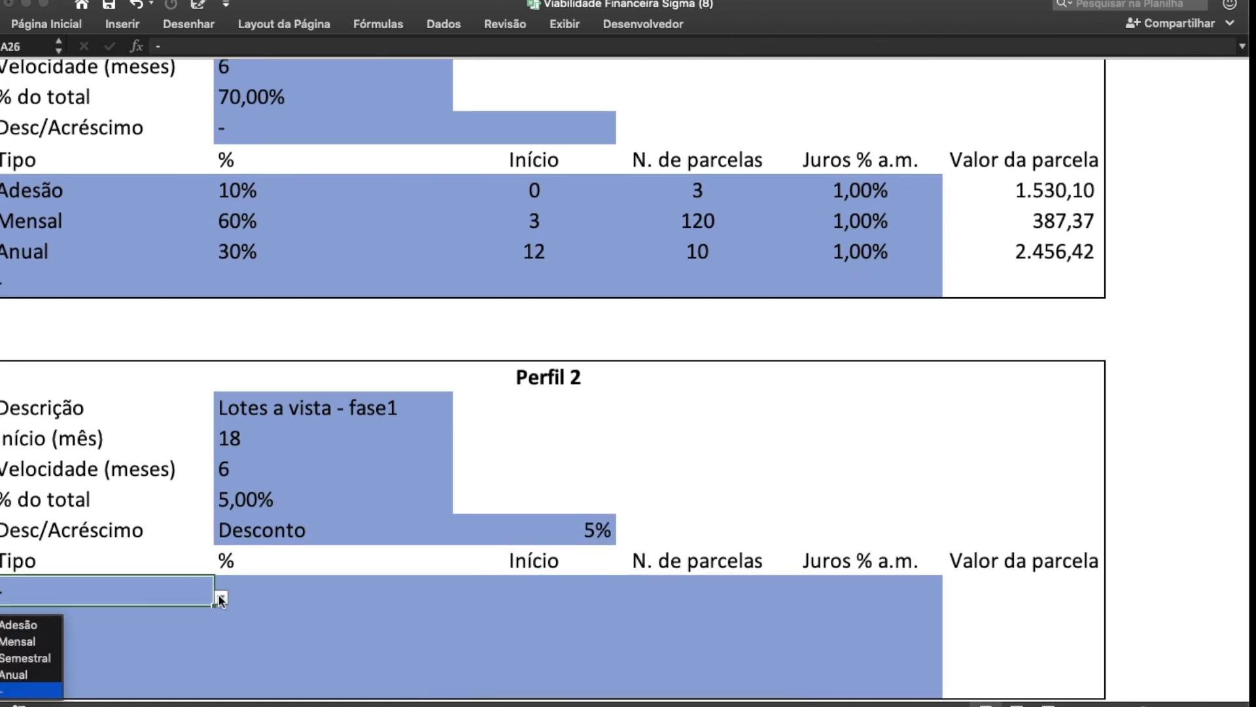
{"action": "key", "text": "Return"}
{"action": "left_click", "coordinate": [265, 589]}
{"action": "type", "text": "100"}
{"action": "key", "text": "Tab"}
{"action": "type", "text": "0"}
{"action": "key", "text": "Tab"}
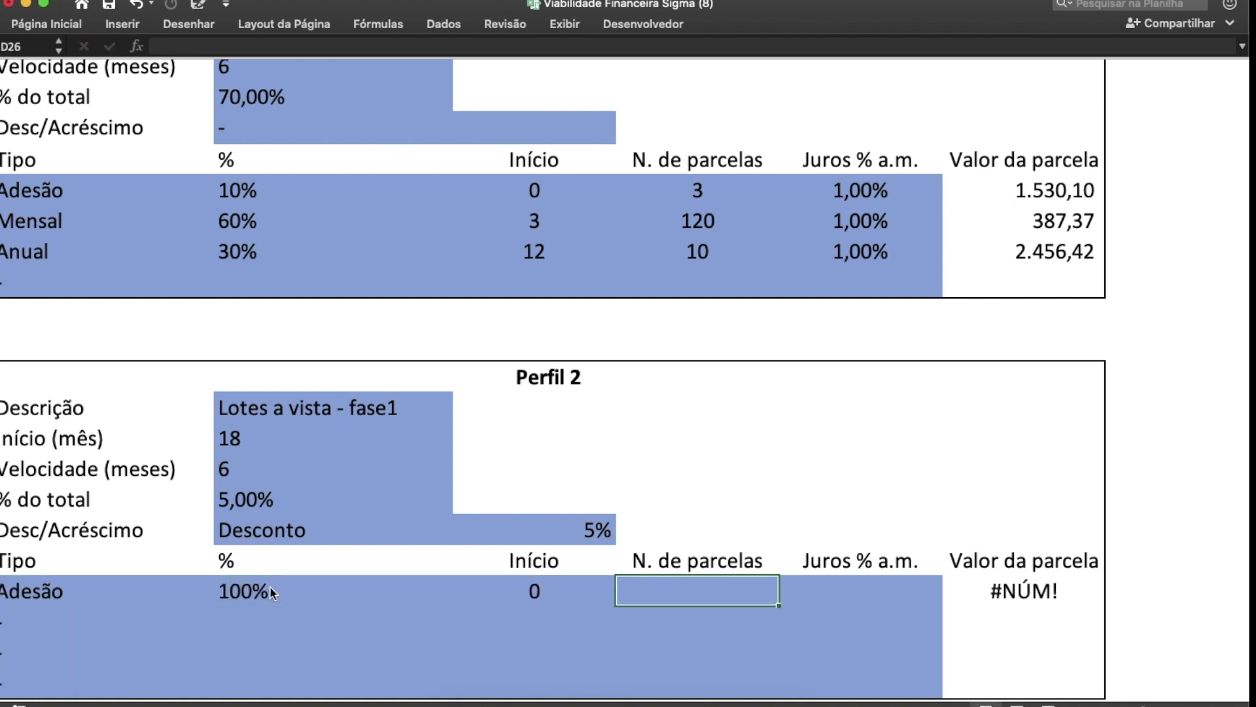
Step: Complete the Adesão row of Perfil 2 with 1 parcela and Juros 0% a.m
{"action": "type", "text": "1"}
{"action": "key", "text": "Tab"}
{"action": "type", "text": "0"}
{"action": "key", "text": "Return"}
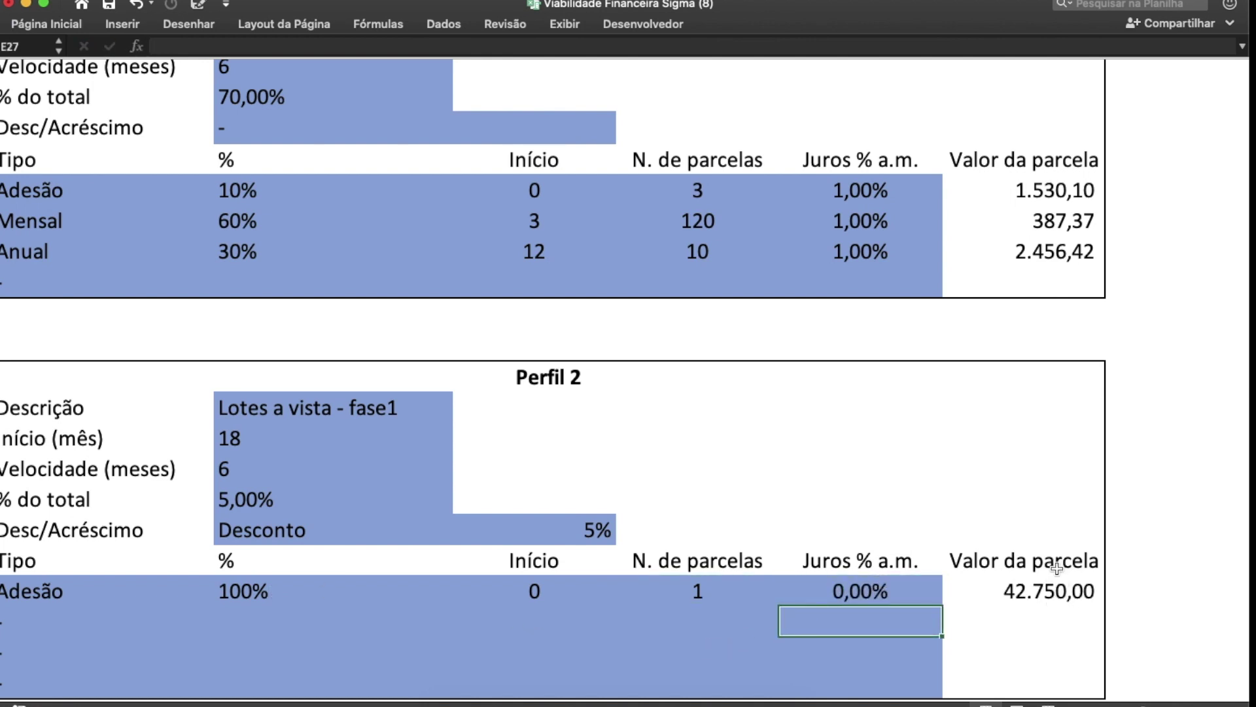
Step: Set the % do total of Perfil 3 to 25%
{"action": "scroll", "coordinate": [940, 517], "scroll_direction": "up", "scroll_amount": 5}
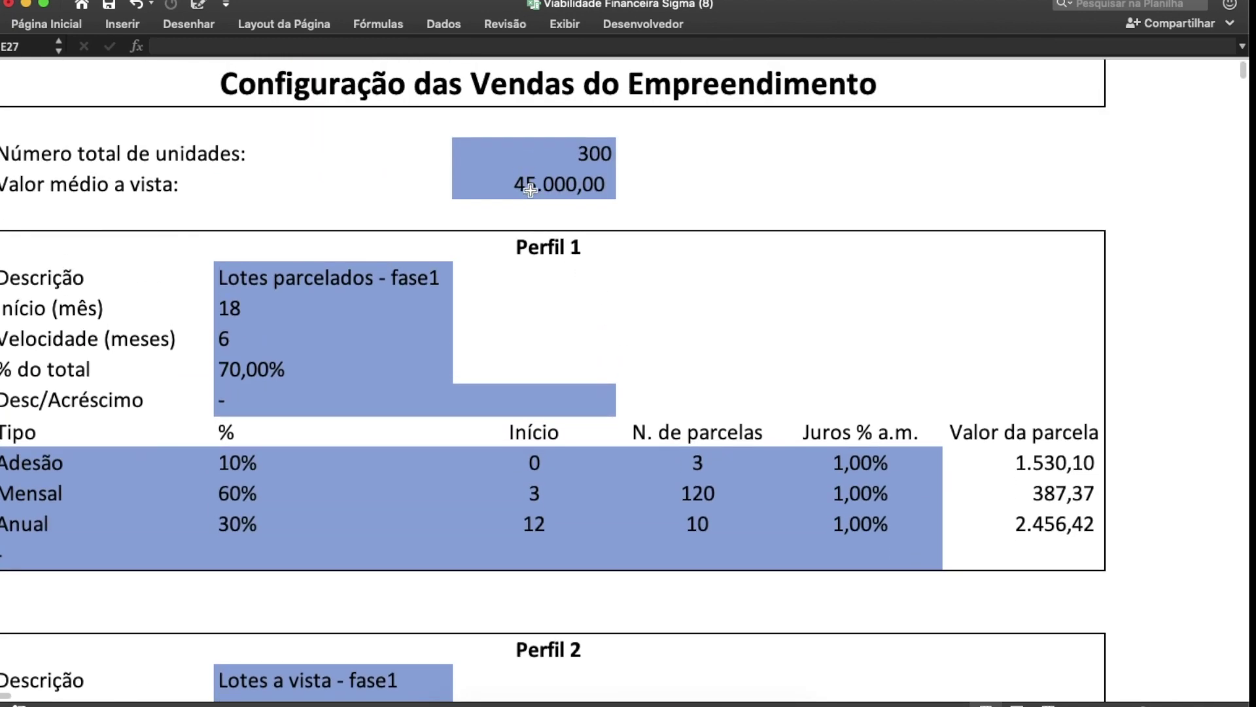
{"action": "scroll", "coordinate": [919, 373], "scroll_direction": "down", "scroll_amount": 5}
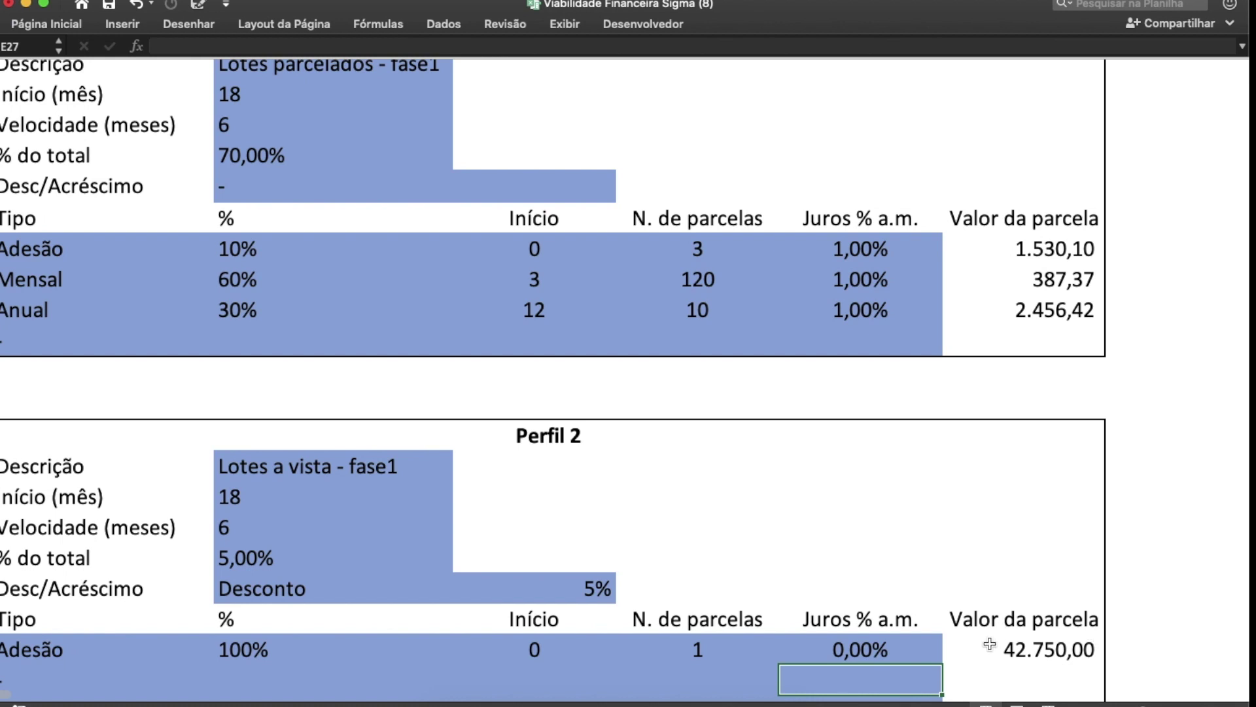
{"action": "scroll", "coordinate": [538, 517], "scroll_direction": "up", "scroll_amount": 1}
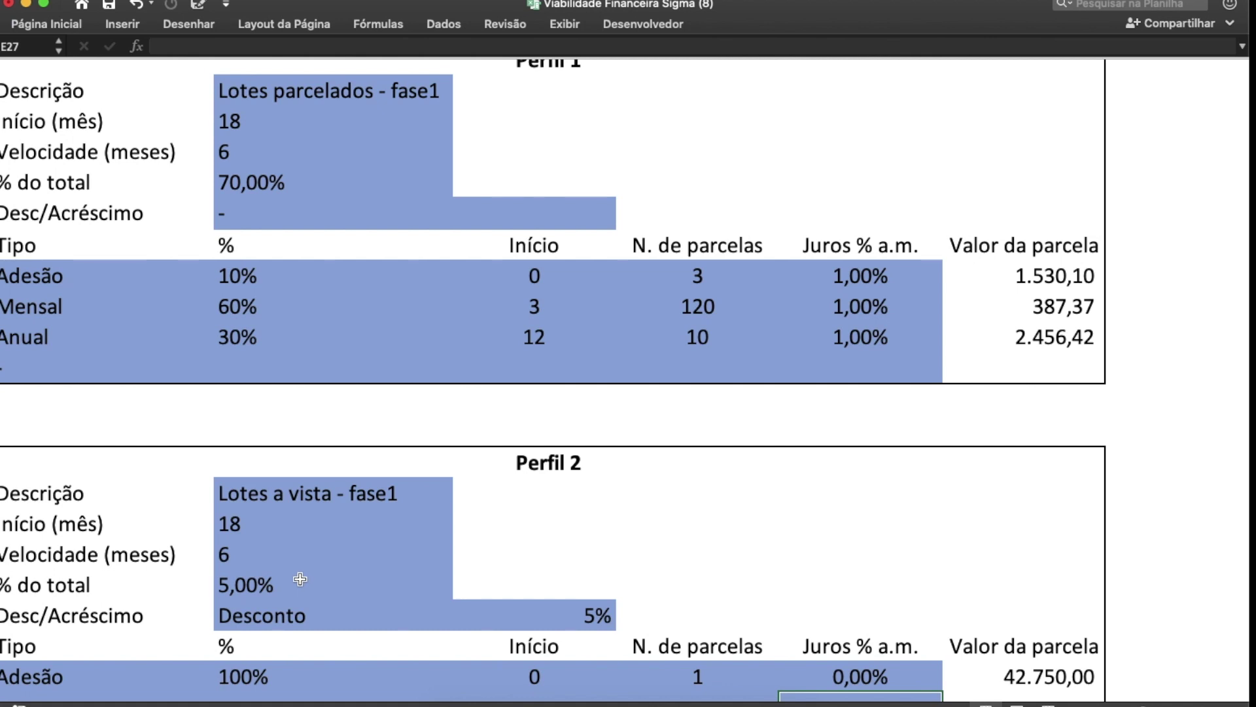
{"action": "scroll", "coordinate": [300, 578], "scroll_direction": "down", "scroll_amount": 8}
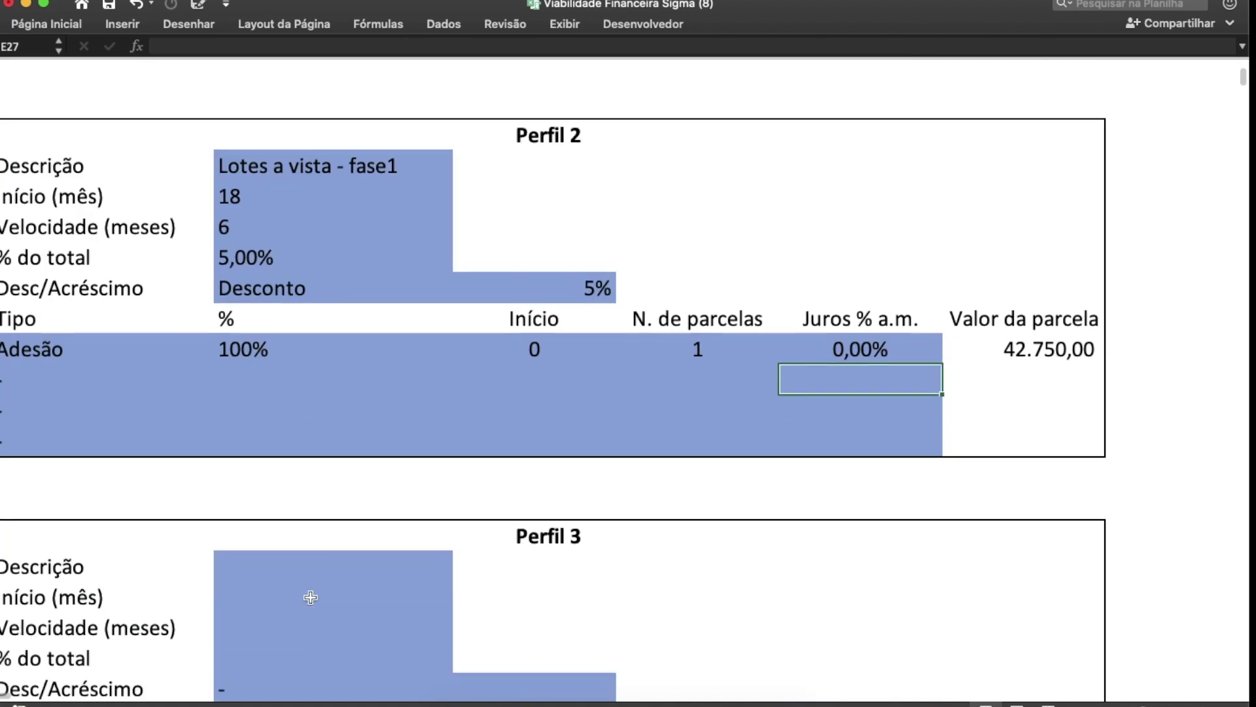
{"action": "left_click", "coordinate": [328, 459]}
{"action": "type", "text": "25"}
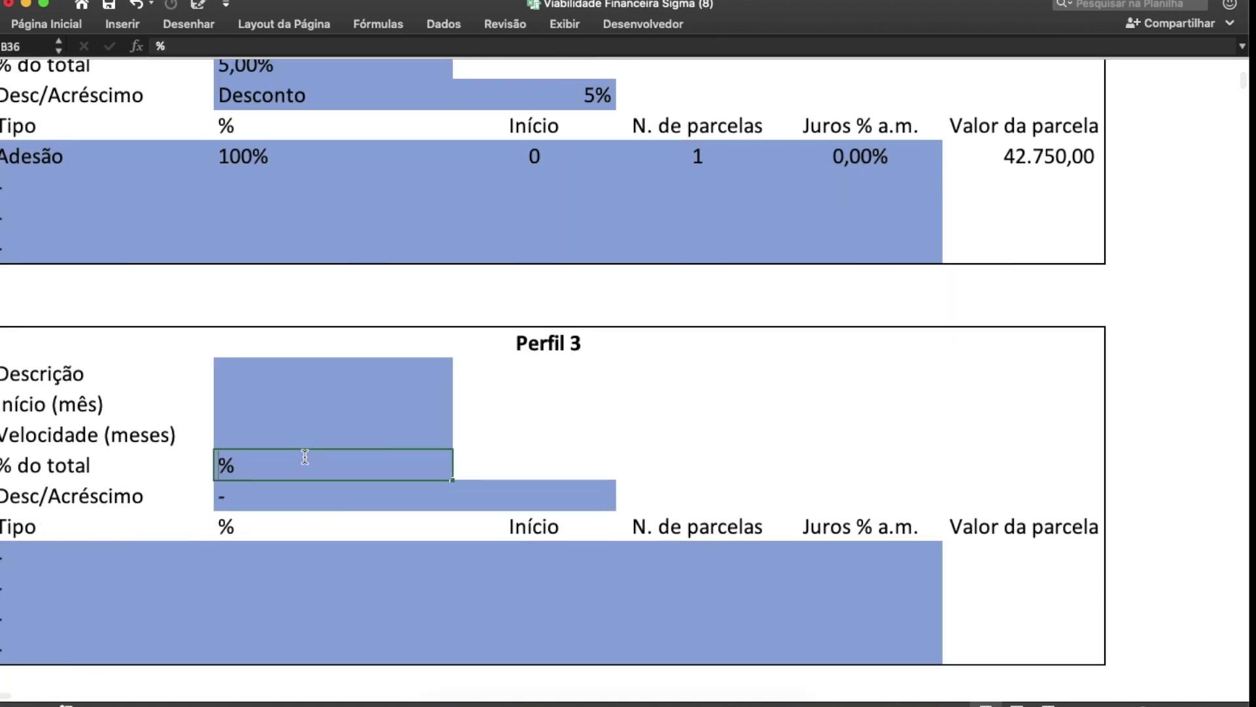
Step: Enter "Lotes parcelados - fase2" as the Descrição of Perfil 3 and set its Início (mês) to 34
{"action": "left_click", "coordinate": [275, 371]}
{"action": "type", "text": "Lotes parcelados -f"}
{"action": "key", "text": "BackSpace"}
{"action": "type", "text": "fase12"}
{"action": "key", "text": "BackSpace"}
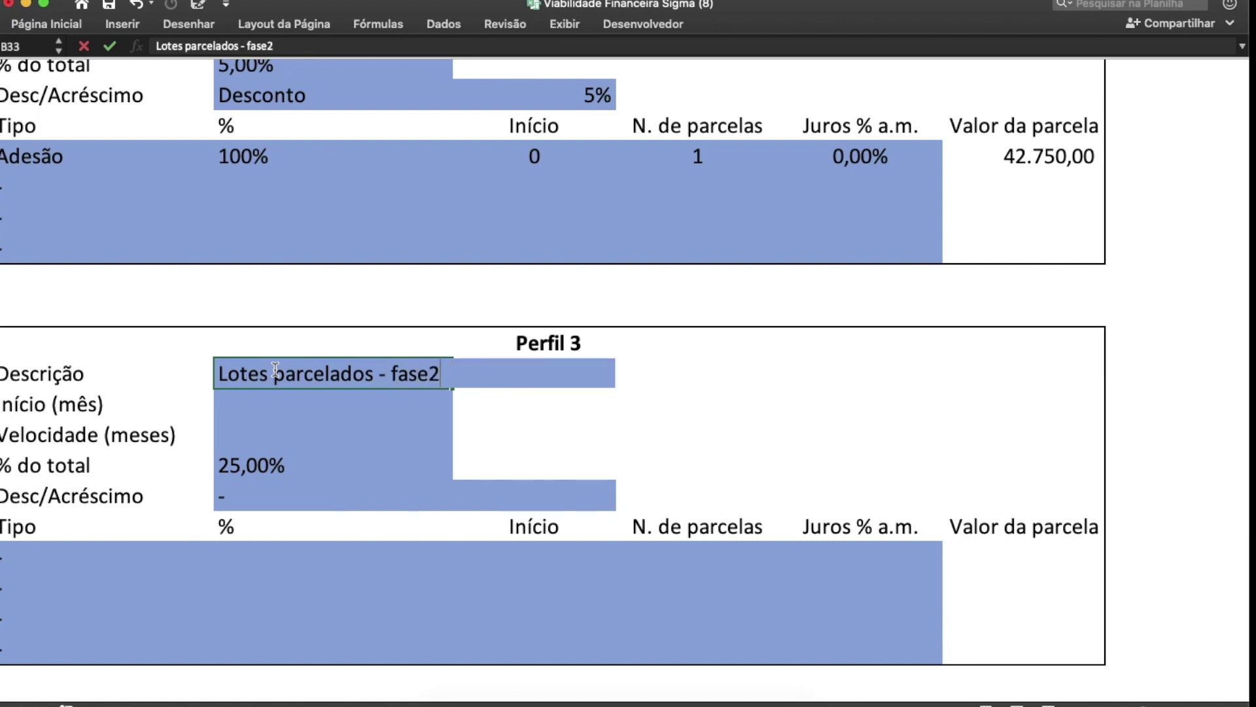
{"action": "key", "text": "Return"}
{"action": "type", "text": "34"}
{"action": "key", "text": "Return"}
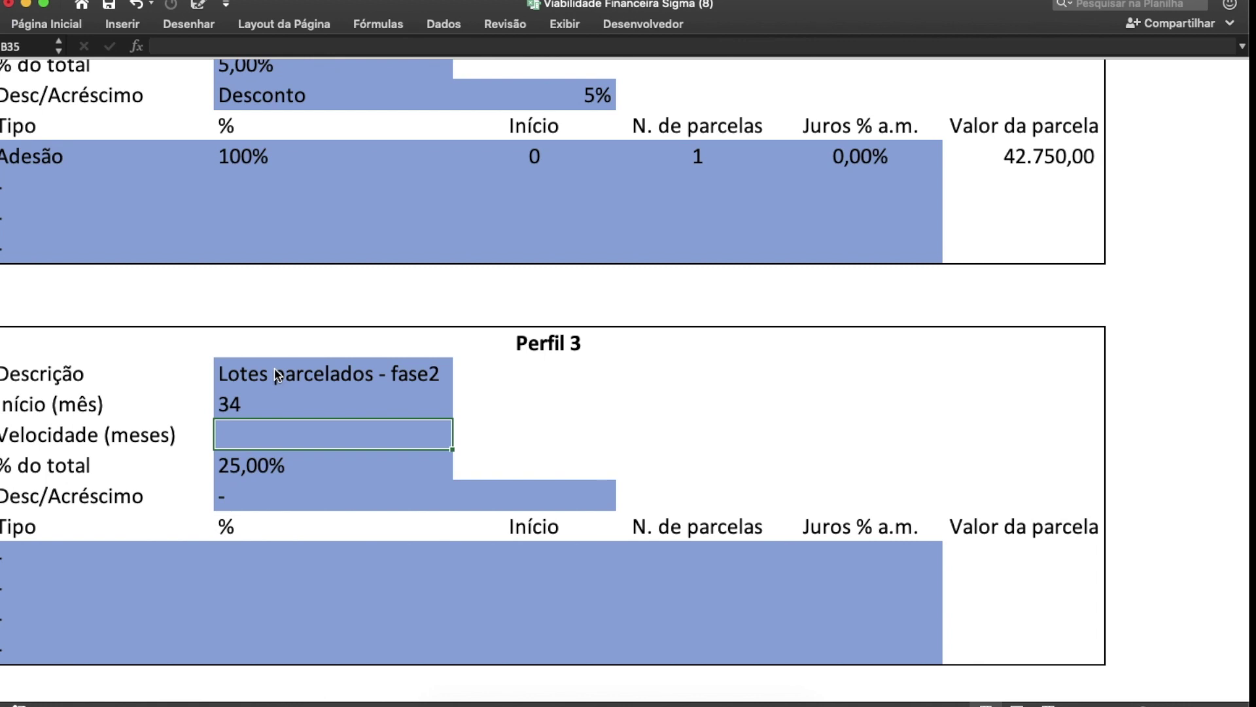
Step: Set Perfil 3's Velocidade (meses) to 4 and its Desc/Acréscimo to Acréscimo with 10%
{"action": "type", "text": "4"}
{"action": "key", "text": "Return"}
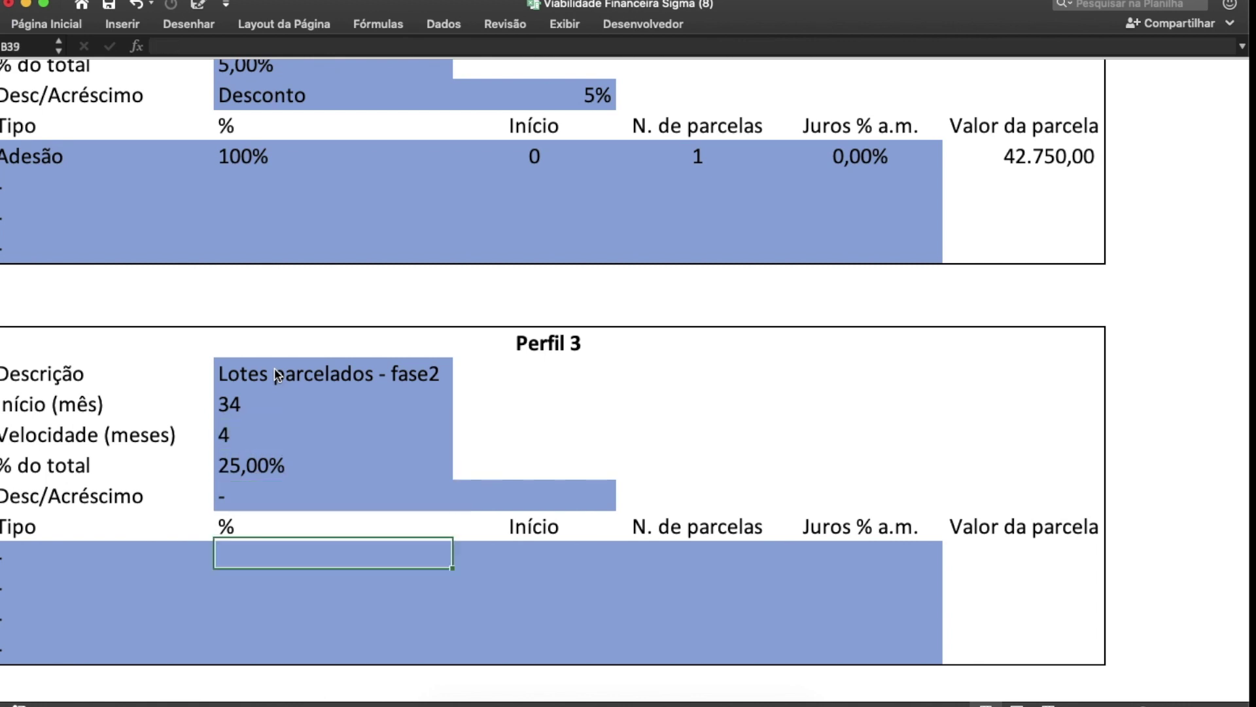
{"action": "left_click", "coordinate": [411, 485]}
{"action": "left_click", "coordinate": [458, 502]}
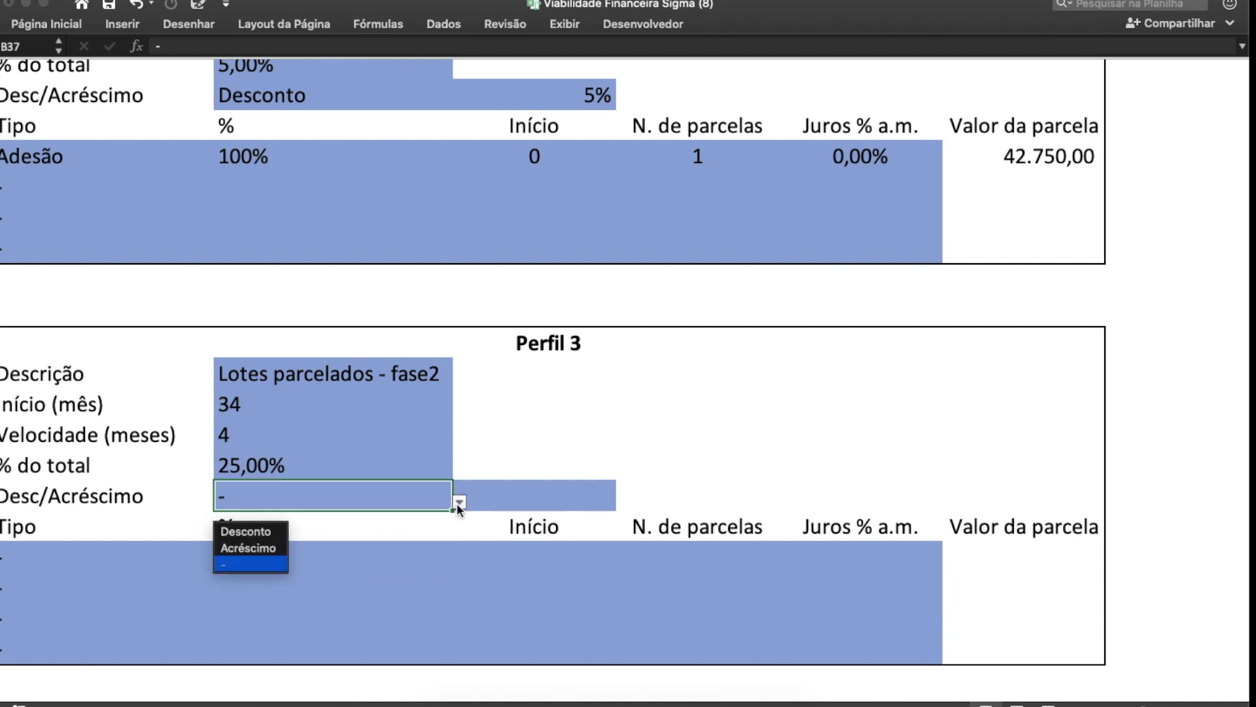
{"action": "key", "text": "Return"}
{"action": "left_click", "coordinate": [535, 504]}
{"action": "type", "text": "10%"}
{"action": "key", "text": "Return"}
{"action": "key", "text": "Return"}
Step: Set the Tipo of Perfil 3's first payment row to Adesão and of the second row to Mensal
{"action": "left_click", "coordinate": [91, 553]}
{"action": "left_click", "coordinate": [226, 573]}
{"action": "left_click", "coordinate": [181, 554]}
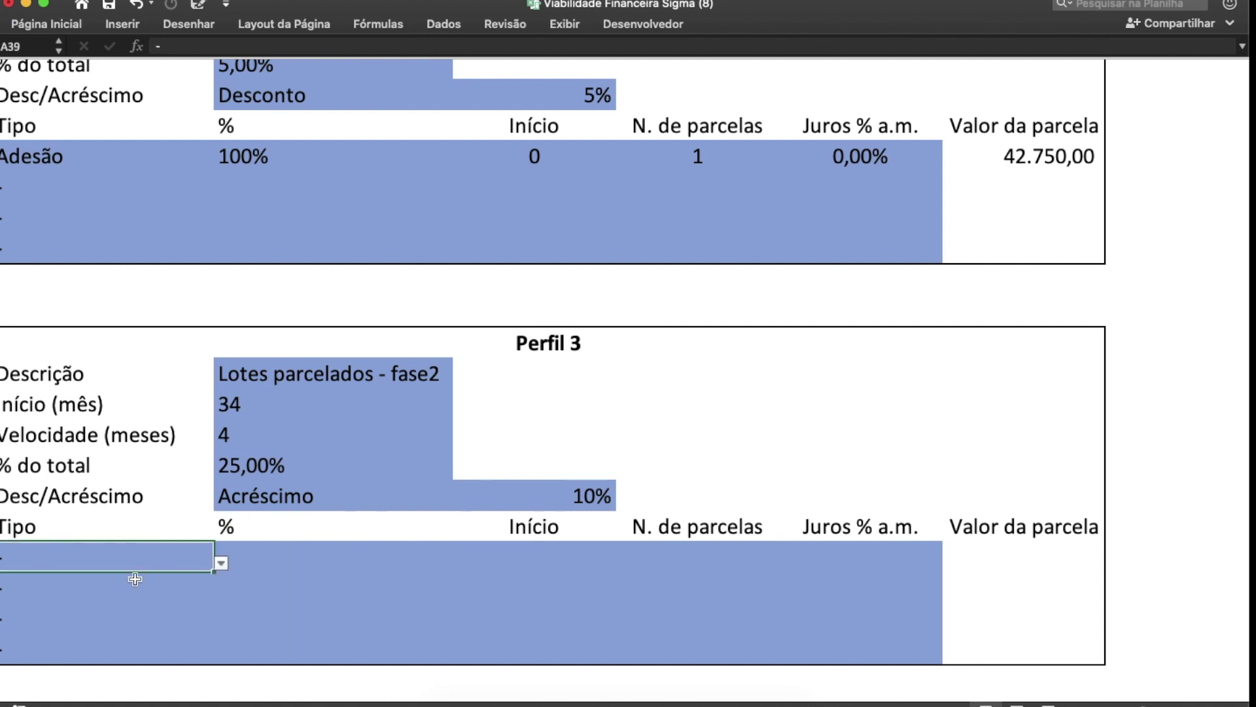
{"action": "left_click", "coordinate": [221, 562]}
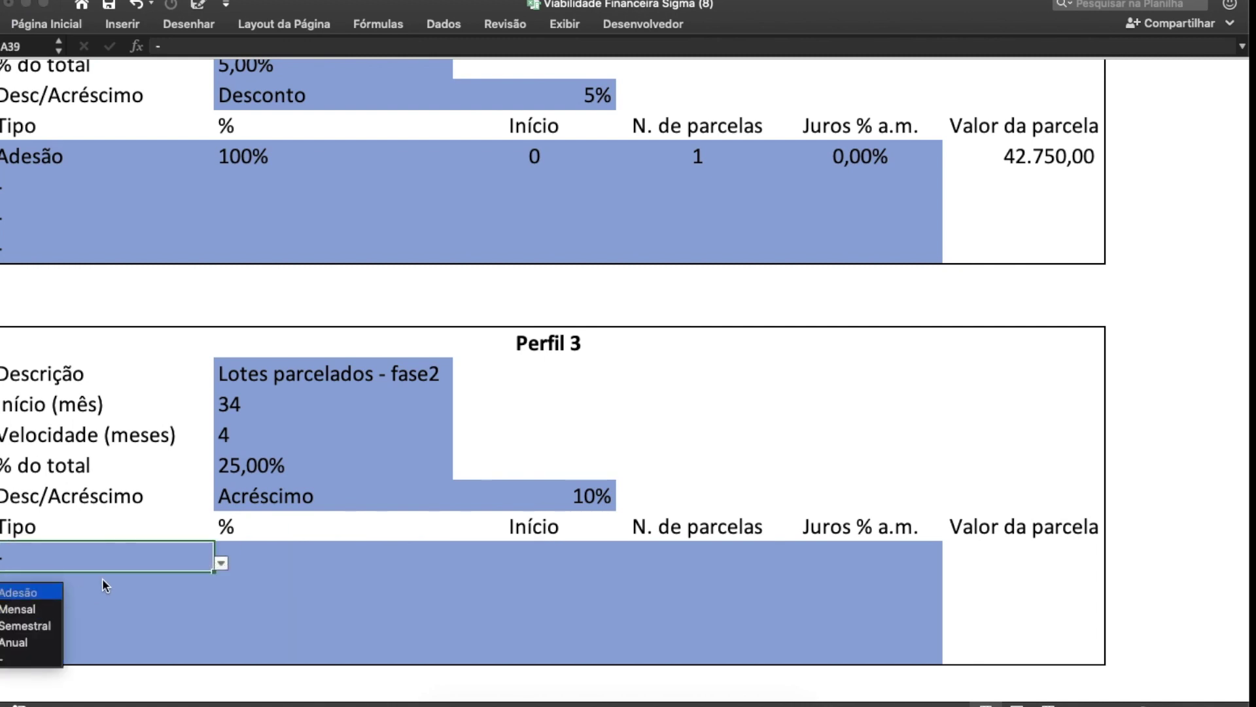
{"action": "key", "text": "Return"}
{"action": "left_click", "coordinate": [171, 576]}
{"action": "left_click", "coordinate": [221, 593]}
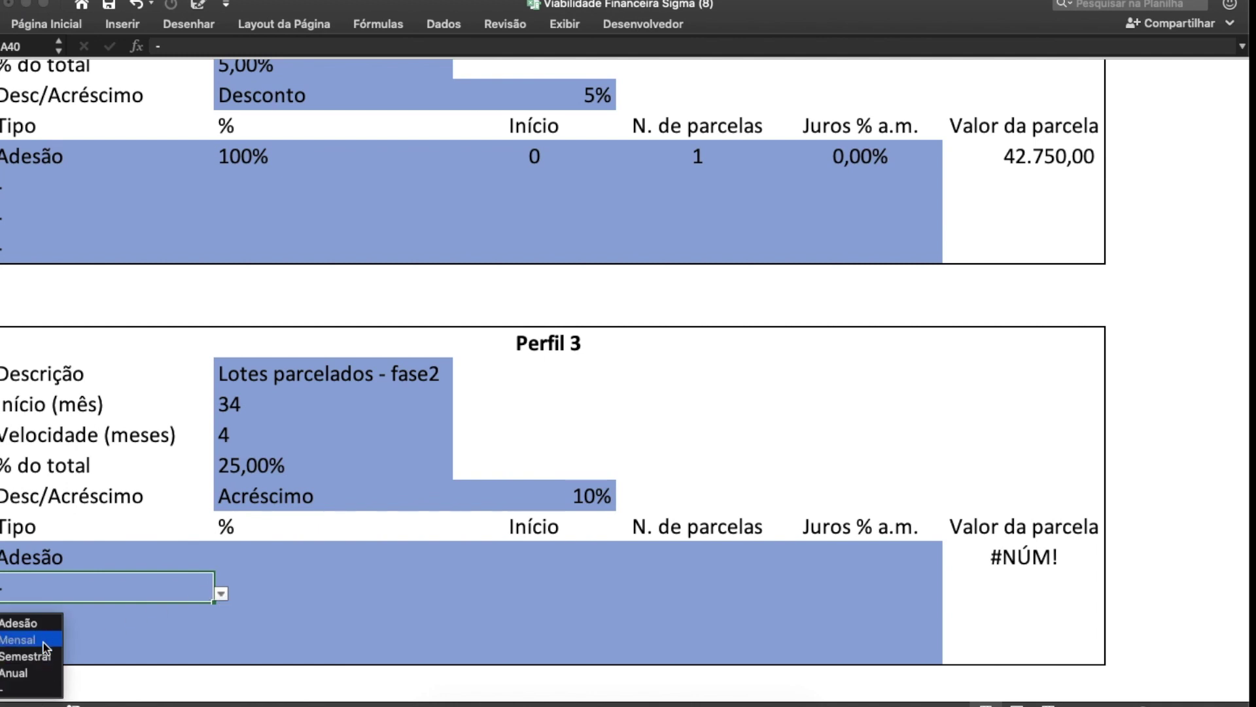
{"action": "key", "text": "Return"}
Step: Enter 10% for the Adesão row and 90% for the Mensal row of Perfil 3
{"action": "left_click", "coordinate": [316, 551]}
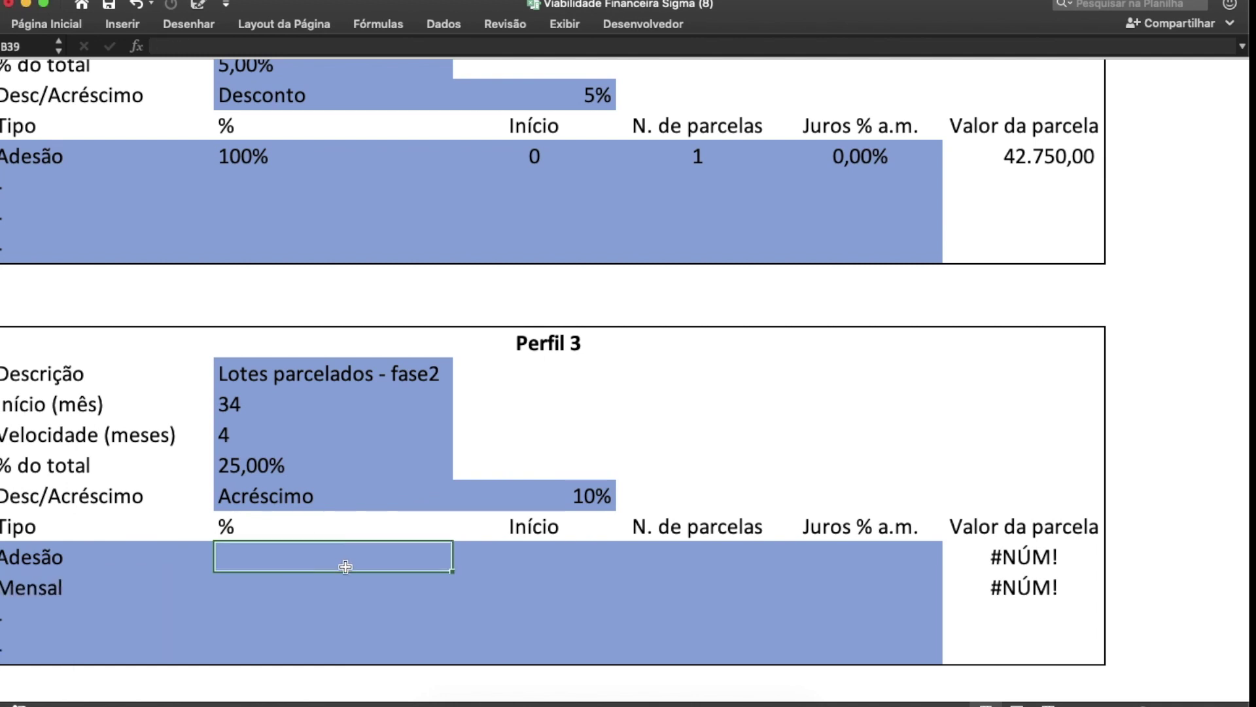
{"action": "type", "text": "10"}
{"action": "key", "text": "Return"}
{"action": "type", "text": "90"}
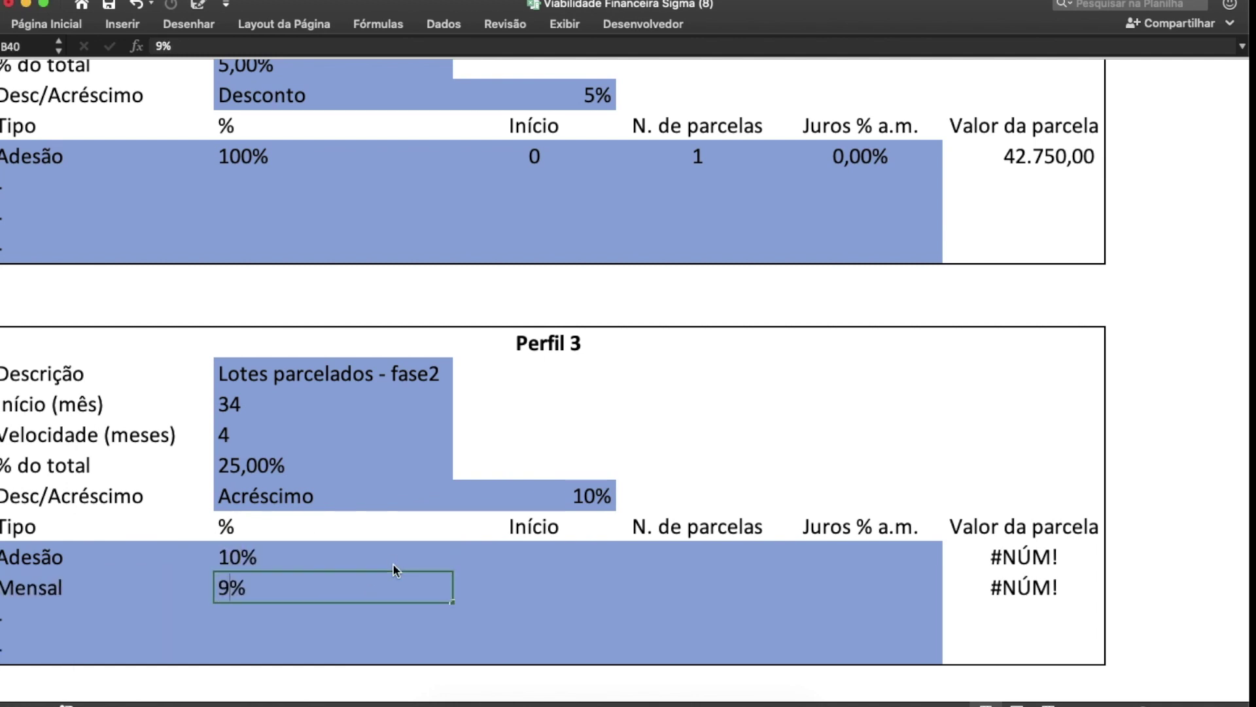
{"action": "key", "text": "Tab"}
Step: Complete the Adesão row of Perfil 3 with Início 0, 3 parcelas and Juros 1% a.m
{"action": "key", "text": "Up"}
{"action": "type", "text": "0"}
{"action": "key", "text": "Tab"}
{"action": "type", "text": "3"}
{"action": "key", "text": "Tab"}
{"action": "type", "text": "1"}
{"action": "key", "text": "Return"}
Step: Set the Mensal row of Perfil 3 to Início 3 and 86 parcelas
{"action": "key", "text": "Left"}
{"action": "key", "text": "Tab"}
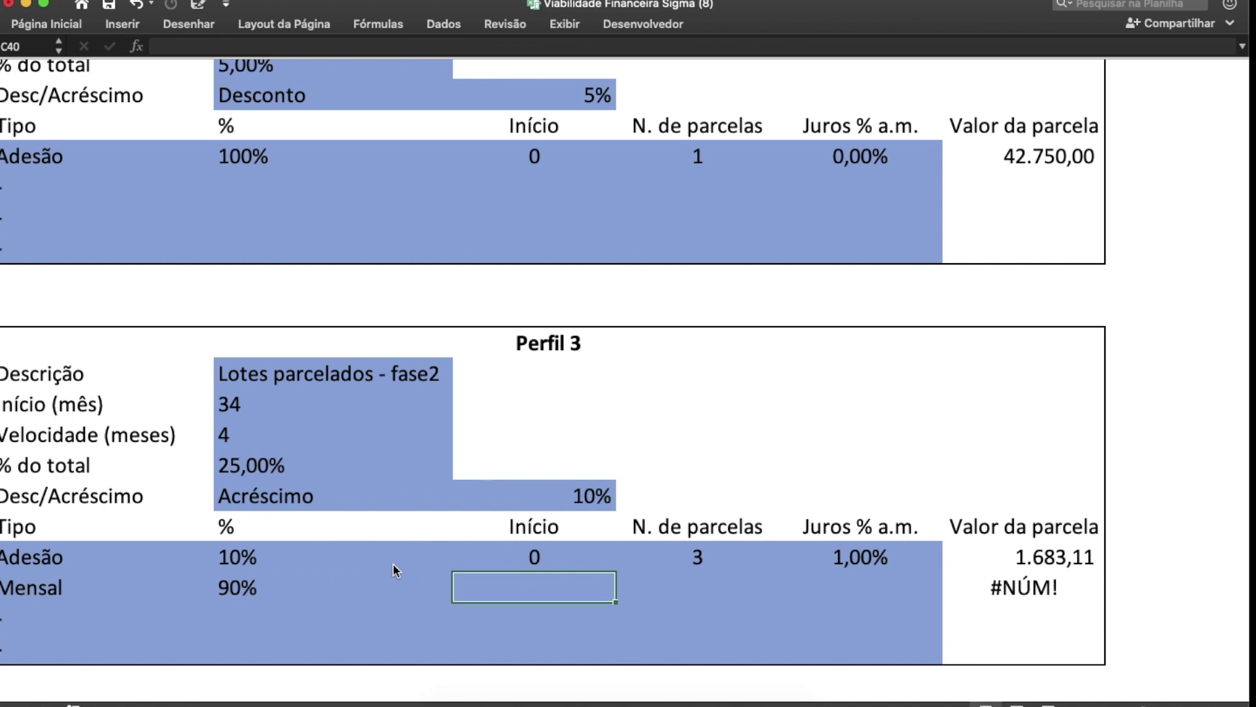
{"action": "type", "text": "3"}
{"action": "key", "text": "Tab"}
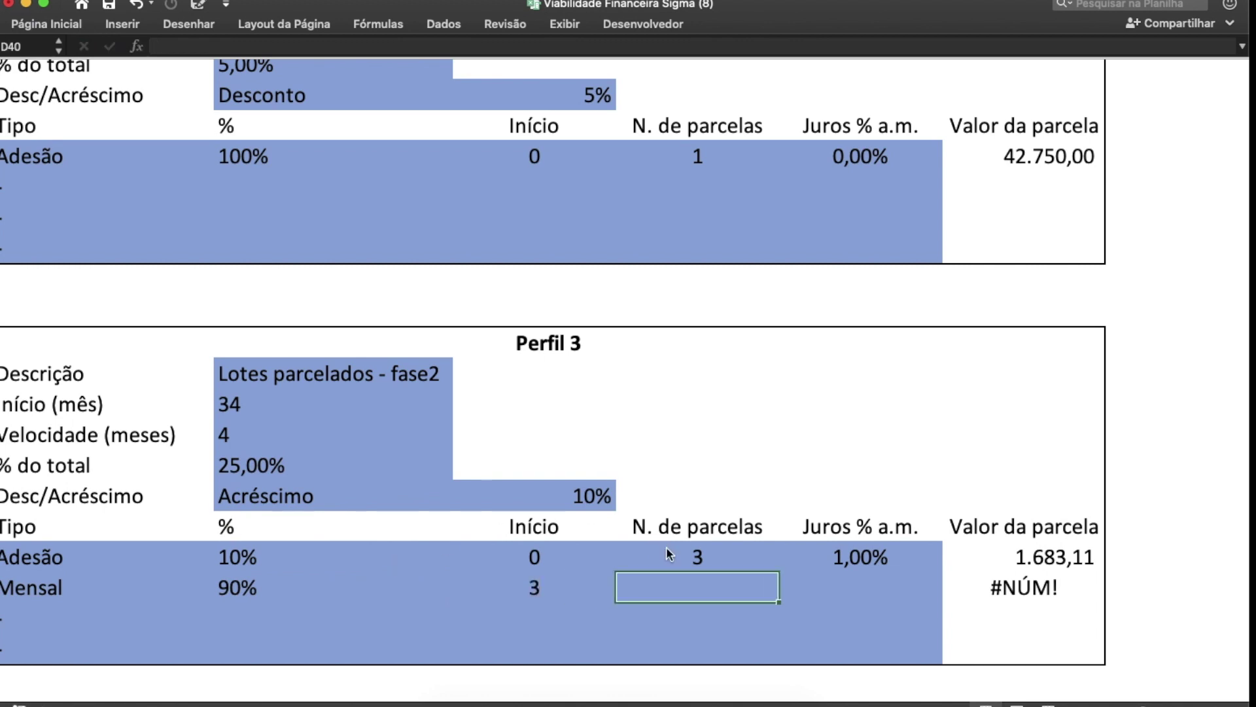
{"action": "type", "text": "86"}
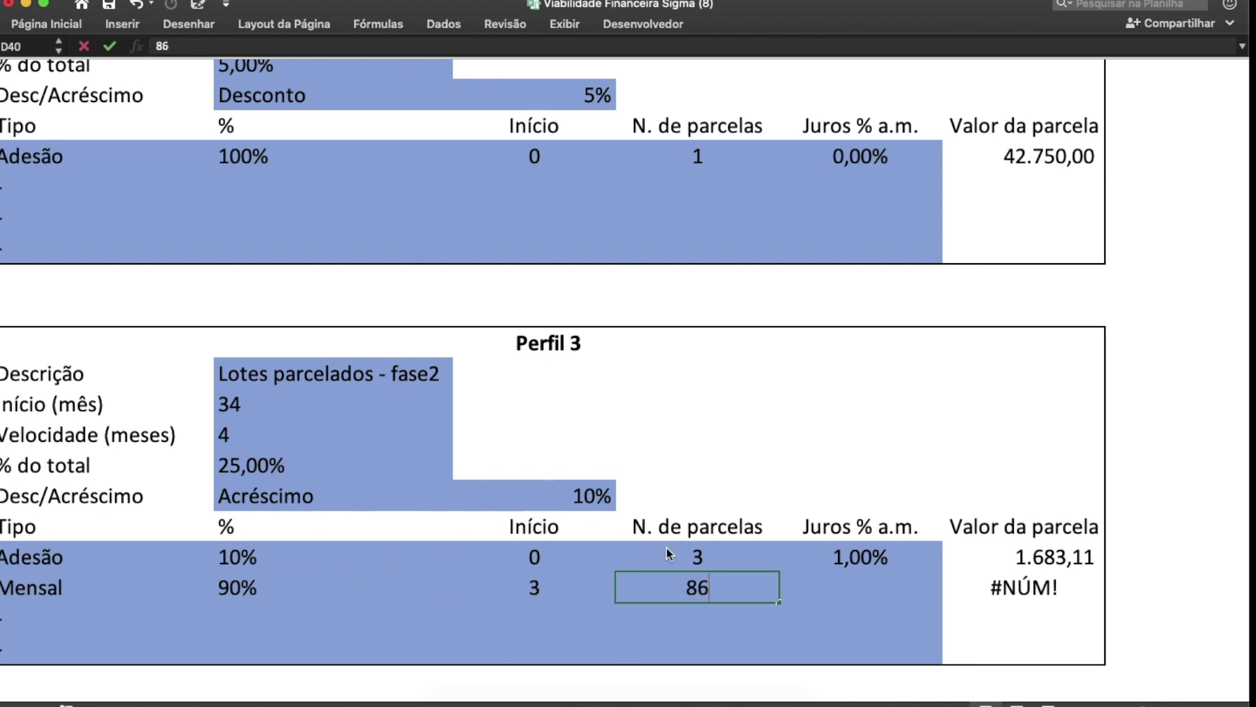
{"action": "key", "text": "Tab"}
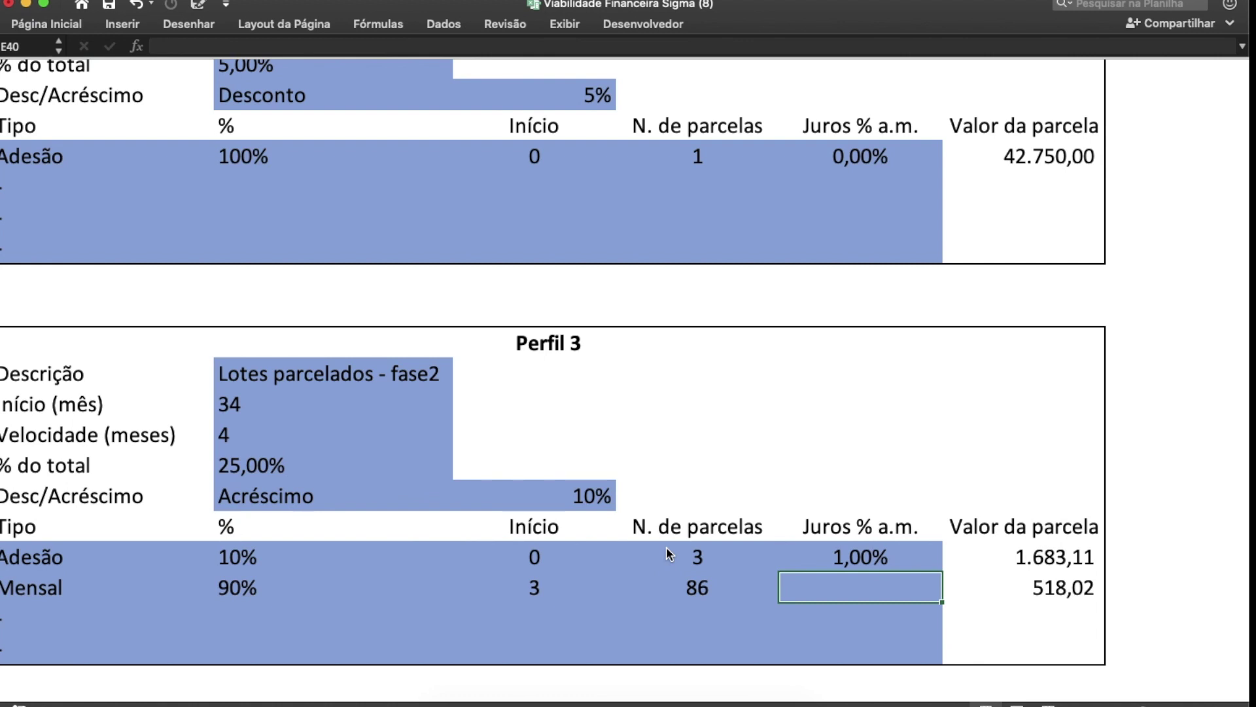
Step: Check the number of monthly parcelas in Perfil 1 and set Juros to 1% a.m. for Perfil 3's Mensal row
{"action": "scroll", "coordinate": [666, 547], "scroll_direction": "up", "scroll_amount": 10}
{"action": "left_click", "coordinate": [698, 320]}
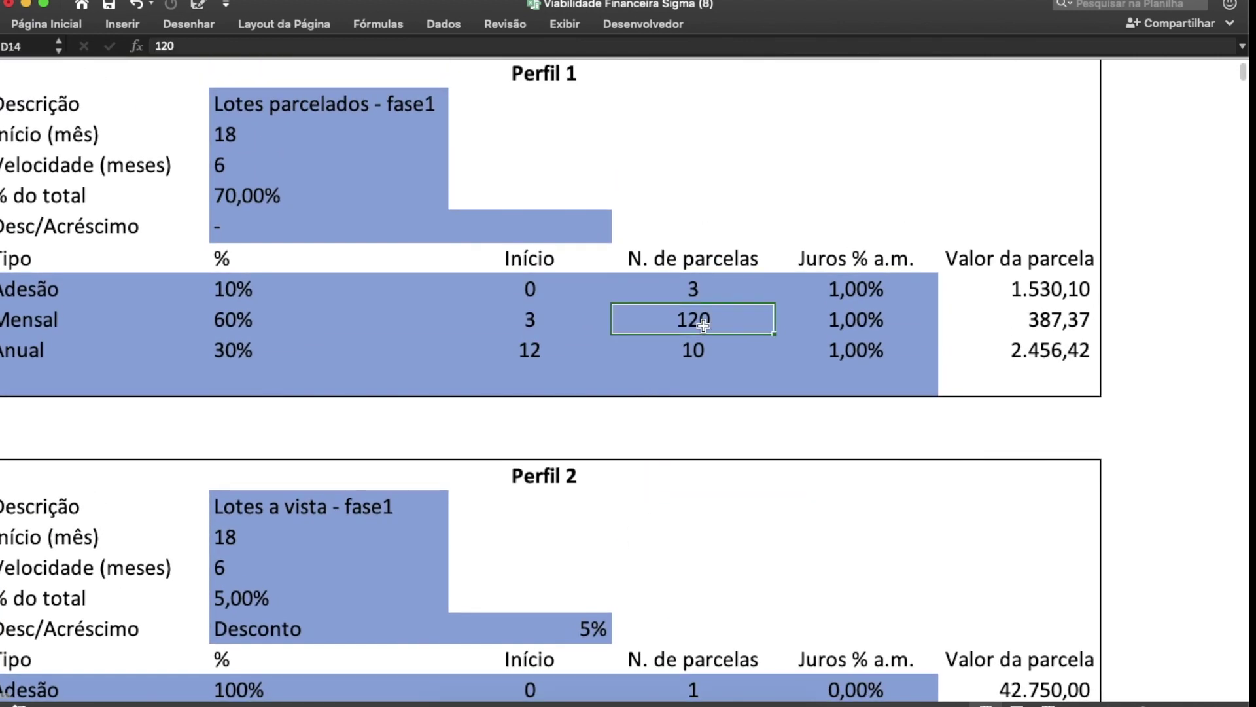
{"action": "scroll", "coordinate": [861, 563], "scroll_direction": "down", "scroll_amount": 10}
{"action": "left_click", "coordinate": [772, 505]}
{"action": "left_click", "coordinate": [877, 505]}
{"action": "type", "text": "1"}
{"action": "key", "text": "Tab"}
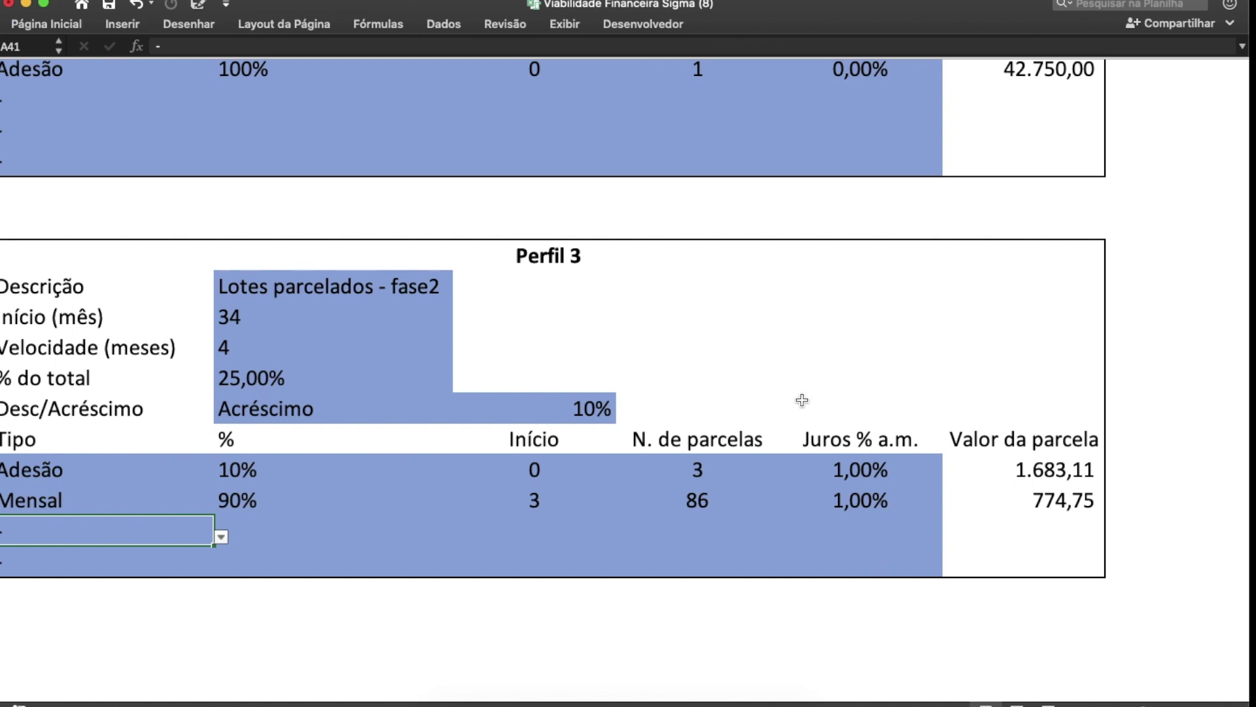
Step: Check the Validação of the sales configuration and go through the Menu Principal to Configurações Gerais
{"action": "scroll", "coordinate": [801, 399], "scroll_direction": "up", "scroll_amount": 10}
{"action": "scroll", "coordinate": [802, 400], "scroll_direction": "up", "scroll_amount": 5}
{"action": "scroll", "coordinate": [1116, 395], "scroll_direction": "right", "scroll_amount": 15}
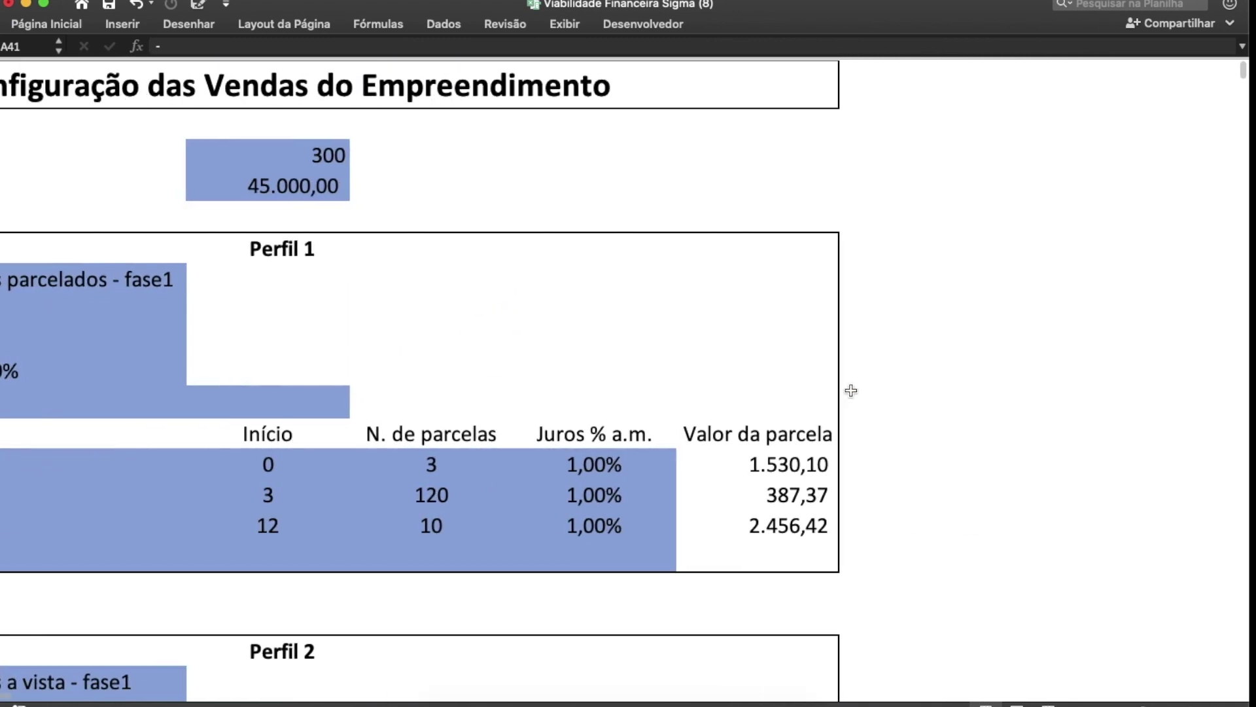
{"action": "scroll", "coordinate": [872, 379], "scroll_direction": "left", "scroll_amount": 3}
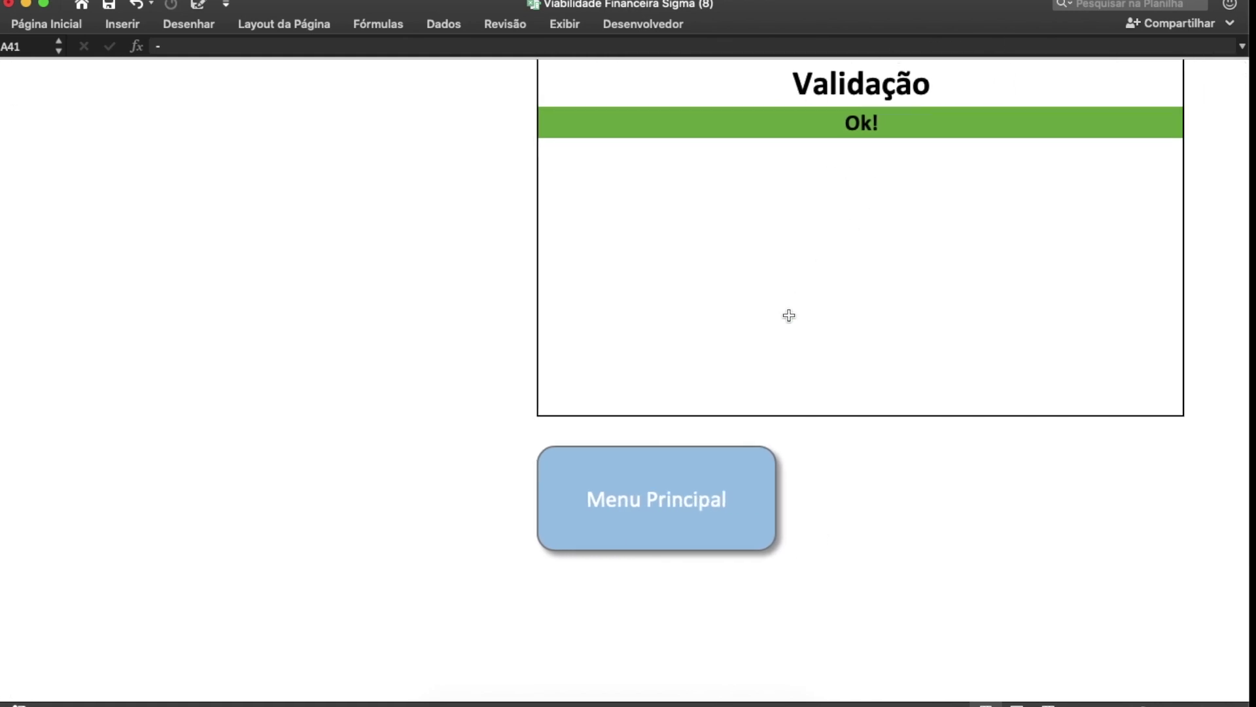
{"action": "left_click", "coordinate": [697, 485]}
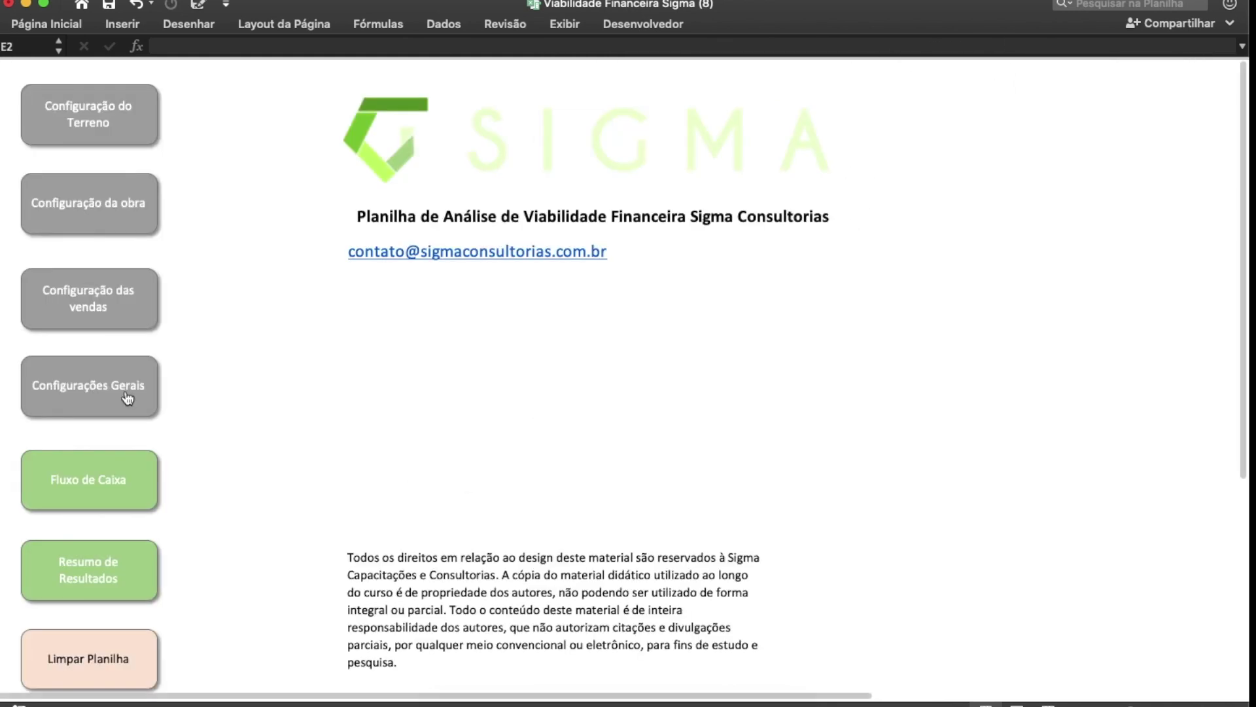
{"action": "left_click", "coordinate": [91, 402]}
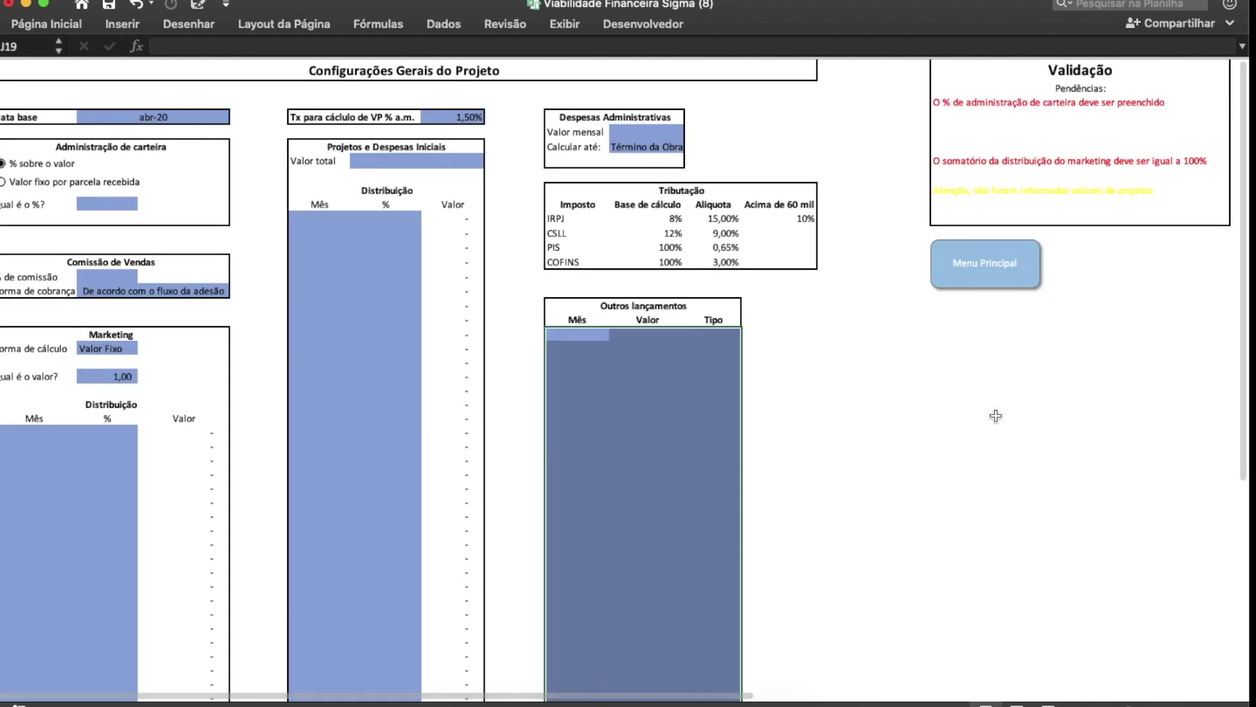
Step: Try 01/01/2017 as the project's Data base and undo the change
{"action": "left_click", "coordinate": [117, 203]}
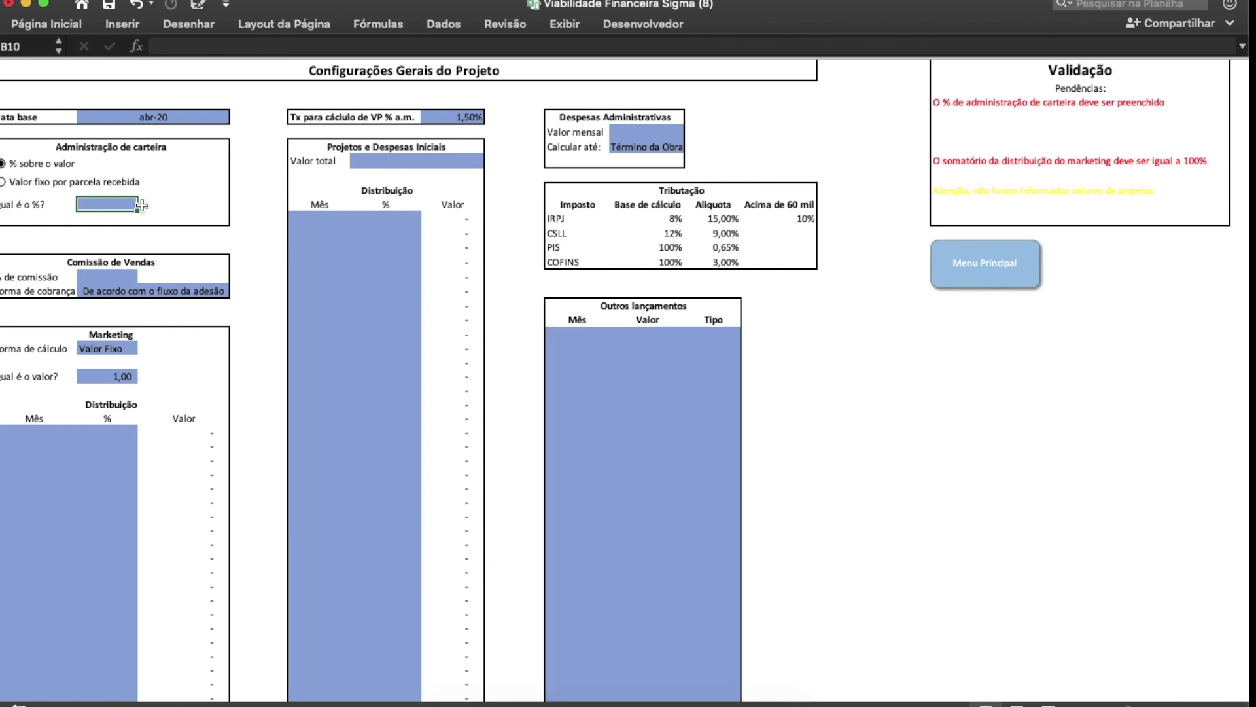
{"action": "scroll", "coordinate": [689, 373], "scroll_direction": "up", "scroll_amount": 3}
{"action": "scroll", "coordinate": [690, 373], "scroll_direction": "up", "scroll_amount": 3}
{"action": "scroll", "coordinate": [690, 373], "scroll_direction": "up", "scroll_amount": 5}
{"action": "scroll", "coordinate": [690, 373], "scroll_direction": "left", "scroll_amount": 10}
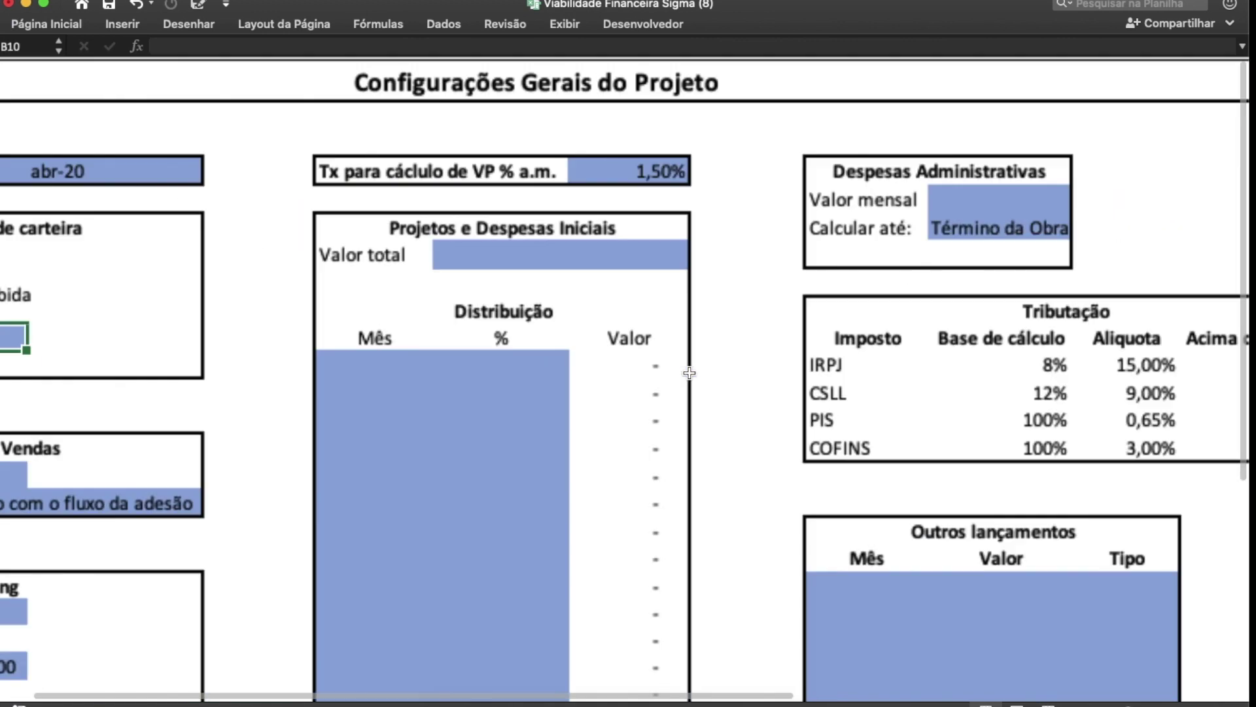
{"action": "scroll", "coordinate": [689, 373], "scroll_direction": "down", "scroll_amount": 1}
{"action": "scroll", "coordinate": [690, 373], "scroll_direction": "right", "scroll_amount": 1}
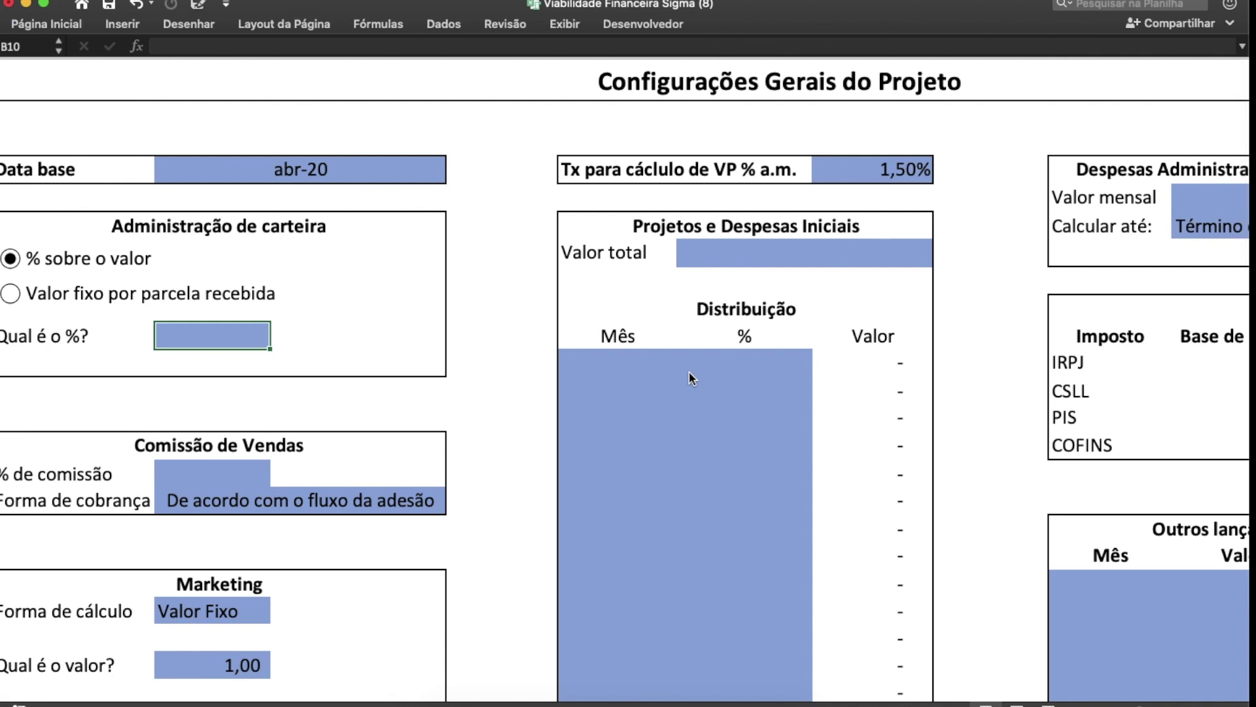
{"action": "left_click", "coordinate": [322, 167]}
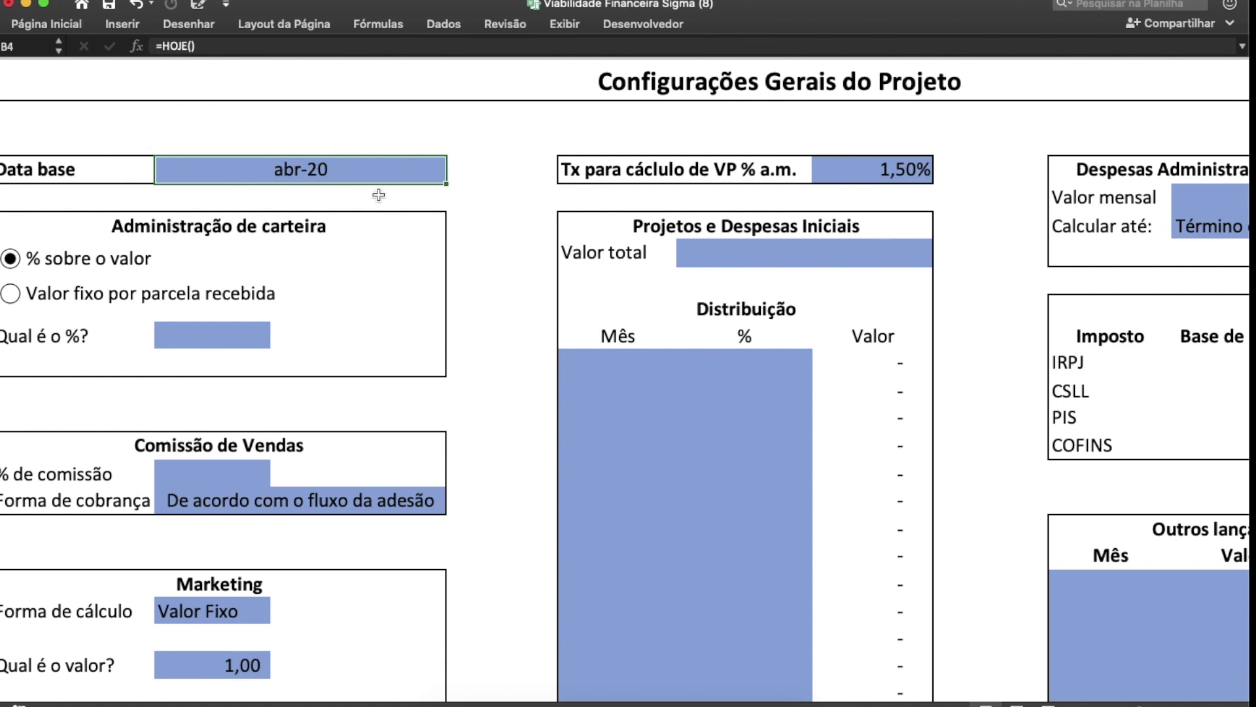
{"action": "type", "text": "01/01/"}
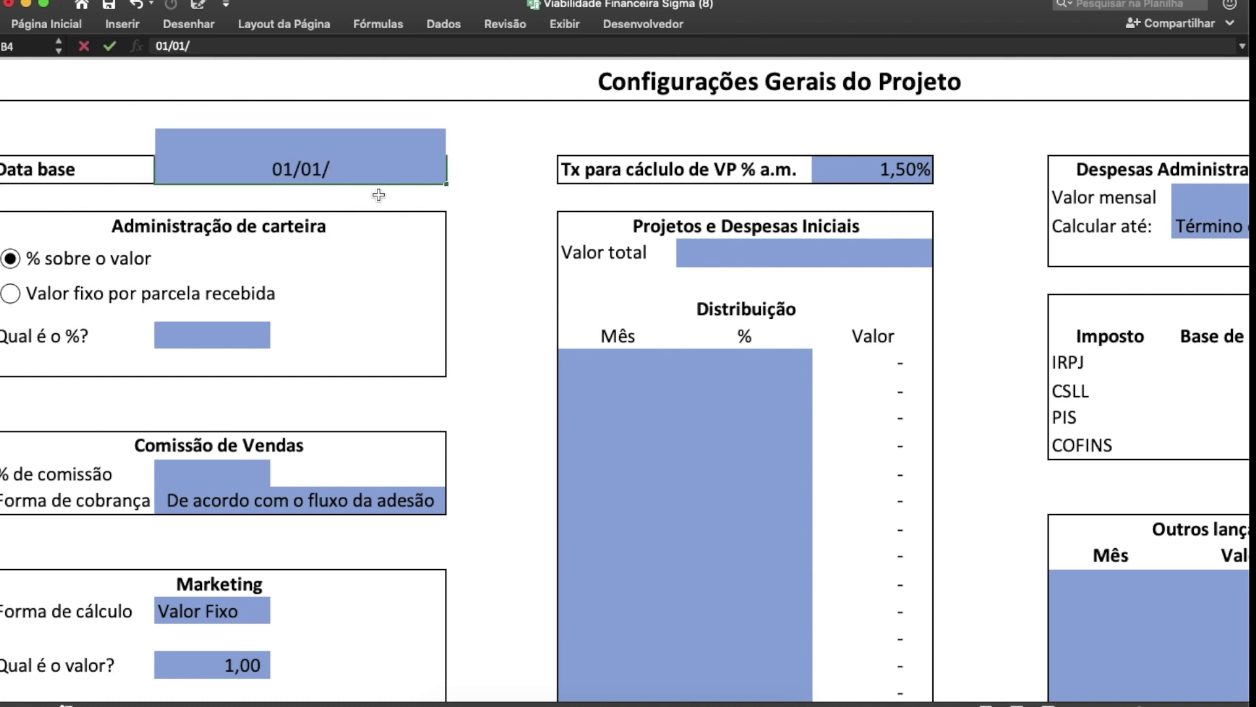
{"action": "type", "text": "2017"}
{"action": "key", "text": "Return"}
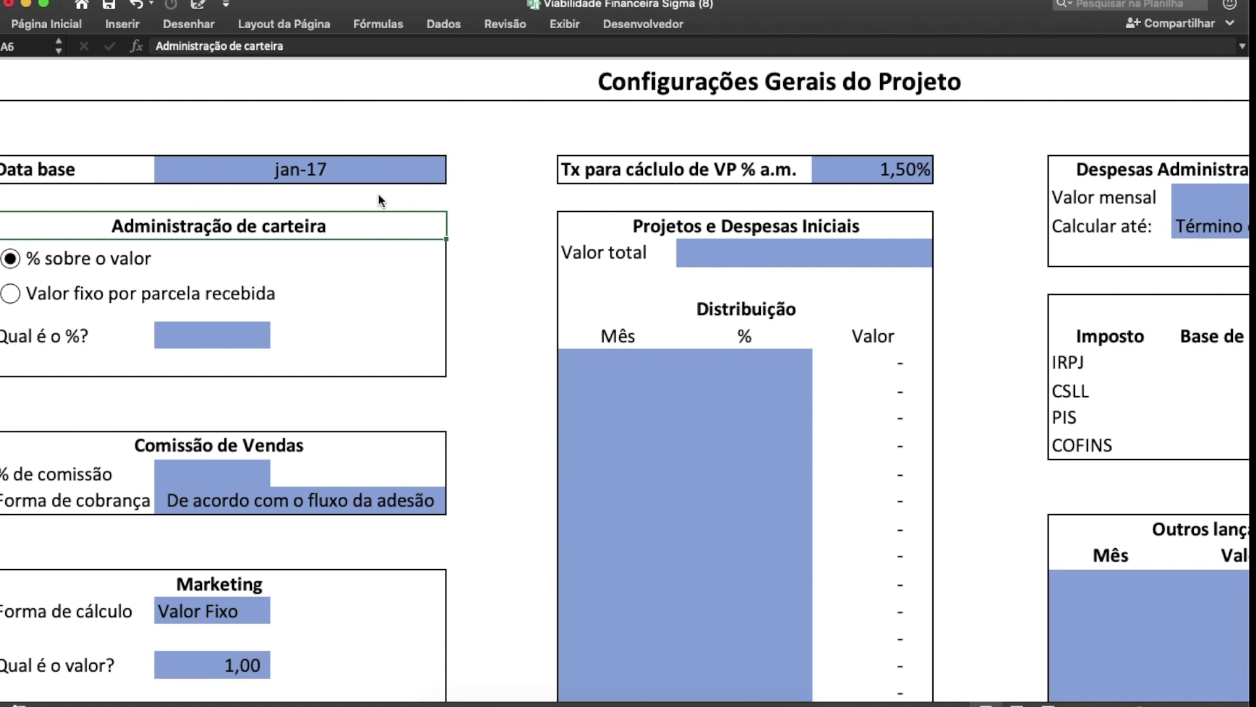
{"action": "key", "text": "super+z"}
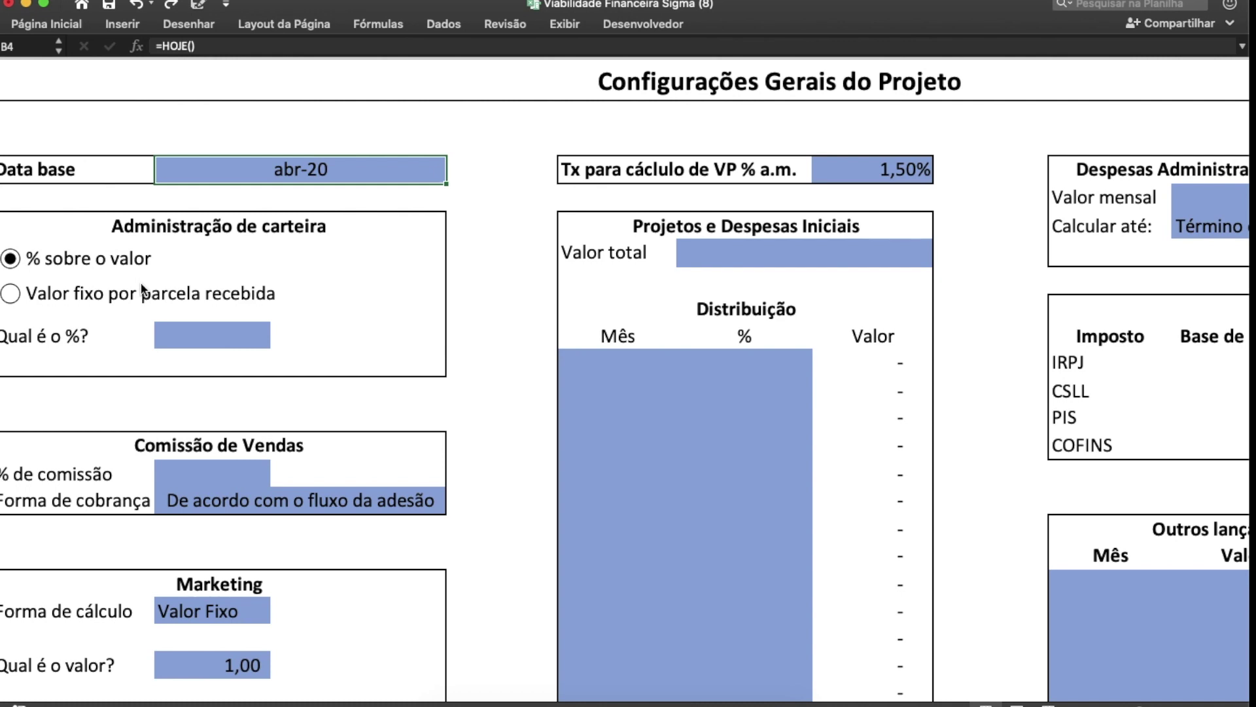
Step: Set the Administração de carteira rate to 8%, keeping % sobre o valor after viewing the Valor fixo por parcela recebida option
{"action": "left_click", "coordinate": [174, 326]}
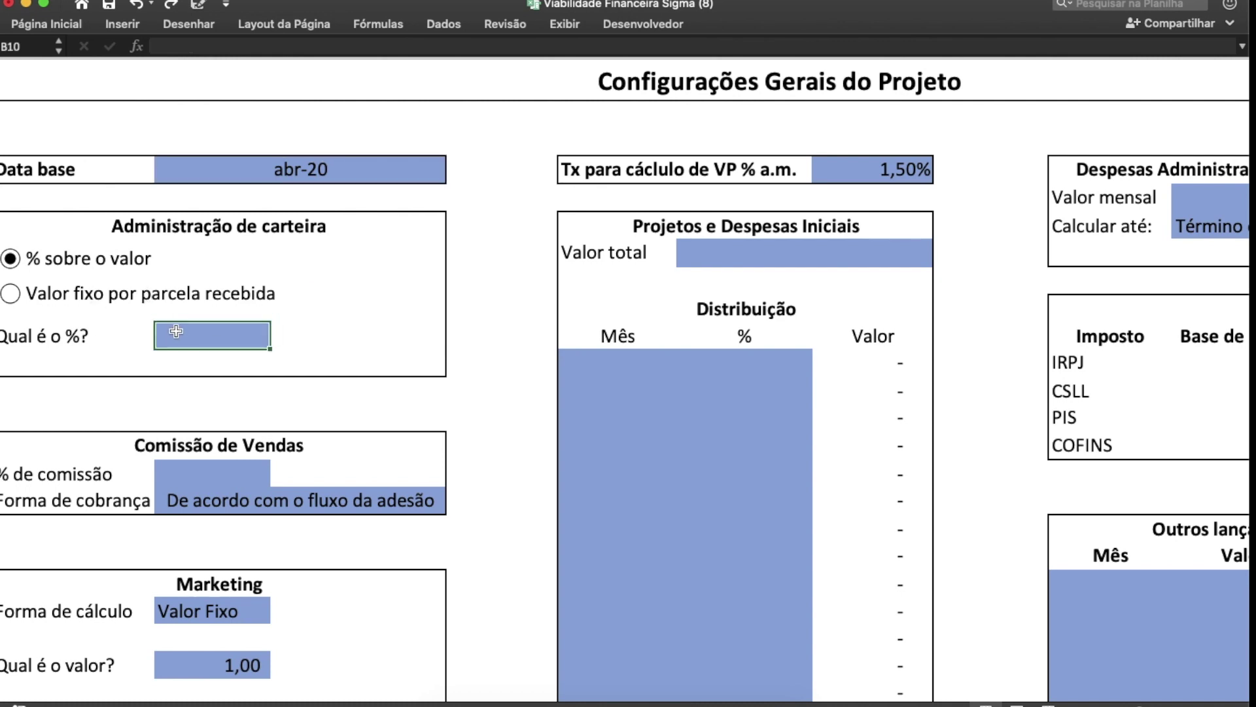
{"action": "type", "text": "8"}
{"action": "left_click", "coordinate": [249, 367]}
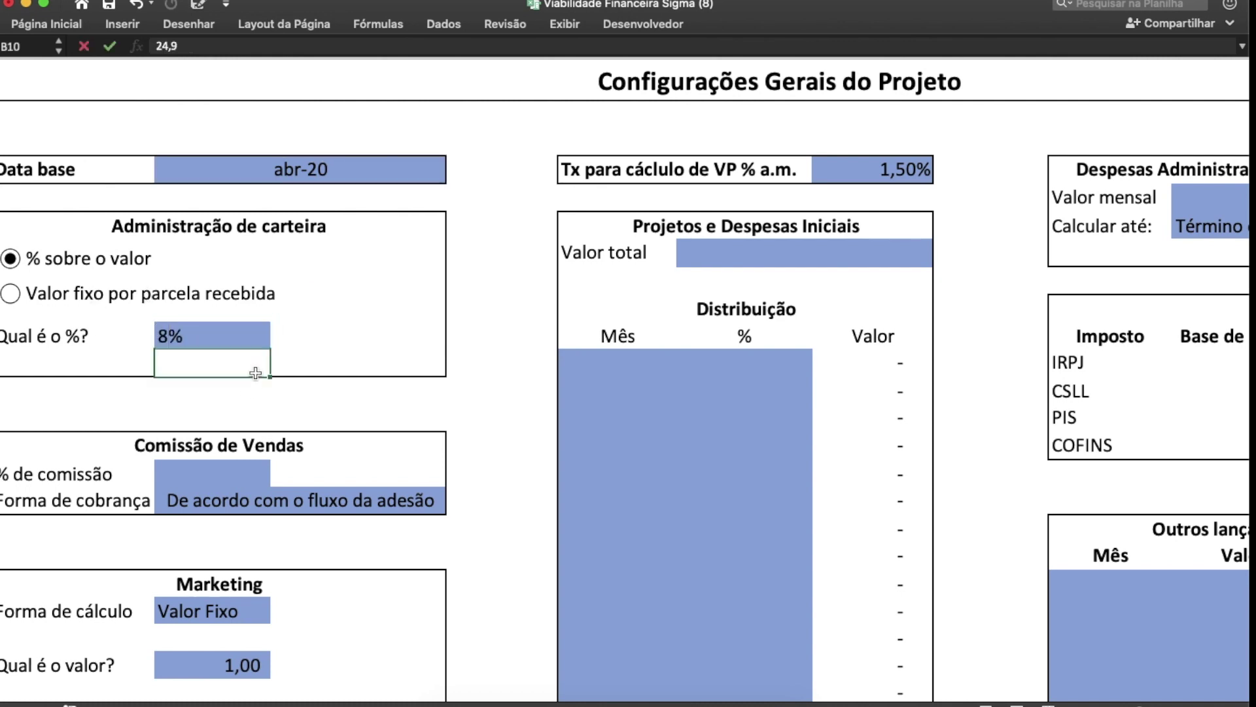
{"action": "left_click", "coordinate": [31, 299]}
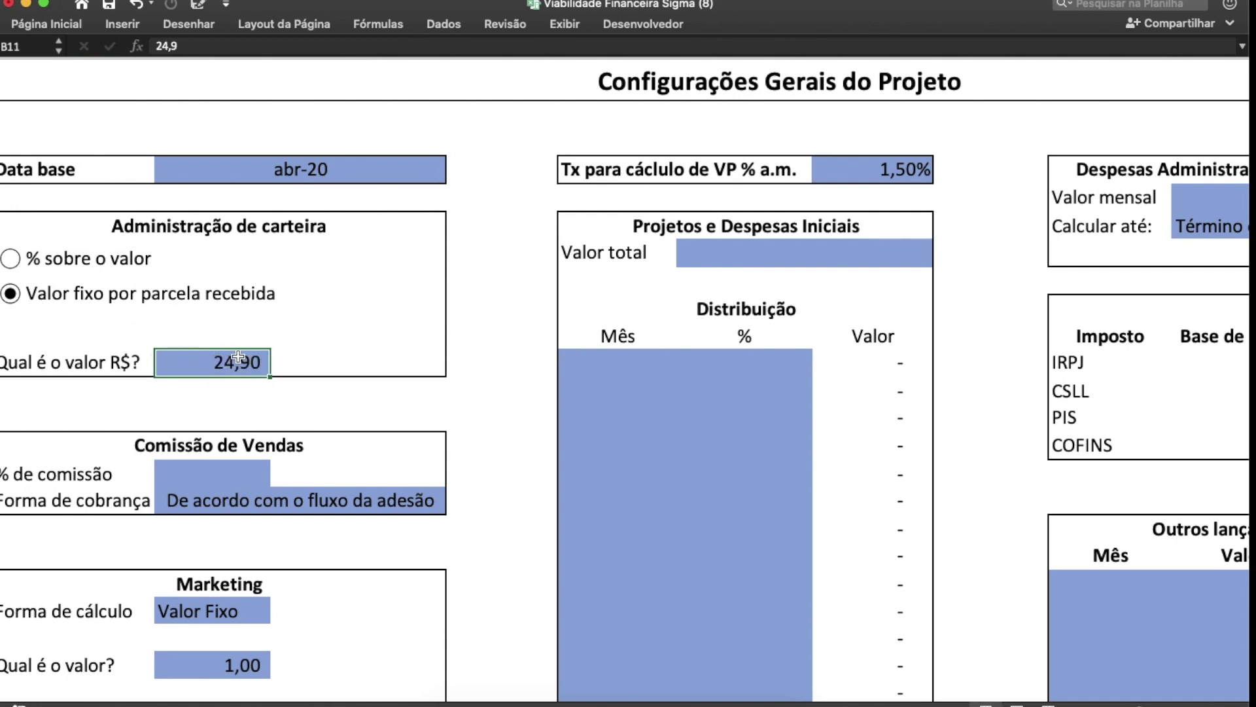
{"action": "left_click", "coordinate": [89, 266]}
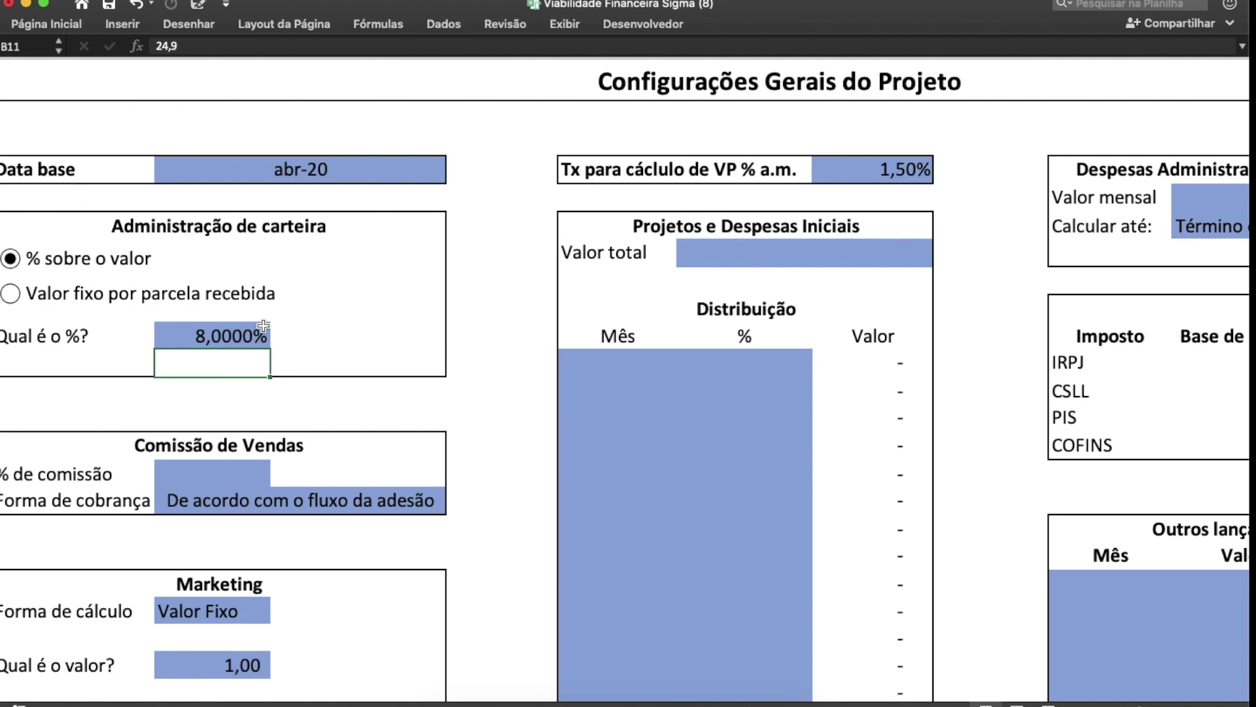
Step: Set the % de comissão under Comissão de Vendas to 5%
{"action": "scroll", "coordinate": [261, 472], "scroll_direction": "down", "scroll_amount": 2}
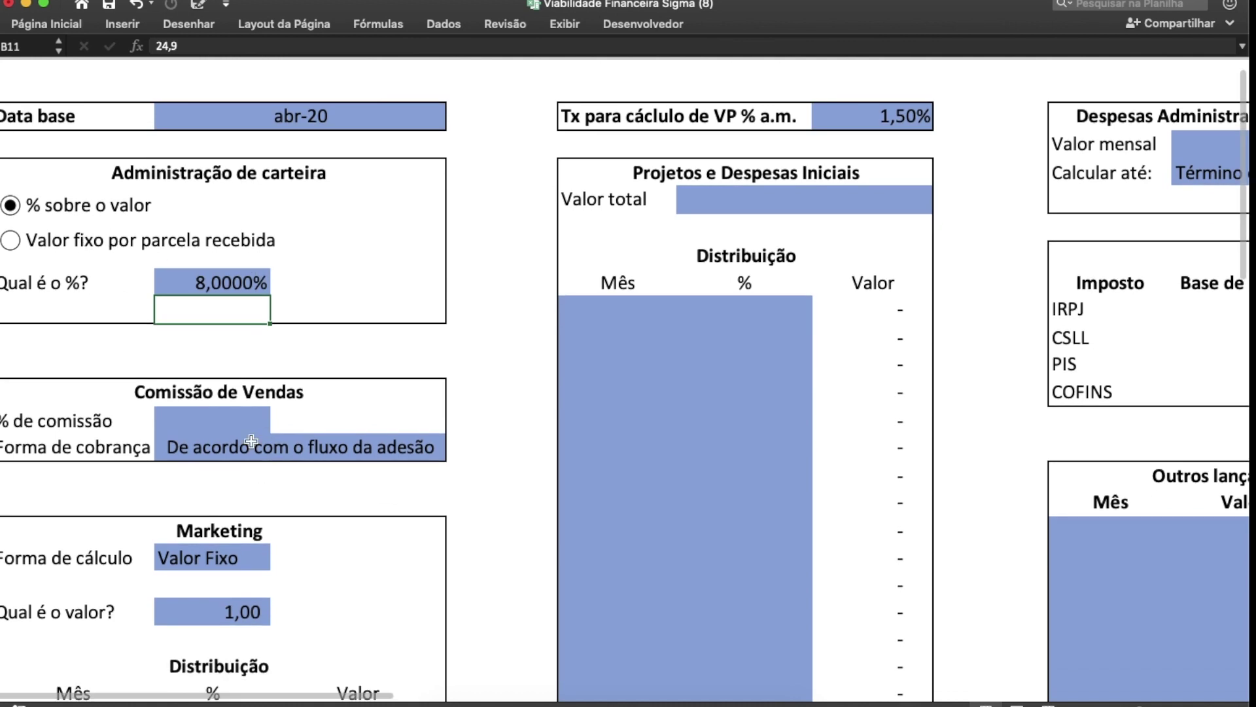
{"action": "left_click", "coordinate": [240, 422]}
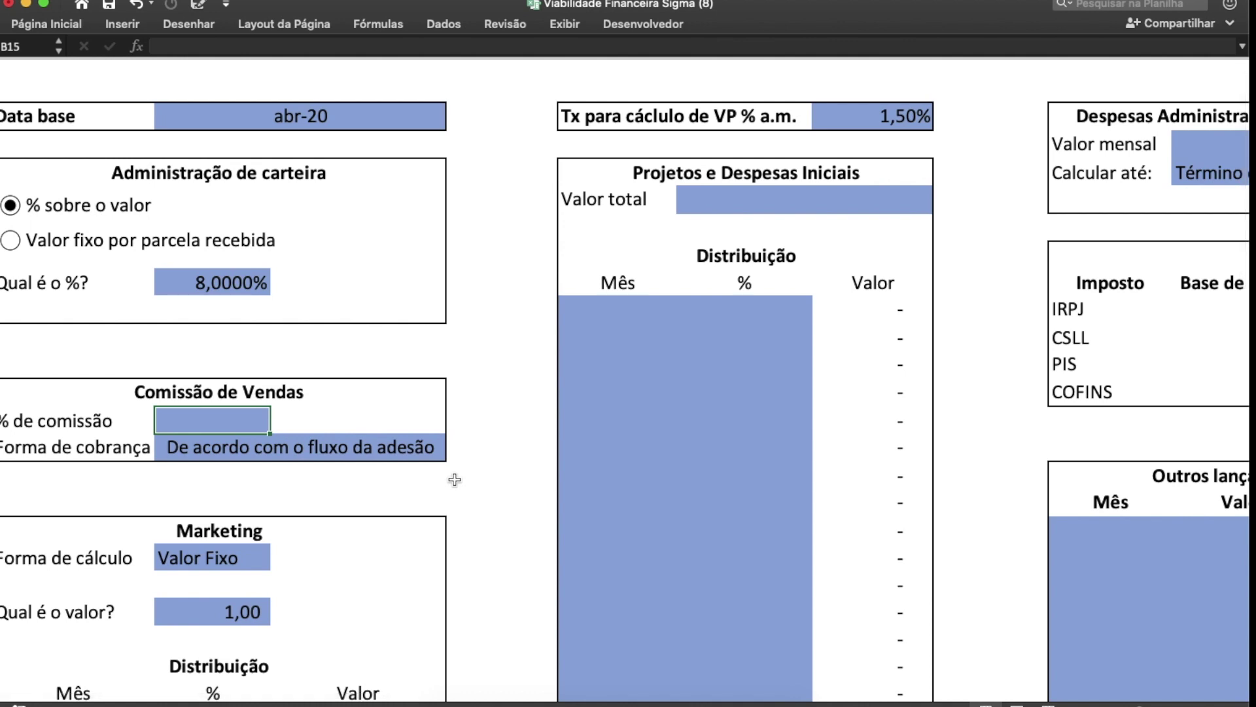
{"action": "type", "text": "5%"}
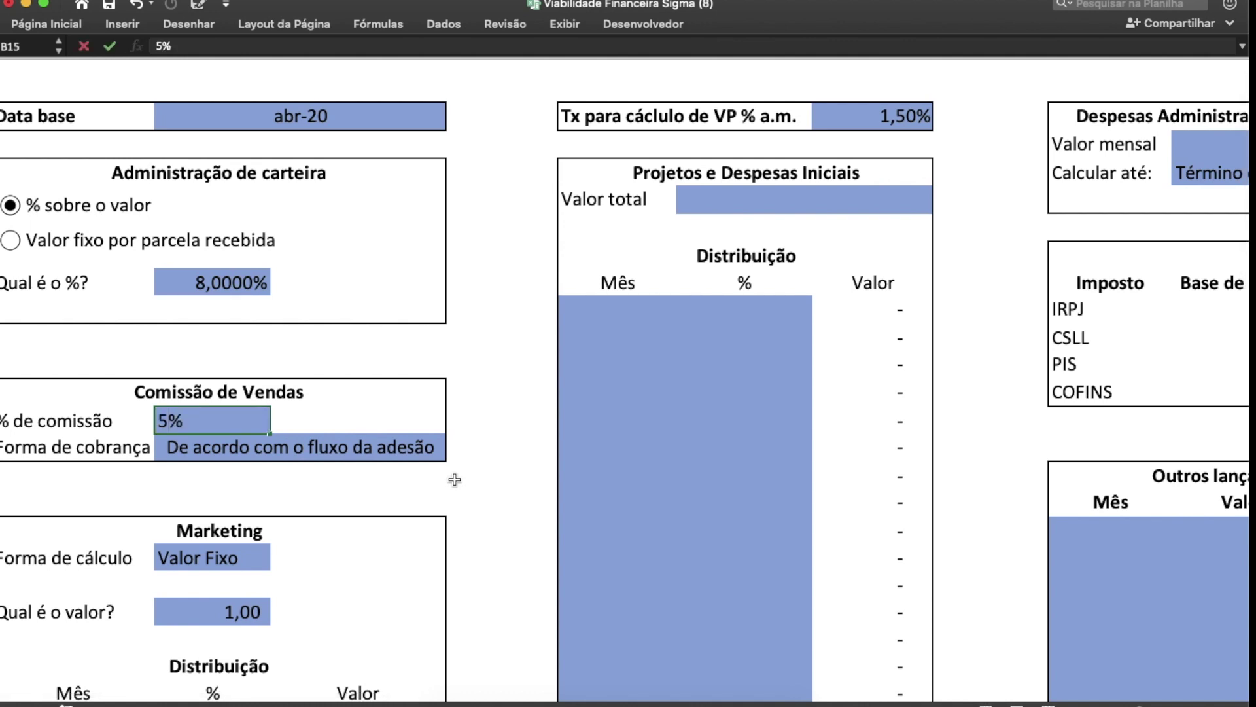
{"action": "key", "text": "Return"}
Step: Try A vista as the commission's Forma de cobrança and restore De acordo com o fluxo da adesão
{"action": "left_click", "coordinate": [450, 456]}
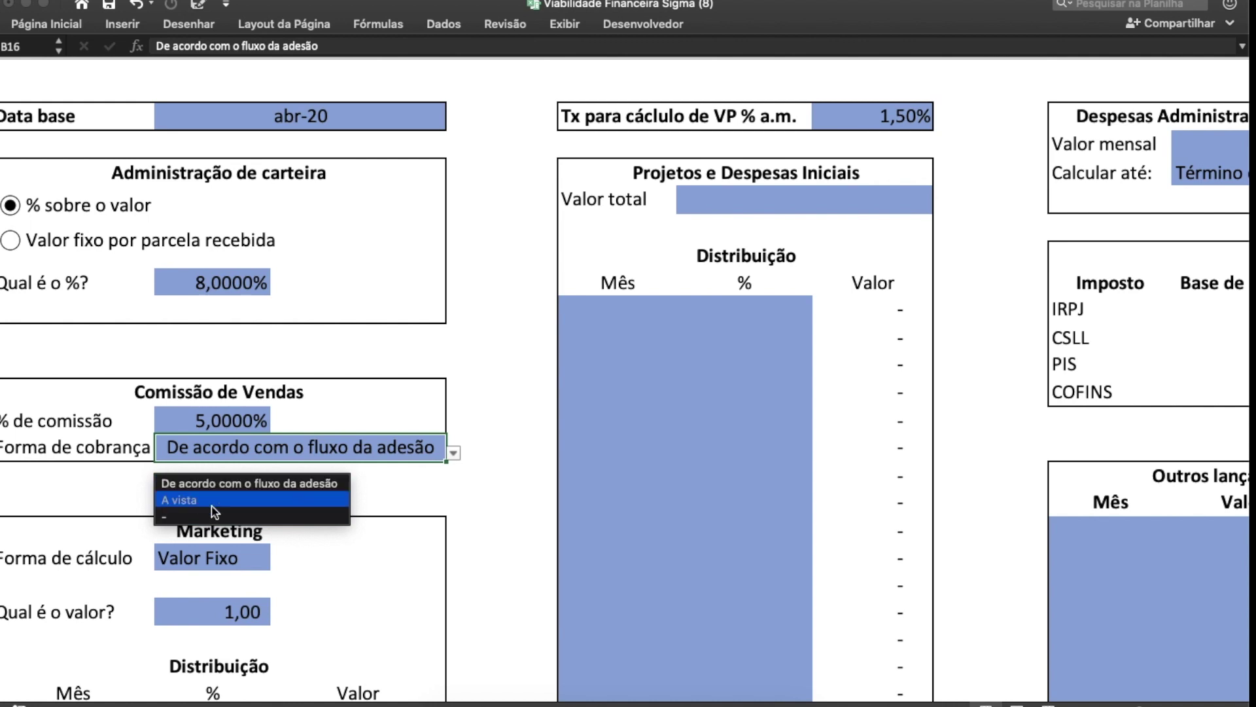
{"action": "left_click", "coordinate": [228, 497]}
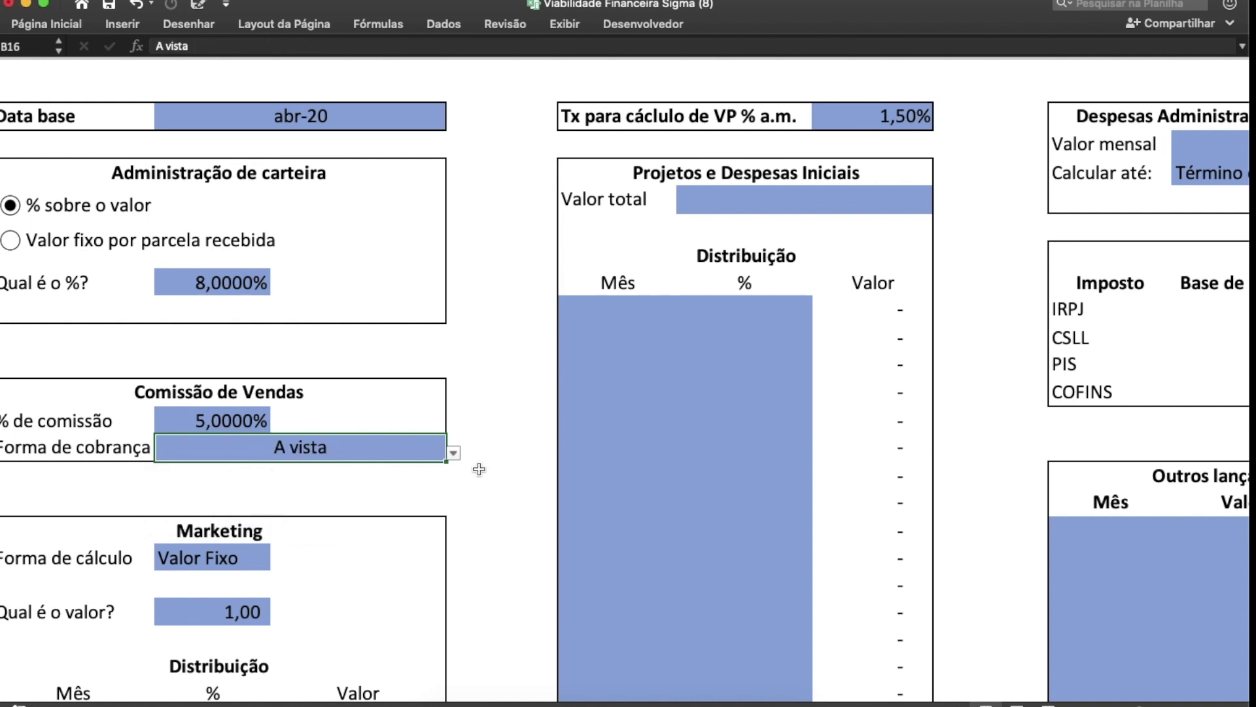
{"action": "left_click", "coordinate": [452, 453]}
{"action": "left_click", "coordinate": [333, 488]}
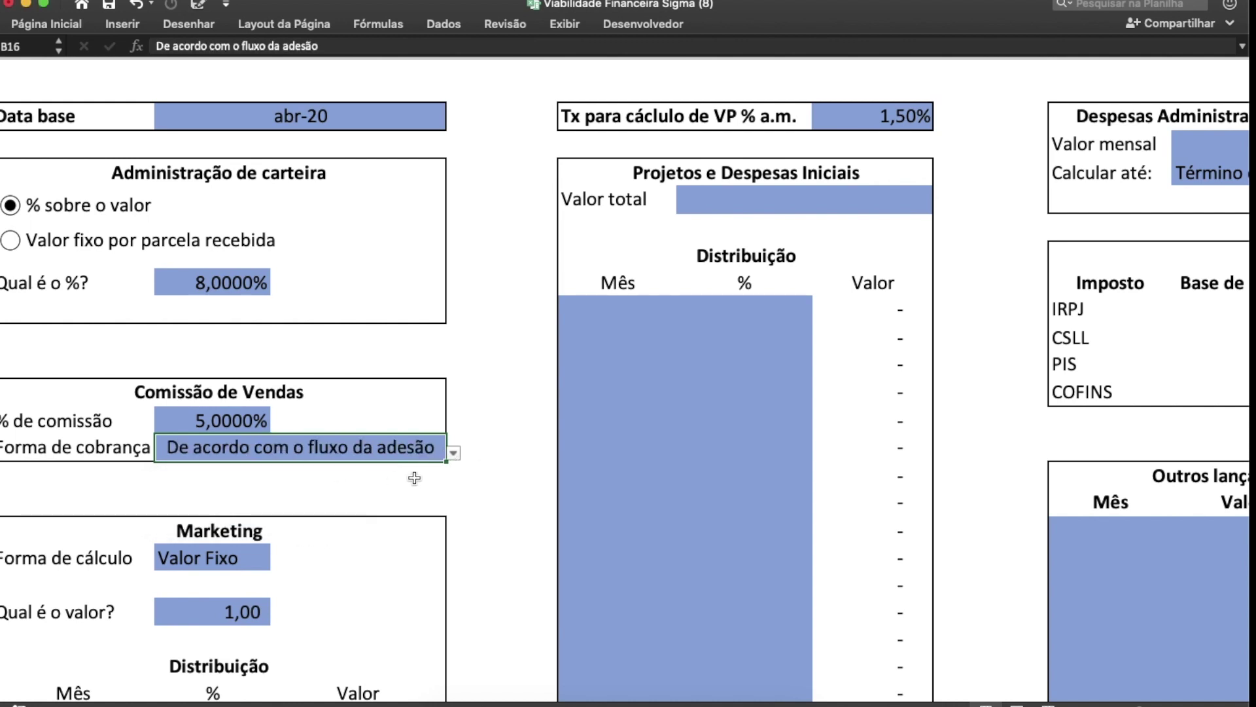
{"action": "scroll", "coordinate": [416, 498], "scroll_direction": "down", "scroll_amount": 5}
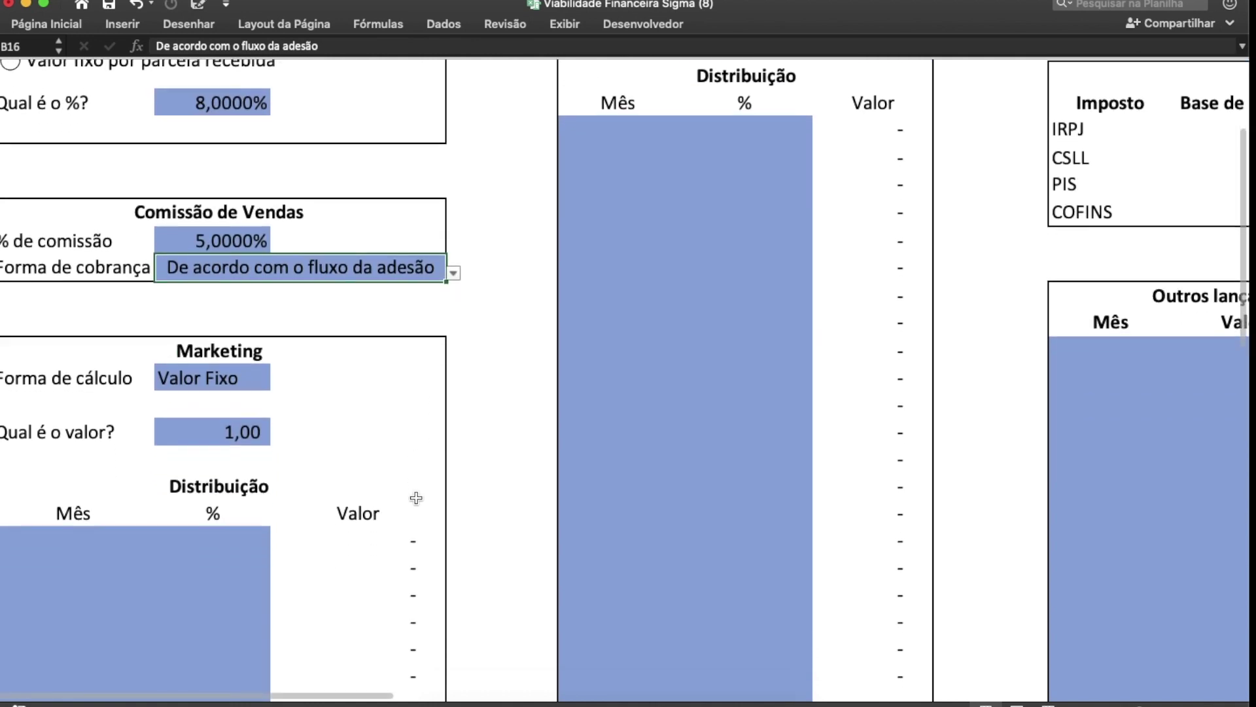
Step: Set the Marketing Forma de cálculo to % do VGV and enter a rate of 2%
{"action": "scroll", "coordinate": [304, 307], "scroll_direction": "down", "scroll_amount": 1}
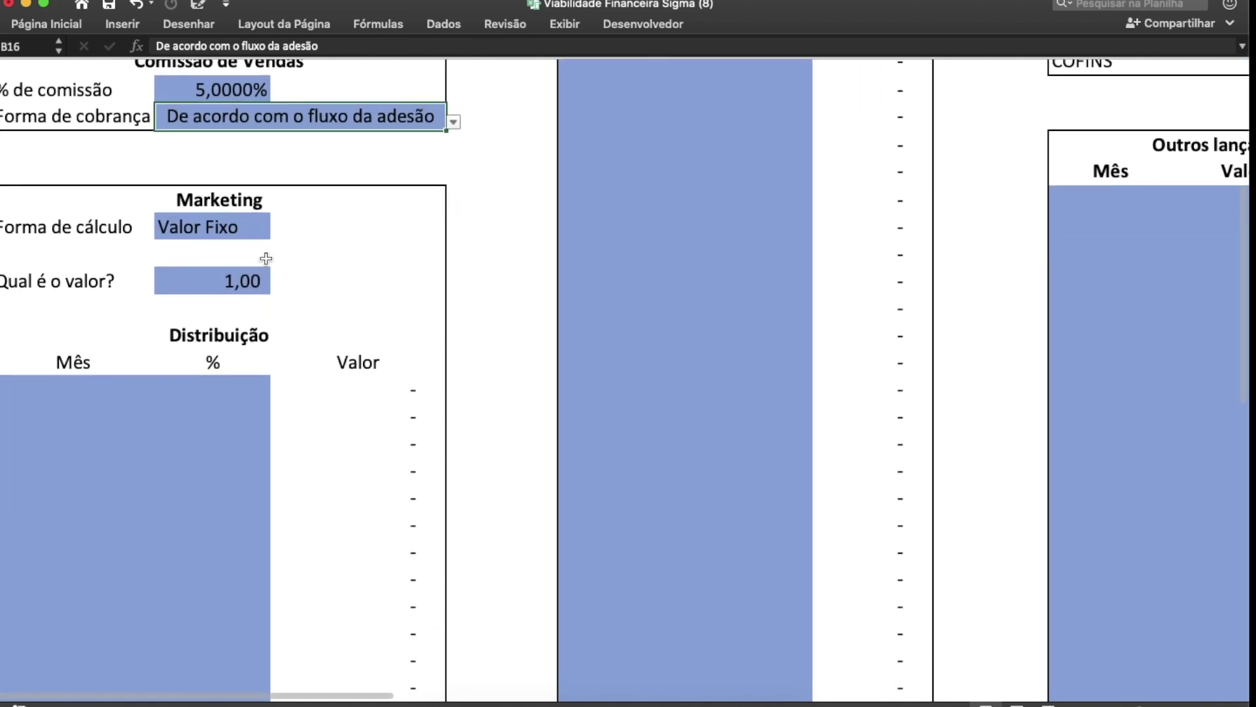
{"action": "left_click", "coordinate": [217, 221]}
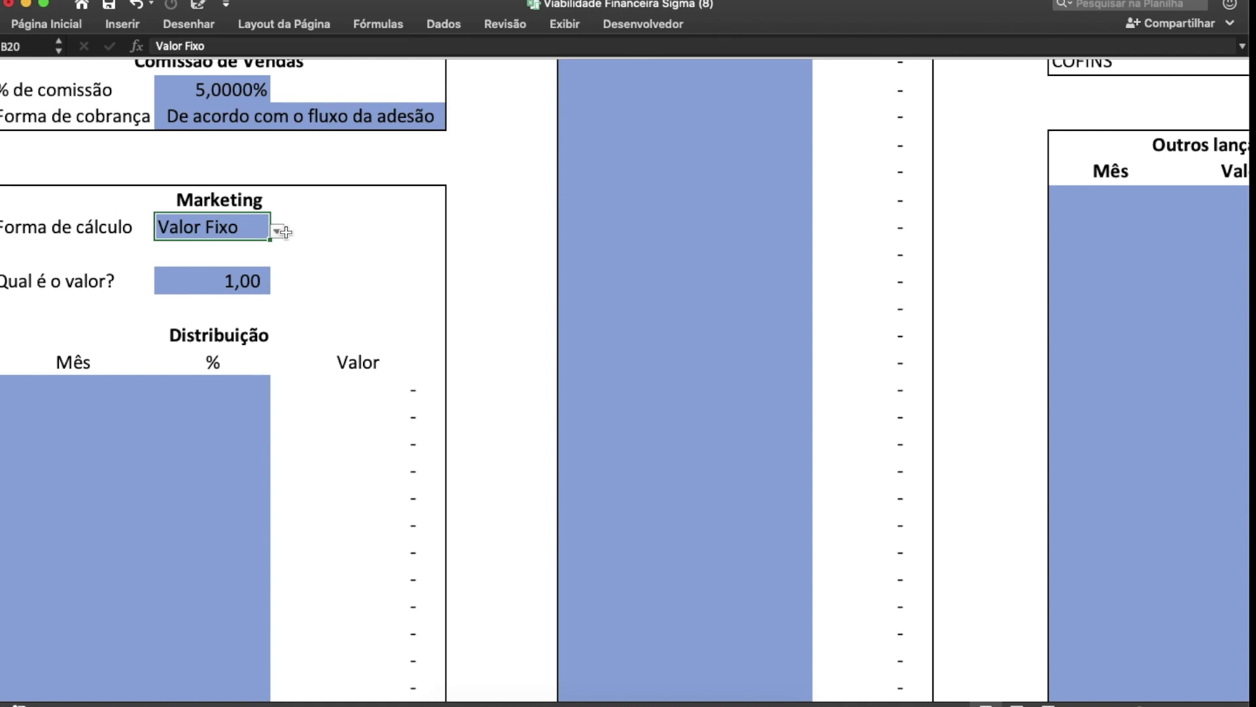
{"action": "left_click", "coordinate": [278, 231]}
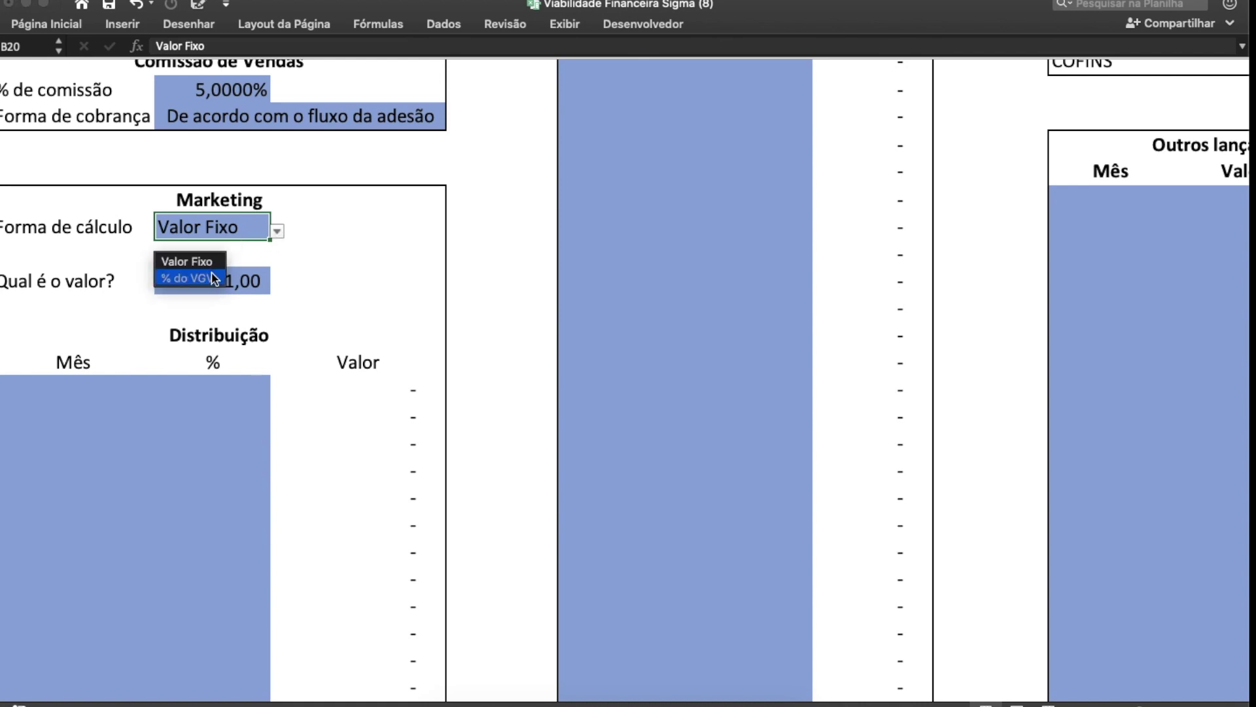
{"action": "left_click", "coordinate": [214, 278]}
{"action": "left_click", "coordinate": [239, 249]}
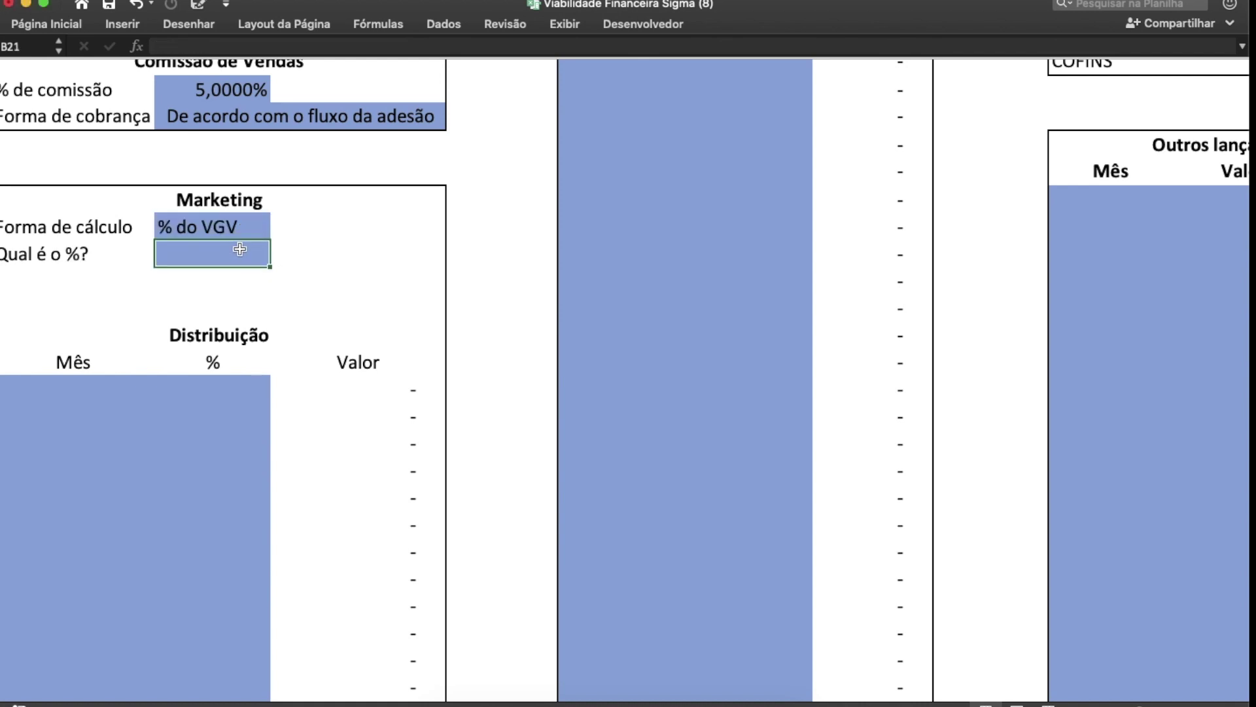
{"action": "type", "text": "2%"}
{"action": "key", "text": "Return"}
{"action": "key", "text": "Return"}
{"action": "key", "text": "Return"}
{"action": "key", "text": "Return"}
{"action": "key", "text": "Return"}
{"action": "key", "text": "Return"}
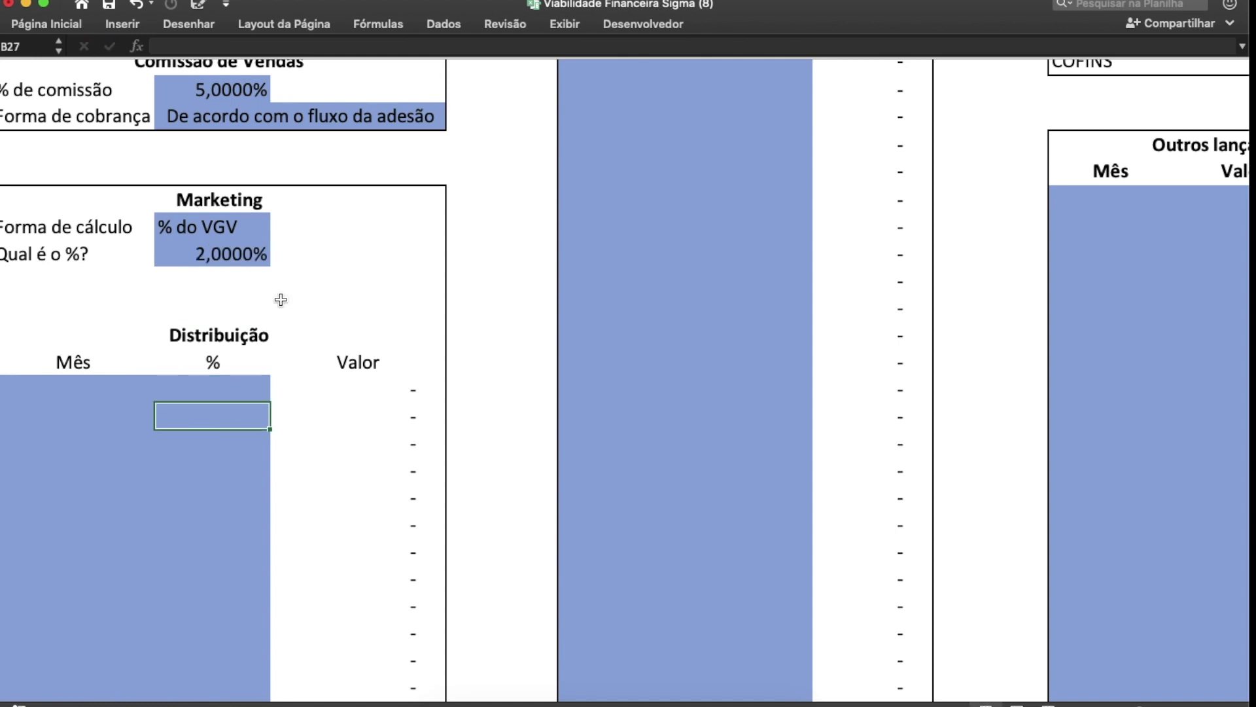
Step: Try Valor Fixo as the Marketing Forma de cálculo with a value of 300000
{"action": "left_click", "coordinate": [262, 229]}
{"action": "left_click", "coordinate": [277, 231]}
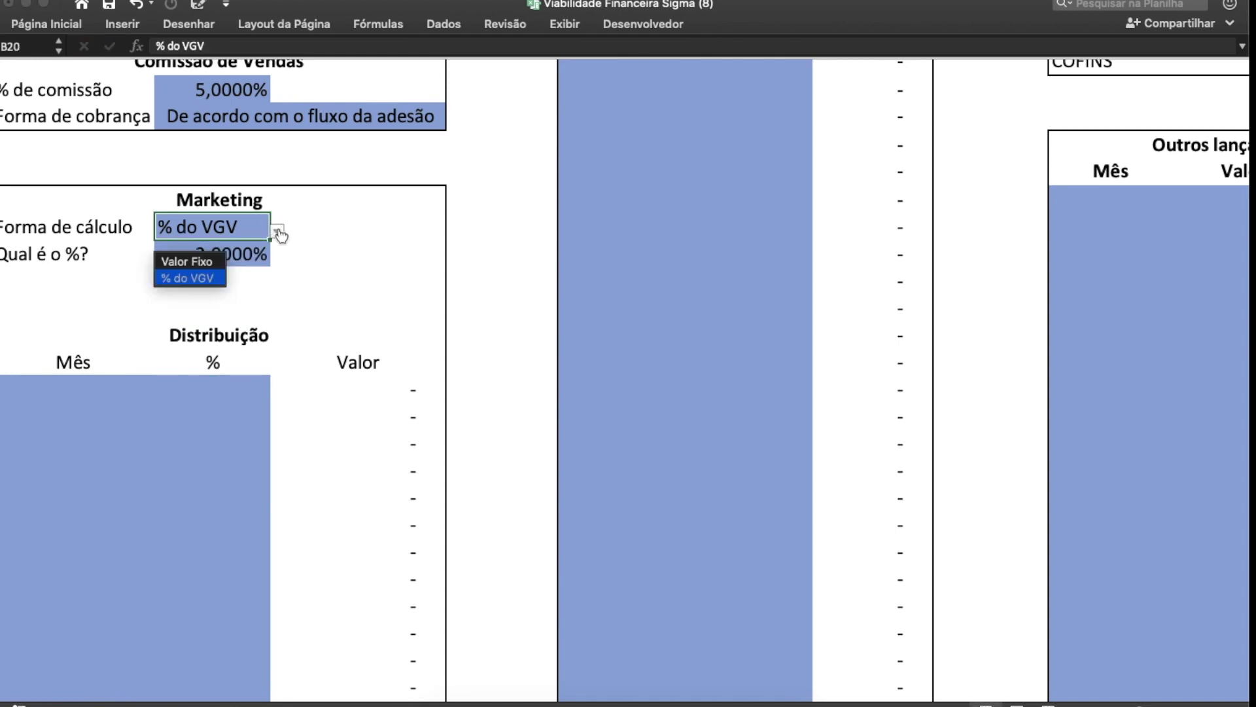
{"action": "left_click", "coordinate": [203, 261]}
{"action": "left_click", "coordinate": [207, 289]}
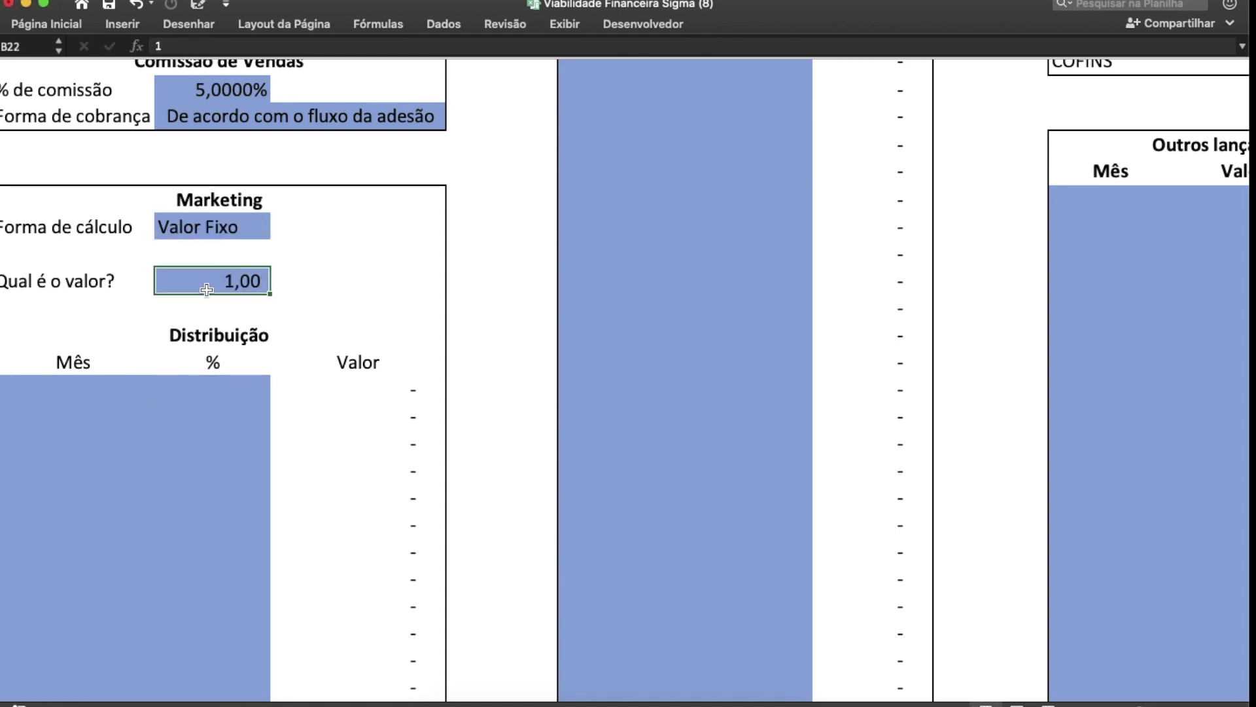
{"action": "type", "text": "300000"}
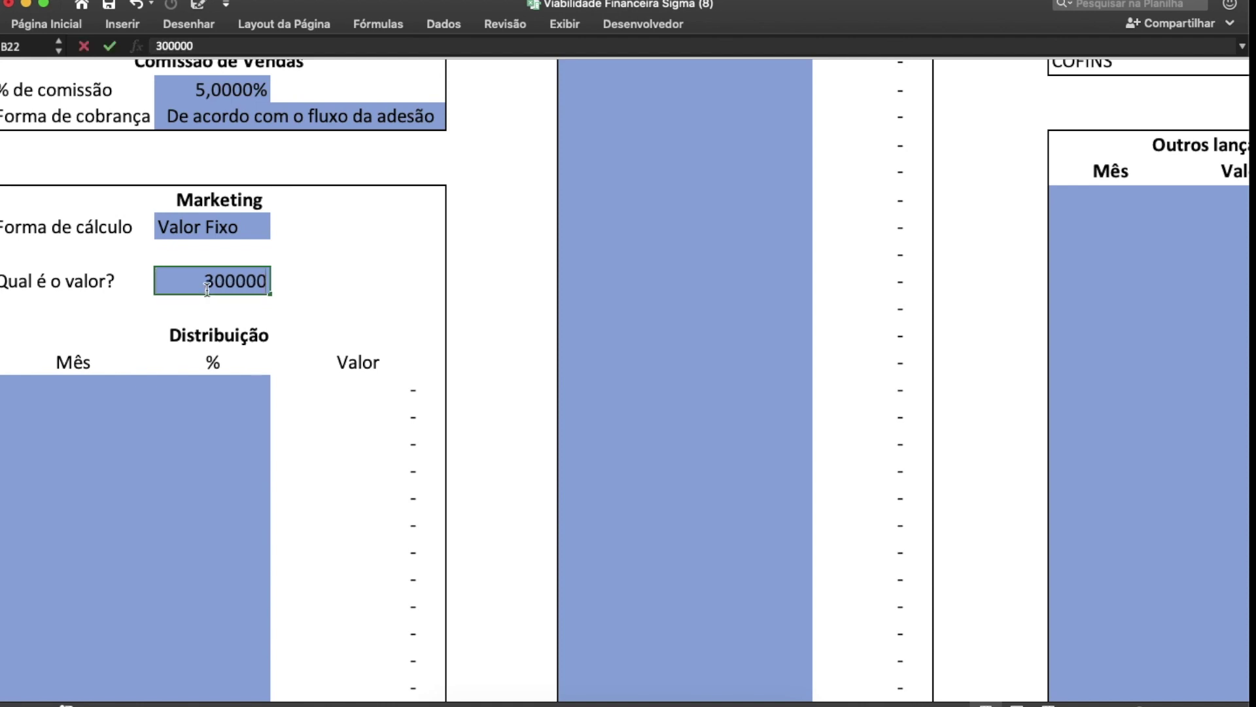
{"action": "key", "text": "Return"}
Step: Switch the Marketing Forma de cálculo back to % do VGV
{"action": "left_click", "coordinate": [255, 229]}
{"action": "left_click", "coordinate": [278, 231]}
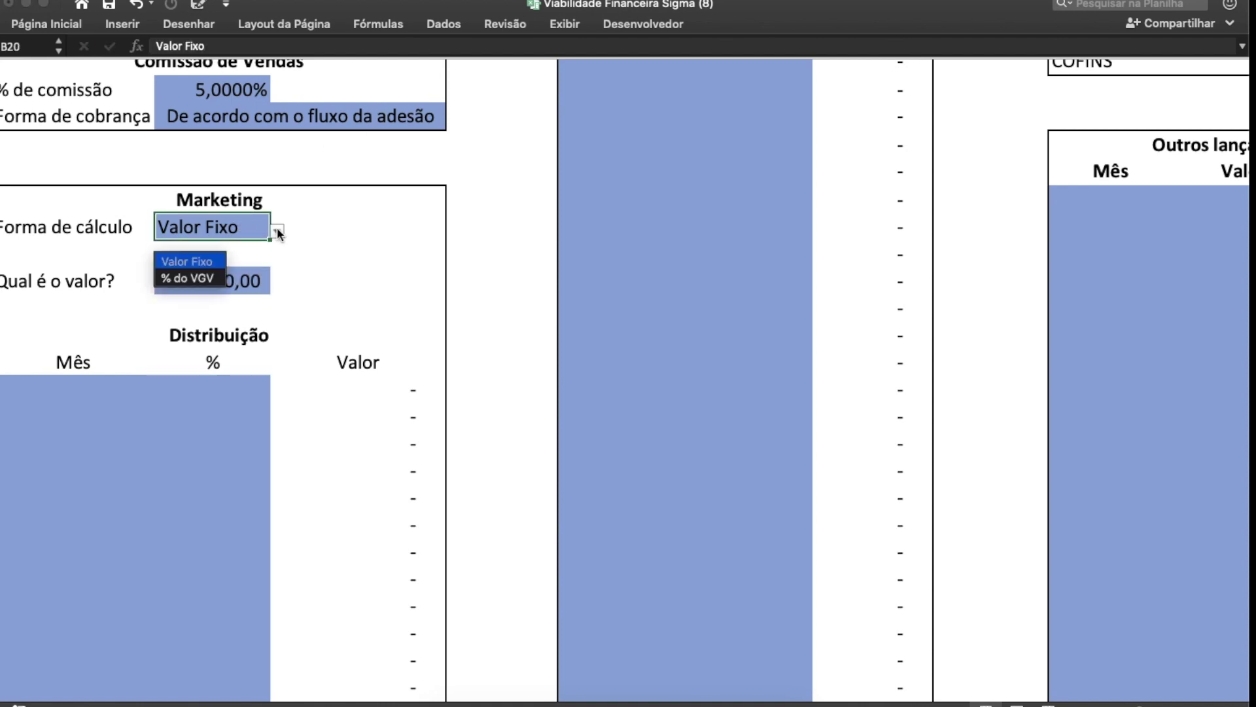
{"action": "left_click", "coordinate": [210, 287]}
{"action": "left_click", "coordinate": [239, 233]}
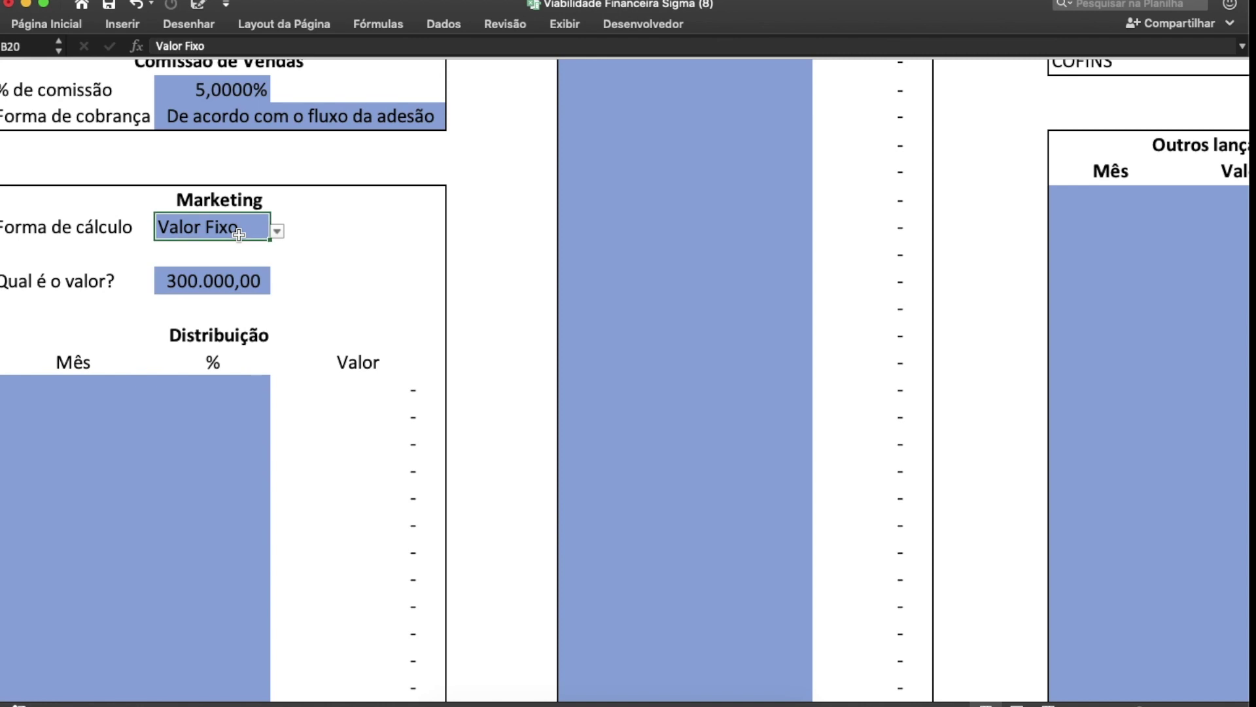
{"action": "left_click", "coordinate": [277, 231]}
{"action": "left_click", "coordinate": [202, 279]}
{"action": "left_click", "coordinate": [210, 252]}
Step: Enter months 16, 17, 18, 19 and 20 in the Mês column of the Marketing Distribuição
{"action": "left_click", "coordinate": [73, 405]}
{"action": "left_click", "coordinate": [126, 388]}
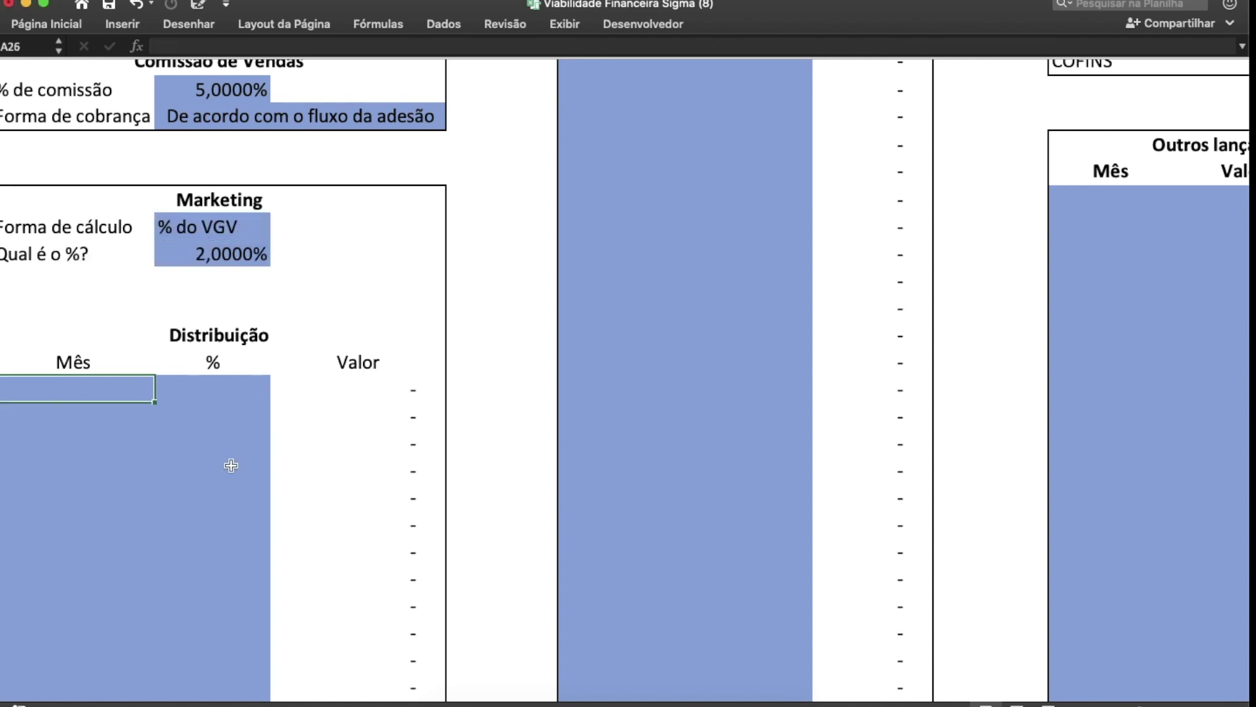
{"action": "type", "text": "26"}
{"action": "key", "text": "Return"}
{"action": "key", "text": "Up"}
{"action": "type", "text": "16"}
{"action": "key", "text": "Return"}
{"action": "type", "text": "17"}
{"action": "key", "text": "Return"}
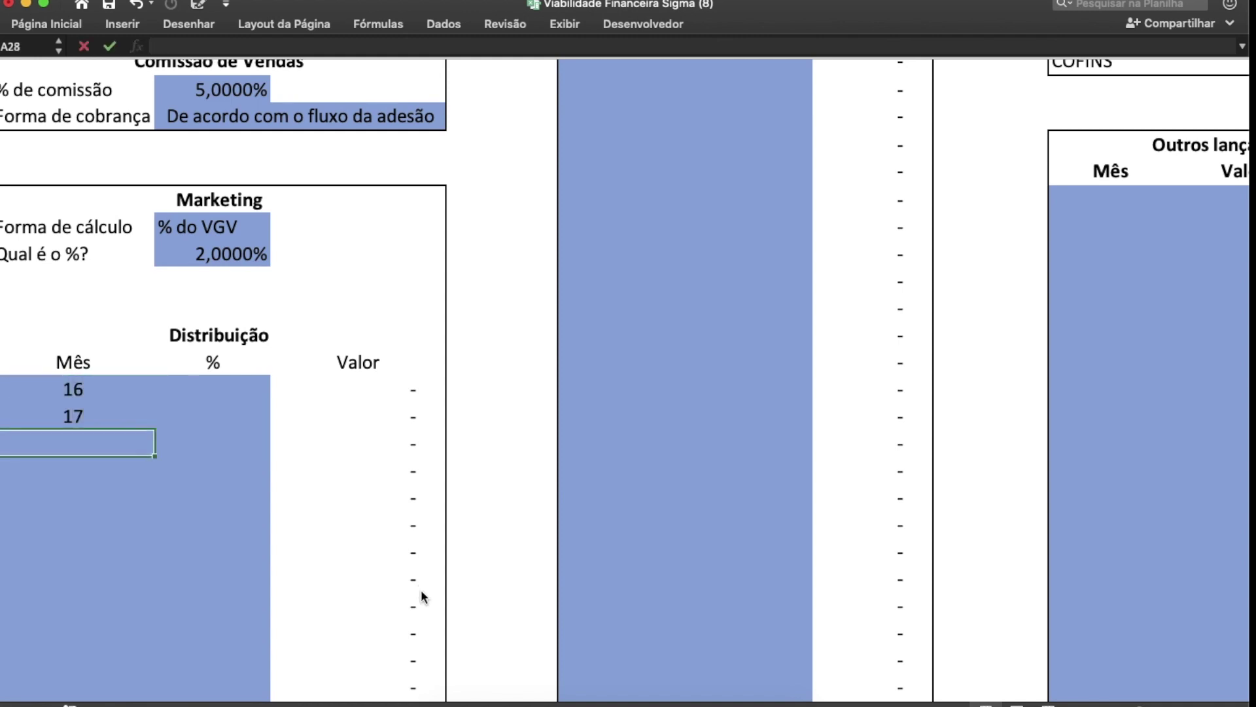
{"action": "type", "text": "18"}
{"action": "key", "text": "Return"}
{"action": "type", "text": "19"}
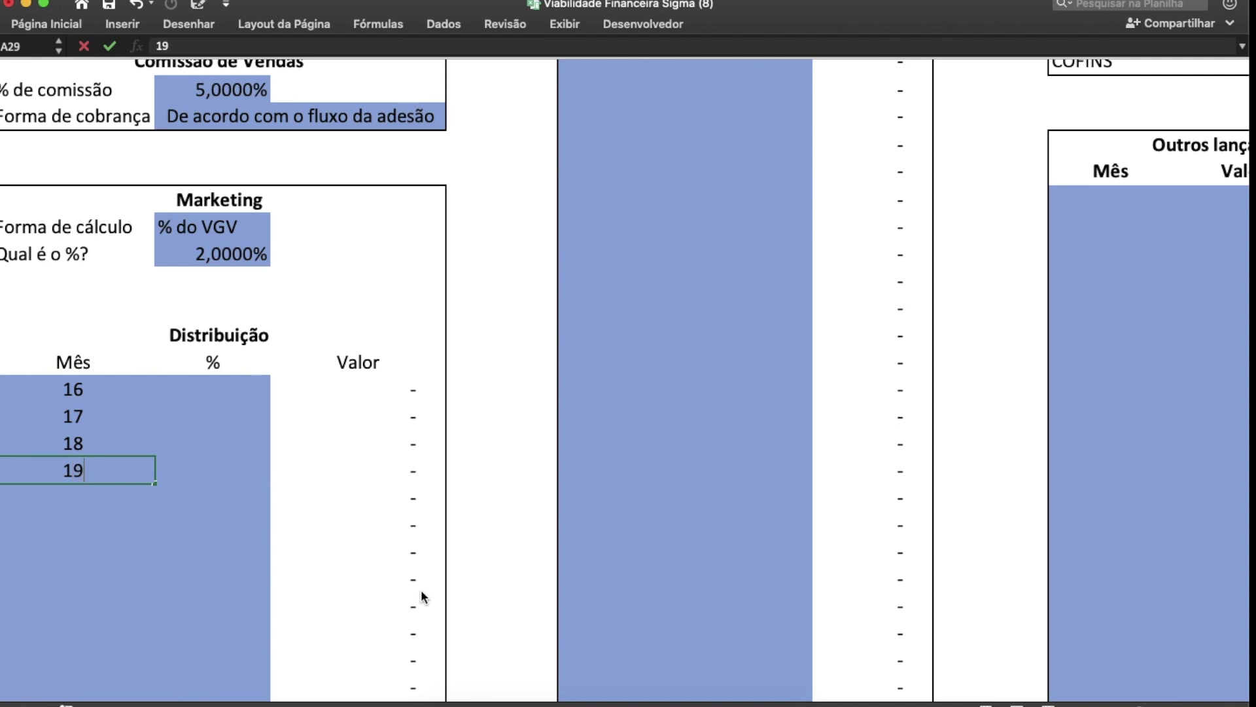
{"action": "key", "text": "Return"}
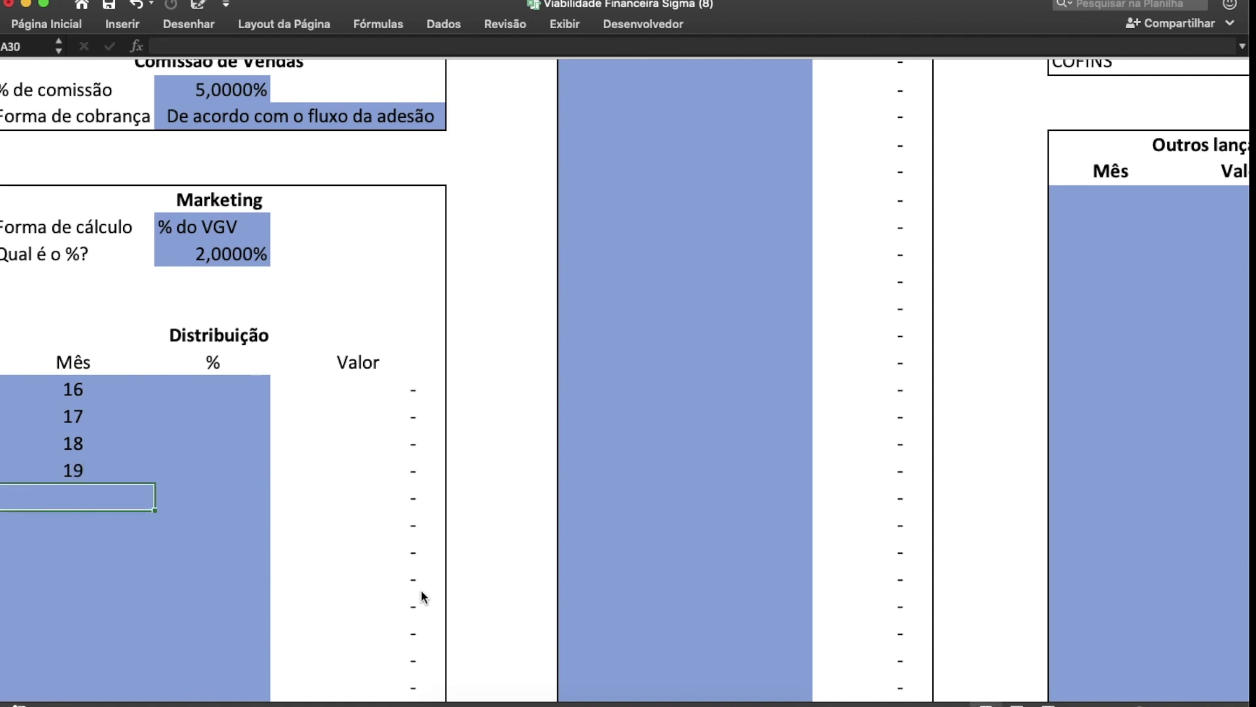
{"action": "type", "text": "20"}
{"action": "key", "text": "Return"}
Step: Fill the Marketing Distribuição percentages with 20% for each of months 16 to 20
{"action": "key", "text": "Up"}
{"action": "key", "text": "Right"}
{"action": "key", "text": "shift+Up"}
{"action": "key", "text": "shift+Up"}
{"action": "key", "text": "shift+Up"}
{"action": "key", "text": "shift+Up"}
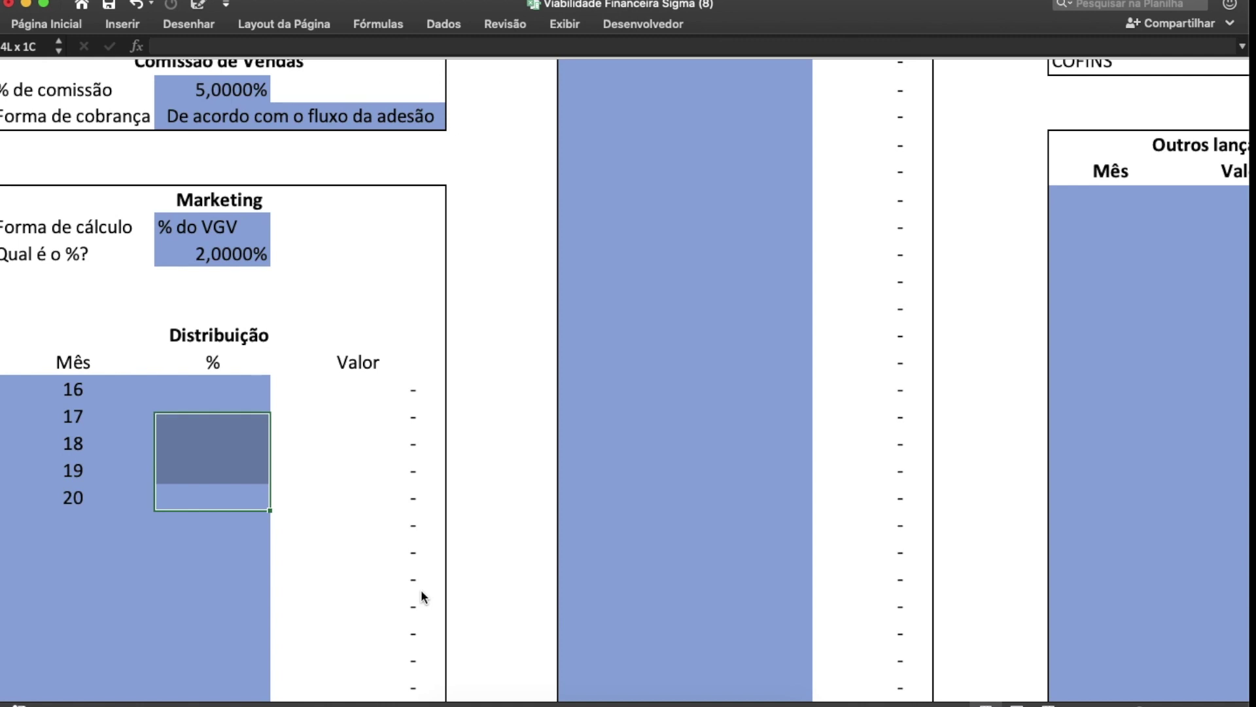
{"action": "type", "text": "2%"}
{"action": "key", "text": "ctrl+Return"}
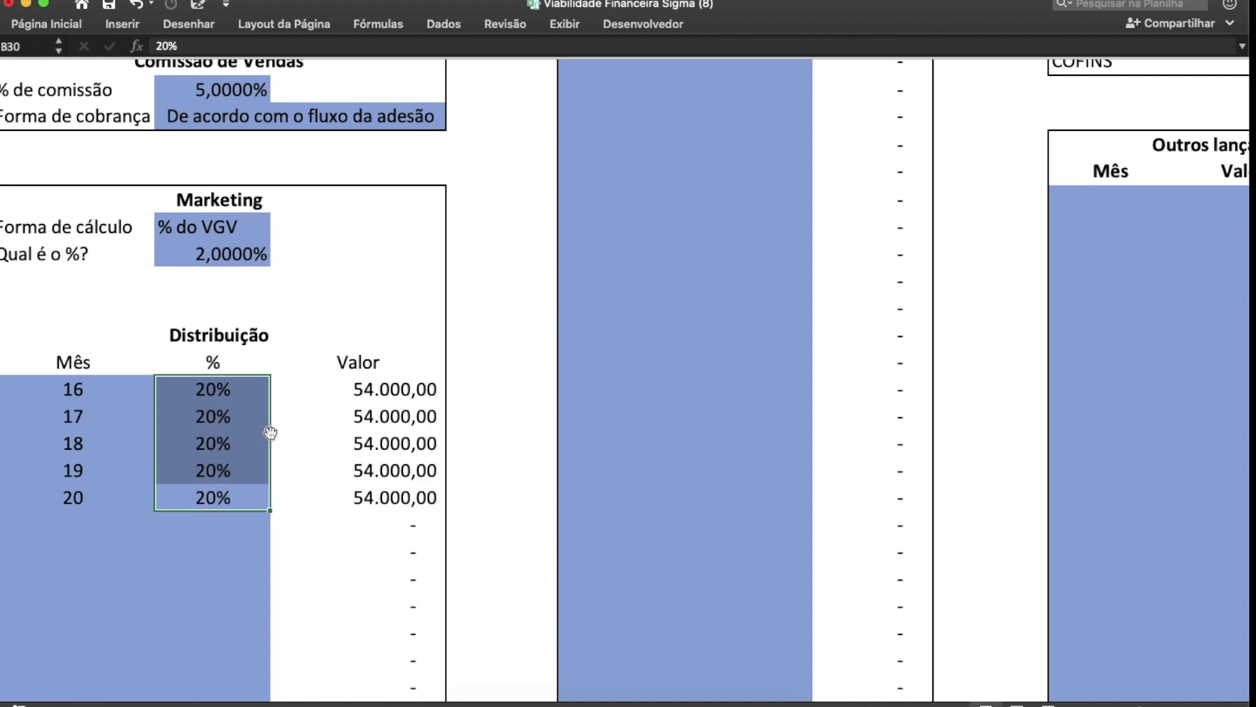
{"action": "left_click", "coordinate": [211, 387]}
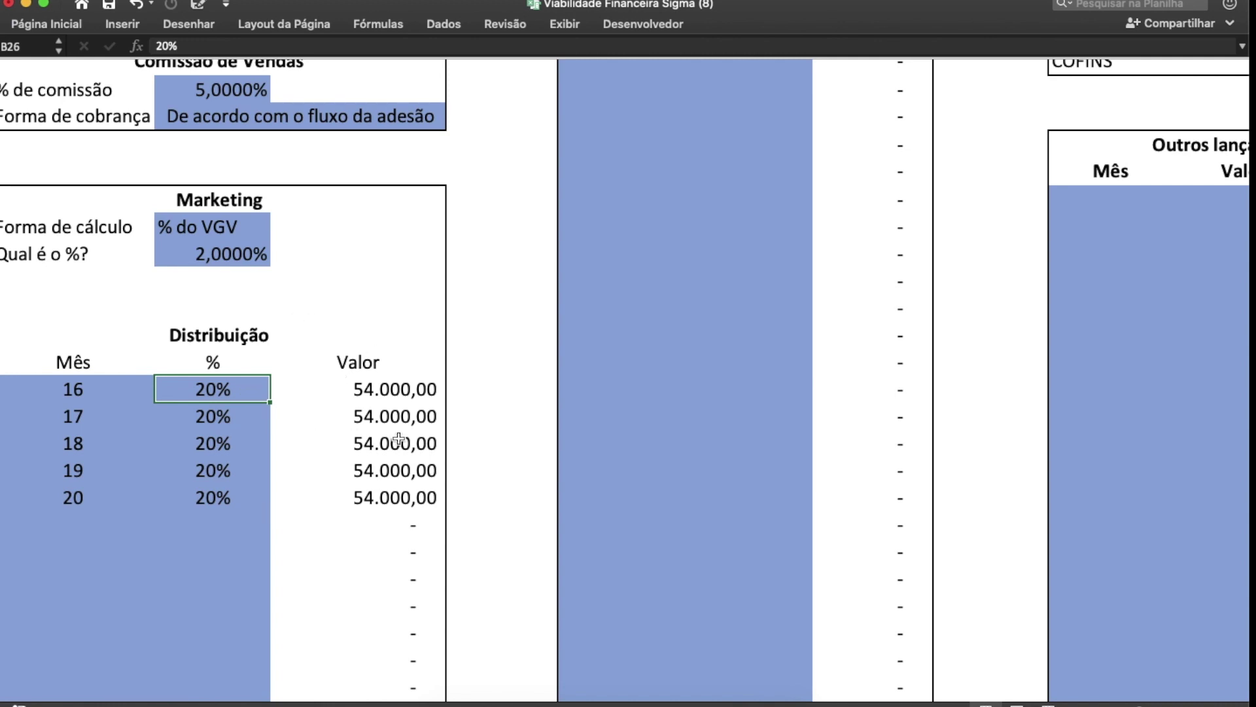
Step: Change the Marketing percentage of the VGV to 3%
{"action": "left_click", "coordinate": [204, 252]}
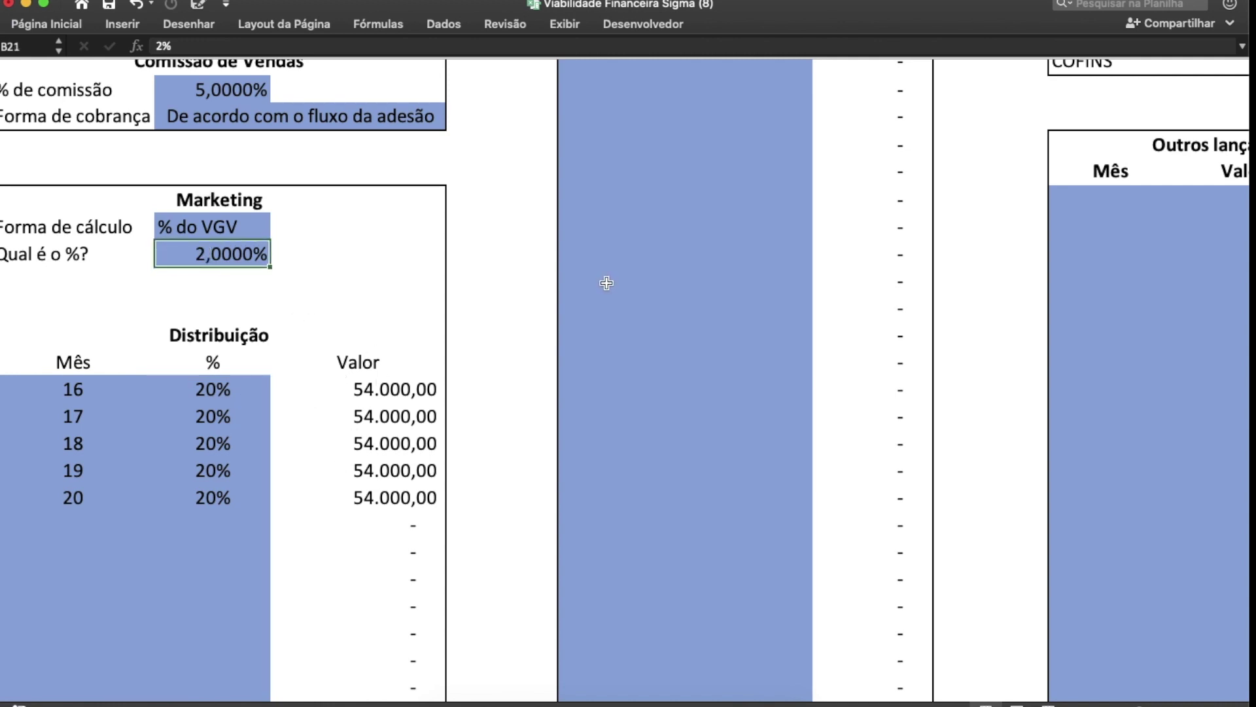
{"action": "type", "text": "3%"}
{"action": "key", "text": "Return"}
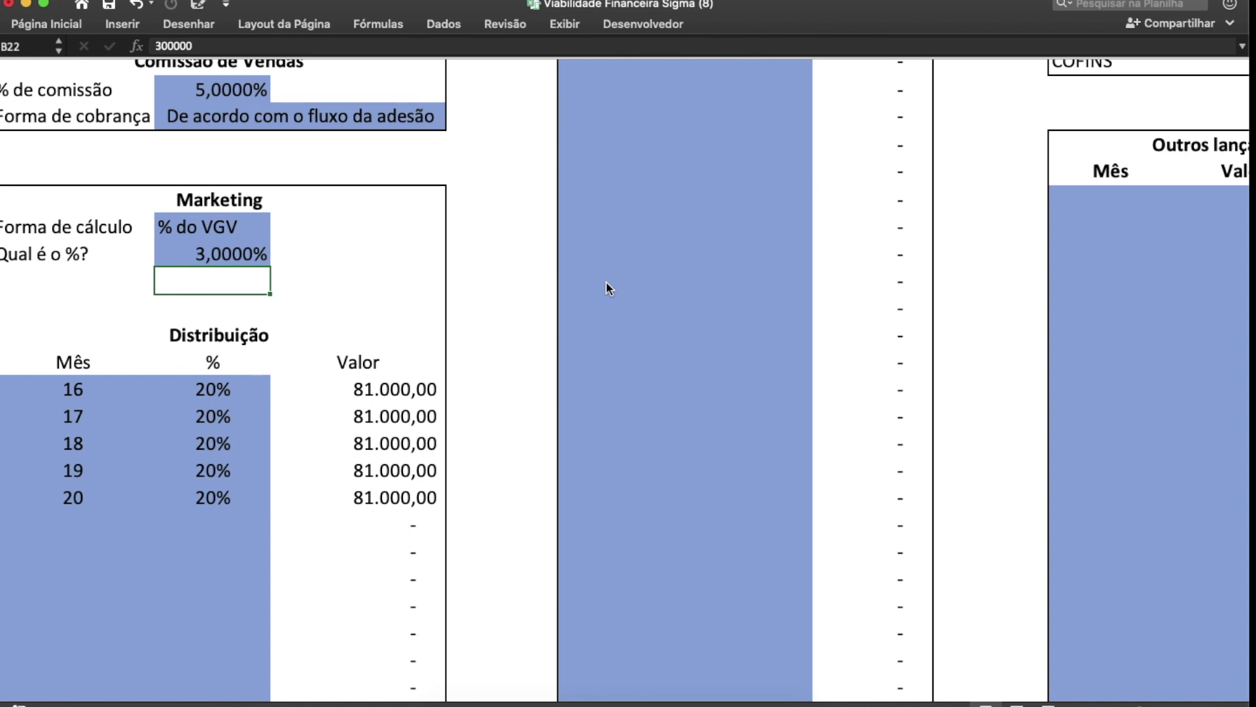
Step: Set the Tx para cálculo de VP % a.m. to 1%
{"action": "scroll", "coordinate": [606, 282], "scroll_direction": "up", "scroll_amount": 10}
{"action": "scroll", "coordinate": [623, 280], "scroll_direction": "right", "scroll_amount": 5}
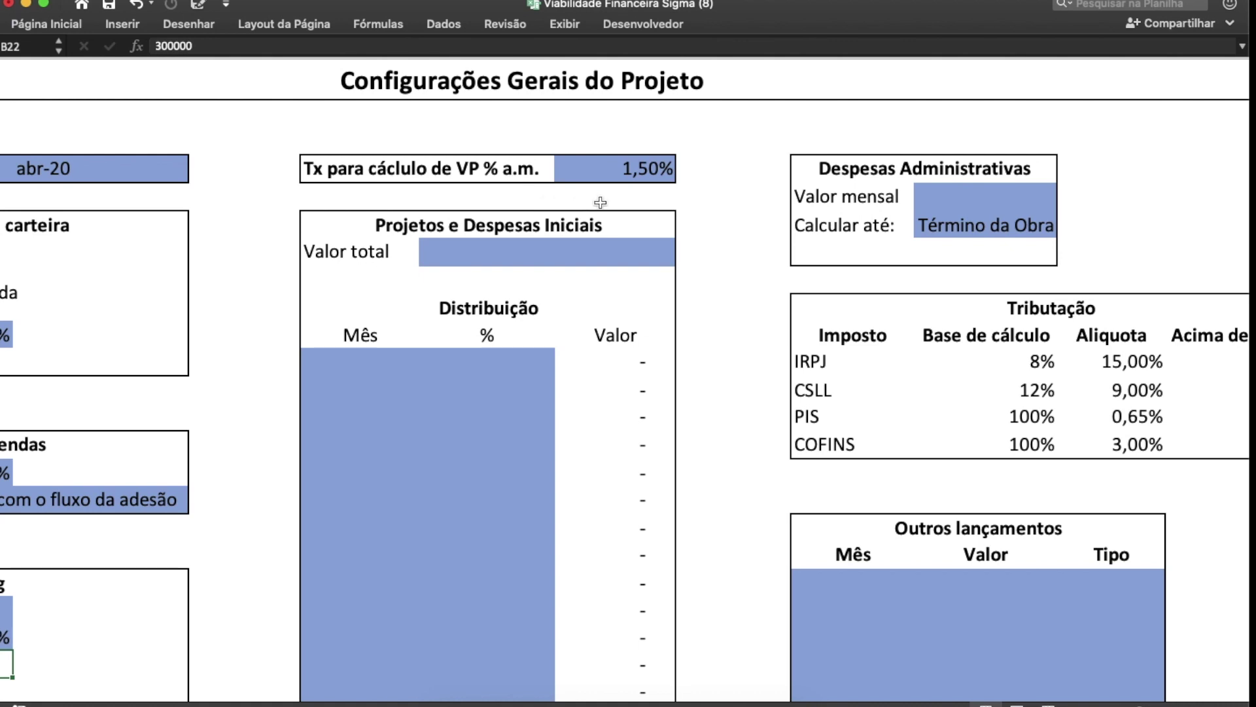
{"action": "left_click", "coordinate": [664, 173]}
{"action": "key", "text": "BackSpace"}
{"action": "type", "text": "1"}
{"action": "key", "text": "Return"}
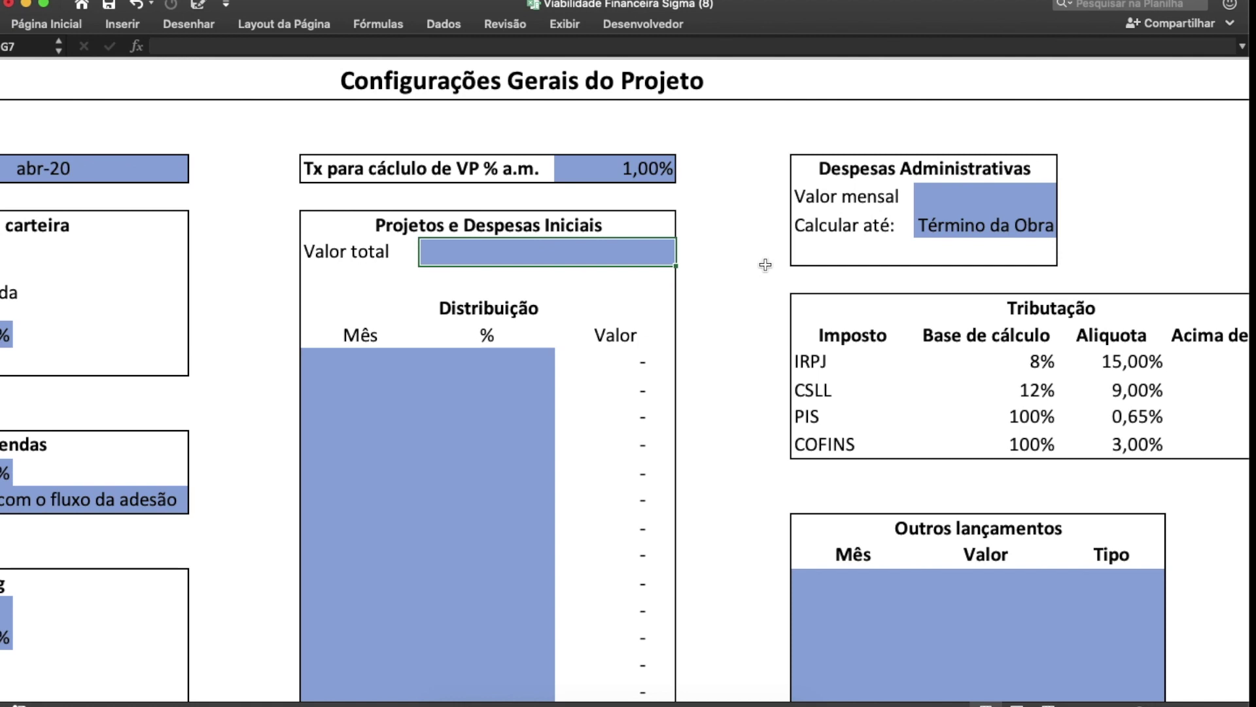
Step: Set the Valor total of Projetos e Despesas Iniciais to 200000
{"action": "type", "text": "2000000"}
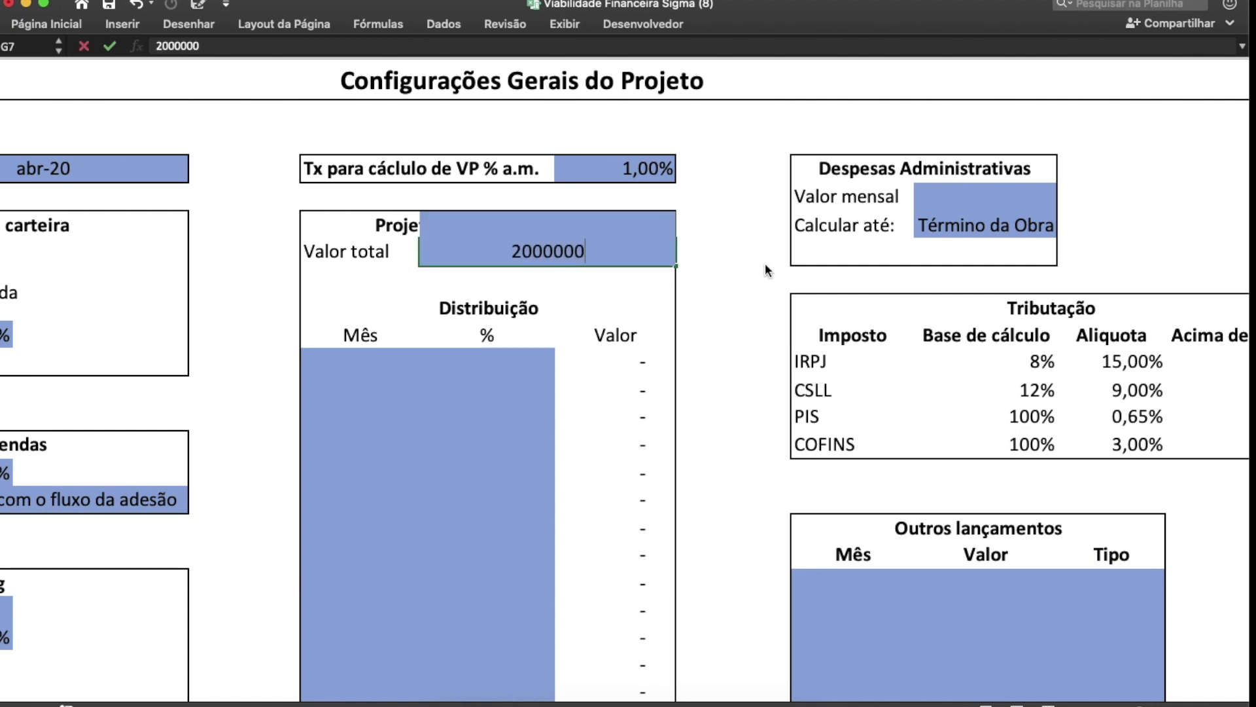
{"action": "key", "text": "Return"}
{"action": "key", "text": "Up"}
{"action": "type", "text": "200.0"}
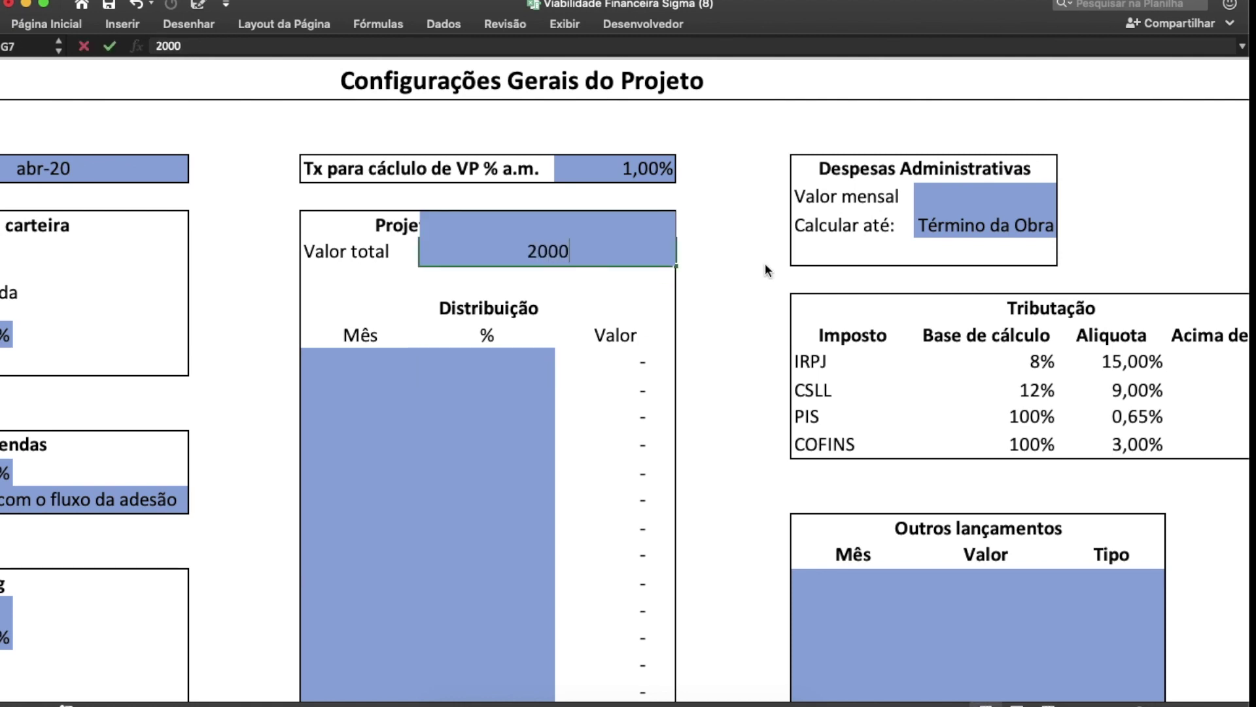
{"action": "type", "text": "00"}
{"action": "key", "text": "Right"}
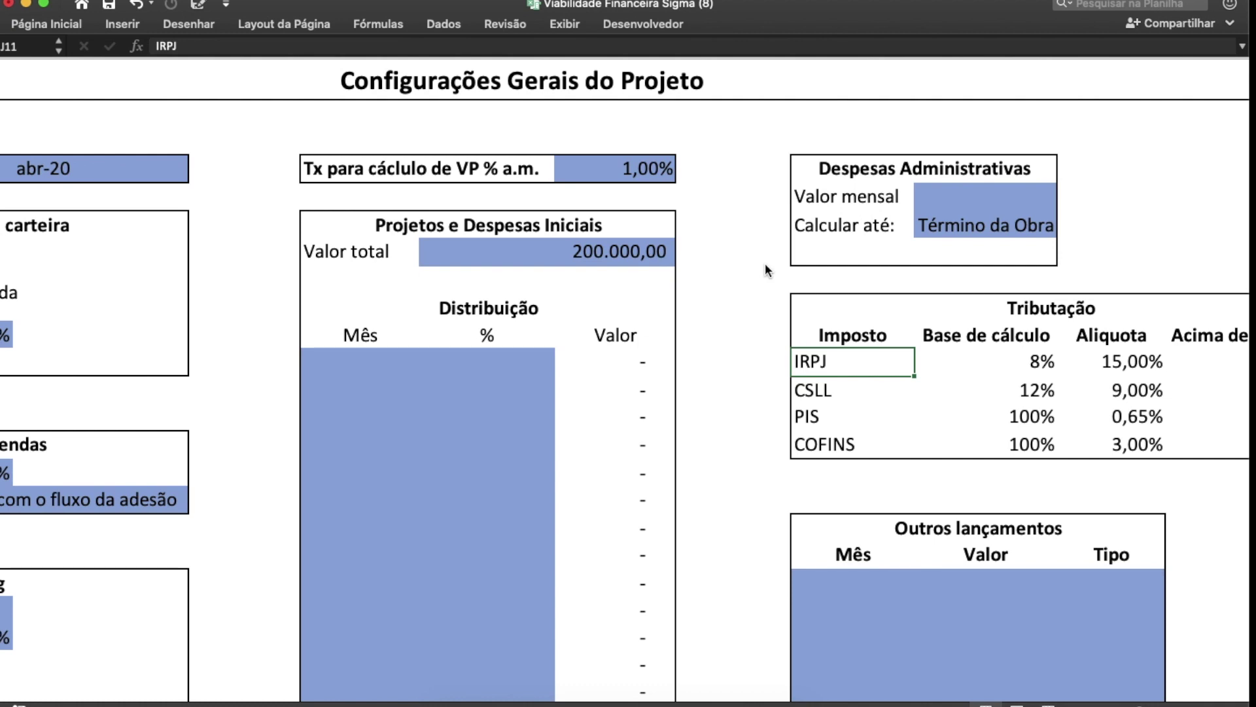
Step: Fill the Mês column of the Projetos e Despesas Iniciais Distribuição with months 0 to 9
{"action": "left_click", "coordinate": [361, 362]}
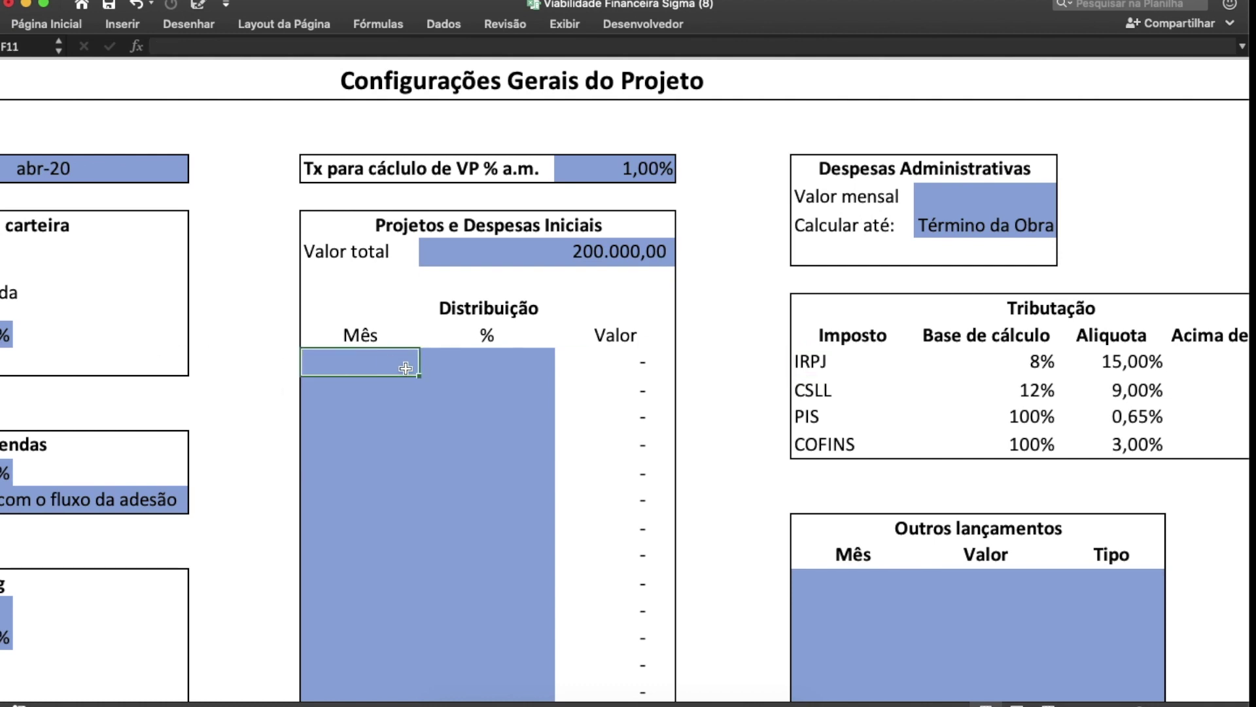
{"action": "type", "text": "0"}
{"action": "key", "text": "Return"}
{"action": "type", "text": "1"}
{"action": "key", "text": "Return"}
{"action": "type", "text": "2"}
{"action": "key", "text": "Return"}
{"action": "left_click_drag", "start_coordinate": [361, 366], "coordinate": [409, 612]}
Step: Assign 10% to each of months 0 to 9 in the Projetos e Despesas Iniciais Distribuição
{"action": "left_click_drag", "start_coordinate": [499, 364], "coordinate": [483, 614]}
{"action": "type", "text": "10%"}
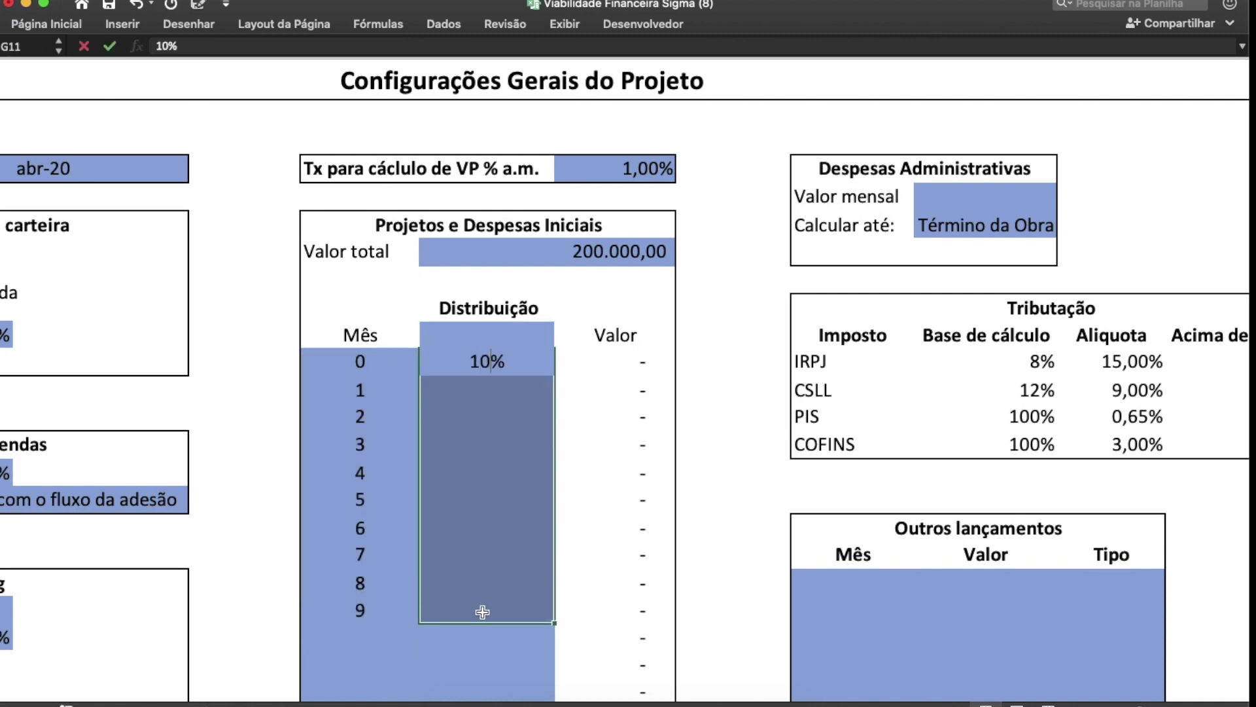
{"action": "key", "text": "ctrl+Return"}
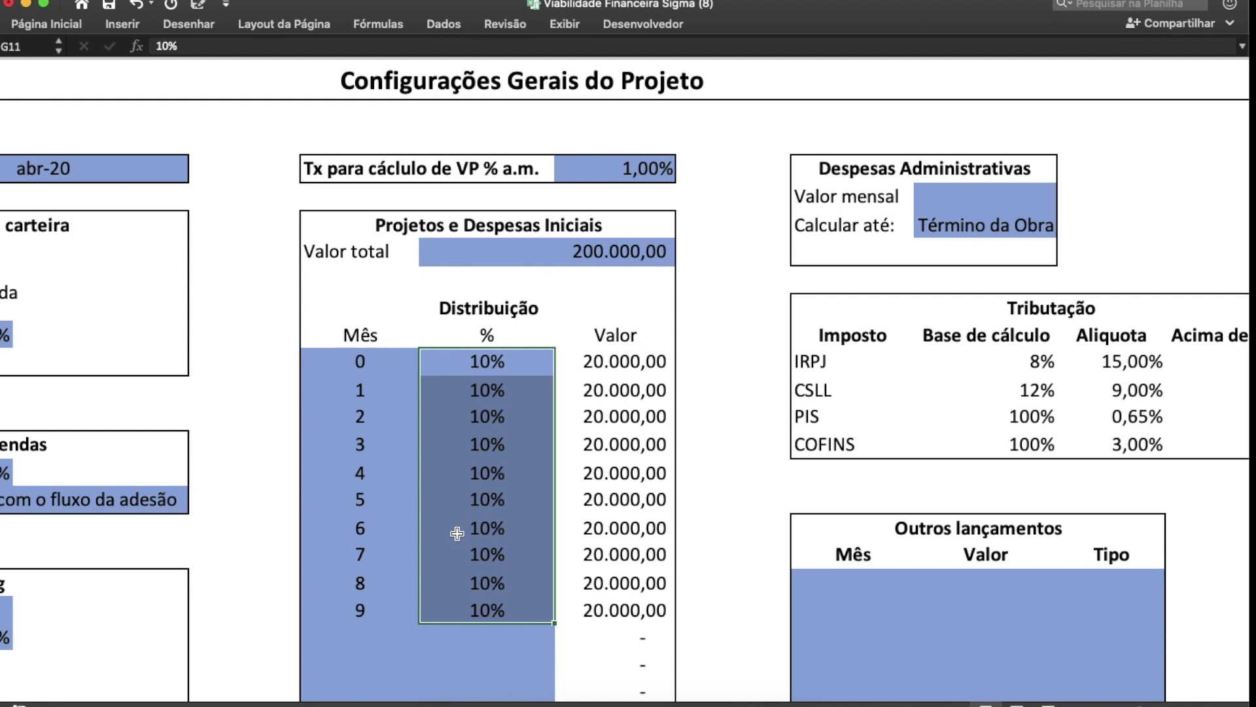
{"action": "left_click", "coordinate": [487, 528]}
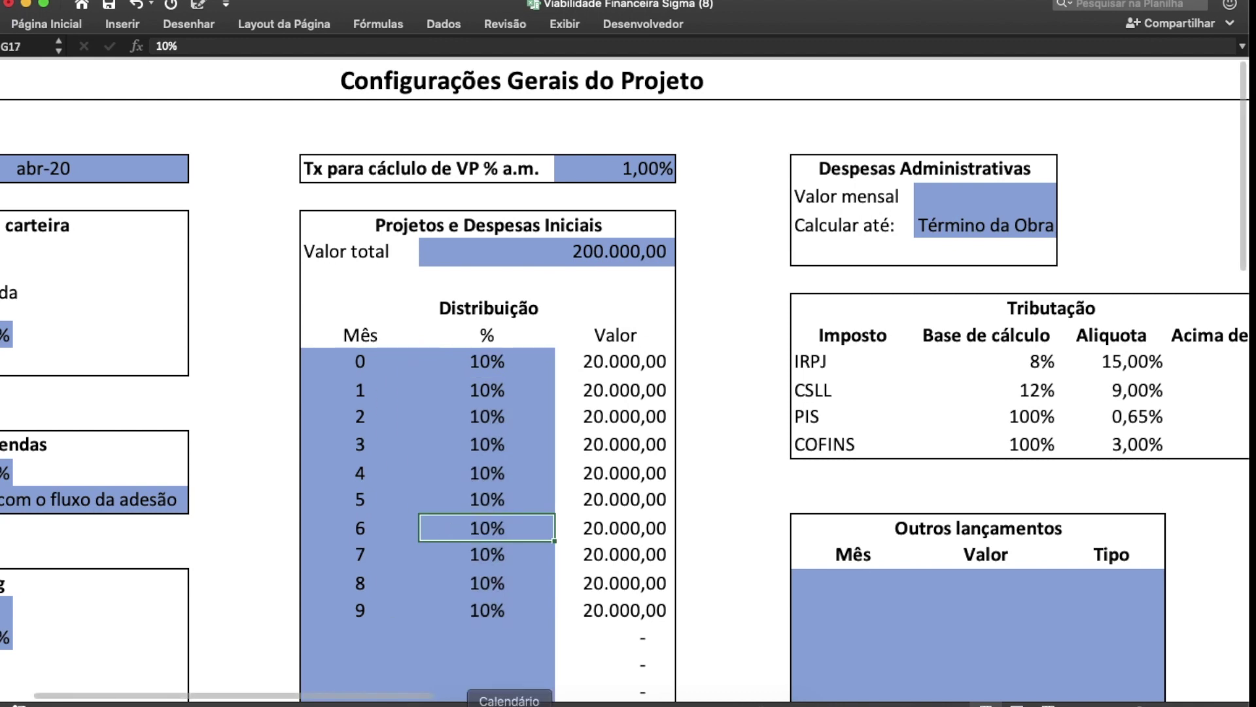
{"action": "scroll", "coordinate": [524, 656], "scroll_direction": "down", "scroll_amount": 10}
{"action": "scroll", "coordinate": [524, 656], "scroll_direction": "up", "scroll_amount": 10}
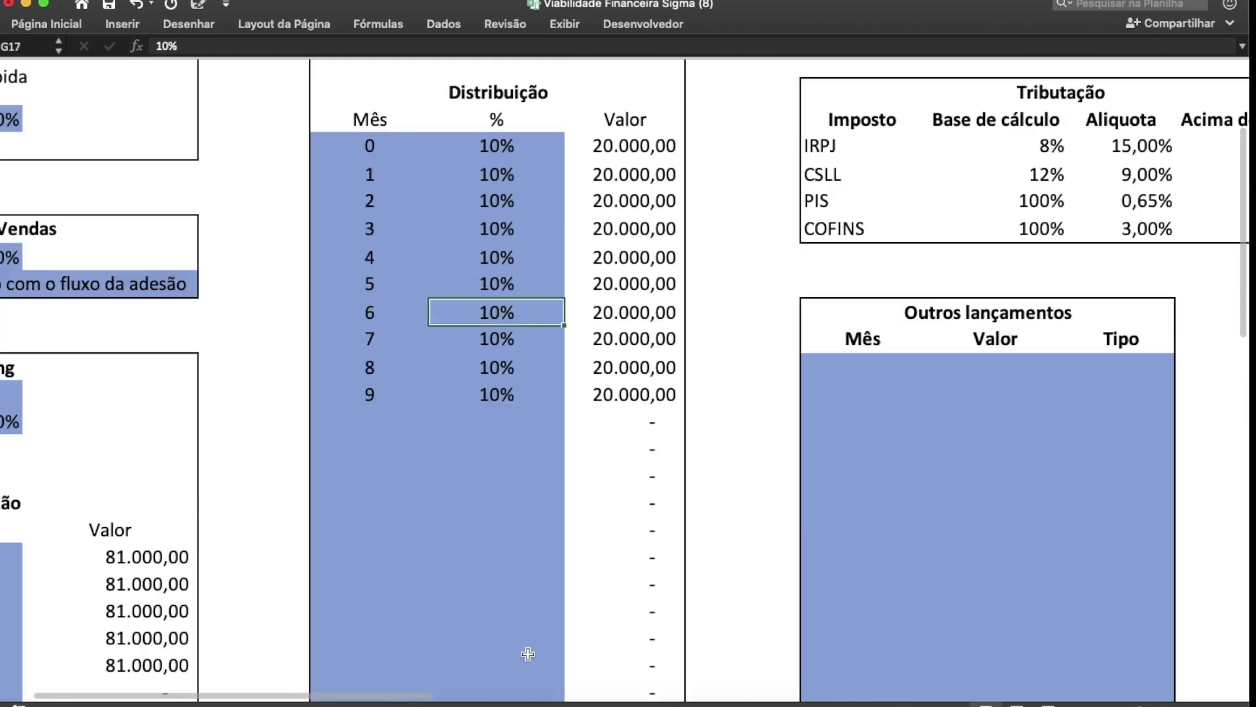
Step: Set the Valor mensal of Despesas Administrativas to 5000
{"action": "scroll", "coordinate": [537, 650], "scroll_direction": "right", "scroll_amount": 5}
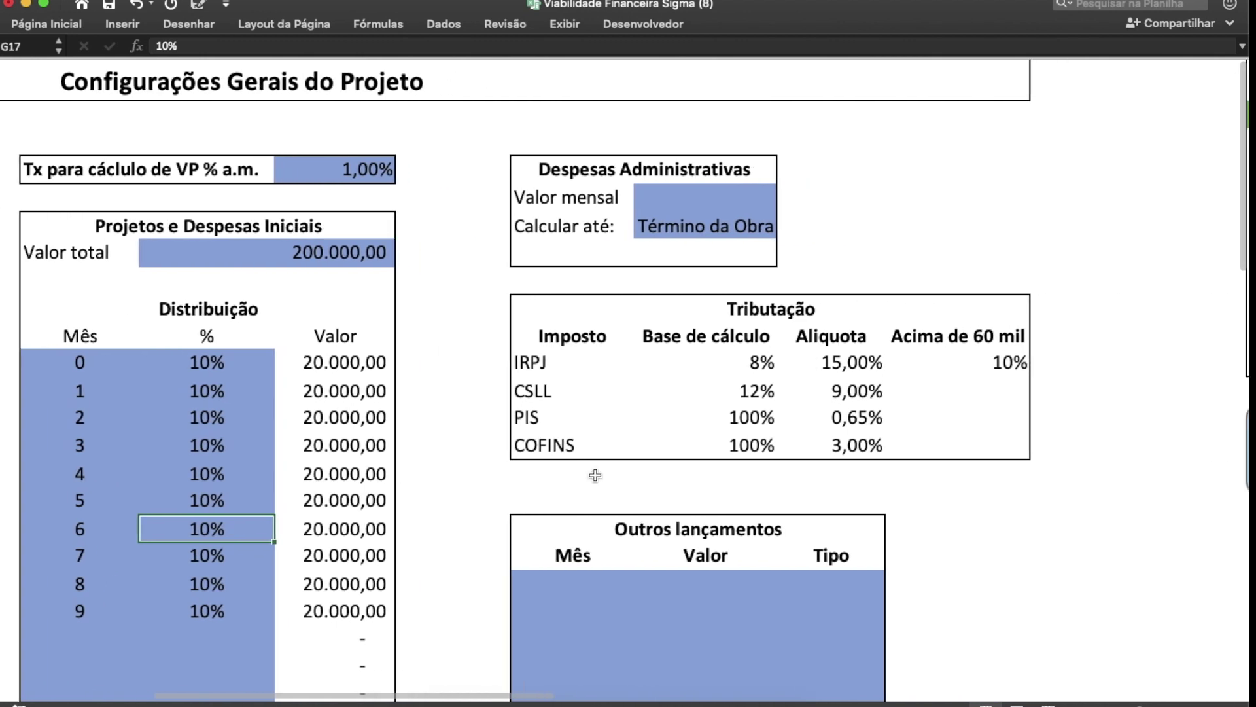
{"action": "left_click", "coordinate": [674, 187]}
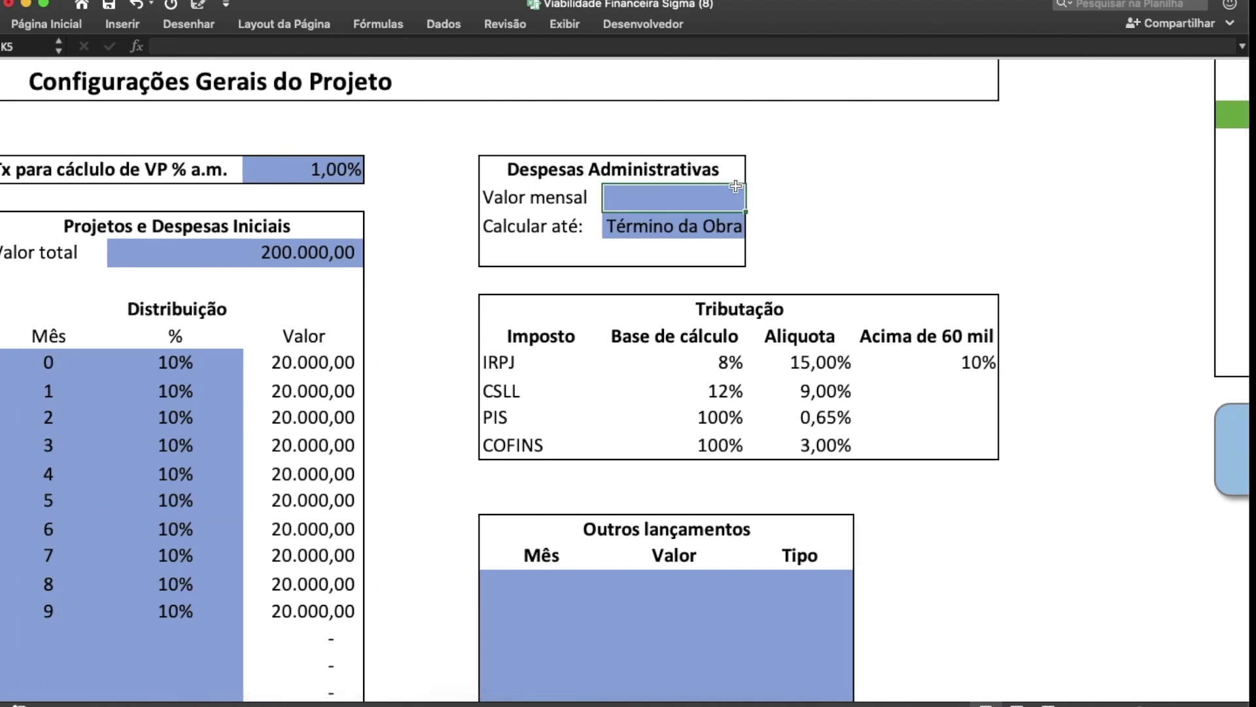
{"action": "type", "text": "5000"}
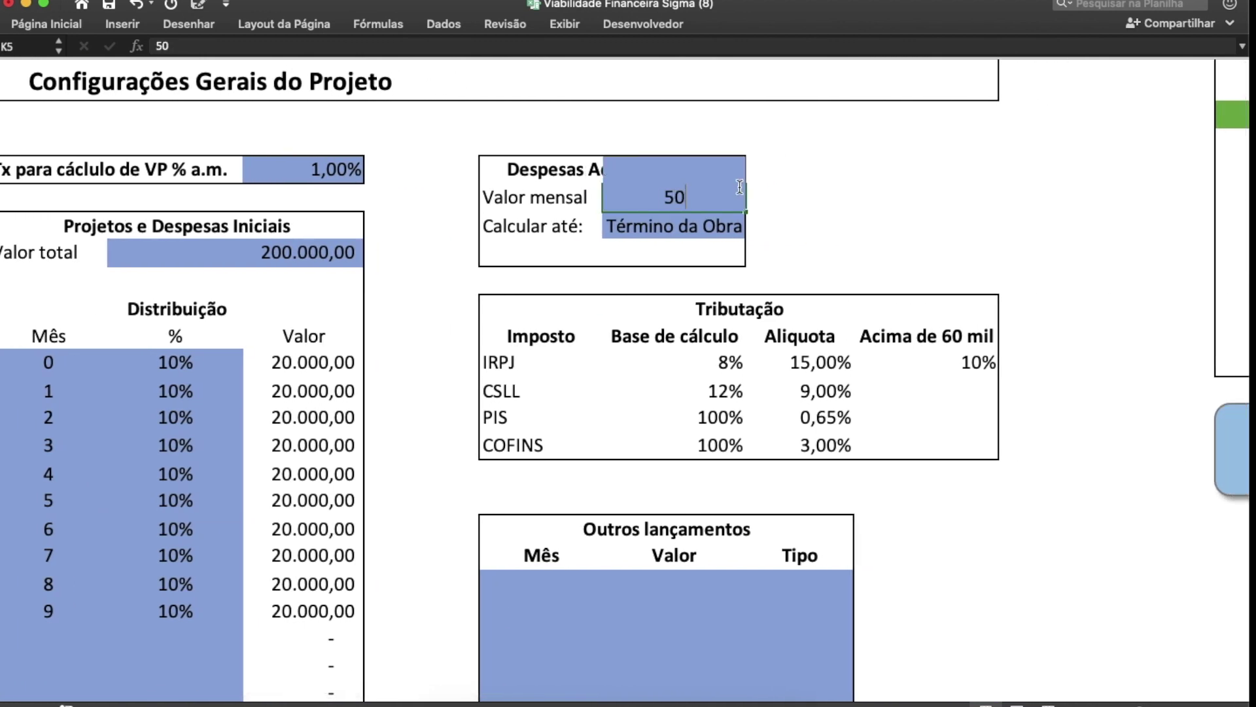
{"action": "key", "text": "Return"}
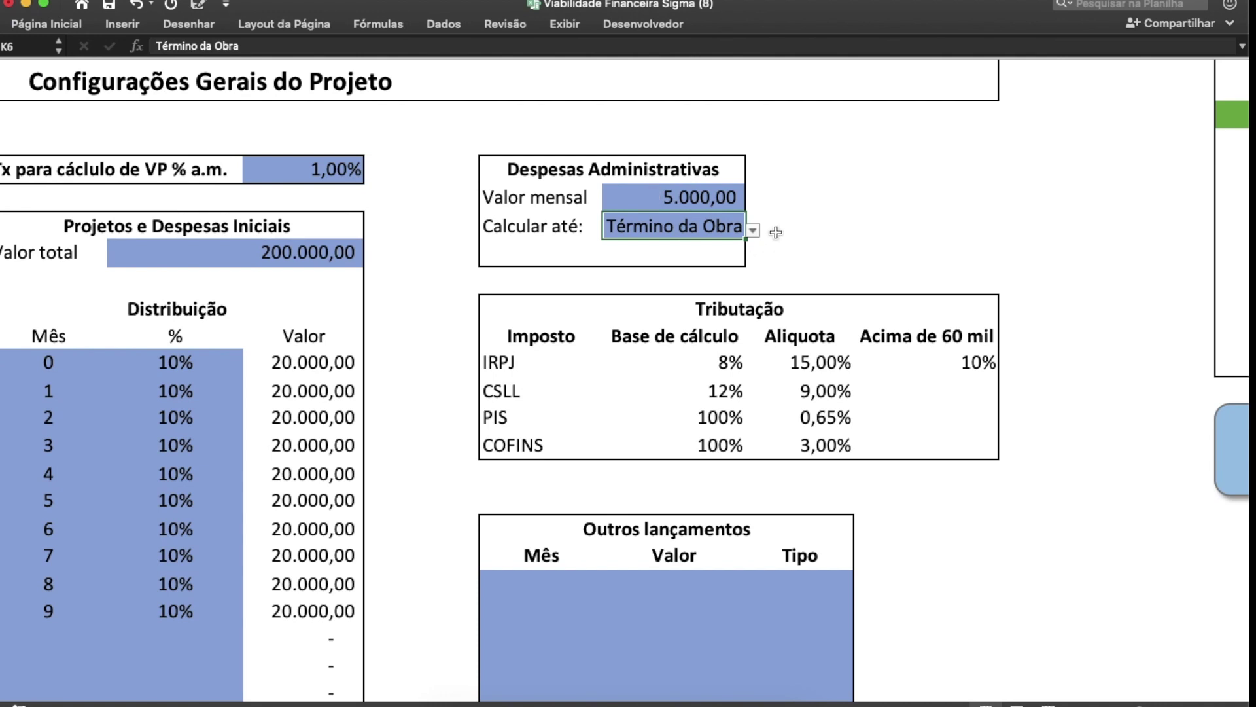
Step: Set Calcular até for Despesas Administrativas to Mês fixo and enter month 18
{"action": "left_click", "coordinate": [753, 230]}
{"action": "left_click", "coordinate": [605, 231]}
{"action": "left_click", "coordinate": [753, 229]}
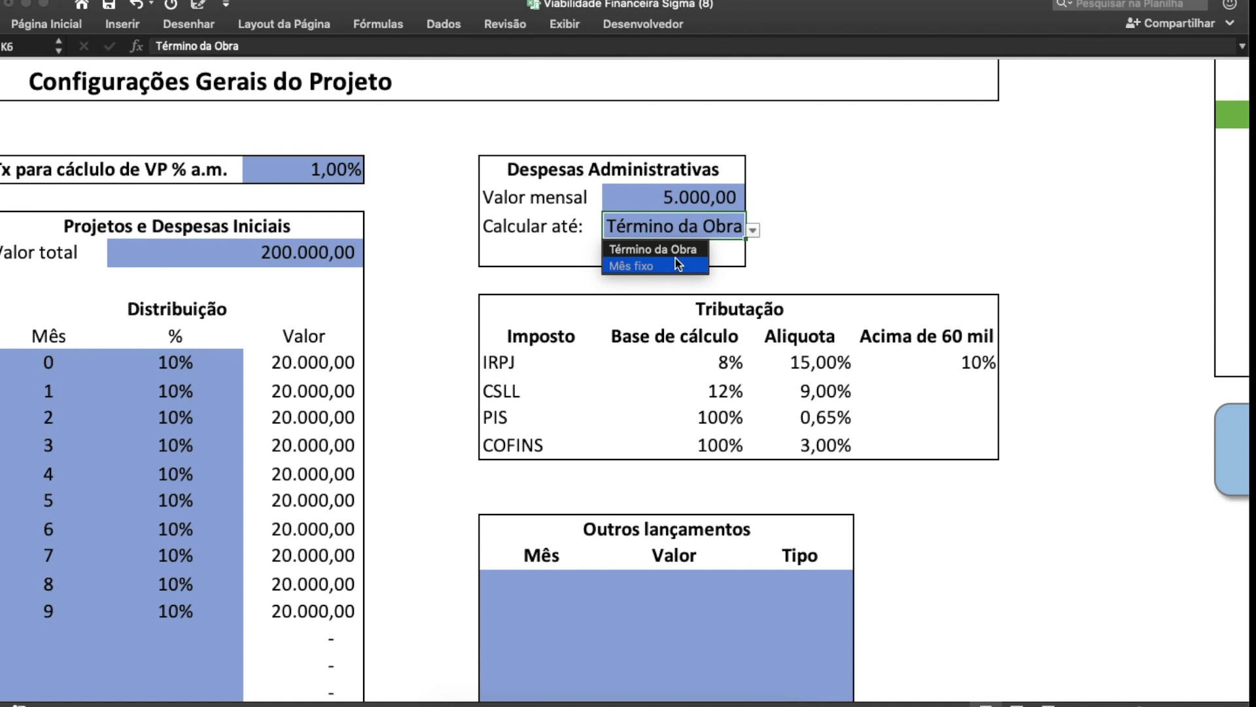
{"action": "left_click", "coordinate": [645, 262]}
{"action": "left_click", "coordinate": [679, 255]}
{"action": "type", "text": "18"}
{"action": "key", "text": "Return"}
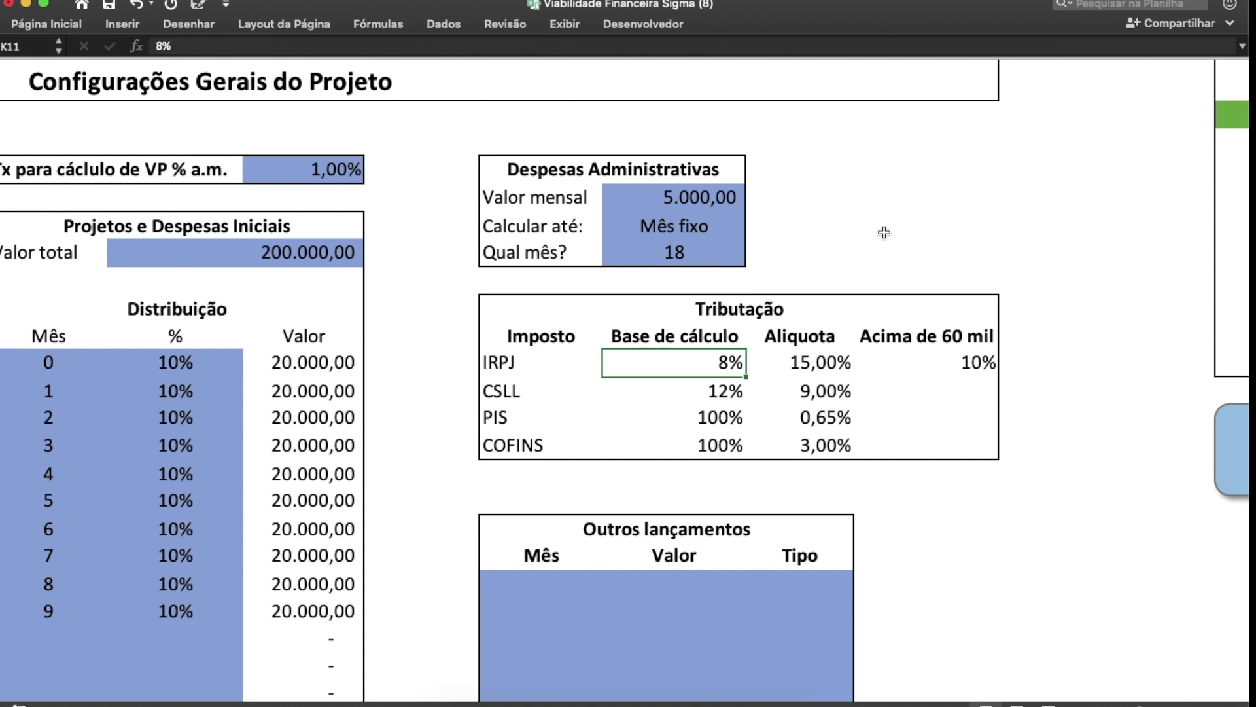
Step: Change Calcular até for Despesas Administrativas to Término da Obra and clear the fixed month
{"action": "left_click", "coordinate": [723, 229]}
{"action": "left_click", "coordinate": [753, 230]}
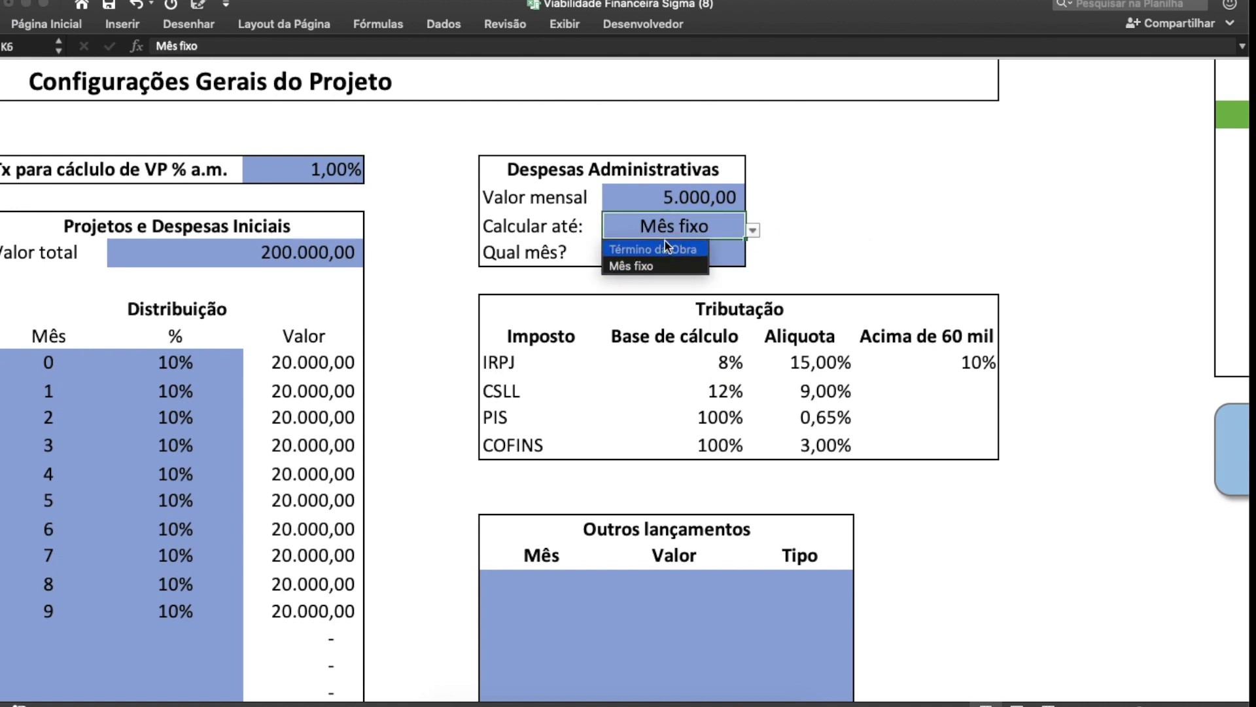
{"action": "left_click", "coordinate": [666, 248]}
{"action": "left_click", "coordinate": [666, 242]}
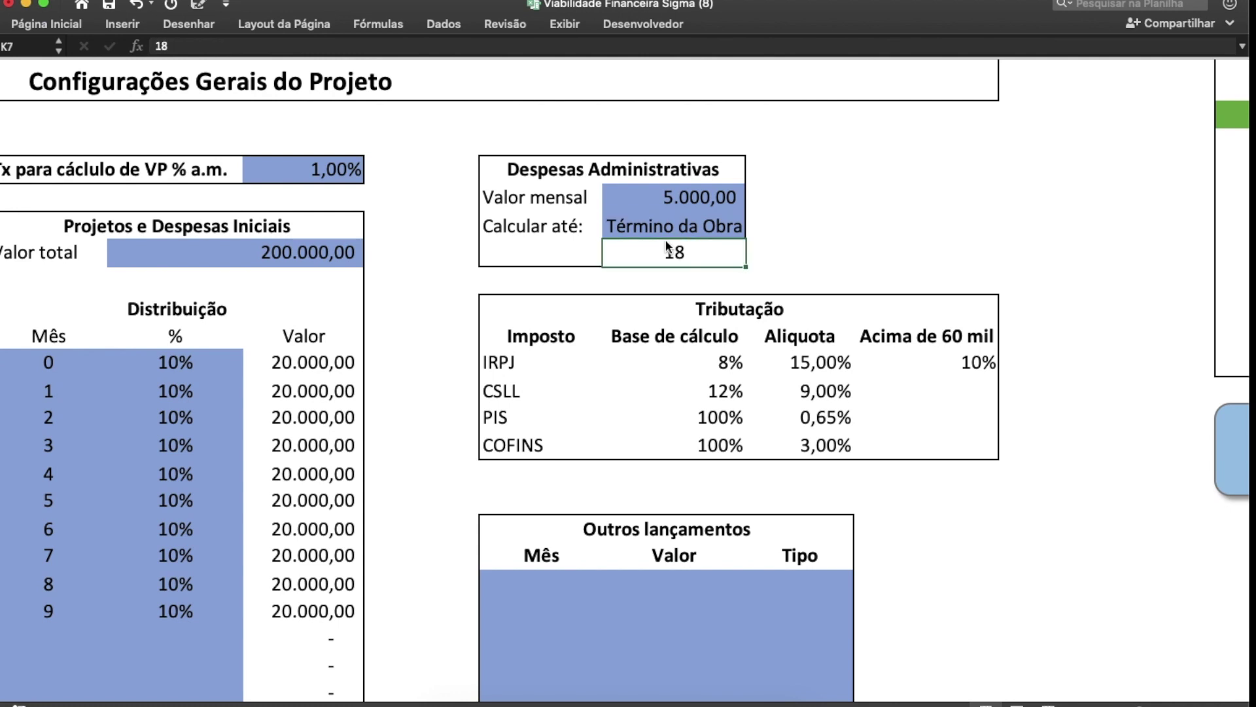
{"action": "key", "text": "Delete"}
{"action": "left_click", "coordinate": [606, 210]}
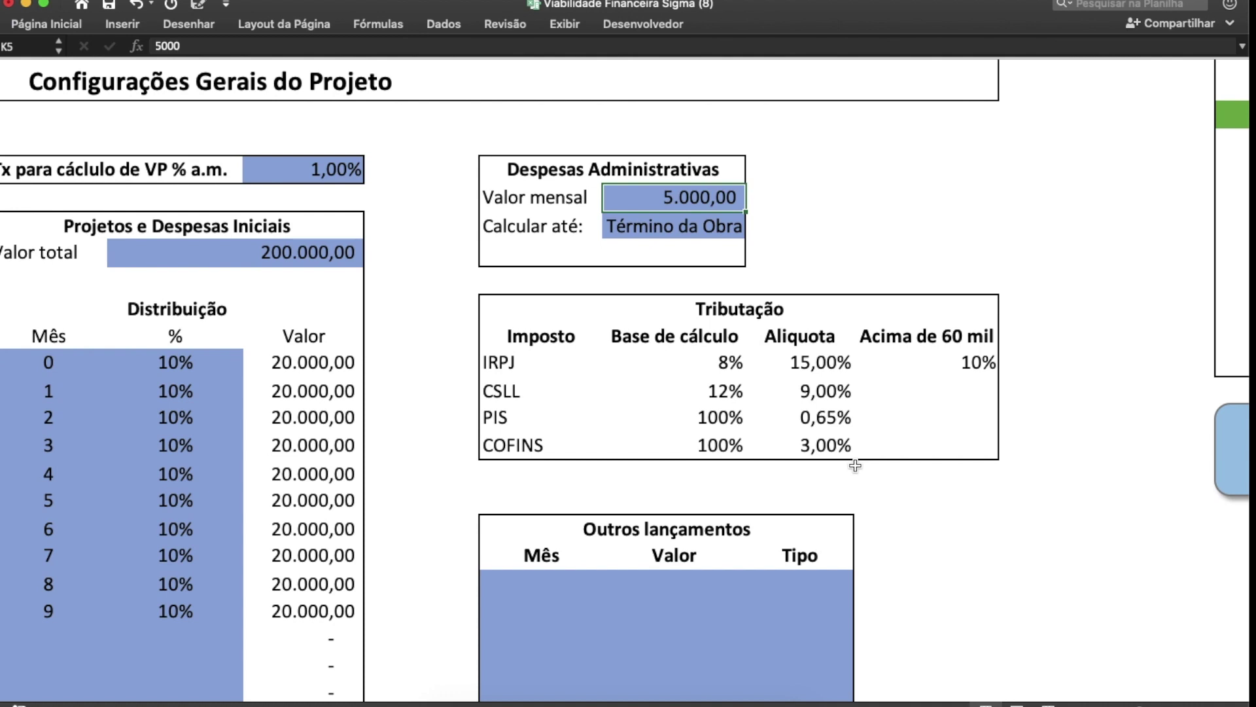
Step: Examine the Mês, Valor and Tipo fields of the Outros lançamentos table, including the available Tipo options
{"action": "scroll", "coordinate": [850, 465], "scroll_direction": "down", "scroll_amount": 5}
{"action": "left_click", "coordinate": [547, 374]}
{"action": "left_click", "coordinate": [548, 352]}
{"action": "left_click_drag", "start_coordinate": [548, 351], "coordinate": [687, 352]}
{"action": "left_click", "coordinate": [817, 346]}
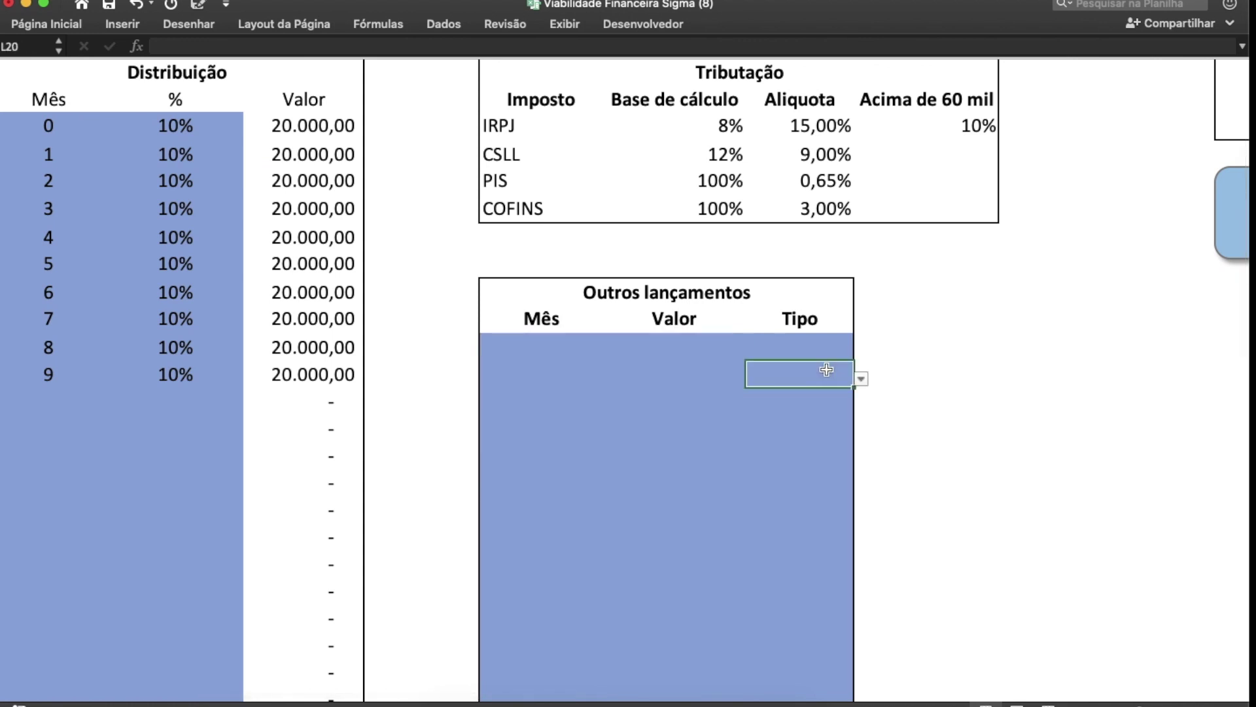
{"action": "left_click", "coordinate": [861, 352]}
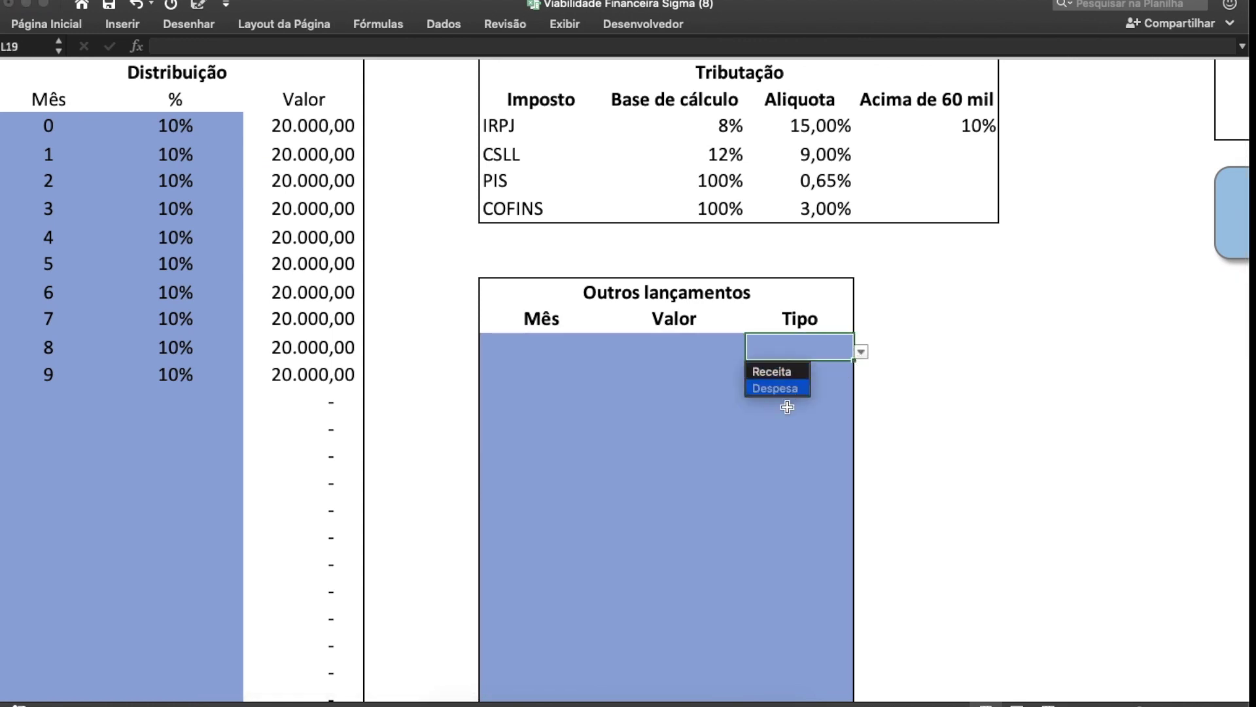
{"action": "left_click", "coordinate": [828, 454]}
{"action": "left_click", "coordinate": [827, 454]}
{"action": "left_click", "coordinate": [557, 352]}
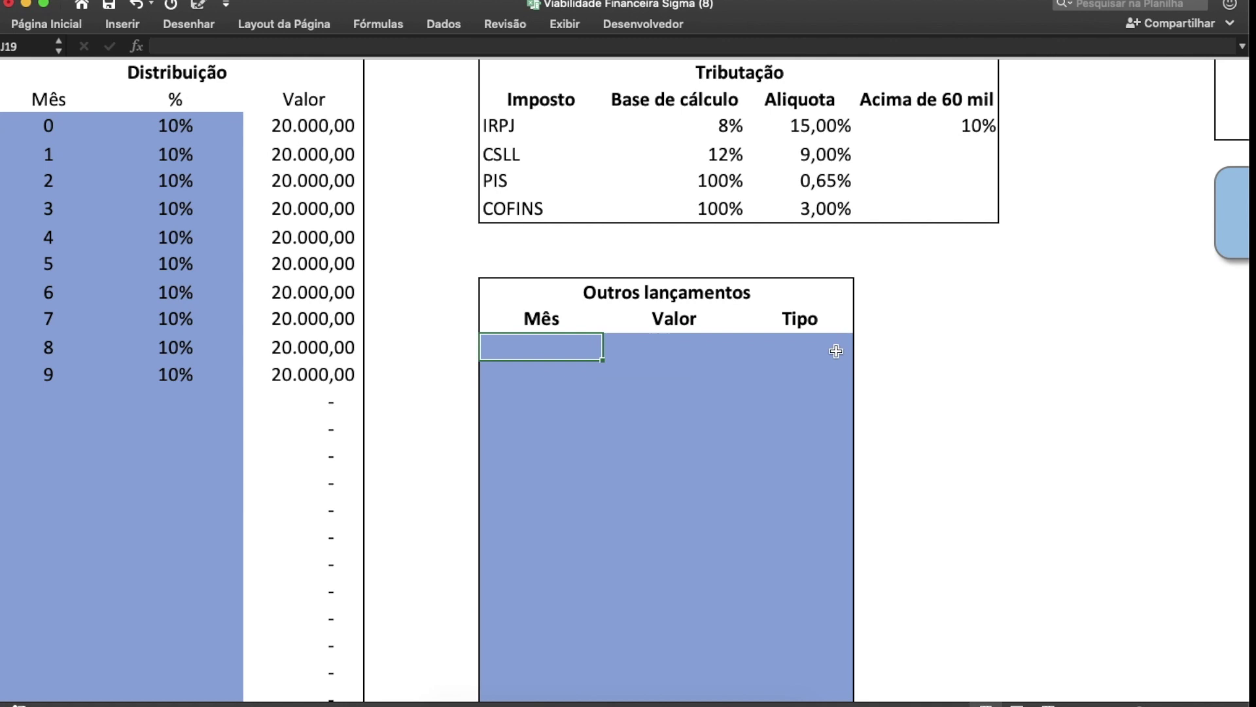
Step: Leave the general settings through the Menu Principal and open the Fluxo de Caixa sheet
{"action": "scroll", "coordinate": [1021, 327], "scroll_direction": "up", "scroll_amount": 5}
{"action": "scroll", "coordinate": [1033, 399], "scroll_direction": "left", "scroll_amount": 8}
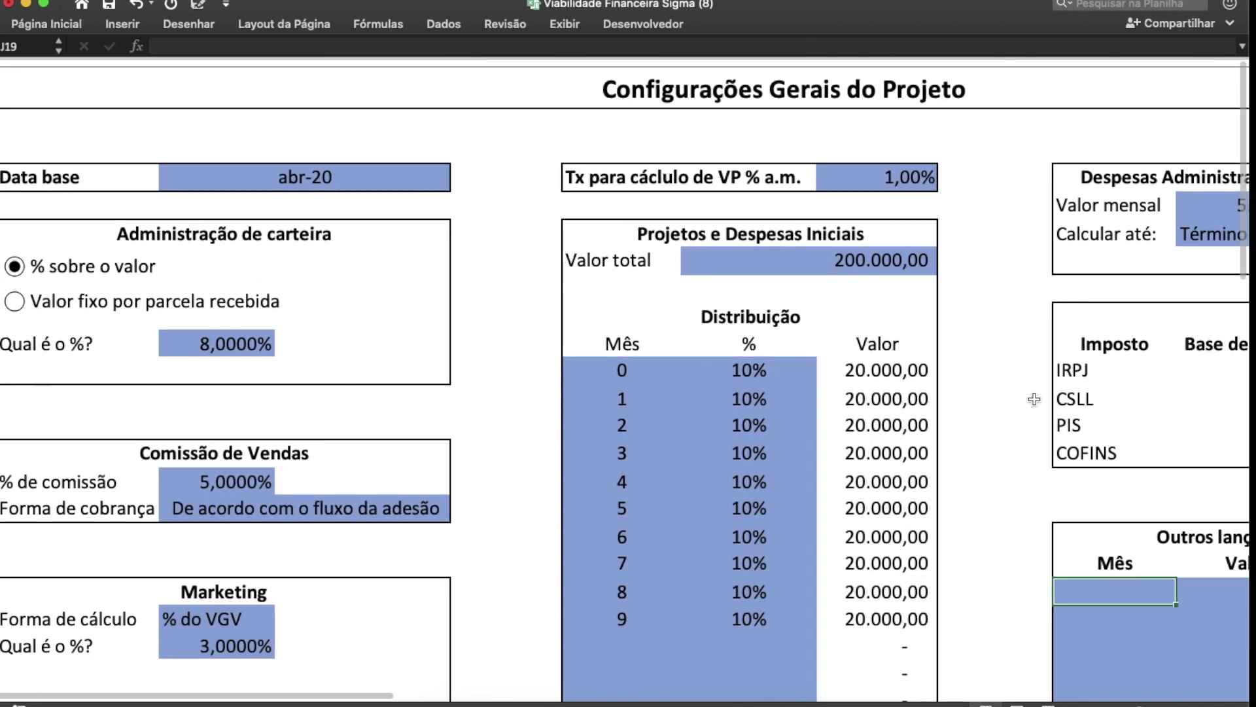
{"action": "scroll", "coordinate": [1045, 397], "scroll_direction": "right", "scroll_amount": 10}
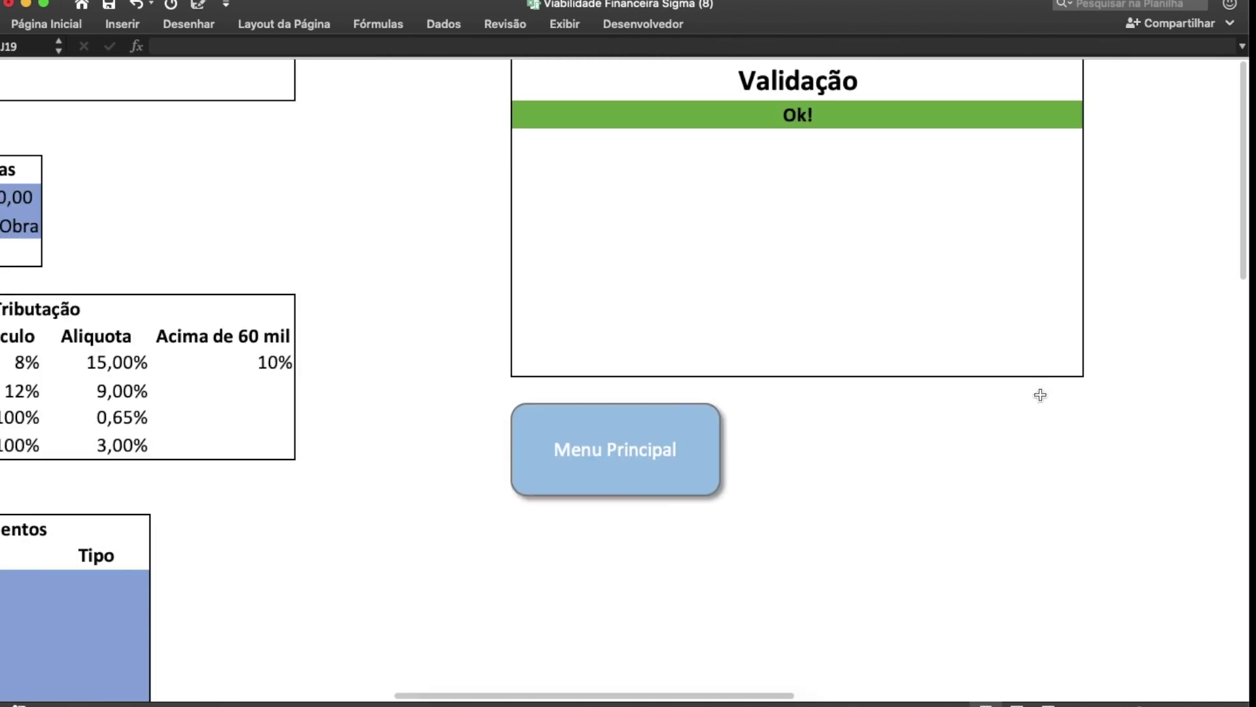
{"action": "left_click", "coordinate": [662, 412]}
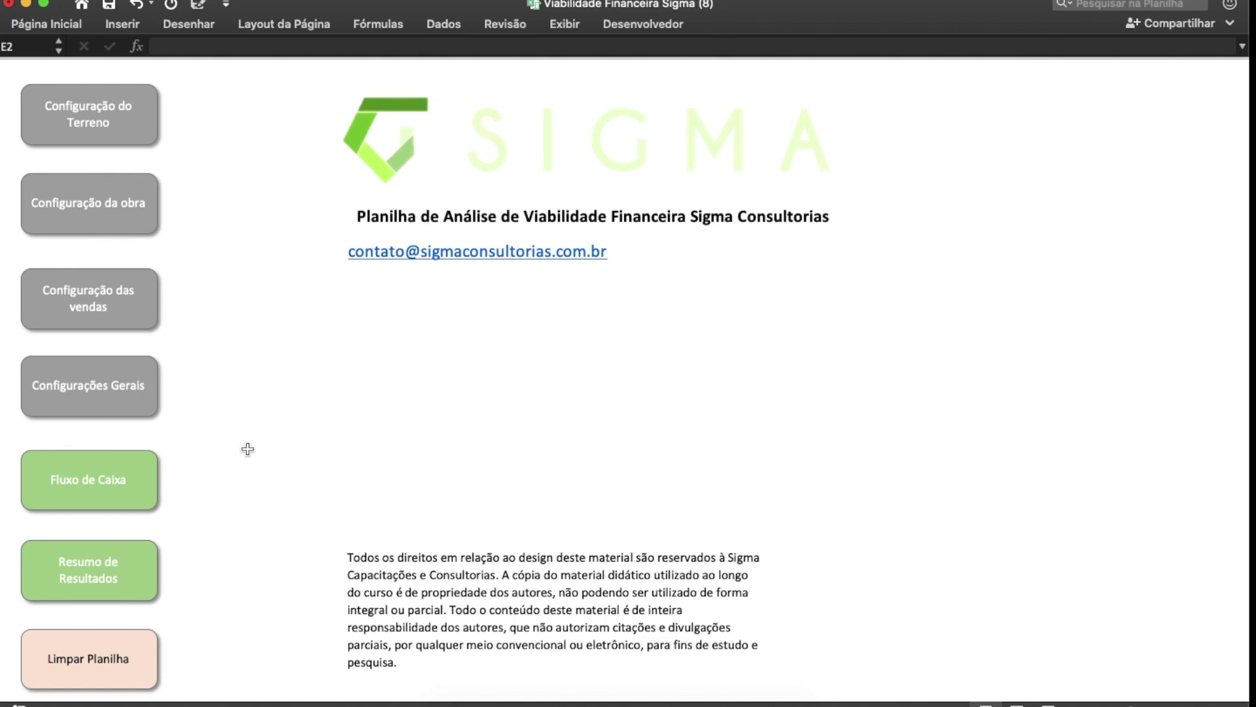
{"action": "left_click", "coordinate": [105, 473]}
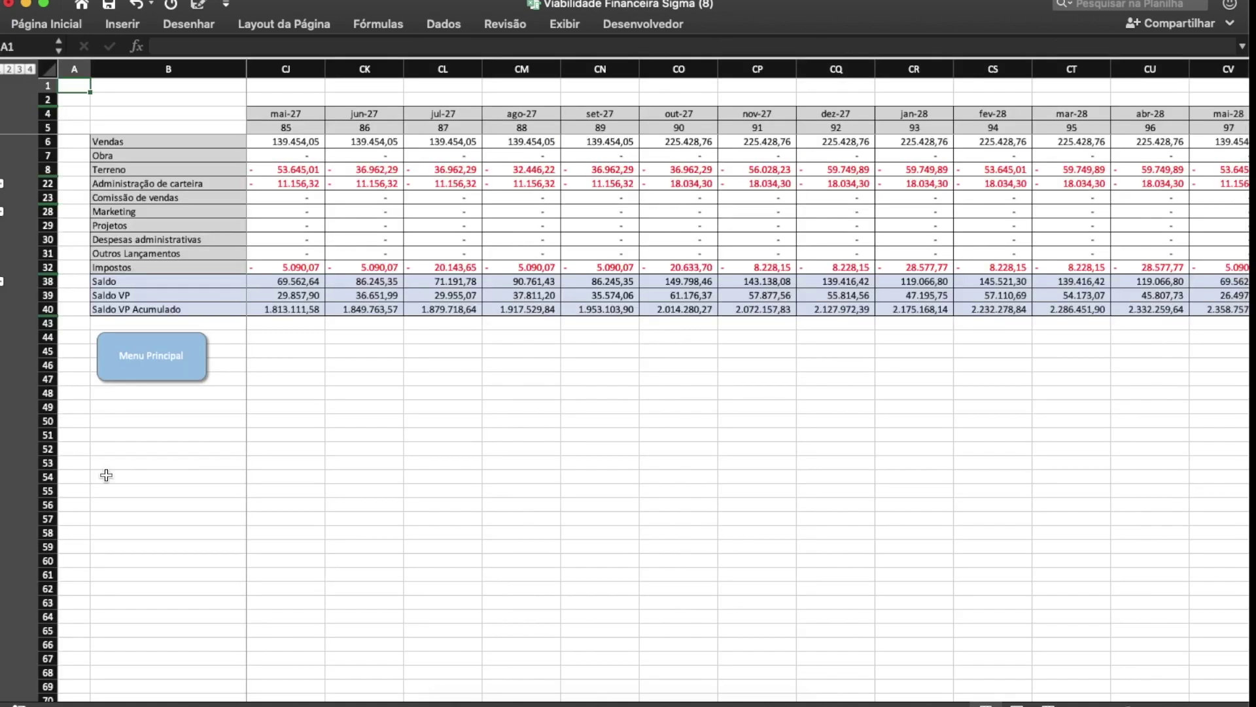
Step: Examine the cash flow at month 0 (abr-20), covering Projetos, Despesas administrativas and the Saldo rows
{"action": "left_click", "coordinate": [219, 271]}
{"action": "key", "text": "Right"}
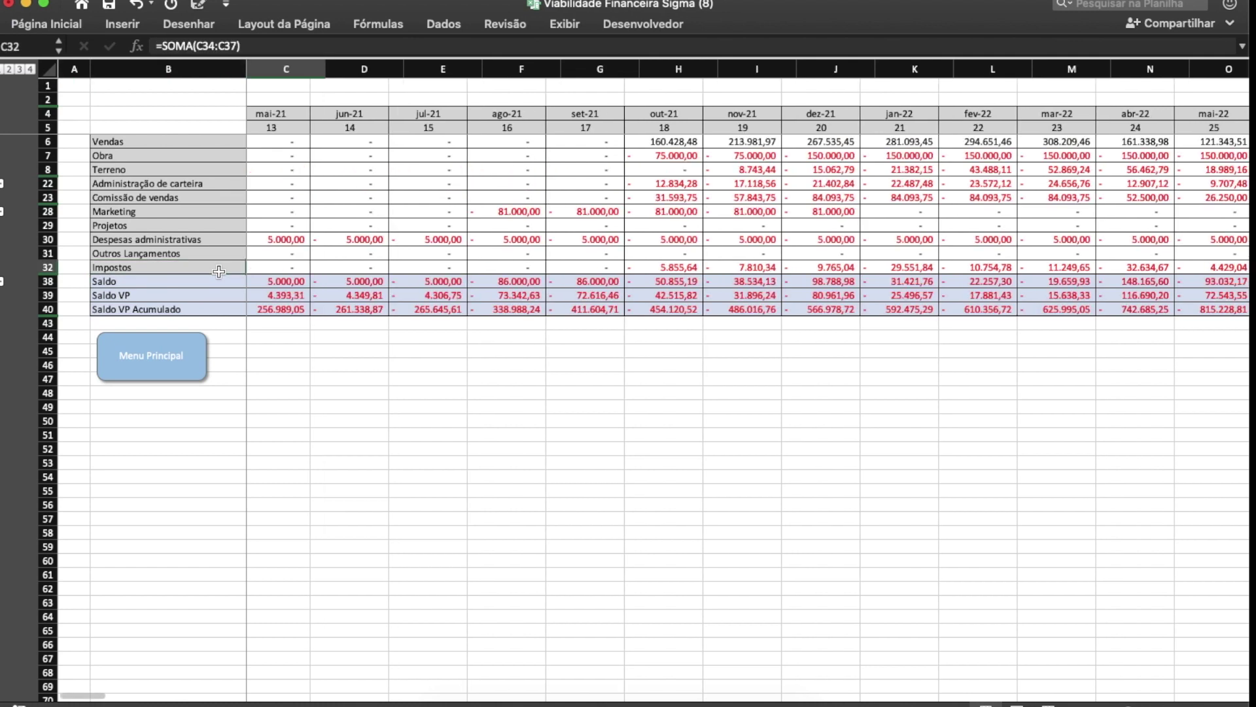
{"action": "key", "text": "Right"}
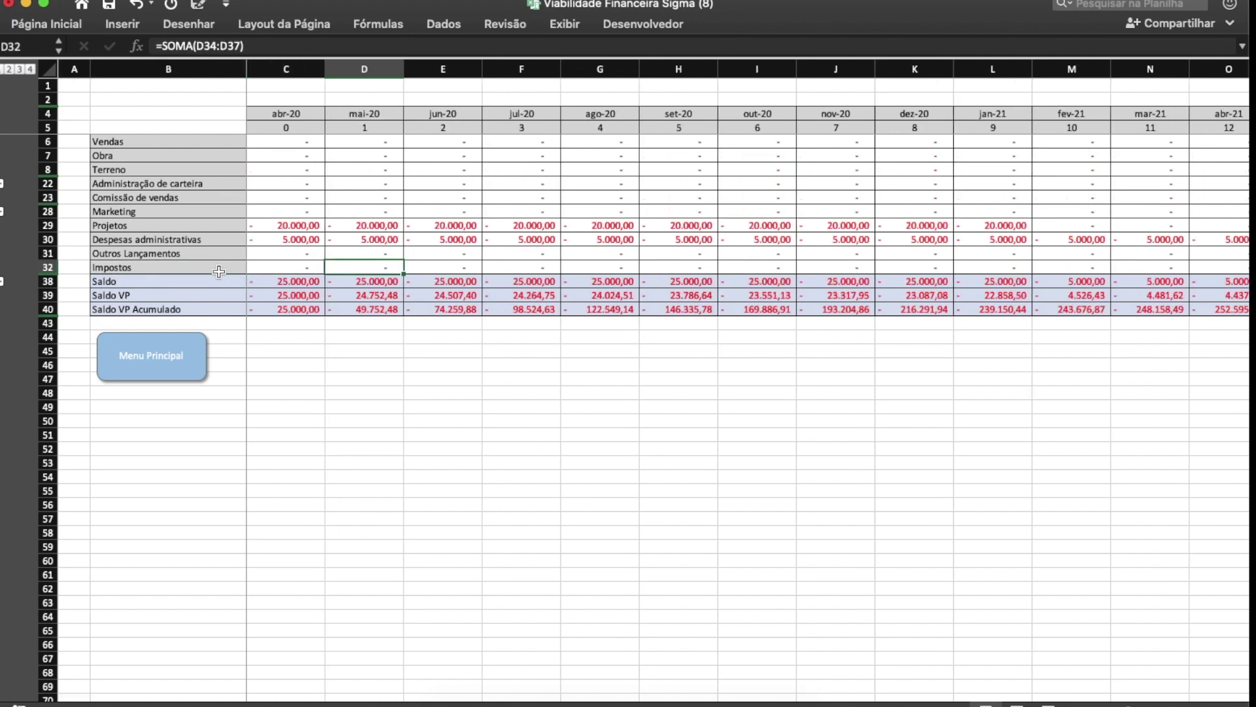
{"action": "scroll", "coordinate": [218, 271], "scroll_direction": "up", "scroll_amount": 5}
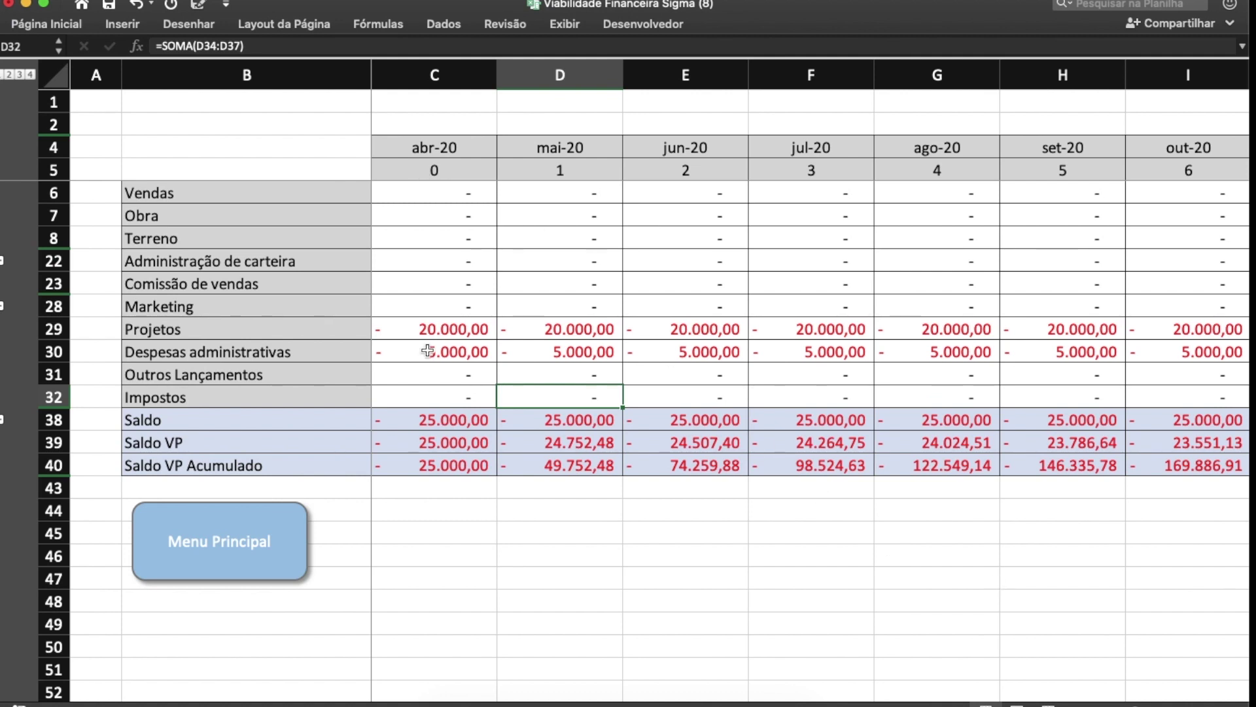
{"action": "left_click", "coordinate": [451, 348]}
{"action": "left_click", "coordinate": [448, 327]}
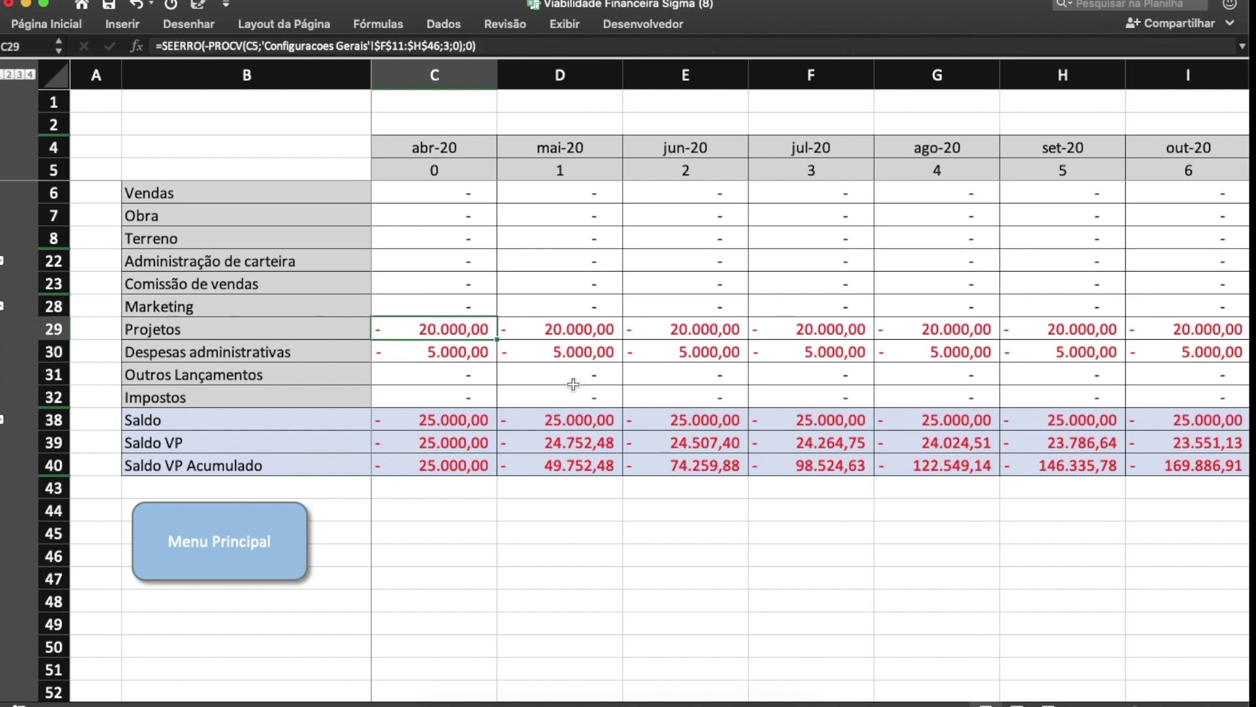
{"action": "left_click", "coordinate": [458, 516]}
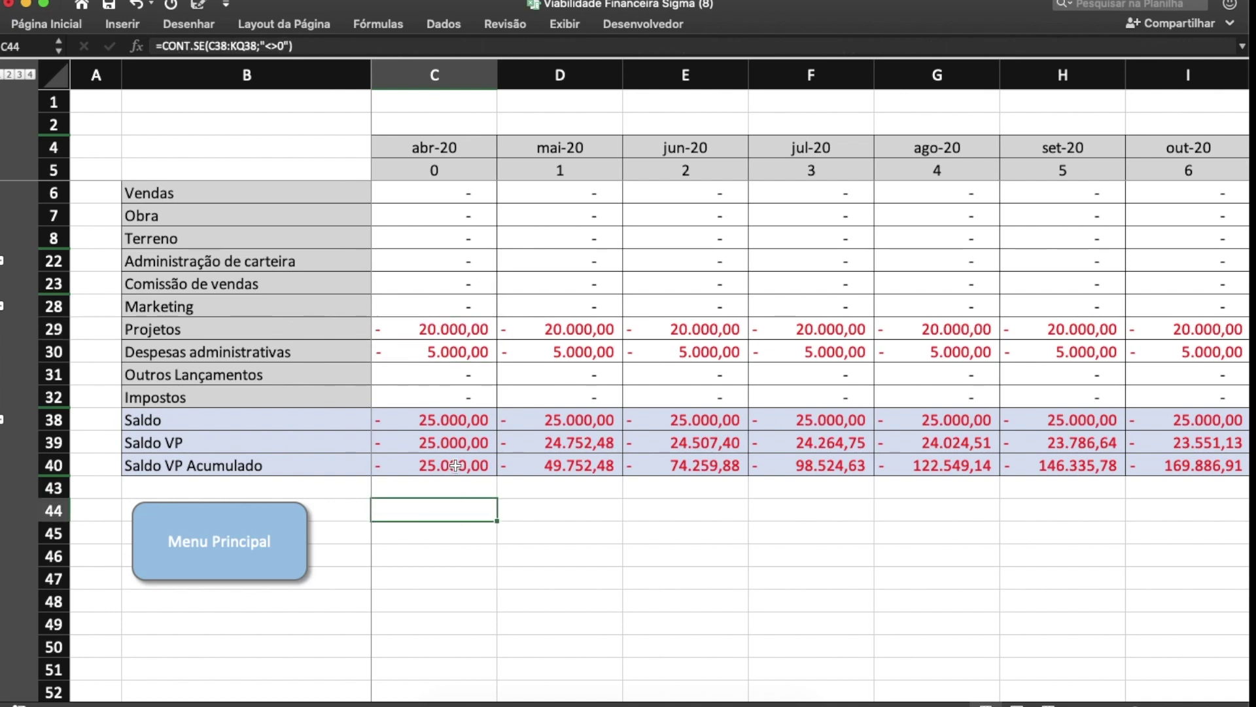
{"action": "left_click", "coordinate": [425, 424]}
{"action": "left_click", "coordinate": [468, 526]}
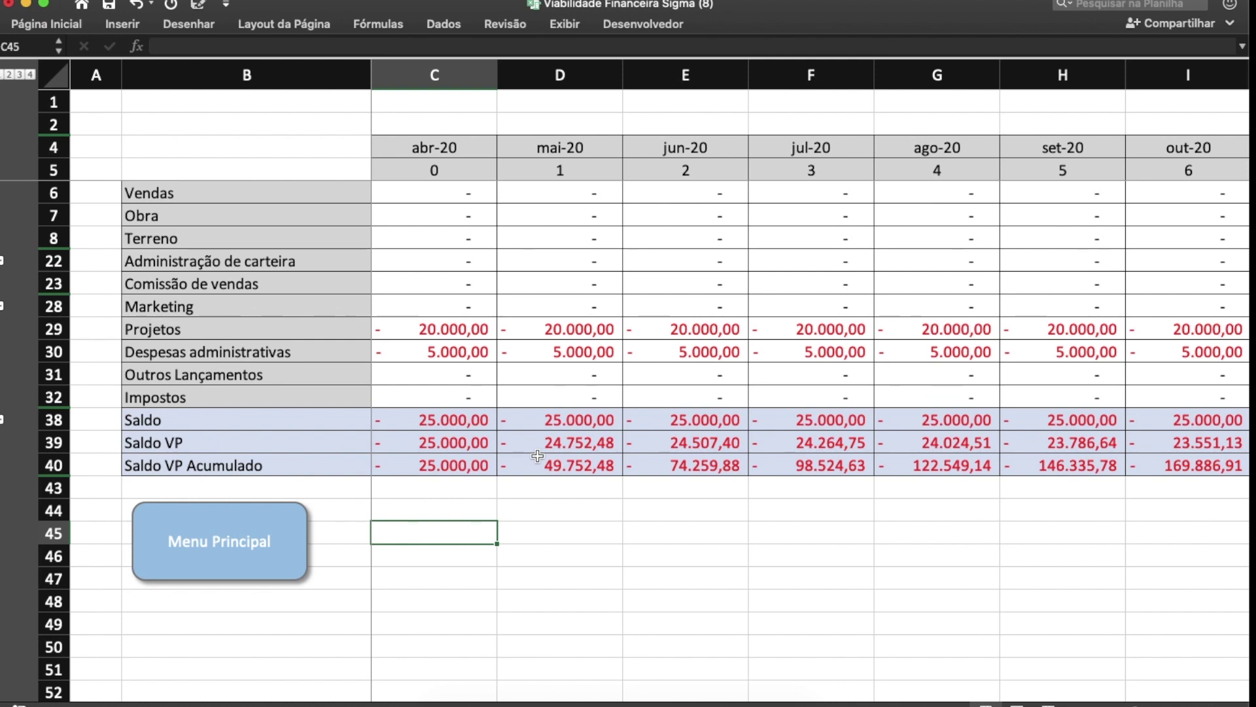
Step: Follow the Saldo VP Acumulado row month by month from month 1 to month 18
{"action": "left_click", "coordinate": [541, 466]}
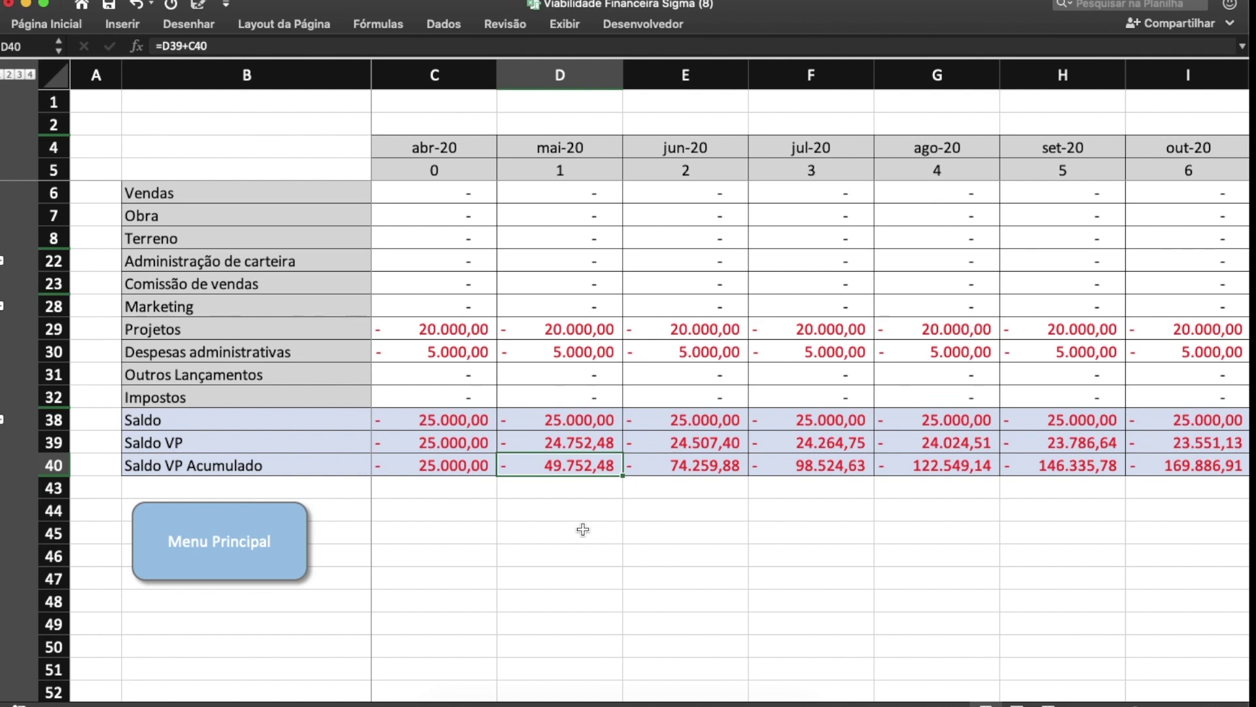
{"action": "key", "text": "Right"}
{"action": "key", "text": "Right"}
{"action": "key", "text": "Right"}
{"action": "key", "text": "Right"}
{"action": "key", "text": "Right"}
{"action": "key", "text": "Right"}
{"action": "key", "text": "Right"}
{"action": "key", "text": "Right"}
{"action": "key", "text": "Right"}
{"action": "key", "text": "Right"}
{"action": "key", "text": "Right"}
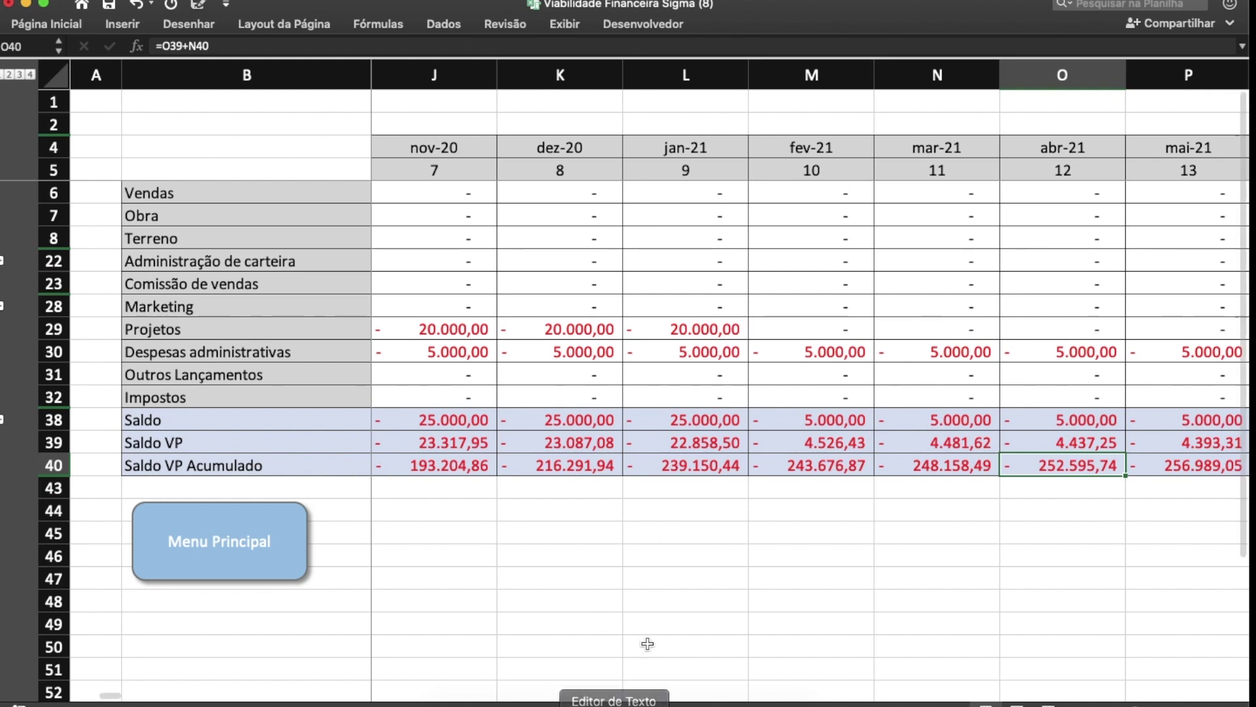
{"action": "key", "text": "Right"}
{"action": "key", "text": "Right"}
{"action": "key", "text": "Right"}
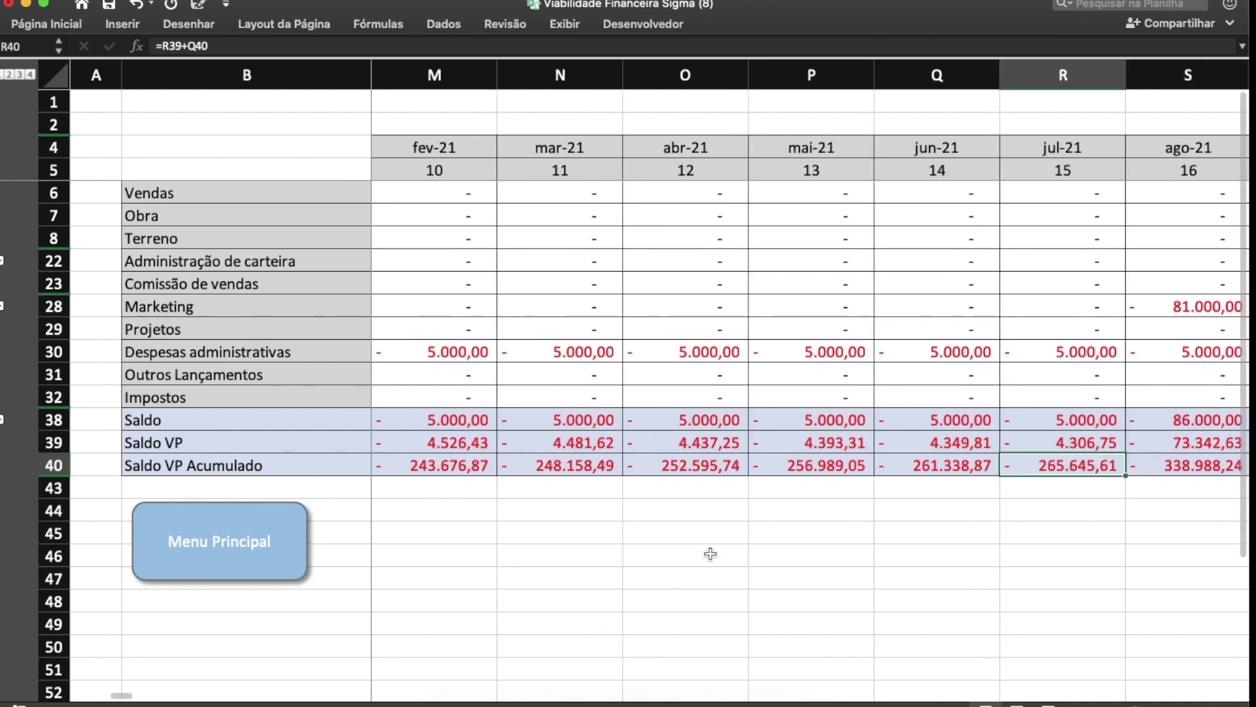
{"action": "key", "text": "Right"}
{"action": "key", "text": "Right"}
{"action": "key", "text": "Right"}
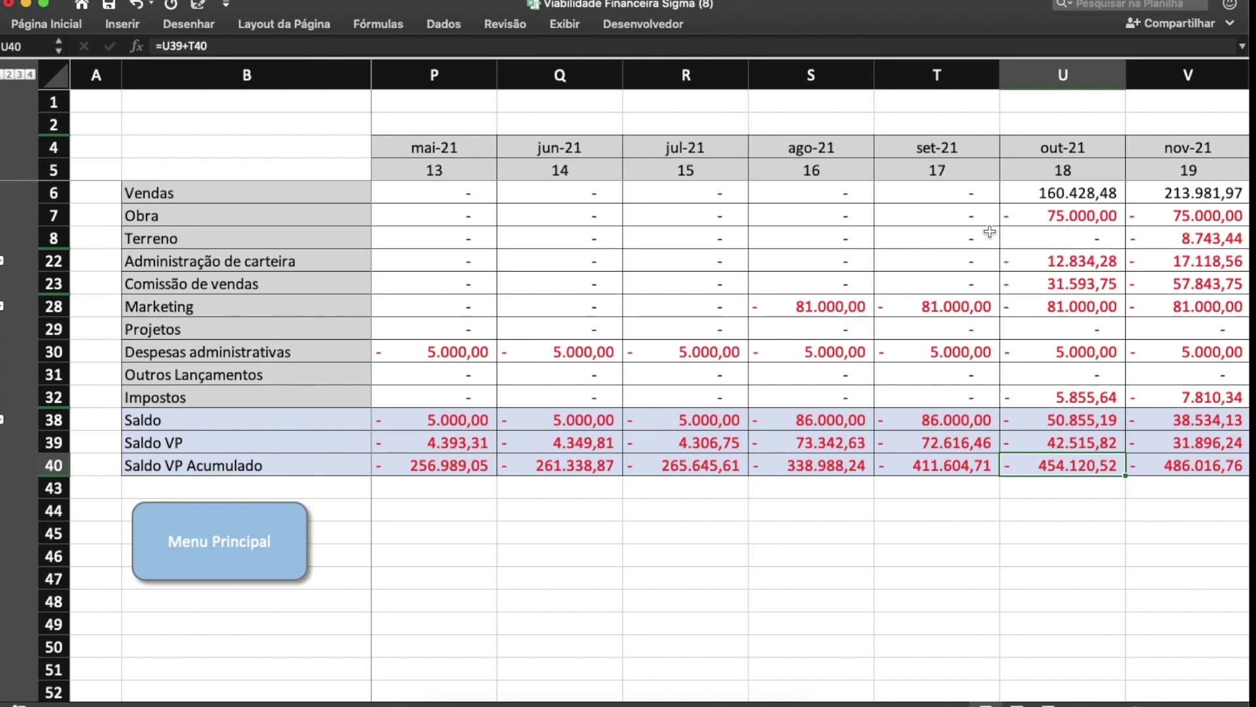
Step: Review the out-21 (month 18) entries for Vendas, Obra, Administração de carteira, Comissão de vendas, Impostos and Saldo VP Acumulado
{"action": "scroll", "coordinate": [989, 232], "scroll_direction": "right", "scroll_amount": 6}
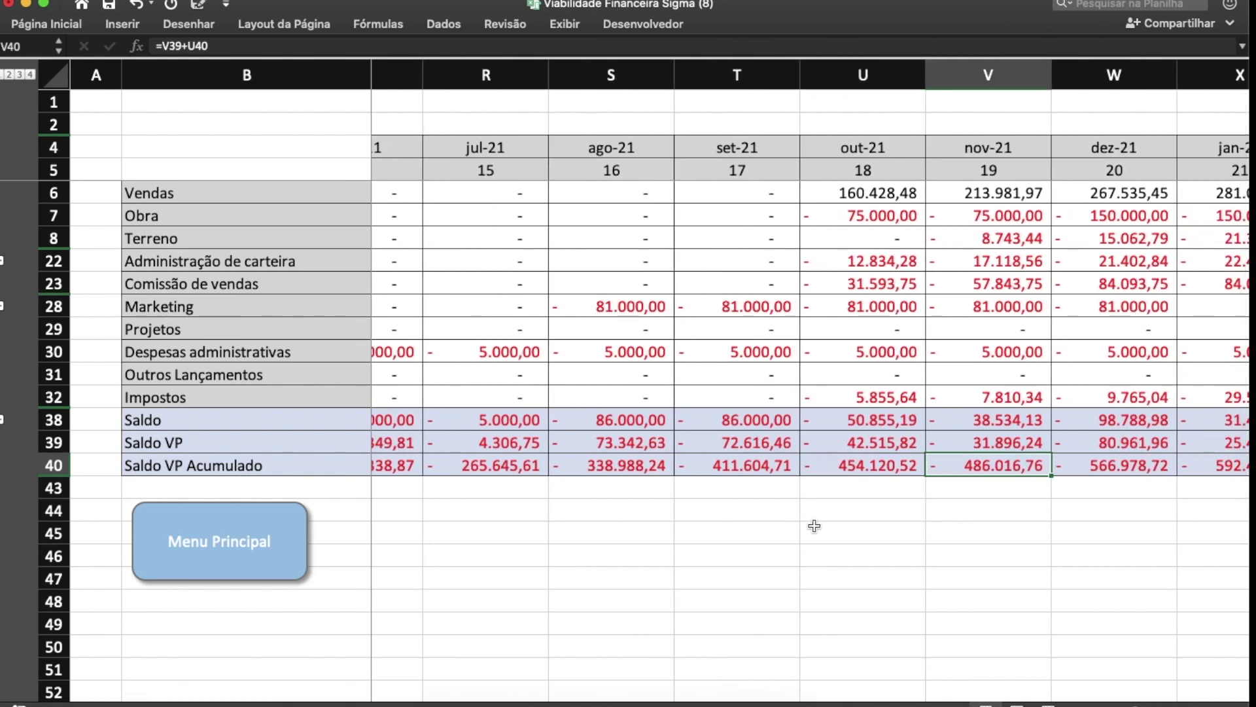
{"action": "left_click", "coordinate": [888, 199]}
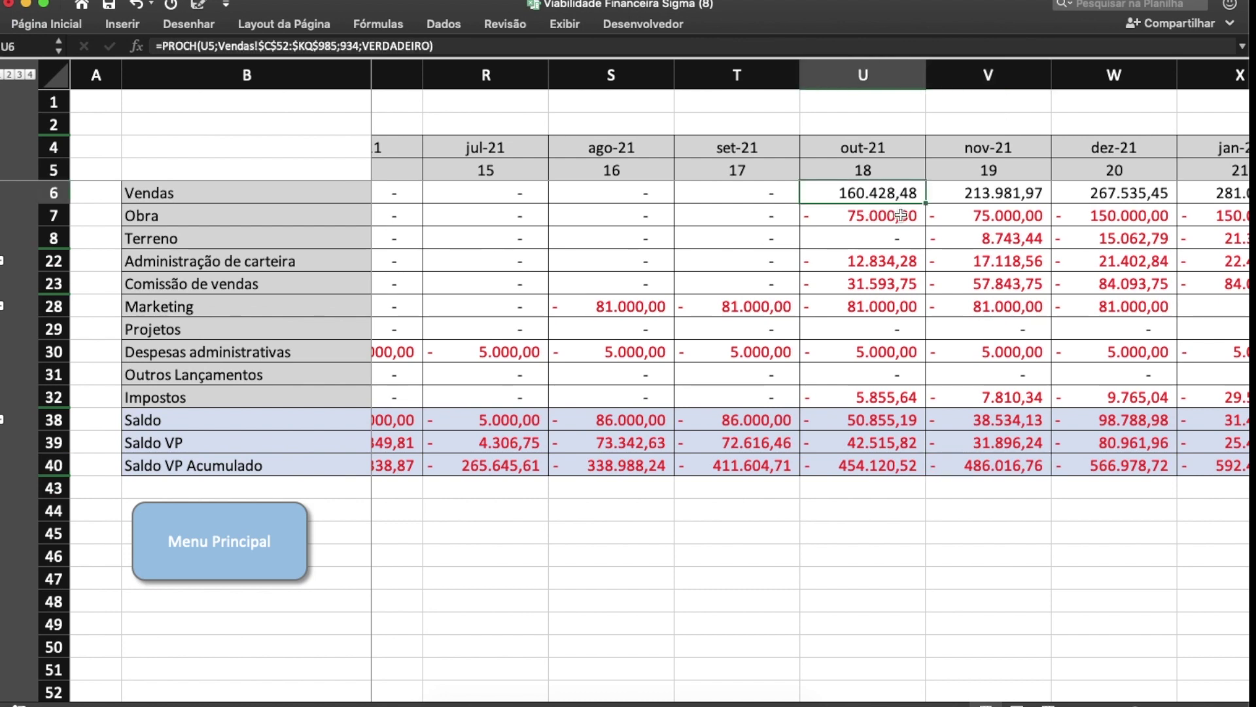
{"action": "left_click", "coordinate": [900, 216]}
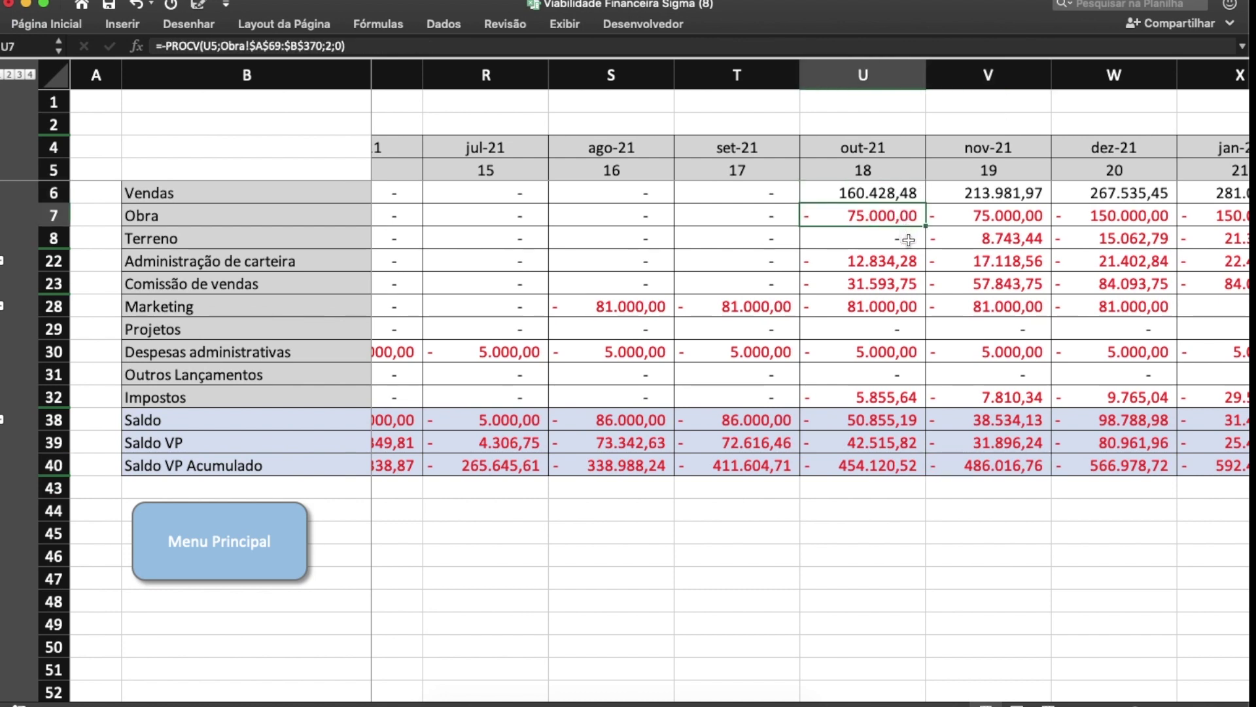
{"action": "left_click", "coordinate": [911, 262]}
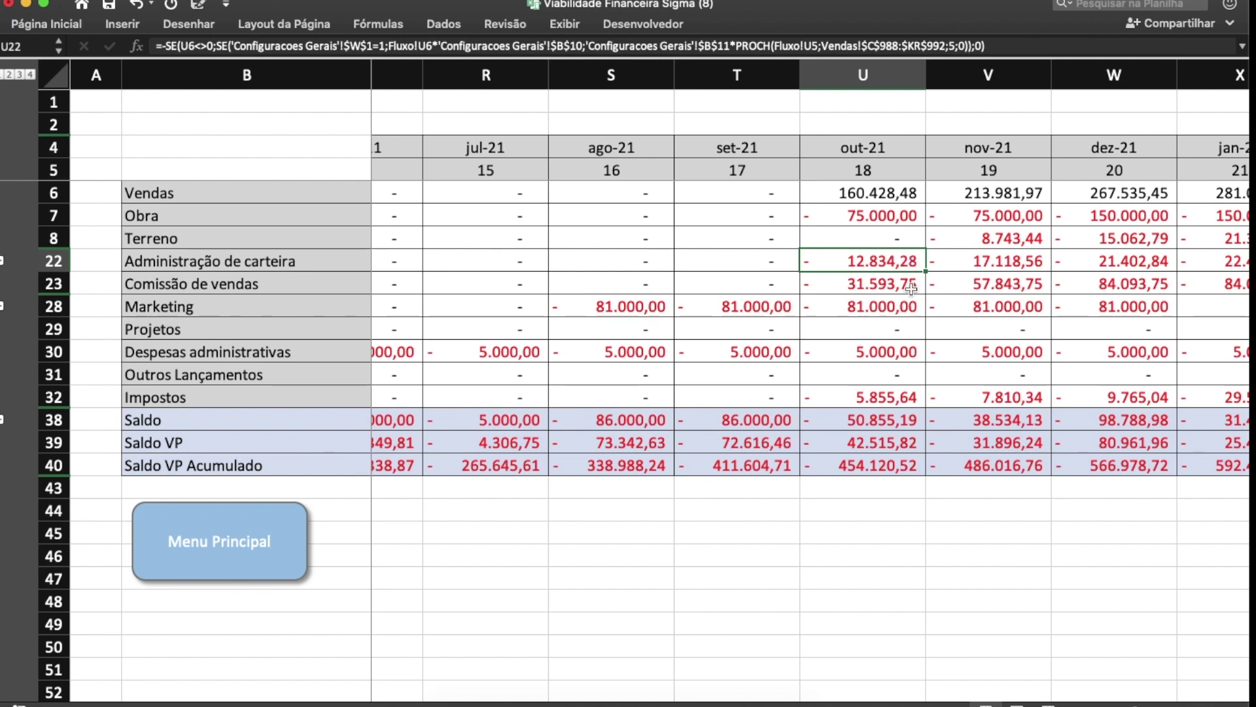
{"action": "left_click", "coordinate": [911, 288]}
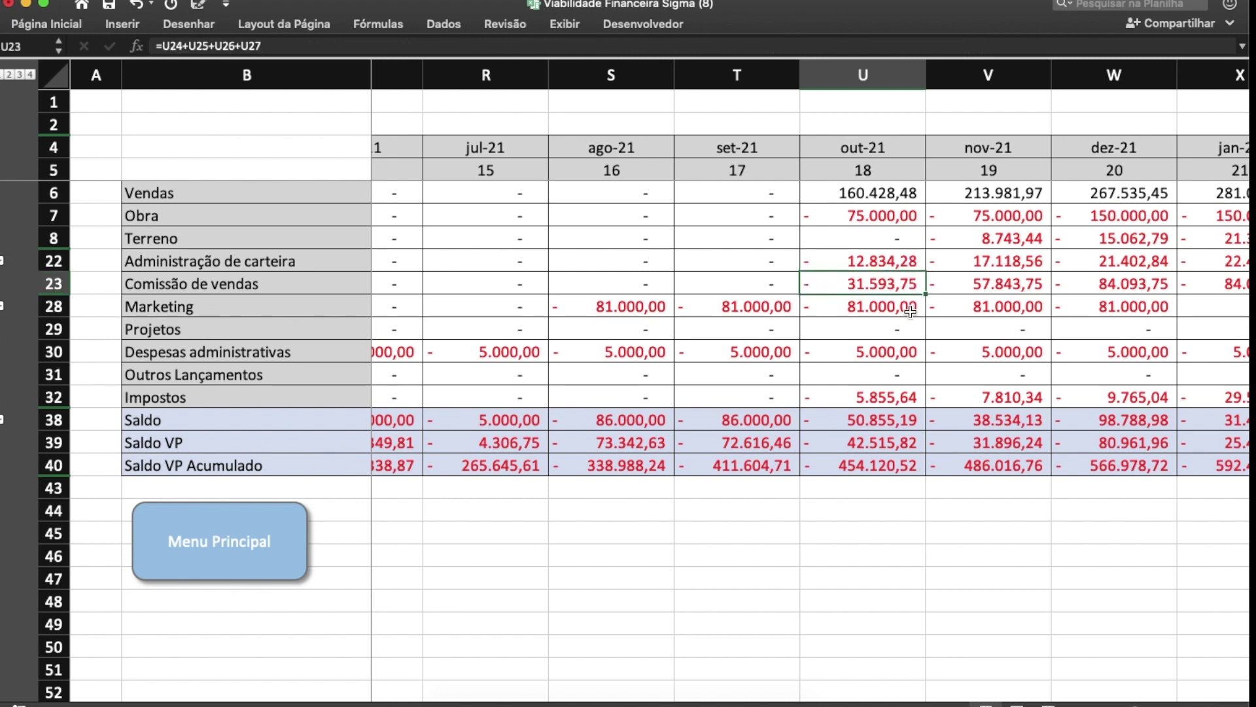
{"action": "left_click", "coordinate": [900, 394]}
{"action": "left_click", "coordinate": [890, 457]}
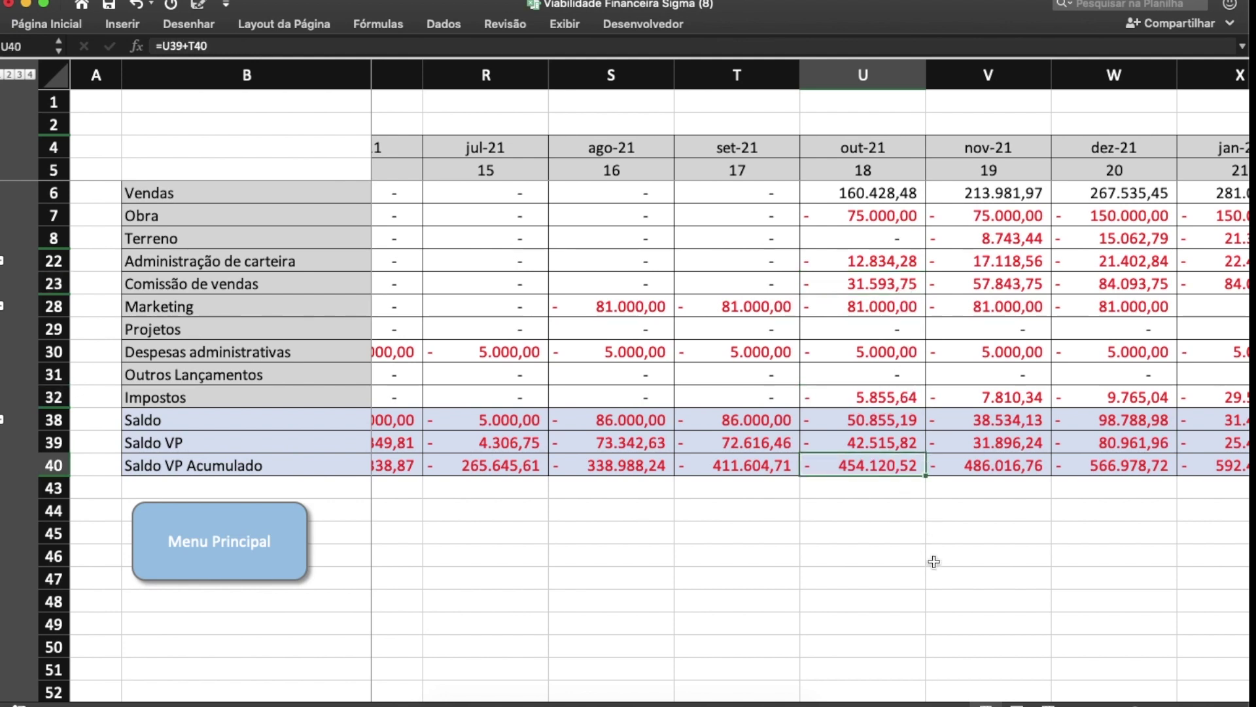
{"action": "key", "text": "Right"}
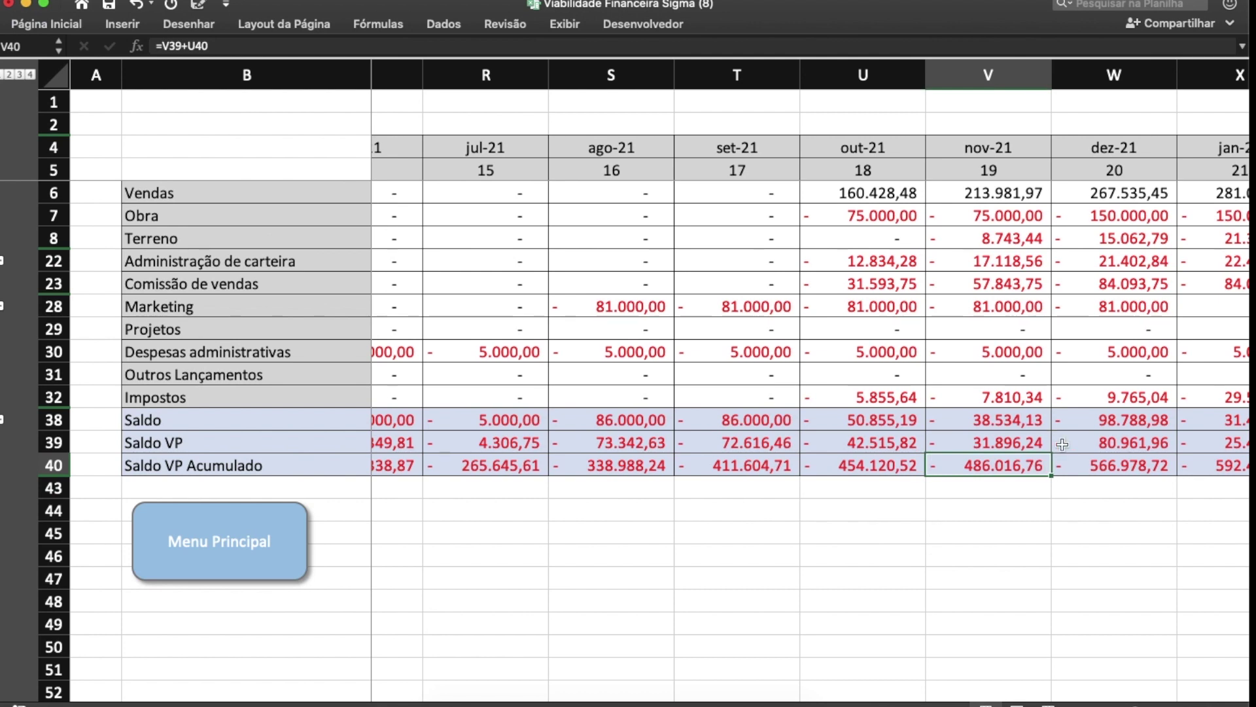
Step: Expand the Impostos group to inspect its Receita trimestral, IRPJ, CSLL, PIS and COFINS rows, and collapse it again
{"action": "left_click", "coordinate": [3, 421]}
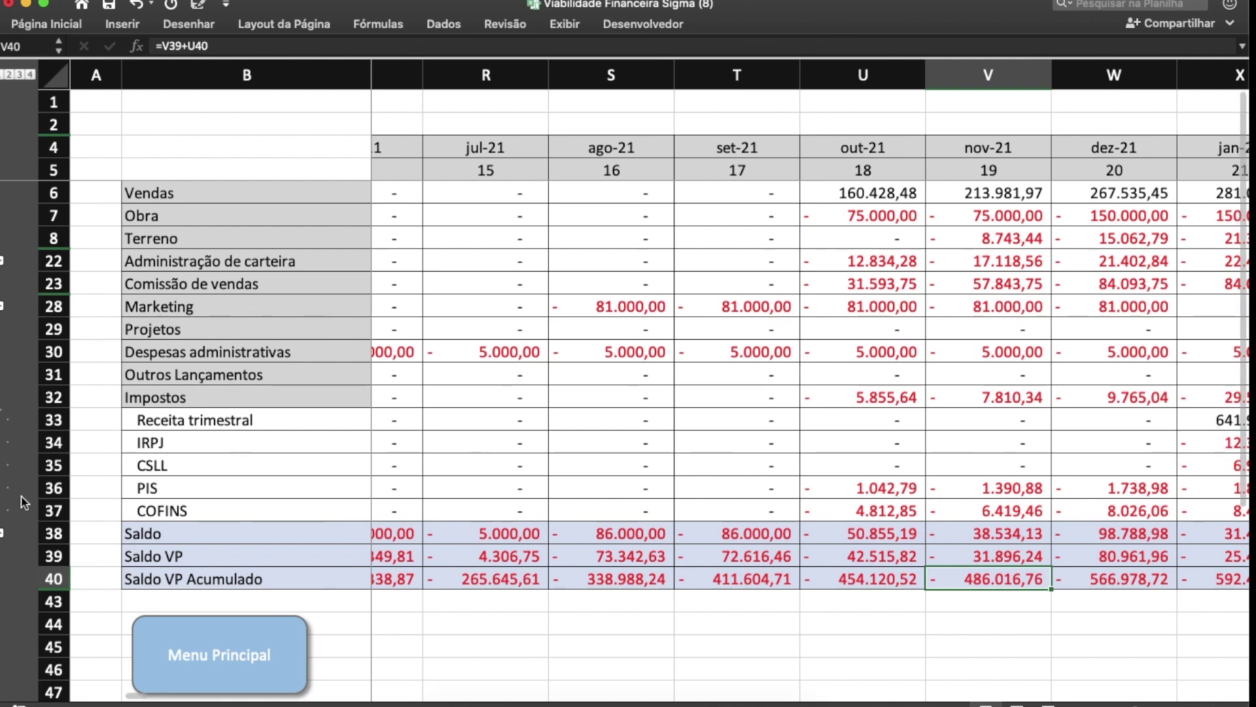
{"action": "scroll", "coordinate": [822, 474], "scroll_direction": "right", "scroll_amount": 3}
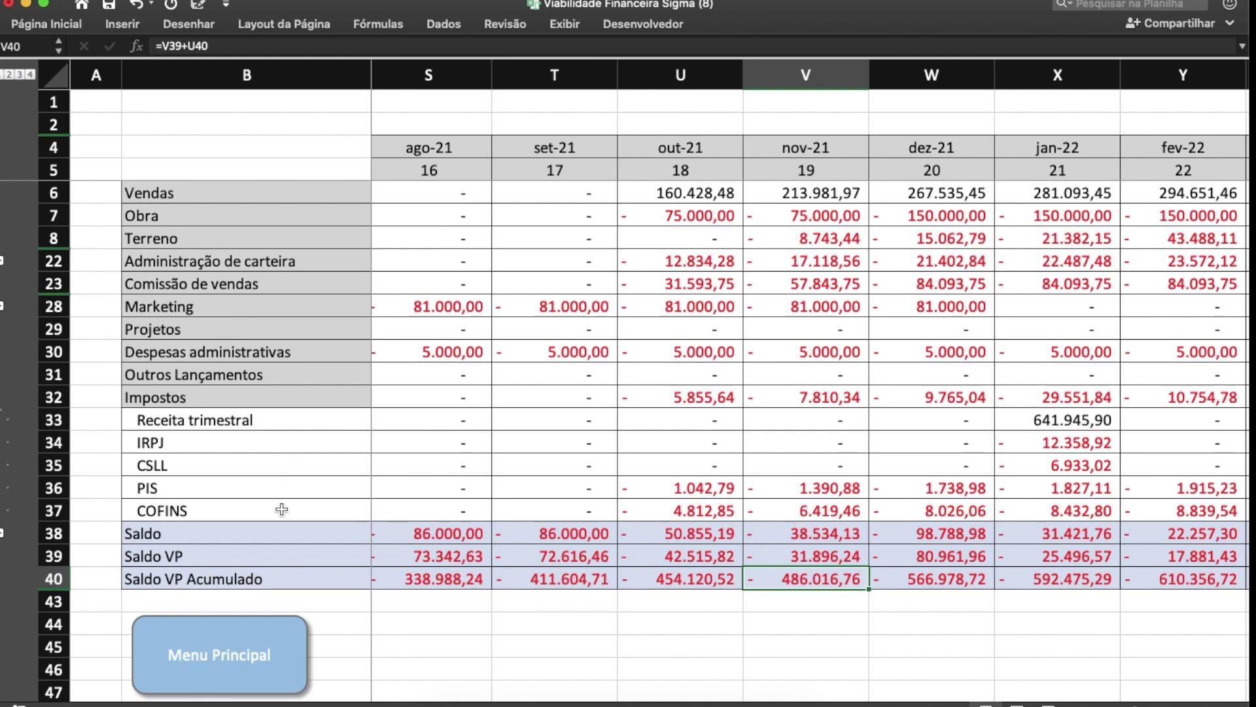
{"action": "left_click", "coordinate": [2, 533]}
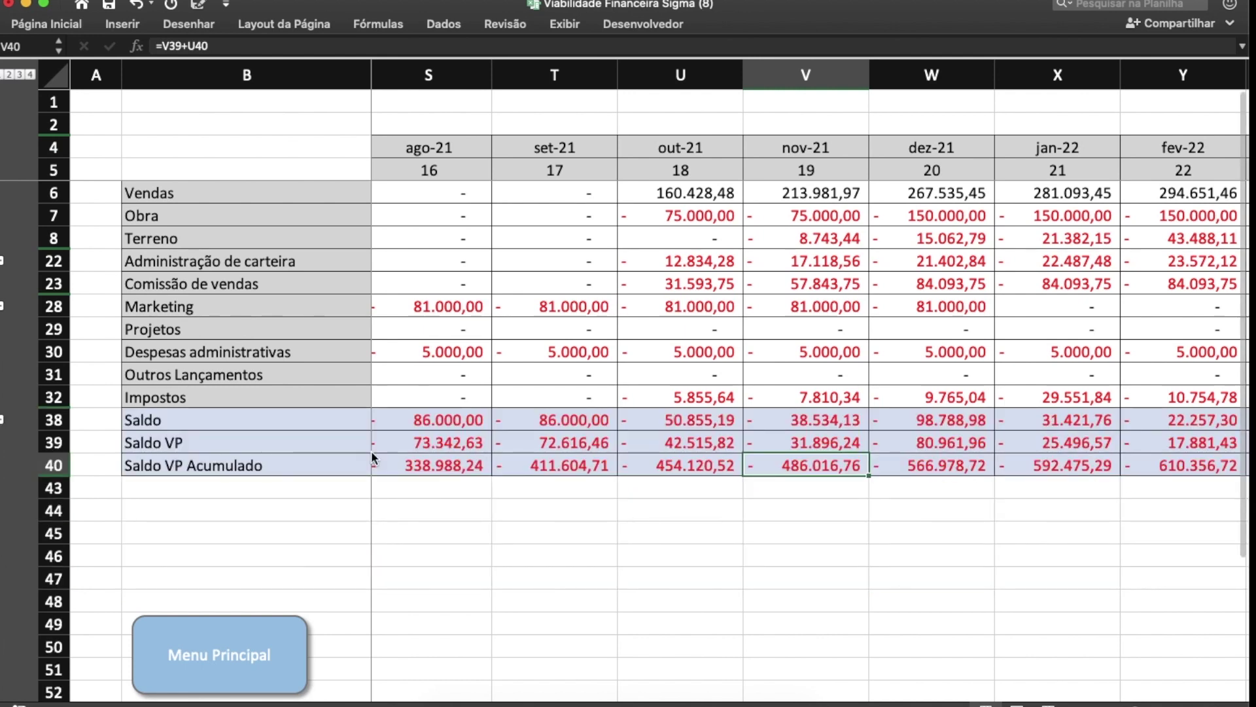
Step: Follow the Saldo VP Acumulado row month by month from dez-21 (month 20) to ago-22 (month 28)
{"action": "key", "text": "Right"}
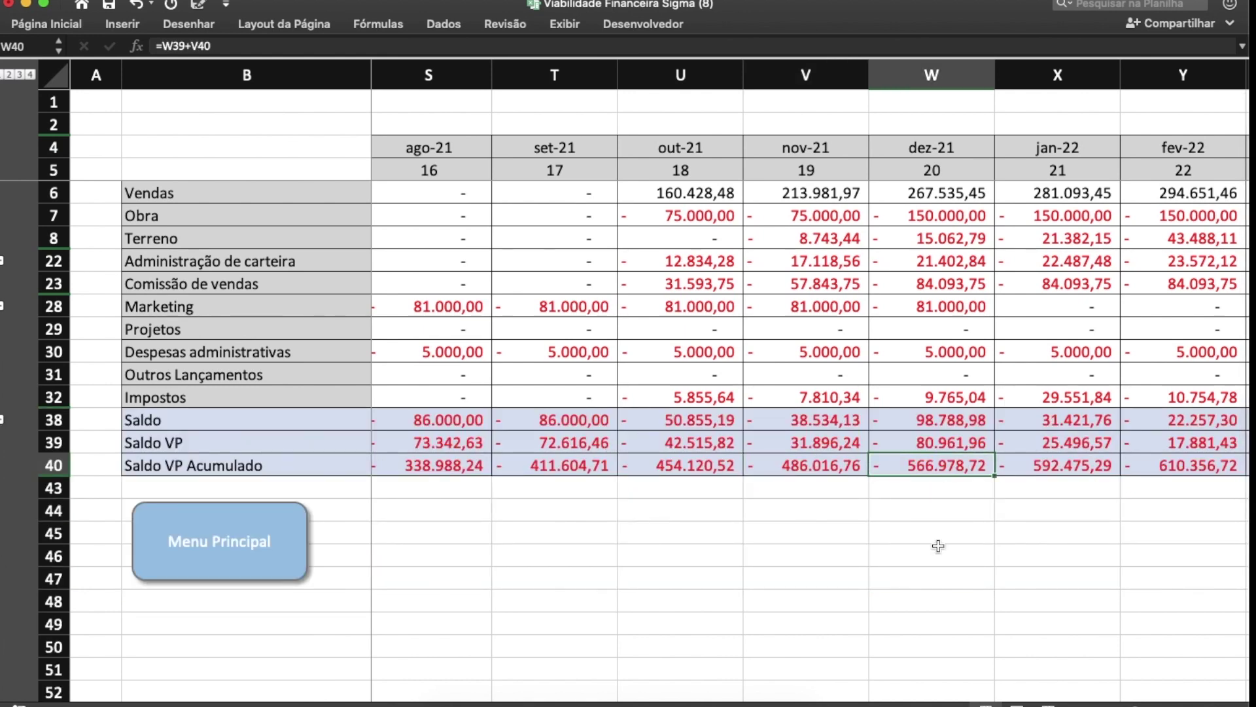
{"action": "key", "text": "Right"}
{"action": "key", "text": "Right"}
{"action": "key", "text": "Right"}
{"action": "key", "text": "Right"}
{"action": "key", "text": "Right"}
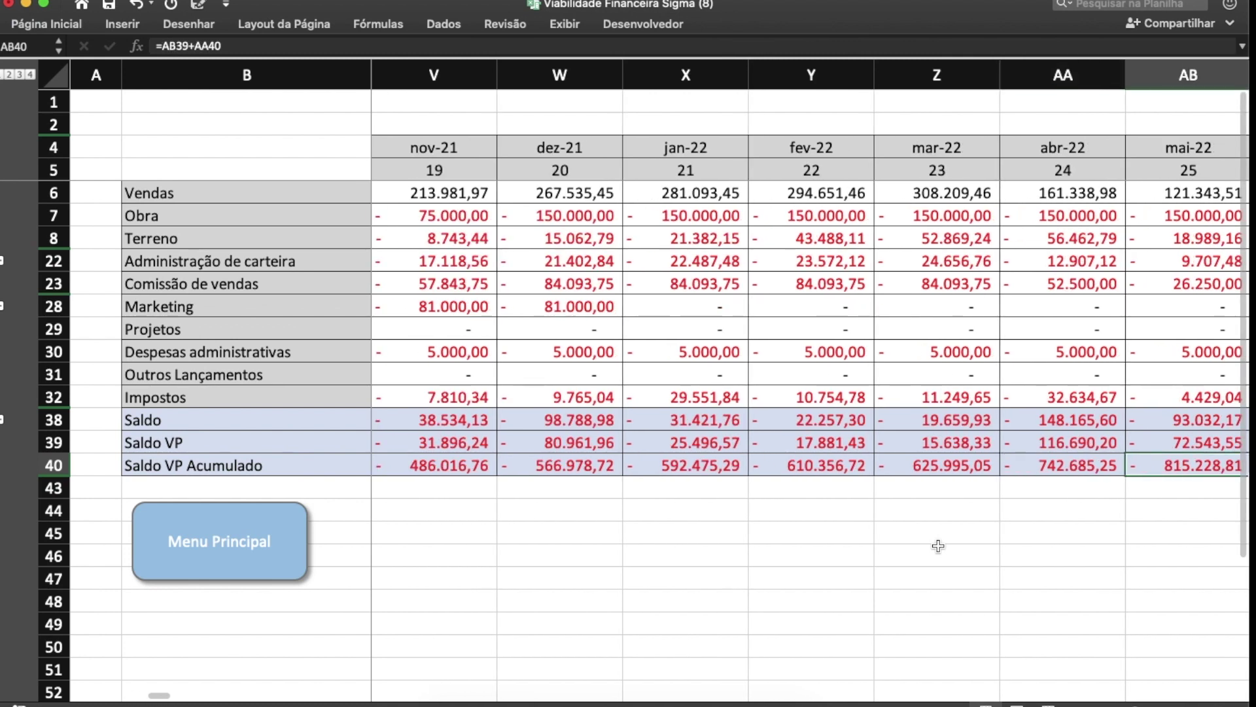
{"action": "key", "text": "Right"}
{"action": "scroll", "coordinate": [883, 504], "scroll_direction": "right", "scroll_amount": 1}
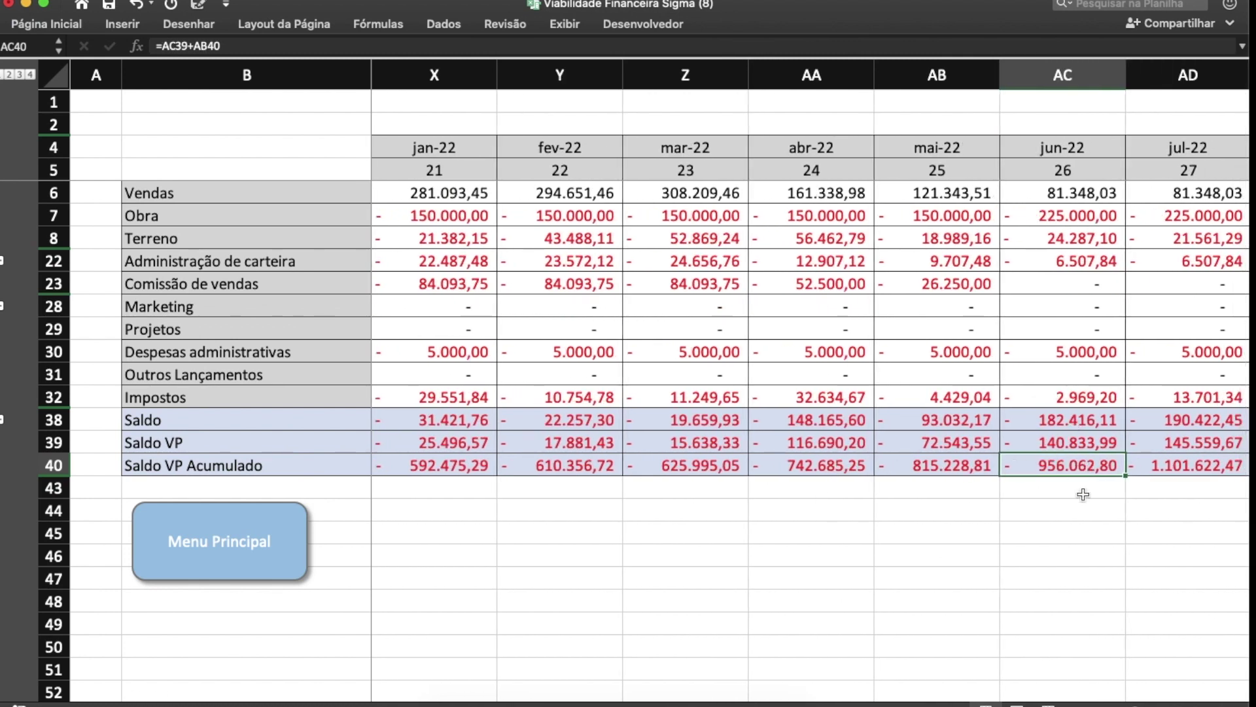
{"action": "key", "text": "Right"}
{"action": "key", "text": "Right"}
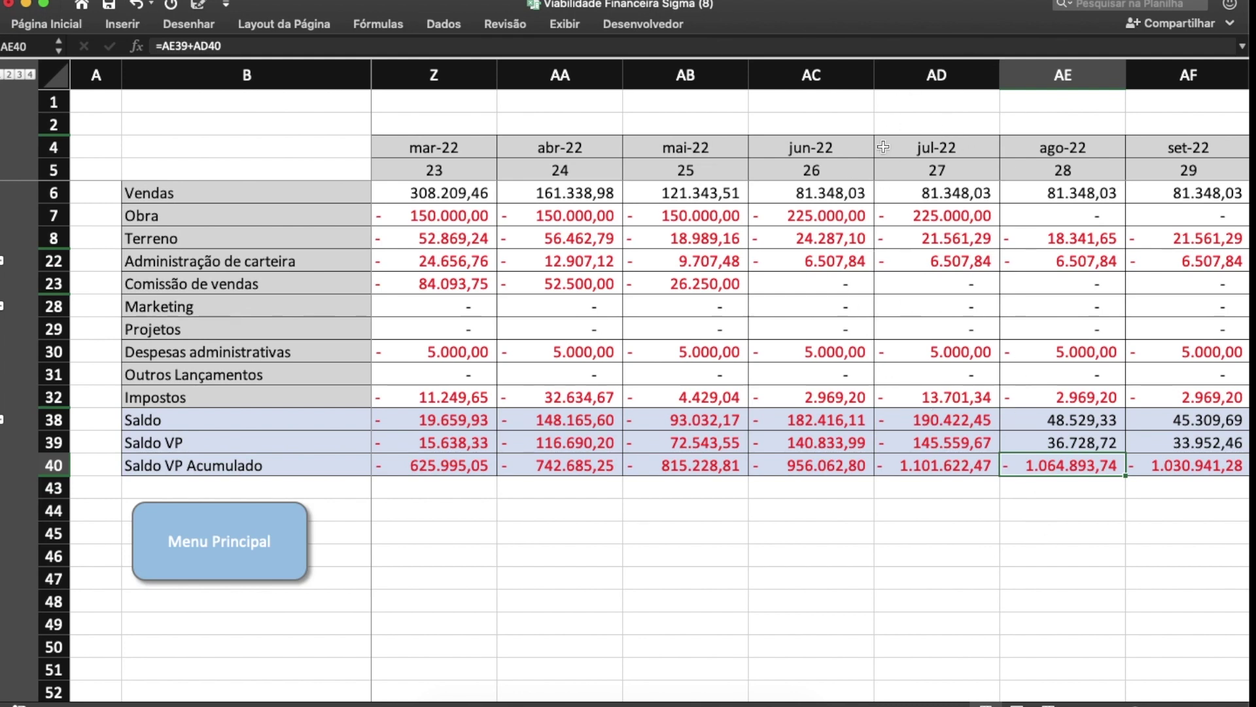
Step: Continue through the Saldo VP Acumulado row from month 29 to abr-23 (month 36), checking the Obra entries from fev-23
{"action": "key", "text": "Right"}
{"action": "key", "text": "Right"}
{"action": "key", "text": "Right"}
{"action": "key", "text": "Right"}
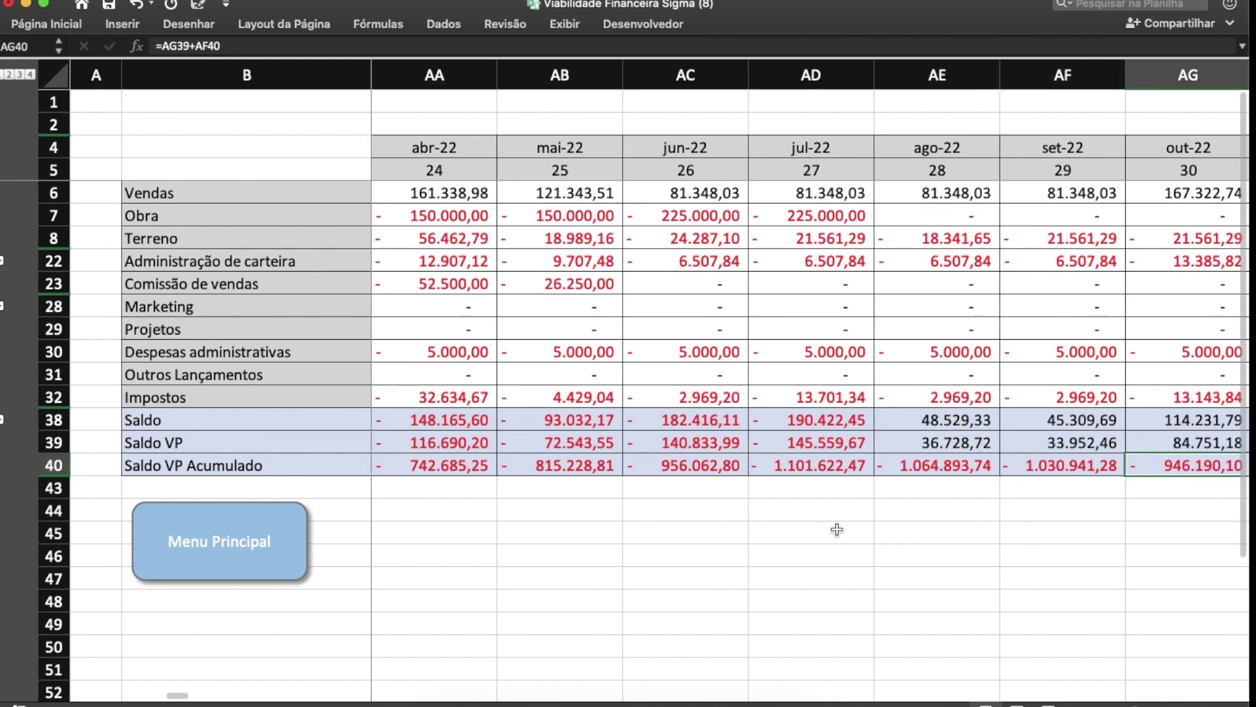
{"action": "key", "text": "Right"}
{"action": "key", "text": "Right"}
{"action": "key", "text": "Right"}
{"action": "key", "text": "Right"}
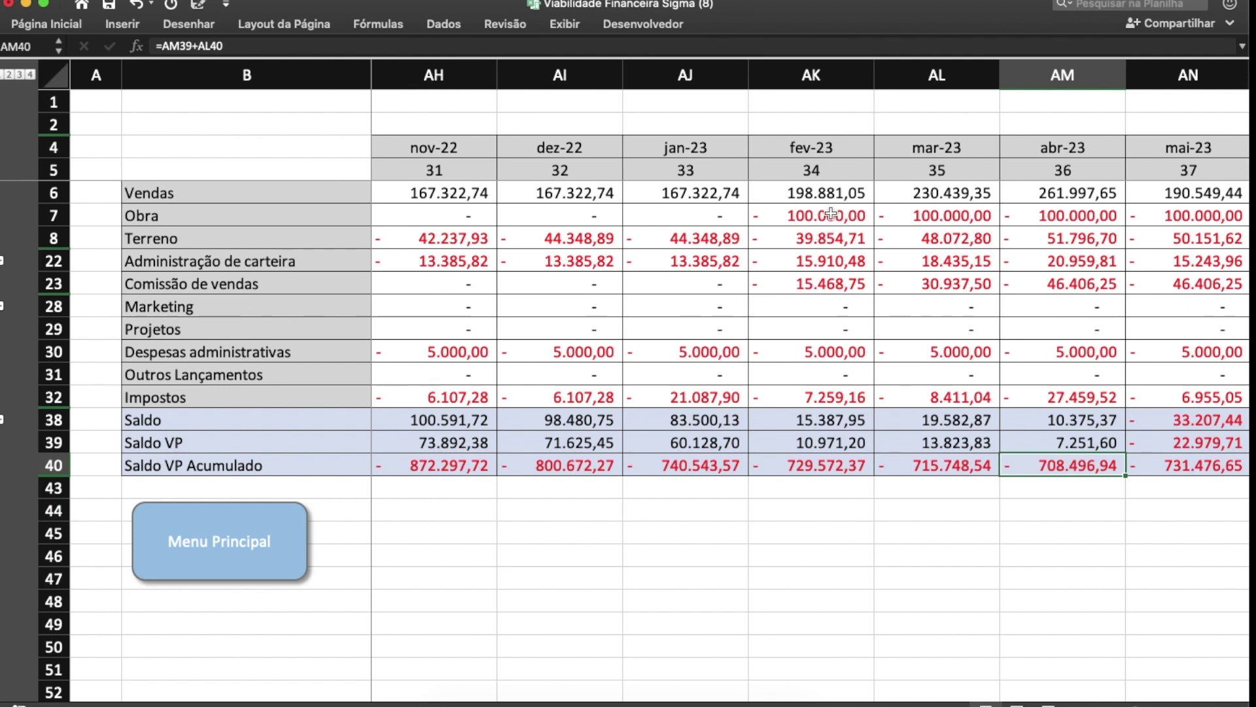
Step: Examine Saldo VP Acumulado from mai-23 (month 37) to nov-23 (month 43), going back to out-23 (month 42)
{"action": "key", "text": "Right"}
{"action": "key", "text": "Right"}
{"action": "key", "text": "Right"}
{"action": "key", "text": "Right"}
{"action": "key", "text": "Right"}
{"action": "key", "text": "Right"}
{"action": "key", "text": "Right"}
{"action": "key", "text": "Right"}
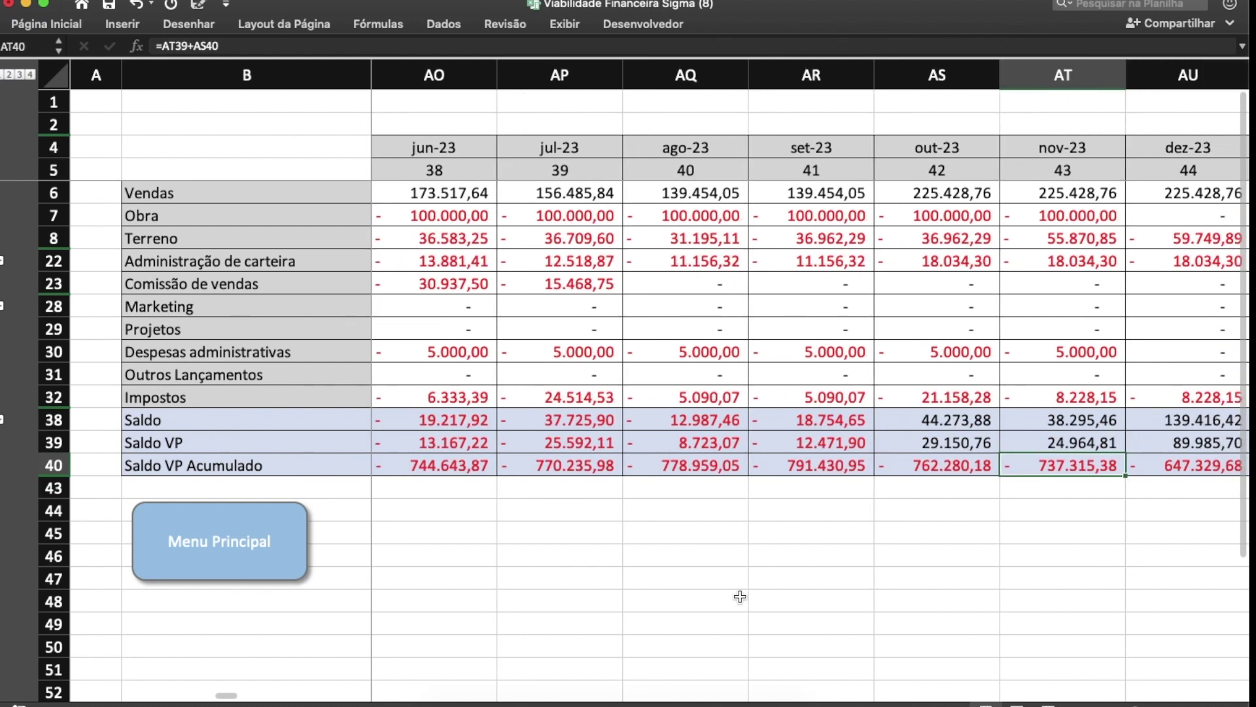
{"action": "key", "text": "Left"}
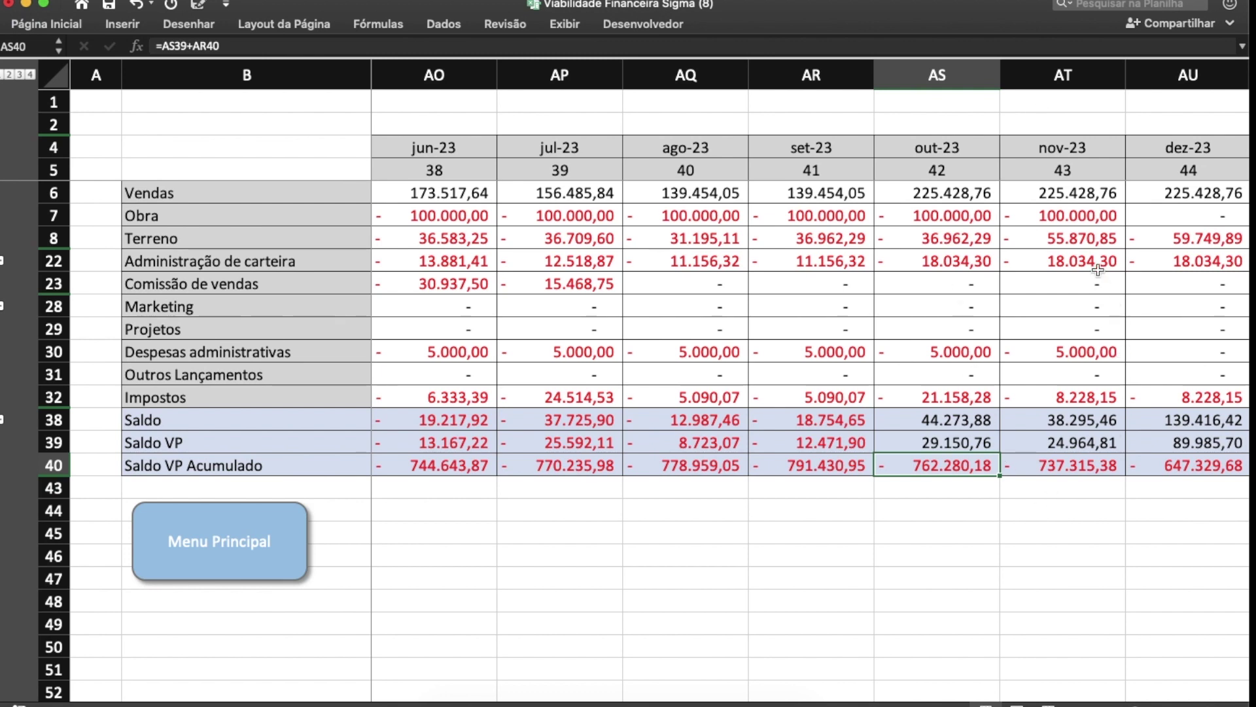
Step: Trace the Saldo VP Acumulado row onward from out-23 to set-25 (month 65)
{"action": "key", "text": "Right"}
{"action": "key", "text": "Right"}
{"action": "key", "text": "Right"}
{"action": "key", "text": "Right"}
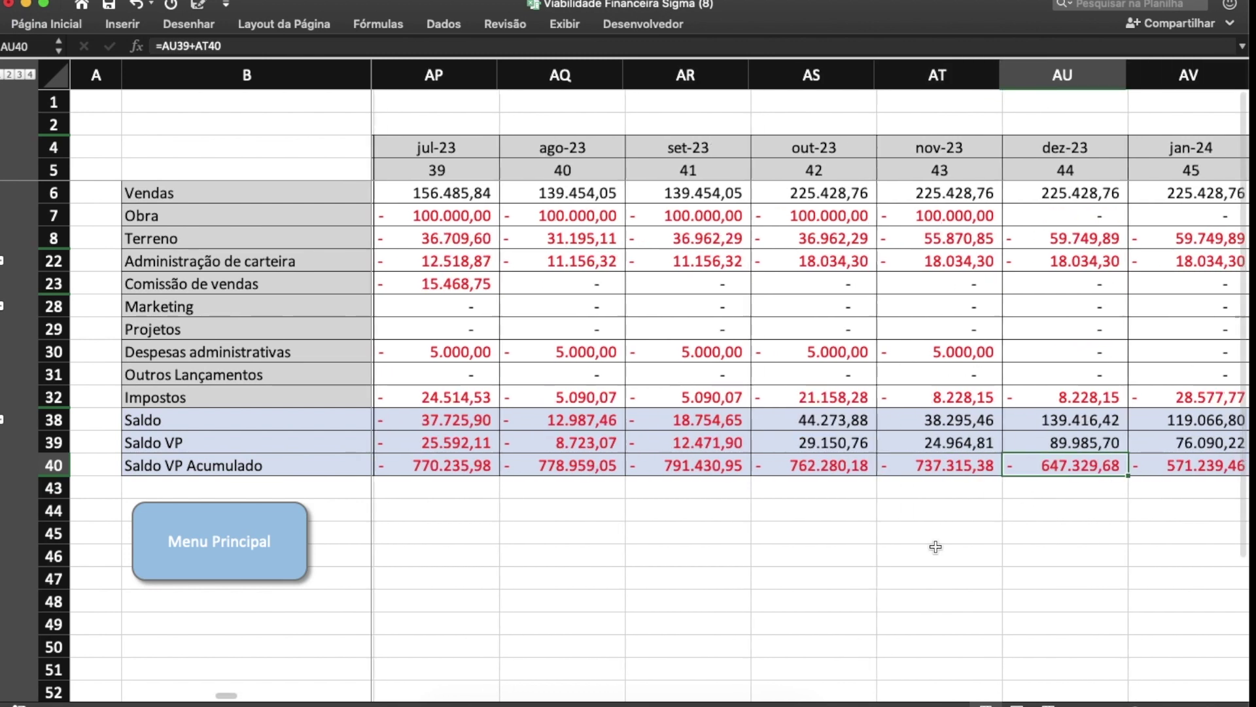
{"action": "key", "text": "Right"}
{"action": "key", "text": "Right"}
{"action": "key", "text": "Right"}
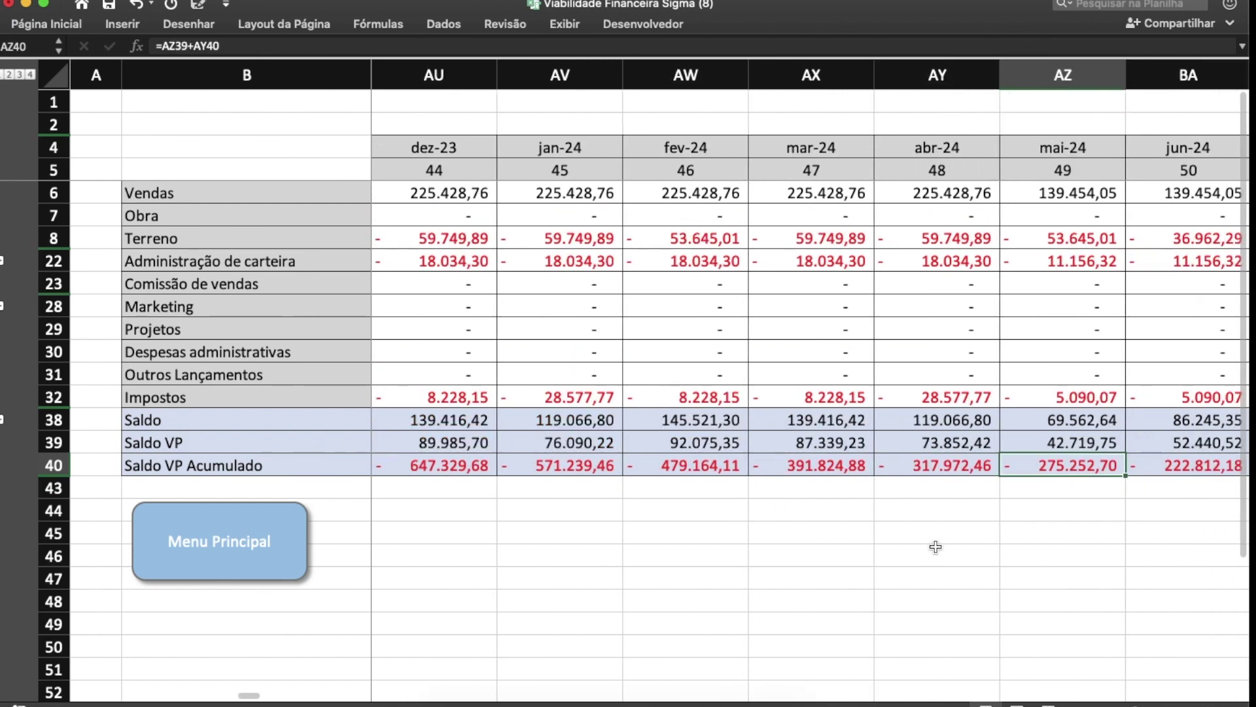
{"action": "key", "text": "Right"}
{"action": "key", "text": "Right"}
{"action": "key", "text": "Right"}
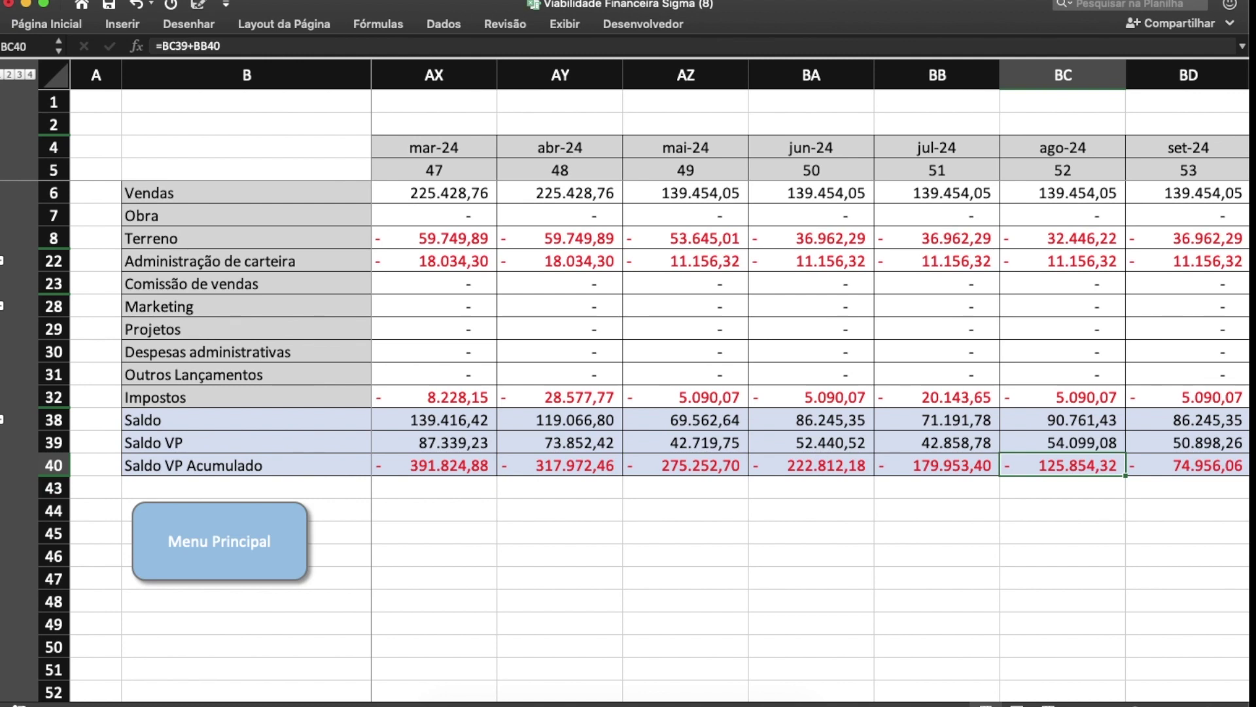
{"action": "key", "text": "Right"}
{"action": "key", "text": "Right"}
{"action": "key", "text": "Right"}
{"action": "key", "text": "Right"}
{"action": "key", "text": "Right"}
{"action": "key", "text": "Right"}
{"action": "key", "text": "Right"}
{"action": "key", "text": "Right"}
{"action": "key", "text": "Right"}
{"action": "key", "text": "Right"}
{"action": "key", "text": "Right"}
{"action": "key", "text": "Right"}
{"action": "key", "text": "Right"}
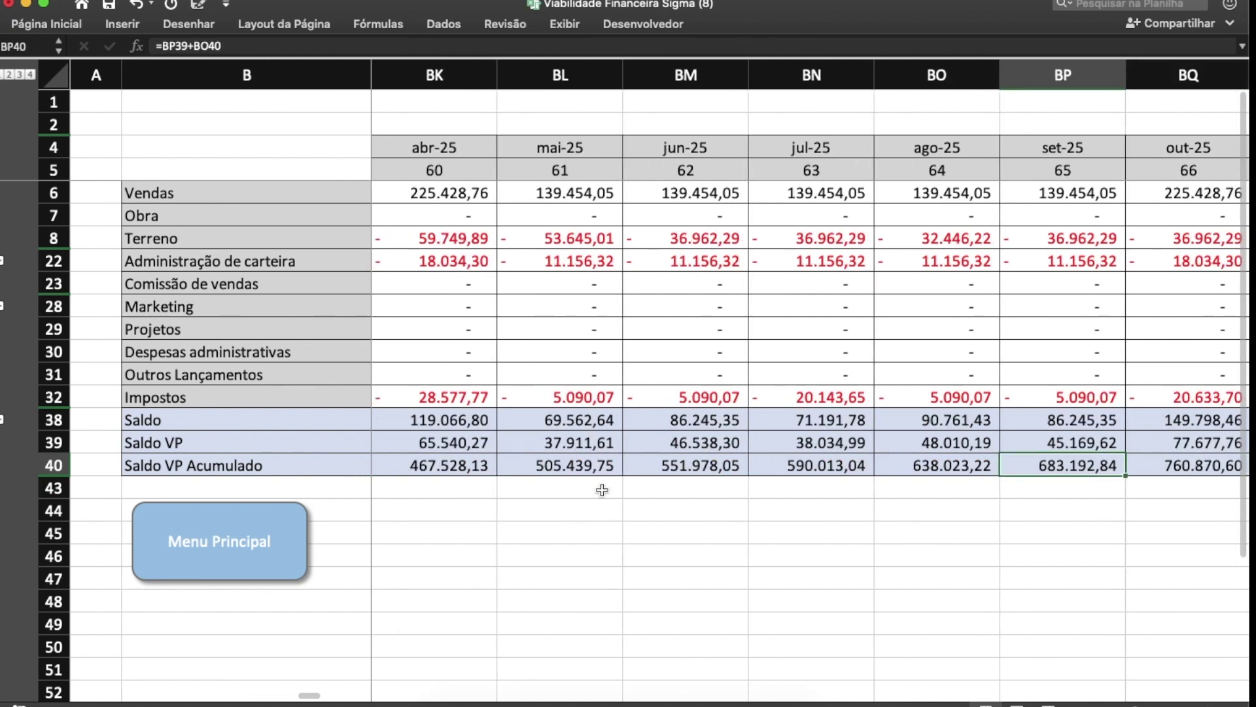
Step: Go back along the Saldo VP Acumulado row and compare set-24 (month 53) with out-24 (month 54)
{"action": "scroll", "coordinate": [602, 490], "scroll_direction": "left", "scroll_amount": 3}
{"action": "scroll", "coordinate": [602, 490], "scroll_direction": "left", "scroll_amount": 6}
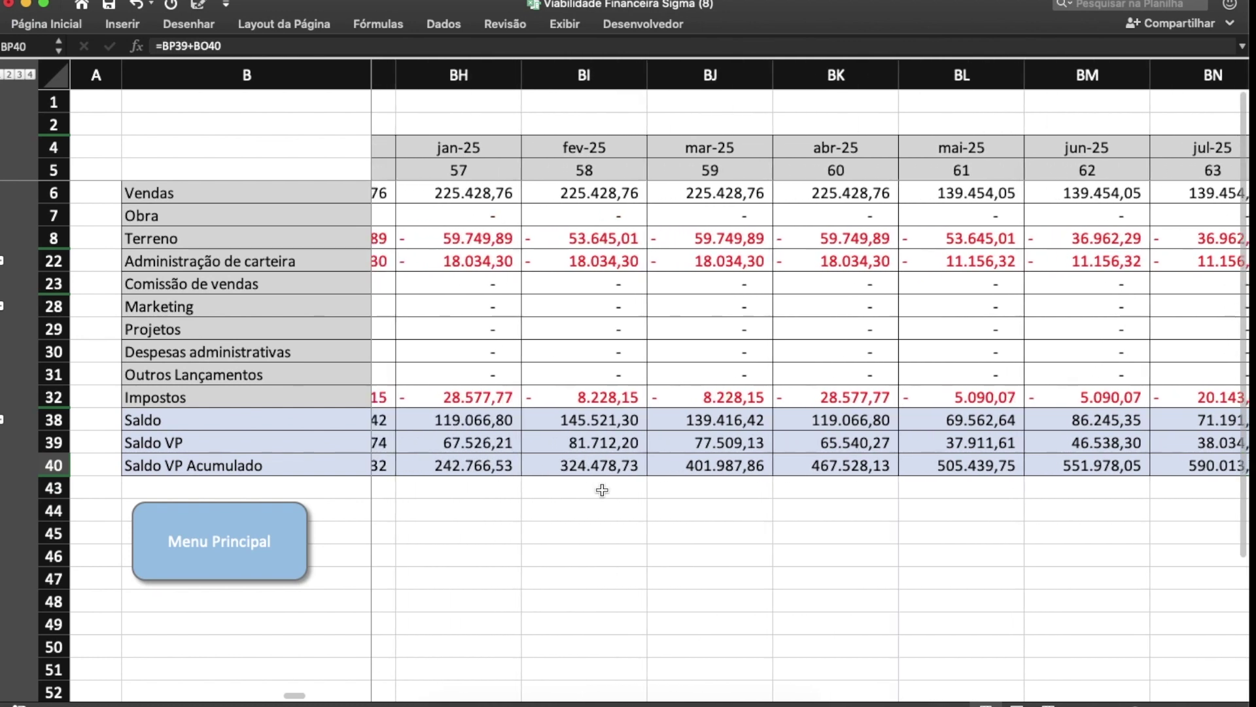
{"action": "scroll", "coordinate": [602, 490], "scroll_direction": "left", "scroll_amount": 1}
{"action": "left_click", "coordinate": [719, 461]}
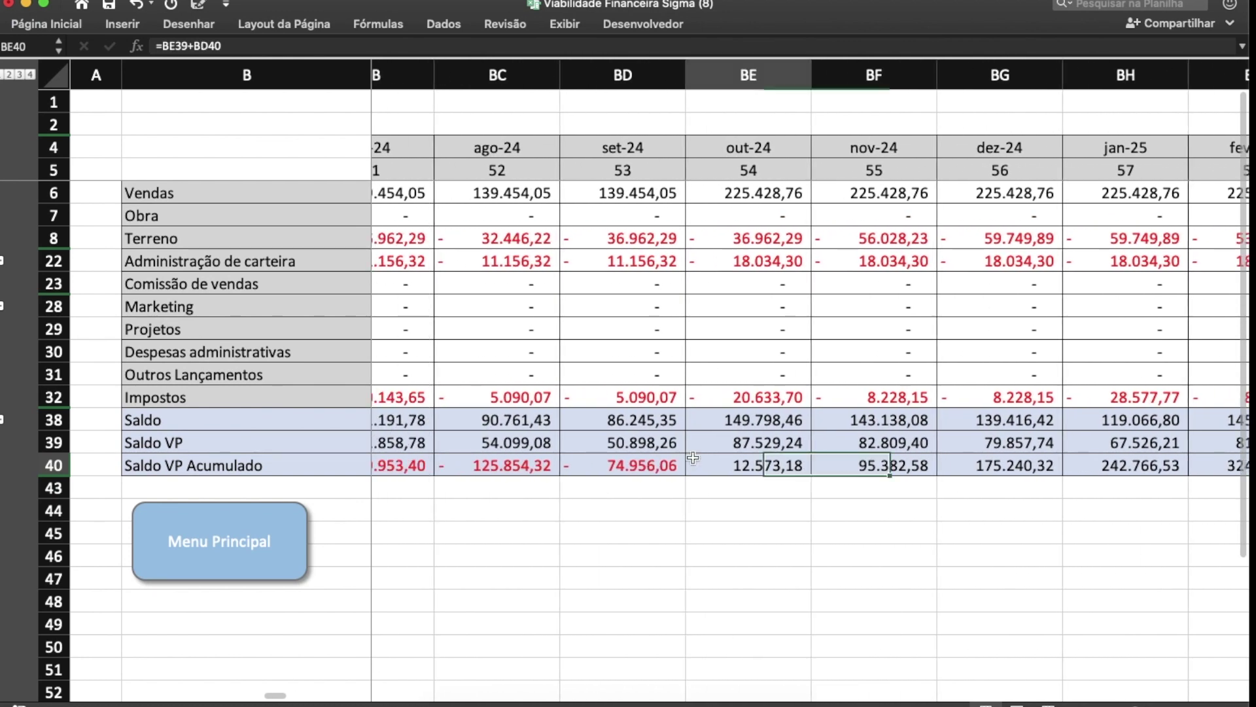
{"action": "key", "text": "Left"}
{"action": "left_click", "coordinate": [691, 460]}
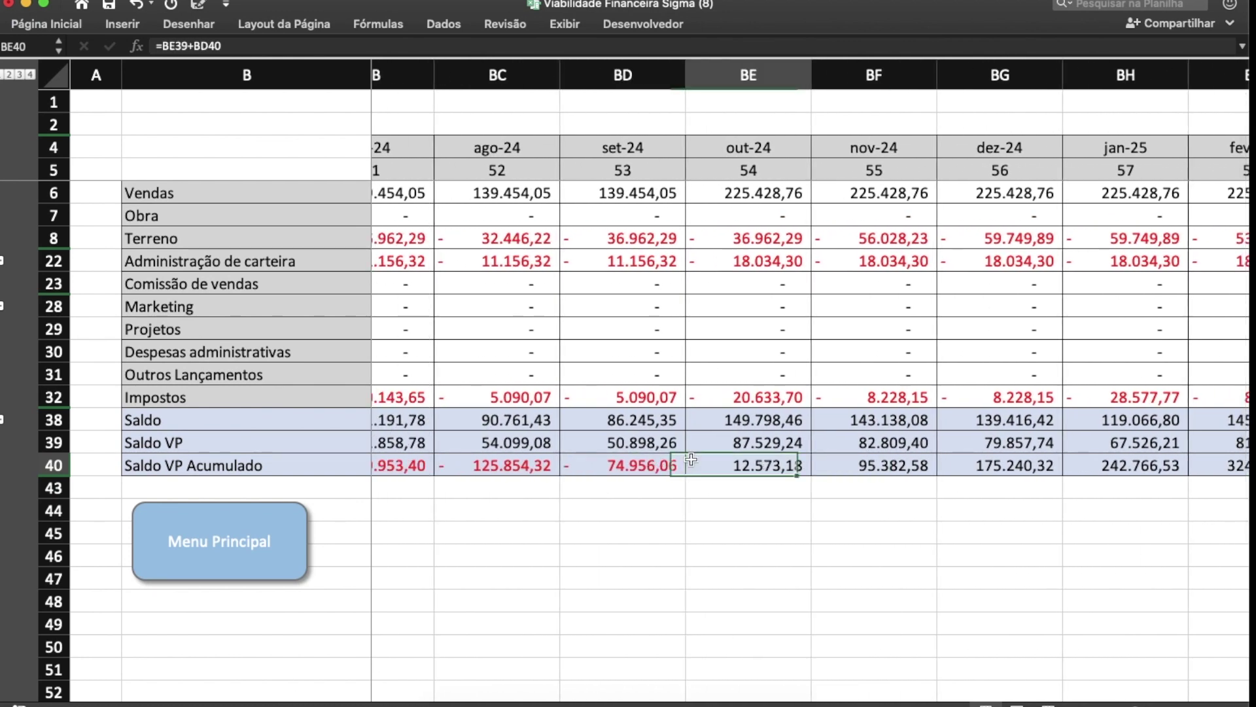
{"action": "left_click", "coordinate": [630, 467]}
{"action": "left_click", "coordinate": [717, 467]}
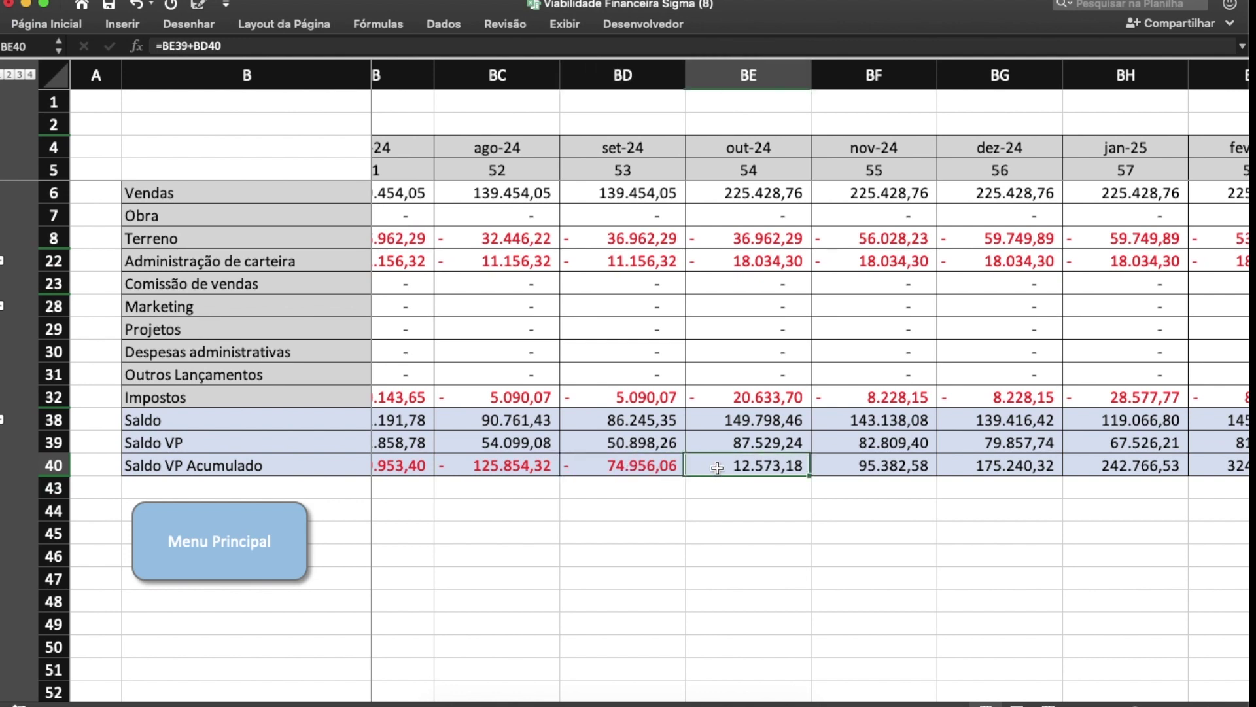
{"action": "left_click", "coordinate": [656, 473]}
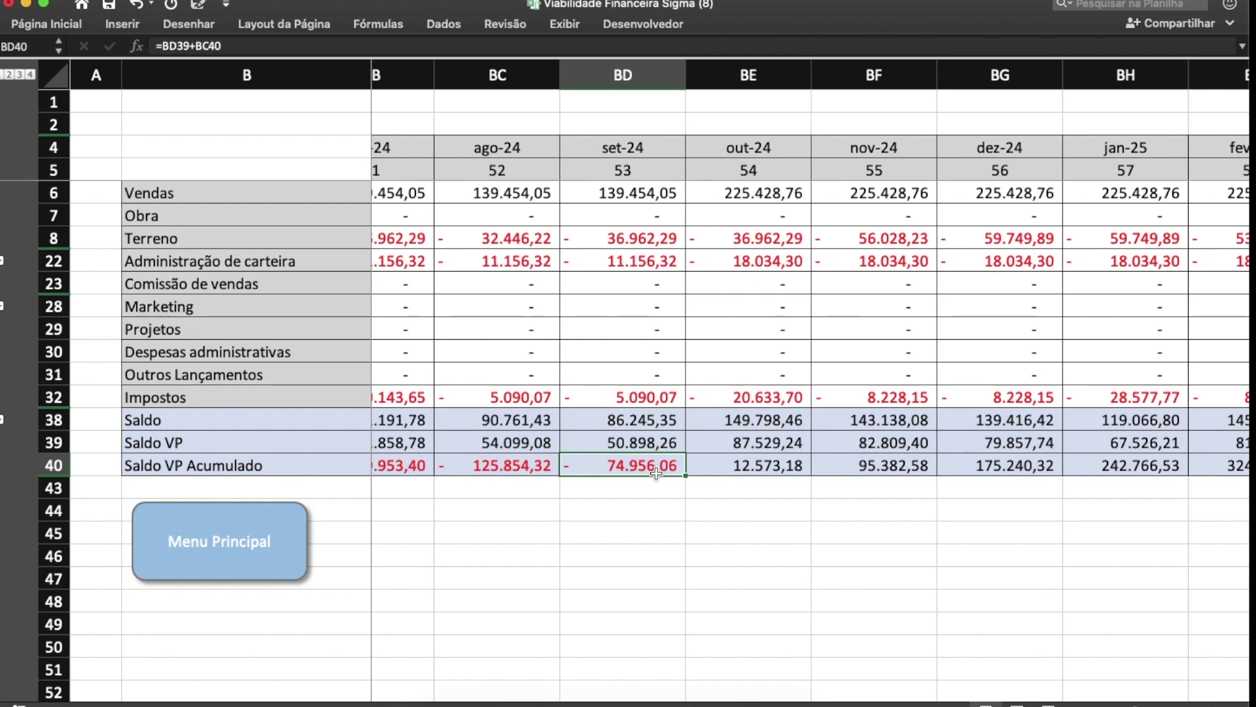
Step: Follow Saldo VP Acumulado from month 53 to the end of the project's movements and select its jul-32 (month 147) cell
{"action": "key", "text": "Right"}
{"action": "key", "text": "Right"}
{"action": "key", "text": "Right"}
{"action": "key", "text": "Right"}
{"action": "key", "text": "Right"}
{"action": "key", "text": "Right"}
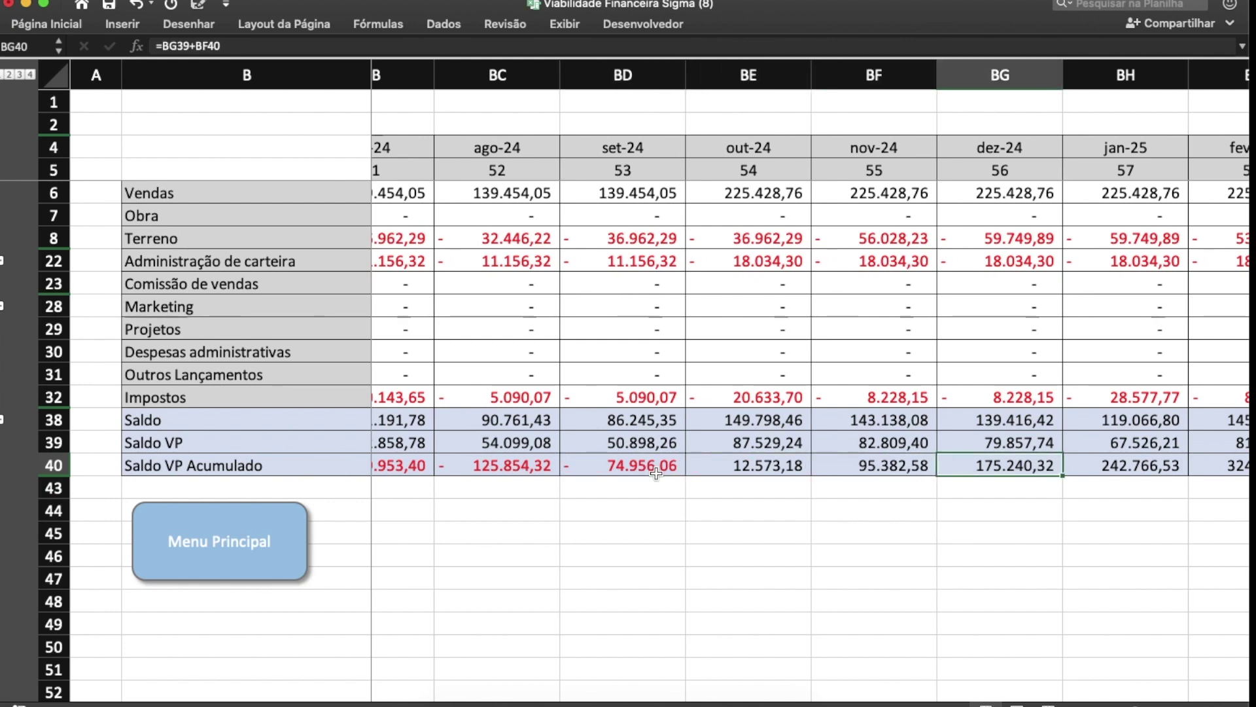
{"action": "key", "text": "Right"}
{"action": "key", "text": "Right"}
{"action": "key", "text": "Right"}
{"action": "key", "text": "Right"}
{"action": "key", "text": "Right"}
{"action": "key", "text": "Right"}
{"action": "key", "text": "Right"}
{"action": "key", "text": "Right"}
{"action": "key", "text": "Right"}
{"action": "key", "text": "Right"}
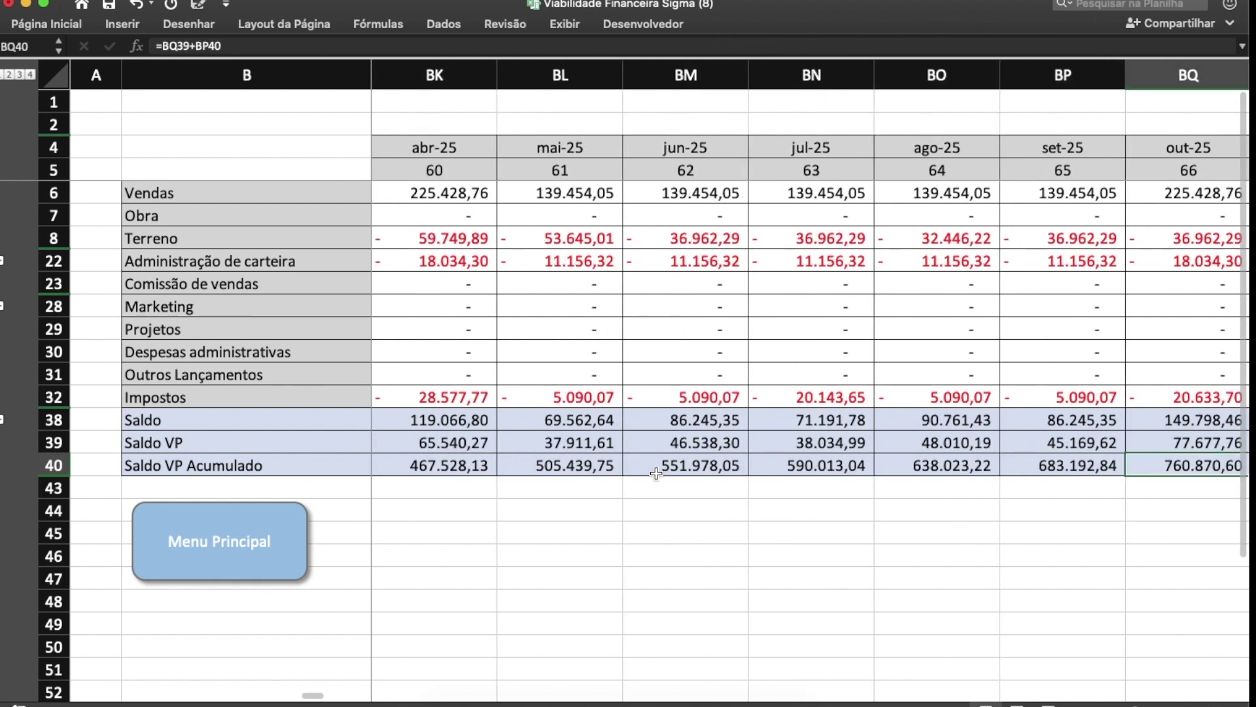
{"action": "key", "text": "Right"}
{"action": "key", "text": "Right"}
{"action": "key", "text": "Right"}
{"action": "key", "text": "Right"}
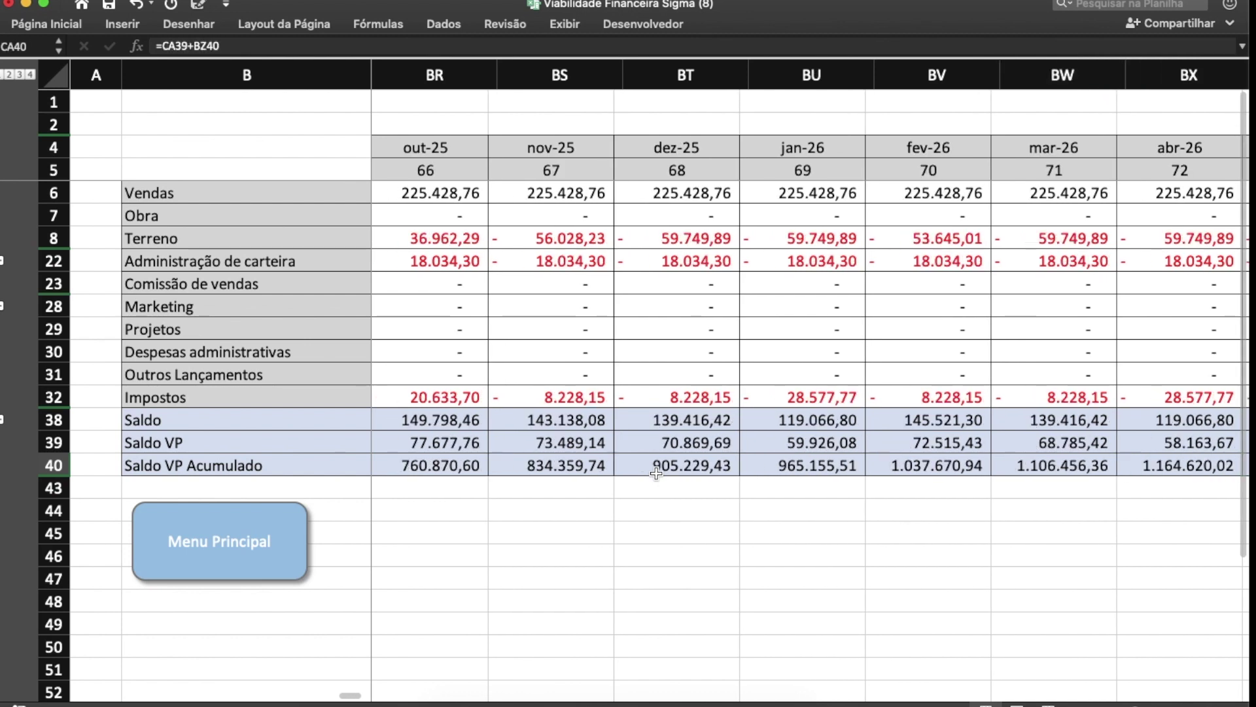
{"action": "key", "text": "Right"}
{"action": "key", "text": "Right"}
{"action": "key", "text": "Right"}
{"action": "key", "text": "Right"}
{"action": "key", "text": "Right"}
{"action": "key", "text": "Right"}
{"action": "key", "text": "Right"}
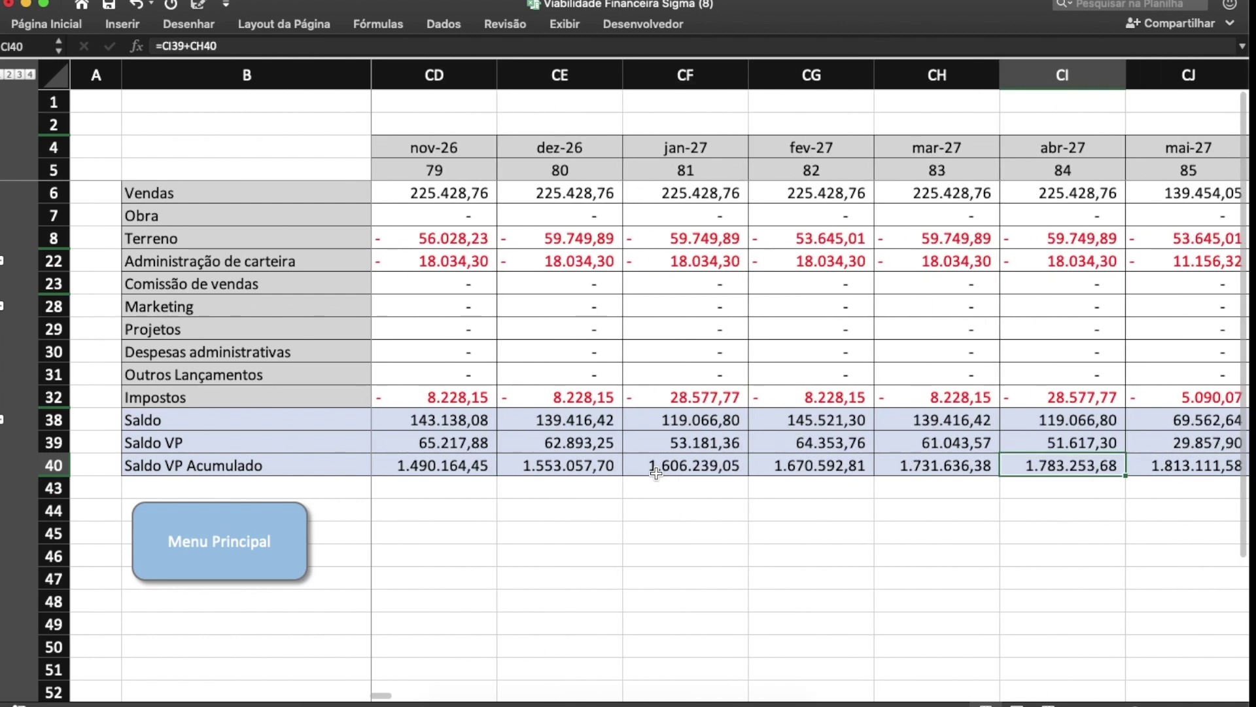
{"action": "key", "text": "Right"}
{"action": "key", "text": "Right"}
{"action": "key", "text": "Right"}
{"action": "key", "text": "Right"}
{"action": "key", "text": "Right"}
{"action": "key", "text": "Right"}
{"action": "key", "text": "Right"}
{"action": "key", "text": "Right"}
{"action": "key", "text": "Right"}
{"action": "key", "text": "Right"}
{"action": "key", "text": "Right"}
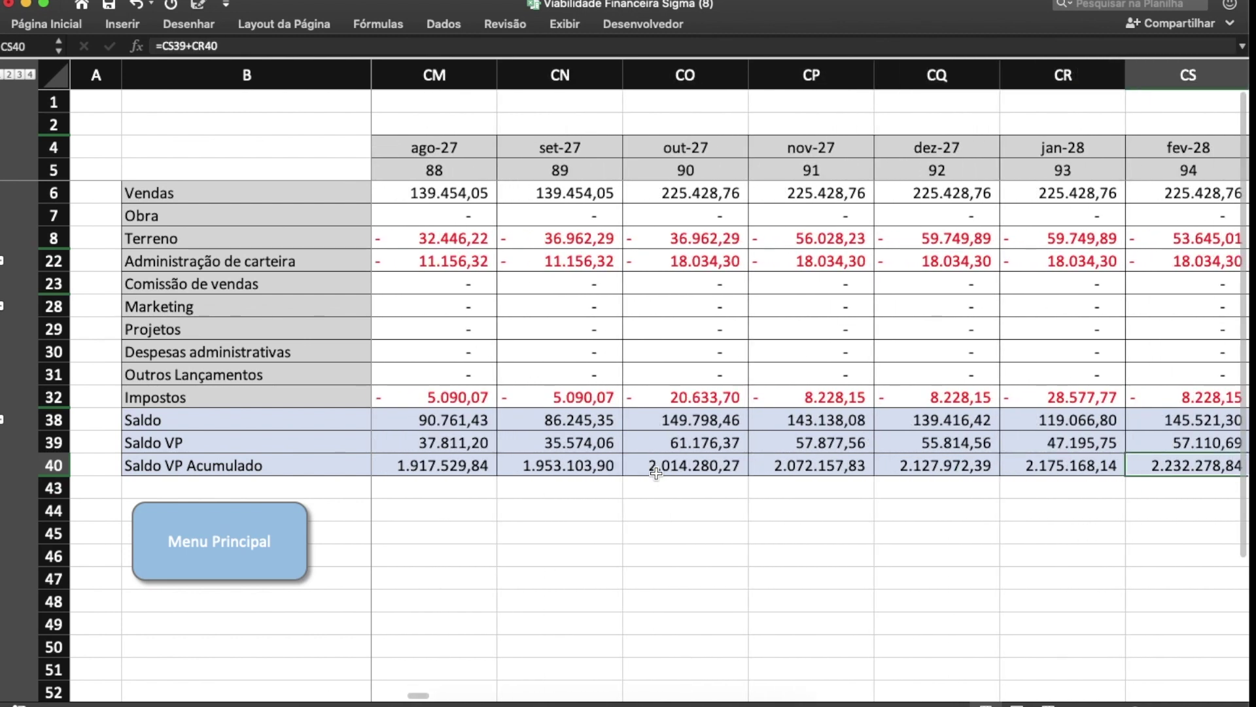
{"action": "key", "text": "Right"}
{"action": "key", "text": "Right"}
{"action": "key", "text": "Right"}
{"action": "key", "text": "Right"}
{"action": "key", "text": "Right"}
{"action": "key", "text": "Right"}
{"action": "key", "text": "Right"}
{"action": "key", "text": "Right"}
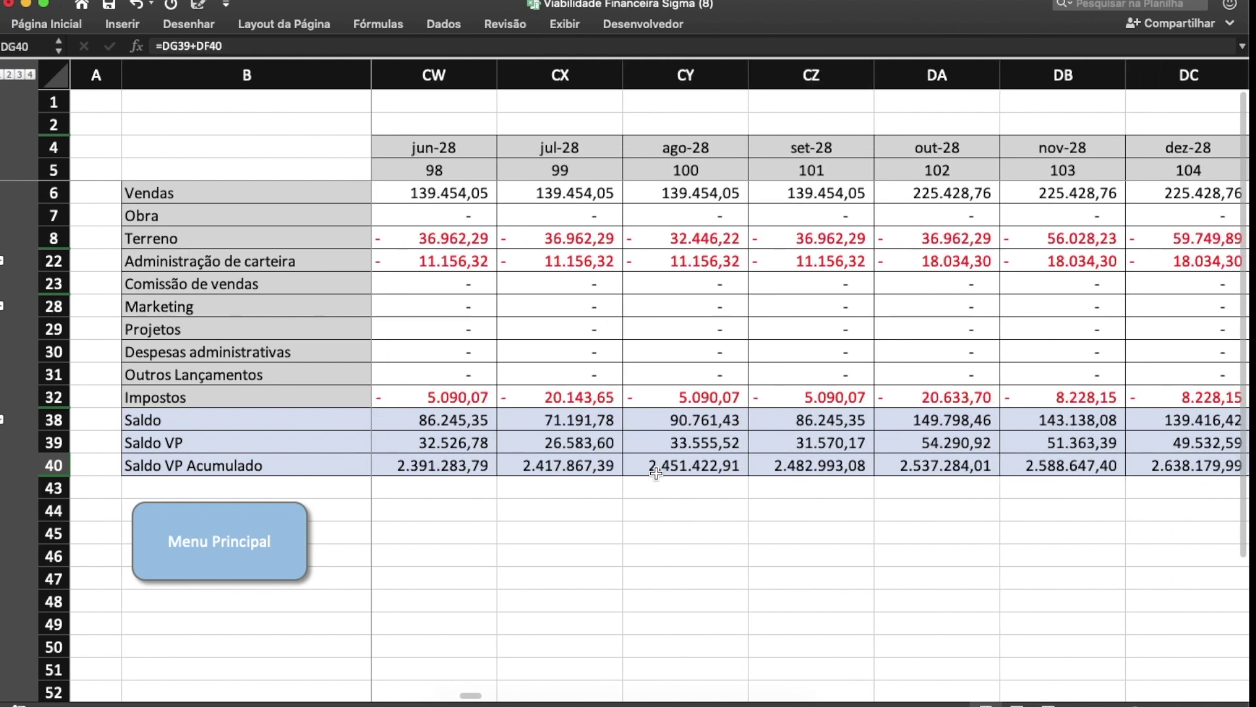
{"action": "key", "text": "Right"}
{"action": "key", "text": "Right"}
{"action": "key", "text": "Right"}
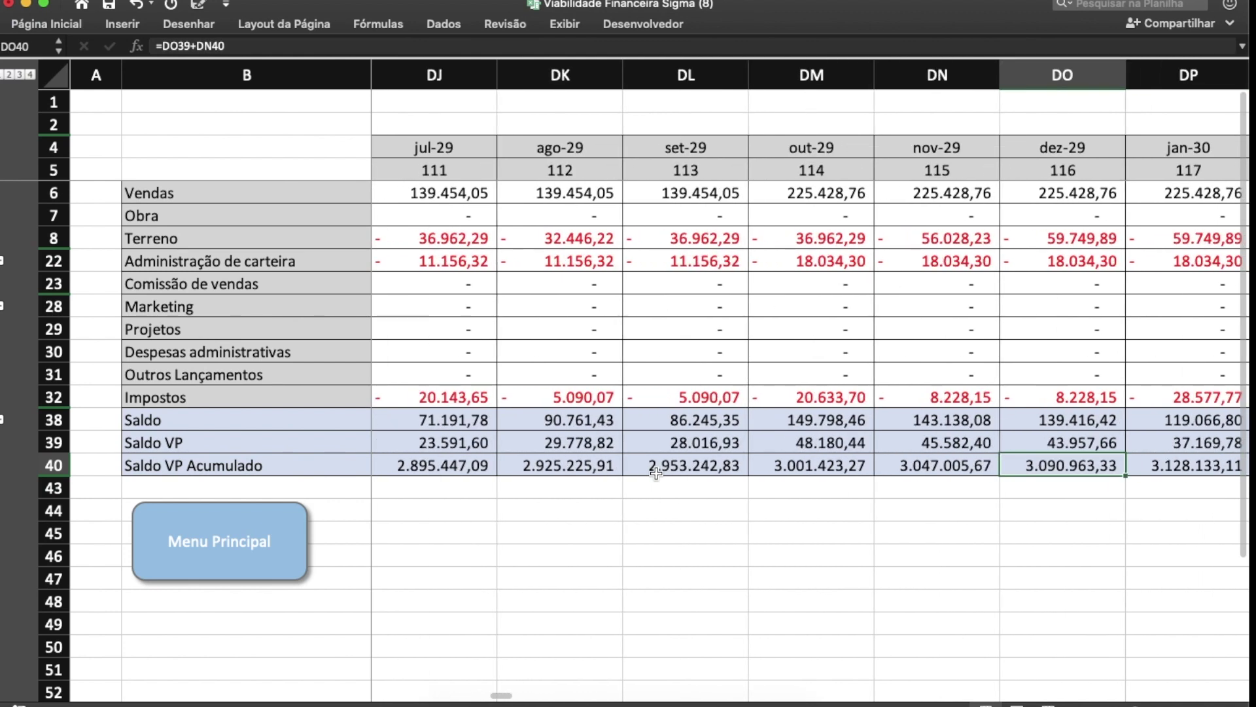
{"action": "key", "text": "Right"}
{"action": "key", "text": "Right"}
{"action": "key", "text": "Right"}
{"action": "key", "text": "Right"}
{"action": "key", "text": "Right"}
{"action": "key", "text": "Right"}
{"action": "key", "text": "Right"}
{"action": "key", "text": "Right"}
{"action": "key", "text": "Right"}
{"action": "key", "text": "Right"}
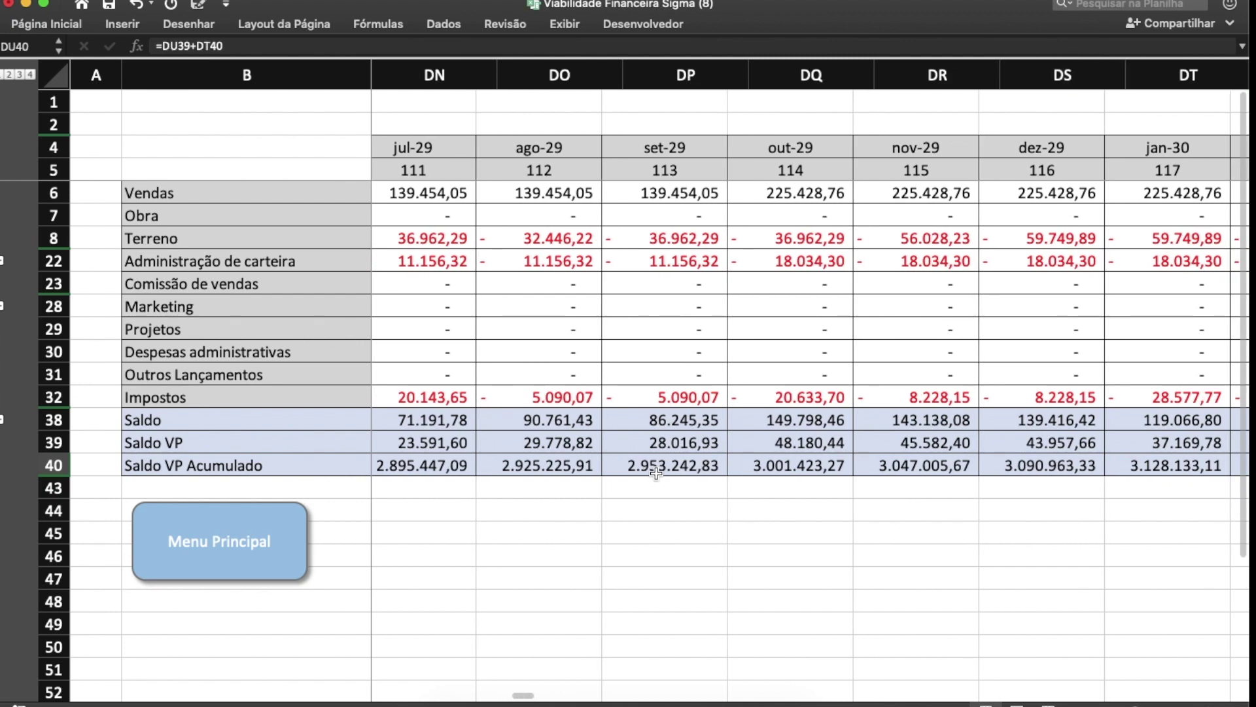
{"action": "key", "text": "Right"}
{"action": "key", "text": "Right"}
{"action": "key", "text": "Right"}
{"action": "key", "text": "Right"}
{"action": "key", "text": "Right"}
{"action": "key", "text": "Right"}
{"action": "key", "text": "Right"}
{"action": "key", "text": "Right"}
{"action": "key", "text": "Right"}
{"action": "key", "text": "Right"}
{"action": "key", "text": "Right"}
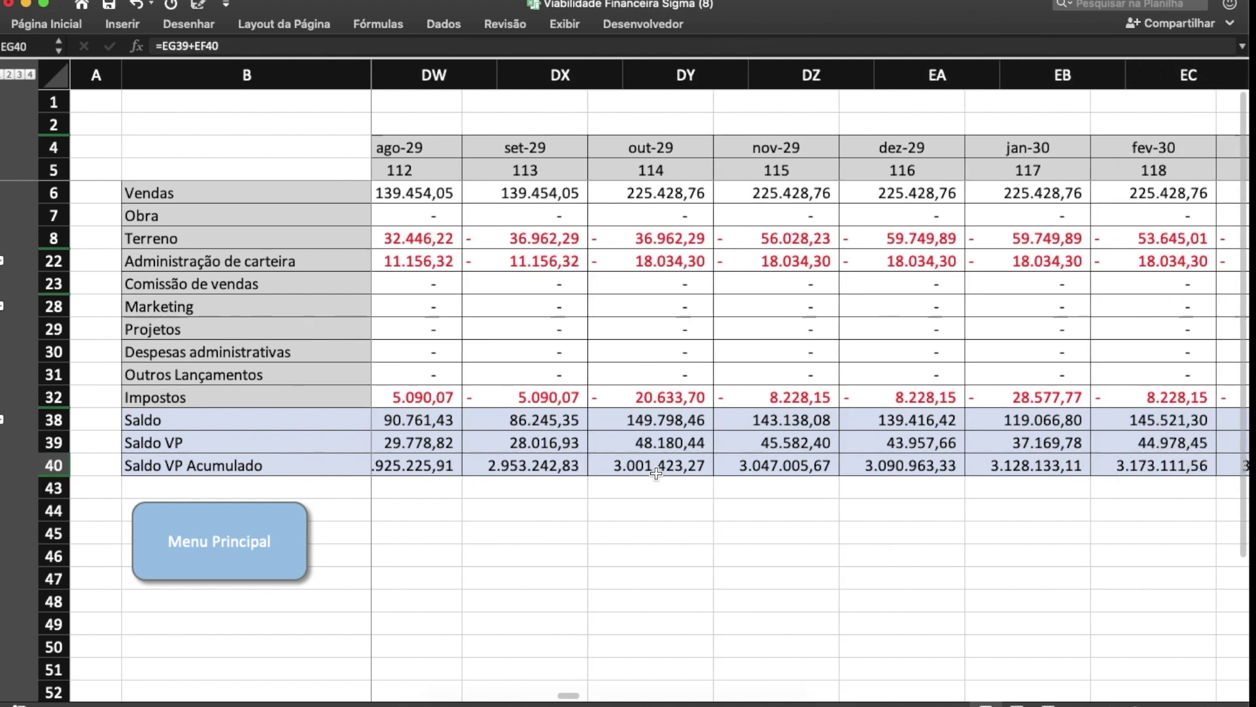
{"action": "key", "text": "Right"}
{"action": "key", "text": "Right"}
{"action": "key", "text": "Right"}
{"action": "key", "text": "Right"}
{"action": "key", "text": "Right"}
{"action": "key", "text": "Right"}
{"action": "key", "text": "Right"}
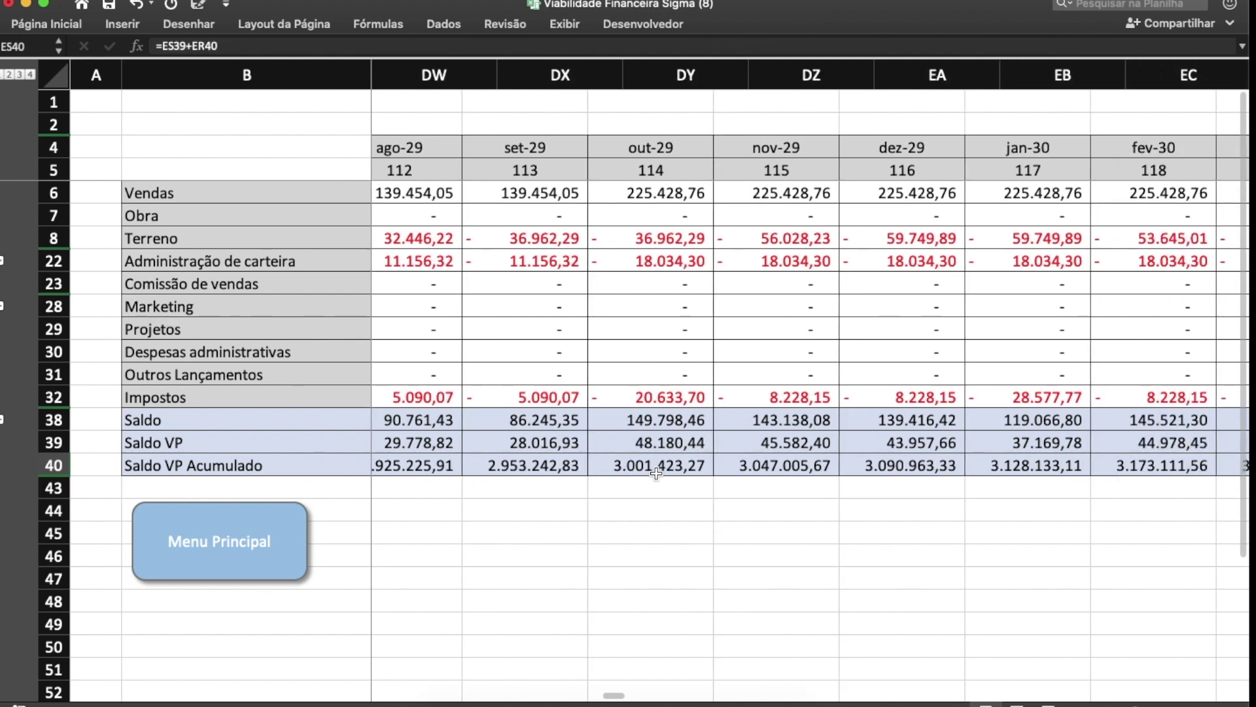
{"action": "key", "text": "Right"}
{"action": "key", "text": "Left"}
{"action": "key", "text": "Left"}
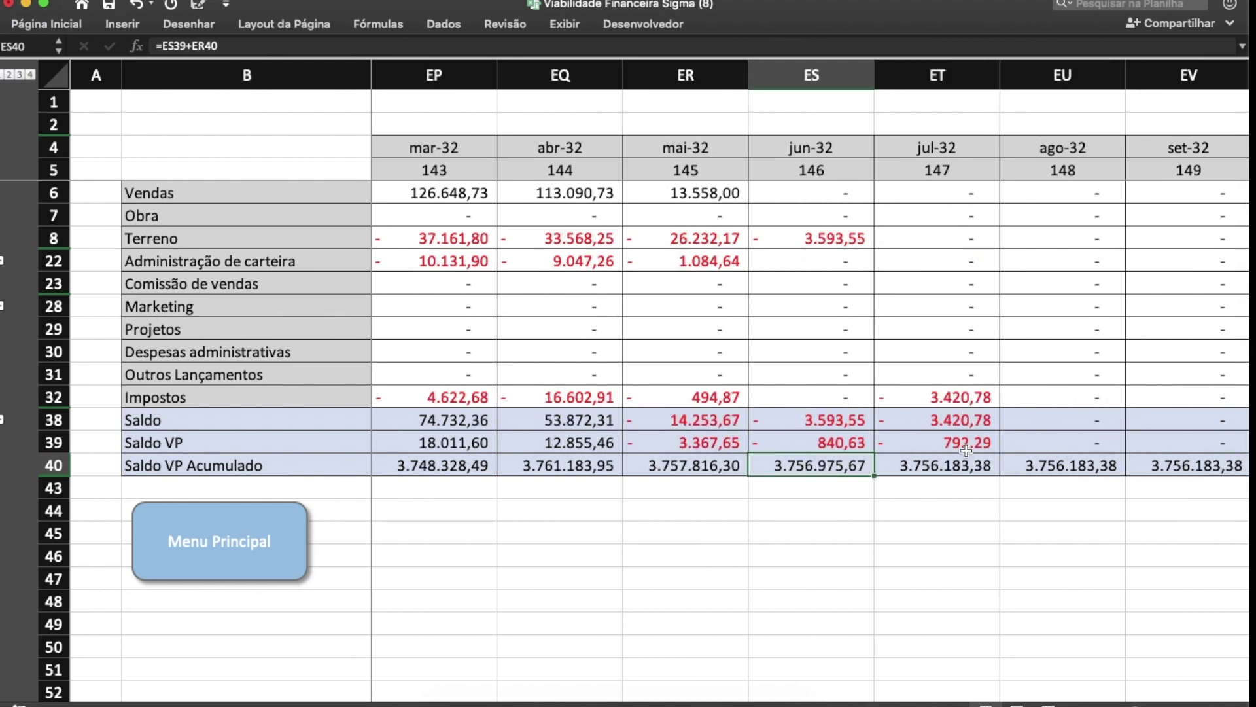
{"action": "left_click", "coordinate": [965, 470]}
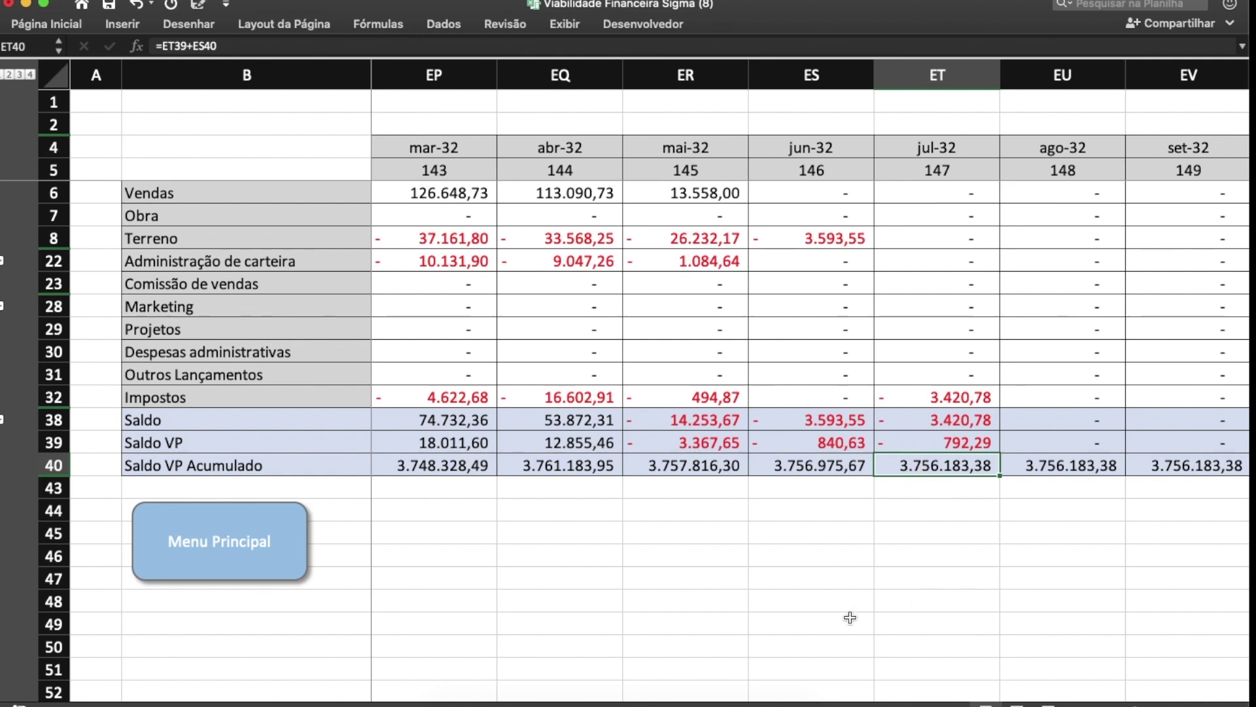
Step: Switch to the Sem Título text note and highlight "No presente!", "Receitas - Despesas" and "VPL" in turn
{"action": "left_click", "coordinate": [614, 701]}
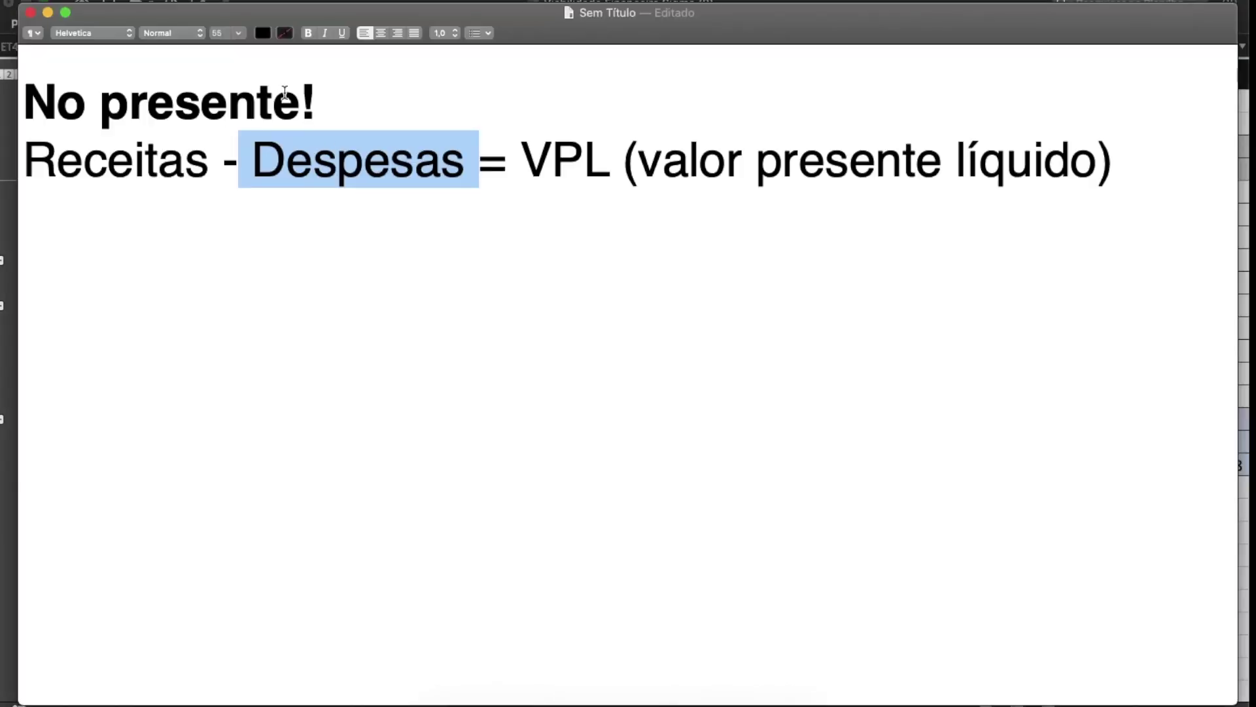
{"action": "left_click_drag", "start_coordinate": [26, 100], "coordinate": [347, 97]}
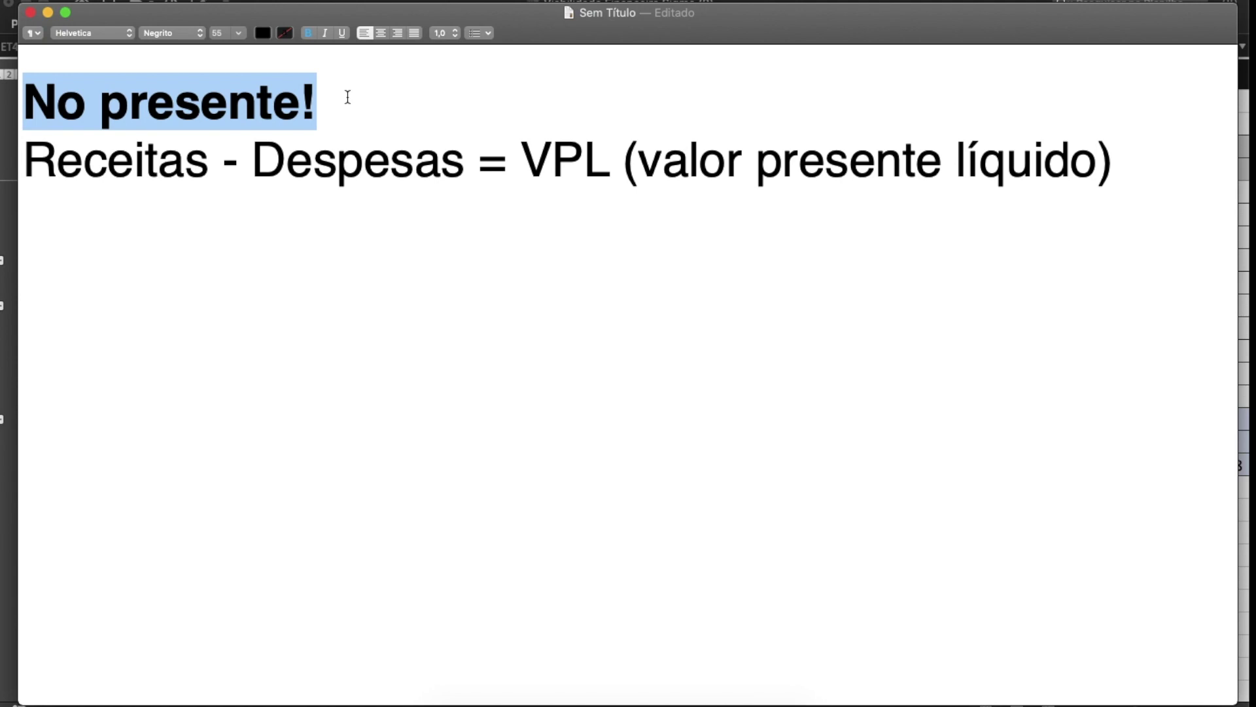
{"action": "left_click_drag", "start_coordinate": [30, 157], "coordinate": [480, 161]}
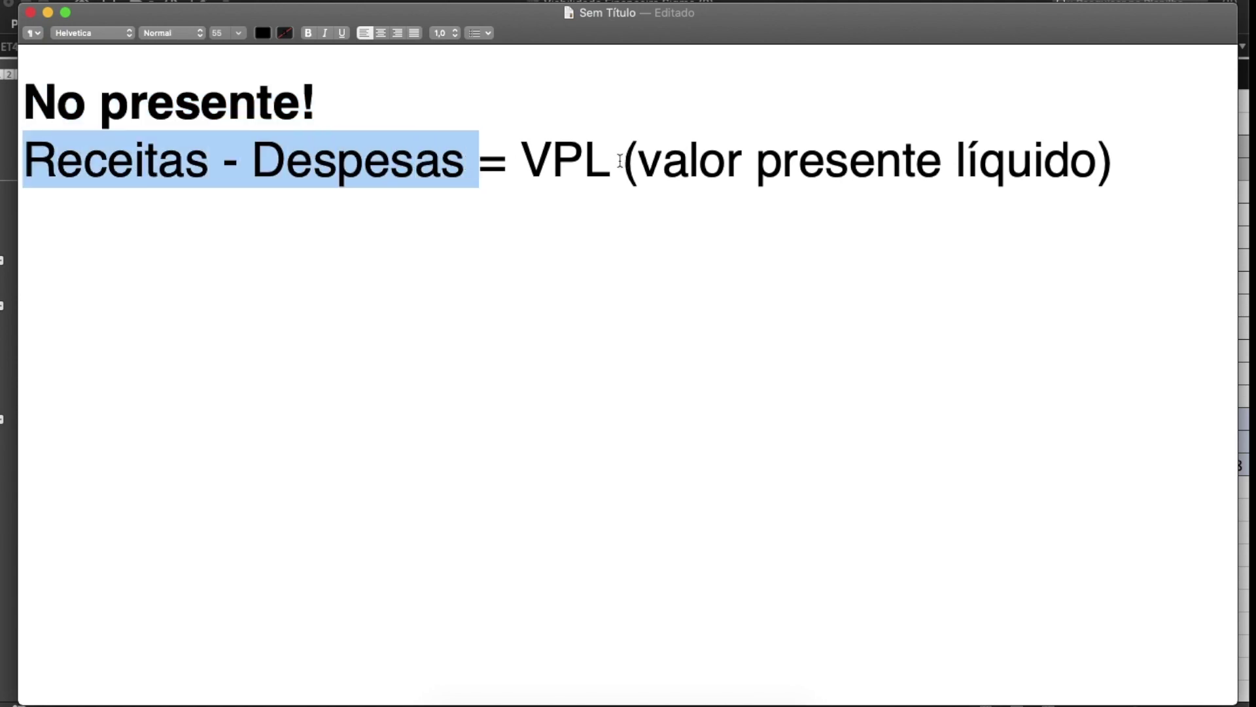
{"action": "left_click_drag", "start_coordinate": [620, 160], "coordinate": [521, 160]}
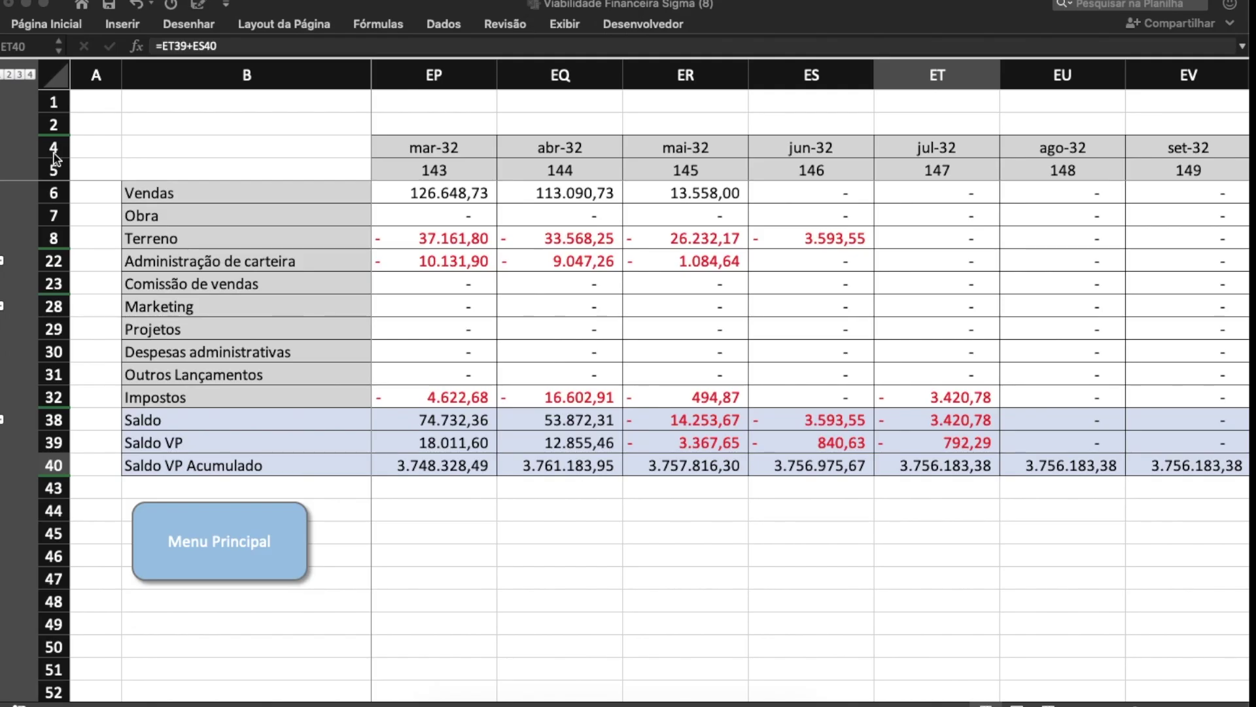
Step: Return to the workbook, select the jul-32 Saldo VP Acumulado cell and go back to the Menu Principal sheet
{"action": "left_click", "coordinate": [955, 462]}
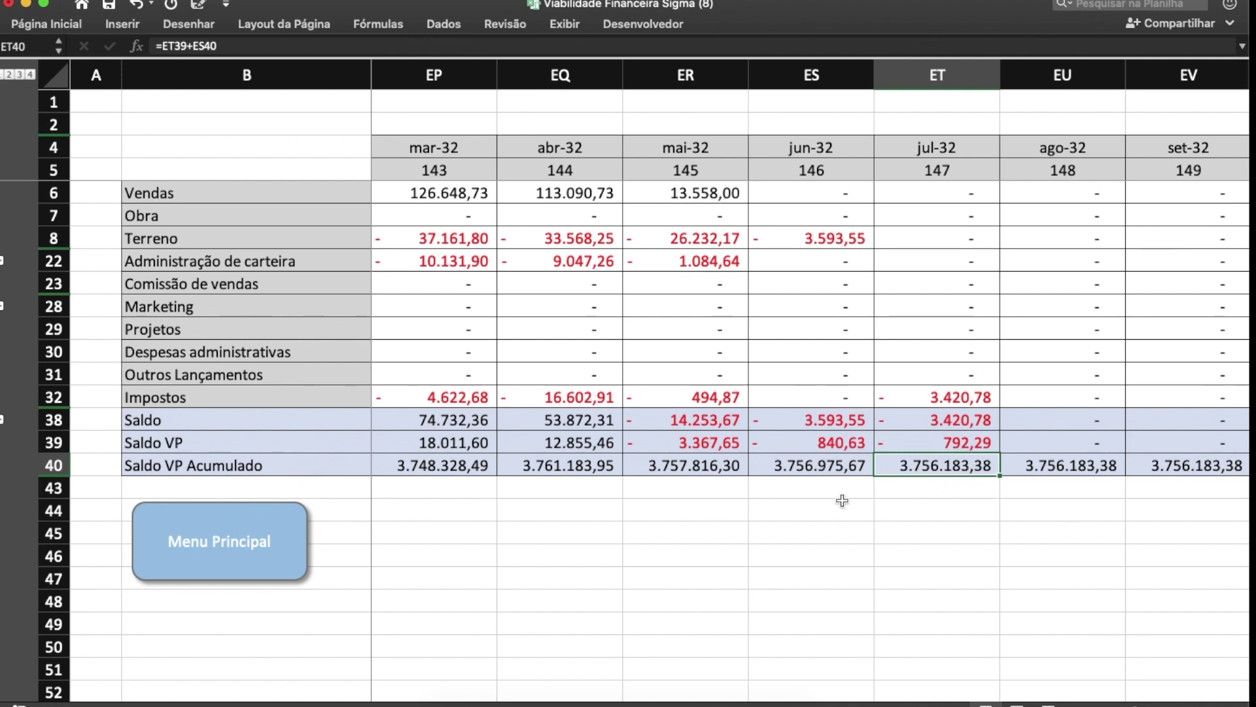
{"action": "left_click", "coordinate": [194, 523]}
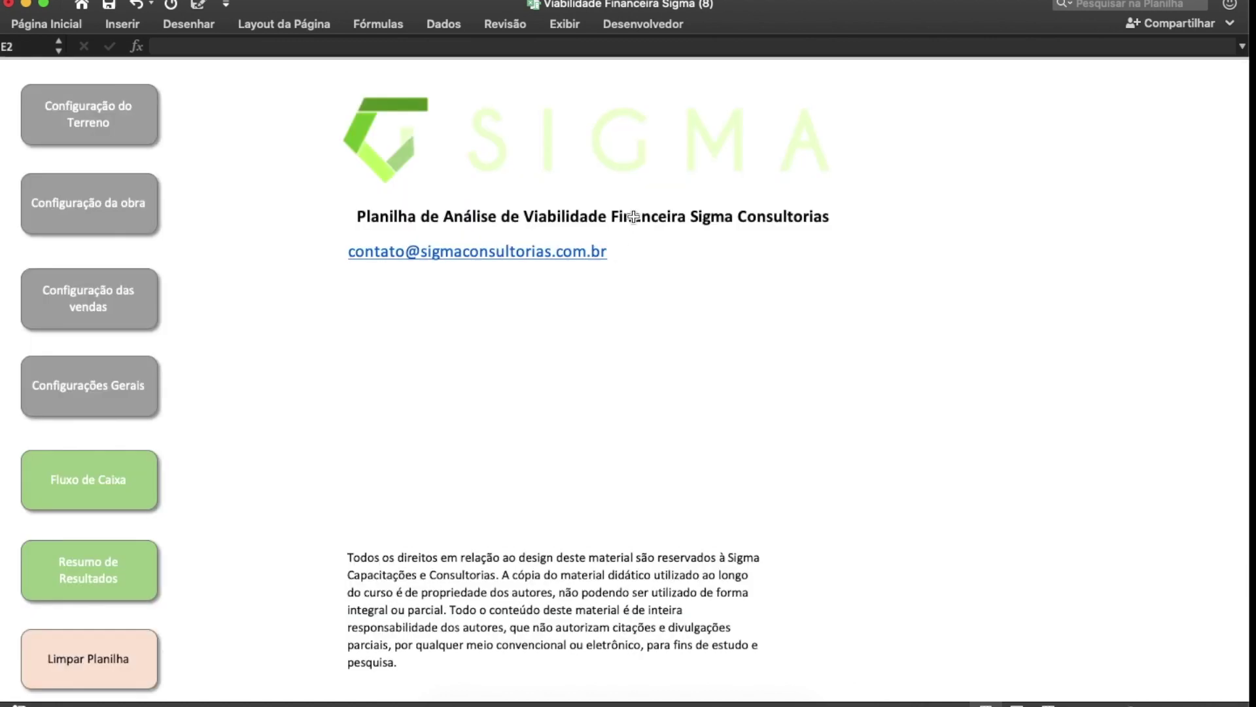
Step: Open the Resumo de Resultados sheet and select the Número de unidades and Valor médio de Venda values
{"action": "left_click", "coordinate": [103, 575]}
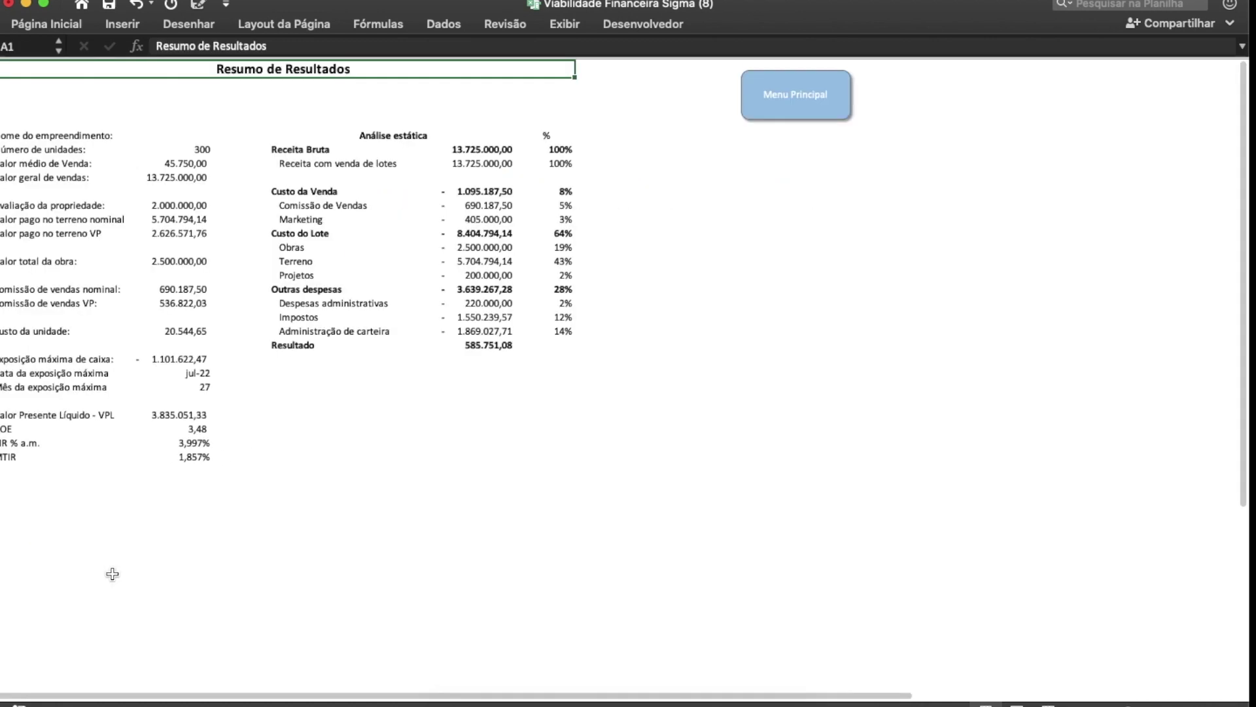
{"action": "scroll", "coordinate": [112, 574], "scroll_direction": "down", "scroll_amount": 6}
{"action": "scroll", "coordinate": [112, 573], "scroll_direction": "up", "scroll_amount": 10}
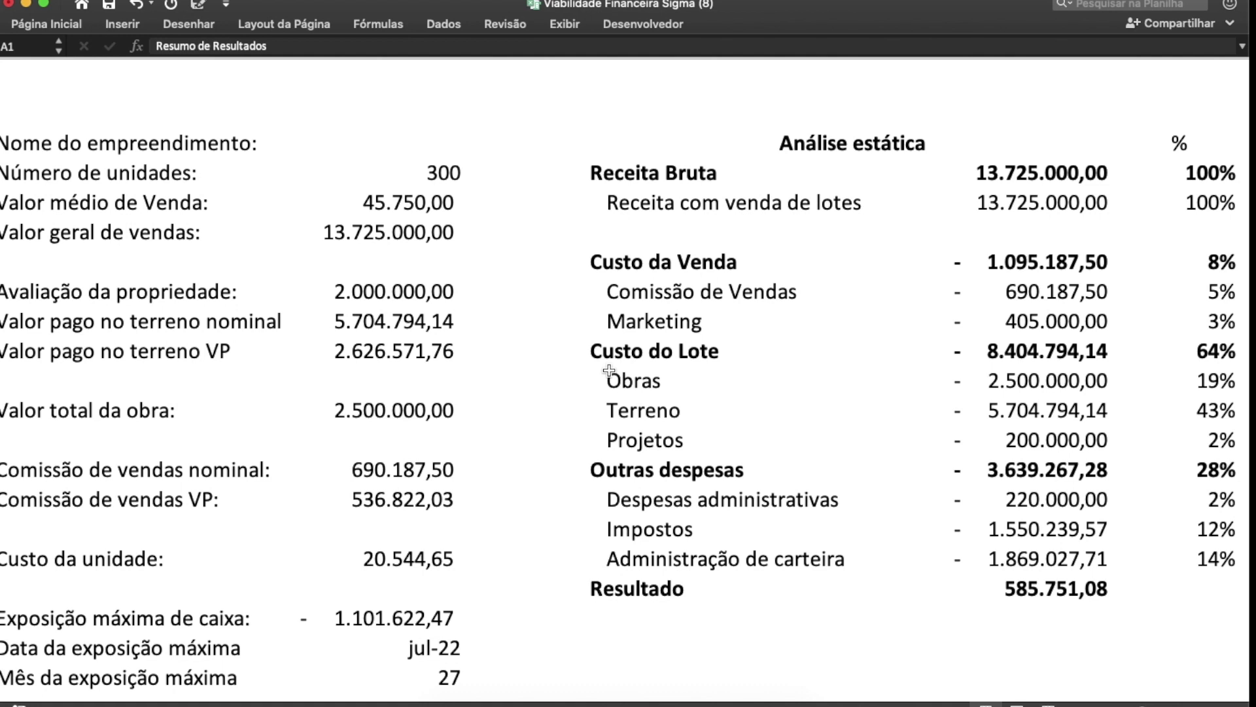
{"action": "left_click", "coordinate": [384, 173]}
{"action": "left_click", "coordinate": [372, 214]}
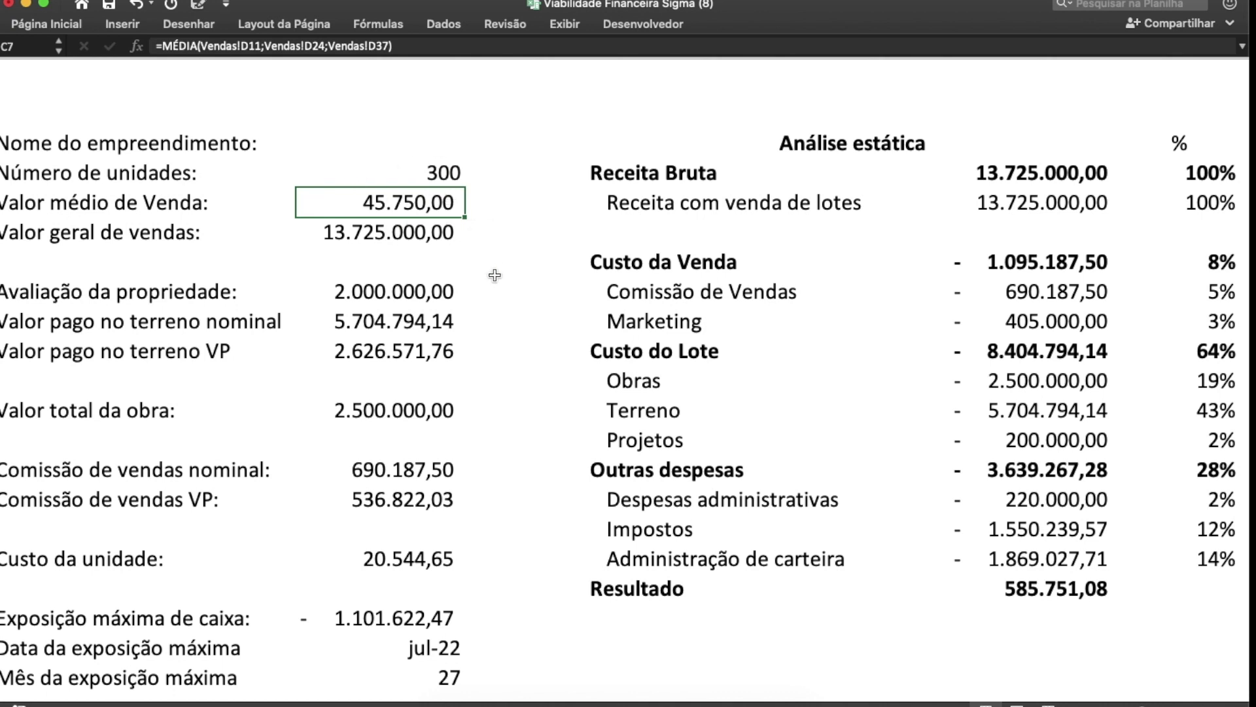
Step: Go back through the main menu to the sales configuration and review the sales profiles down to Perfil 3
{"action": "scroll", "coordinate": [896, 202], "scroll_direction": "right", "scroll_amount": 3}
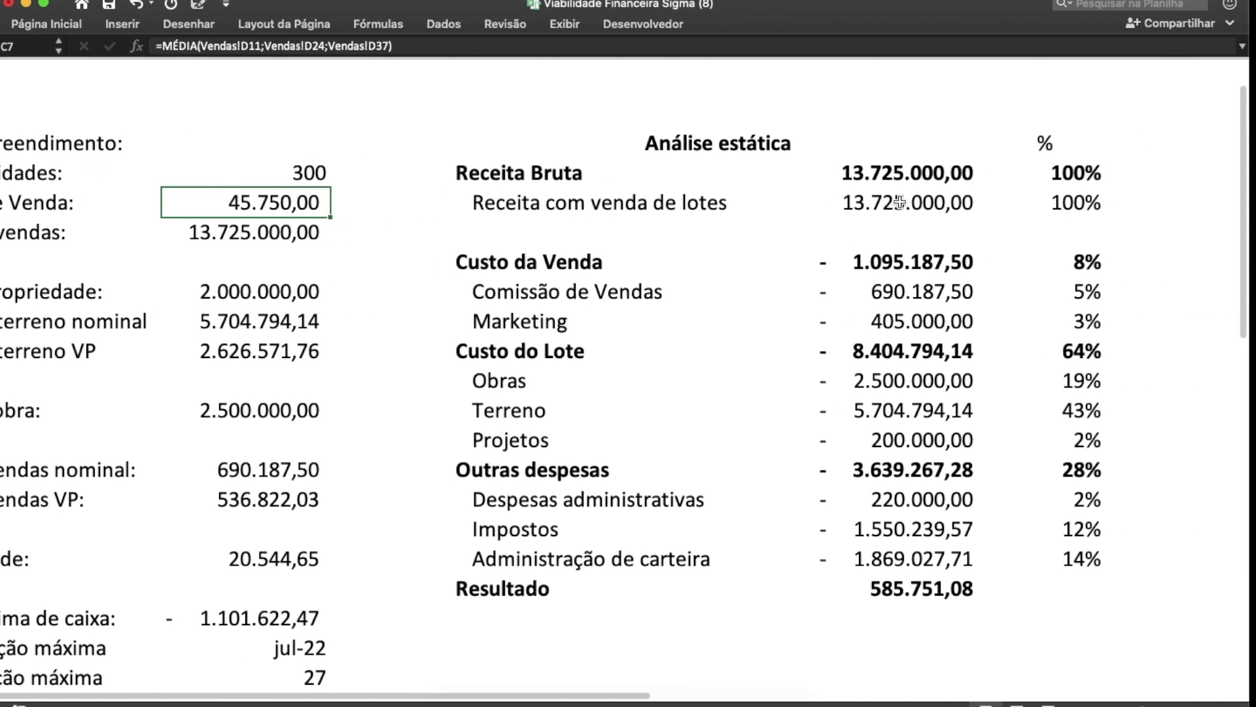
{"action": "scroll", "coordinate": [903, 200], "scroll_direction": "left", "scroll_amount": 3}
{"action": "scroll", "coordinate": [904, 204], "scroll_direction": "up", "scroll_amount": 1}
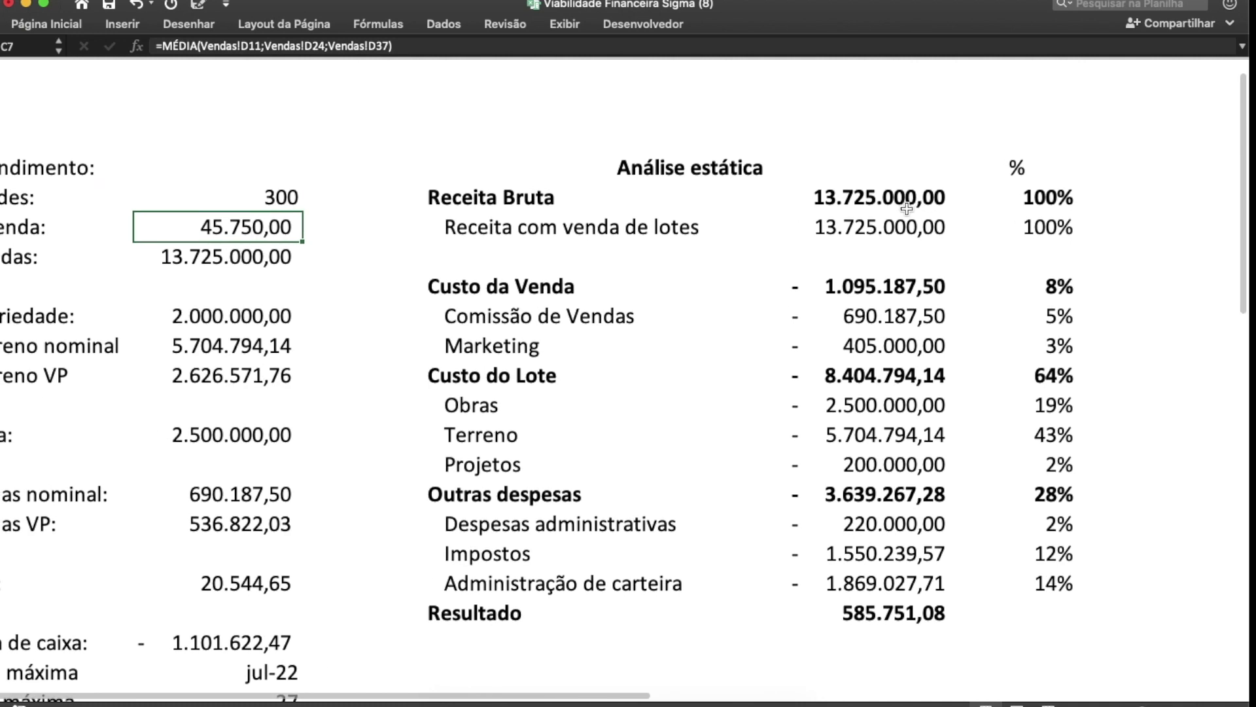
{"action": "scroll", "coordinate": [906, 206], "scroll_direction": "down", "scroll_amount": 3, "text": "ctrl"}
{"action": "scroll", "coordinate": [1176, 149], "scroll_direction": "right", "scroll_amount": 1}
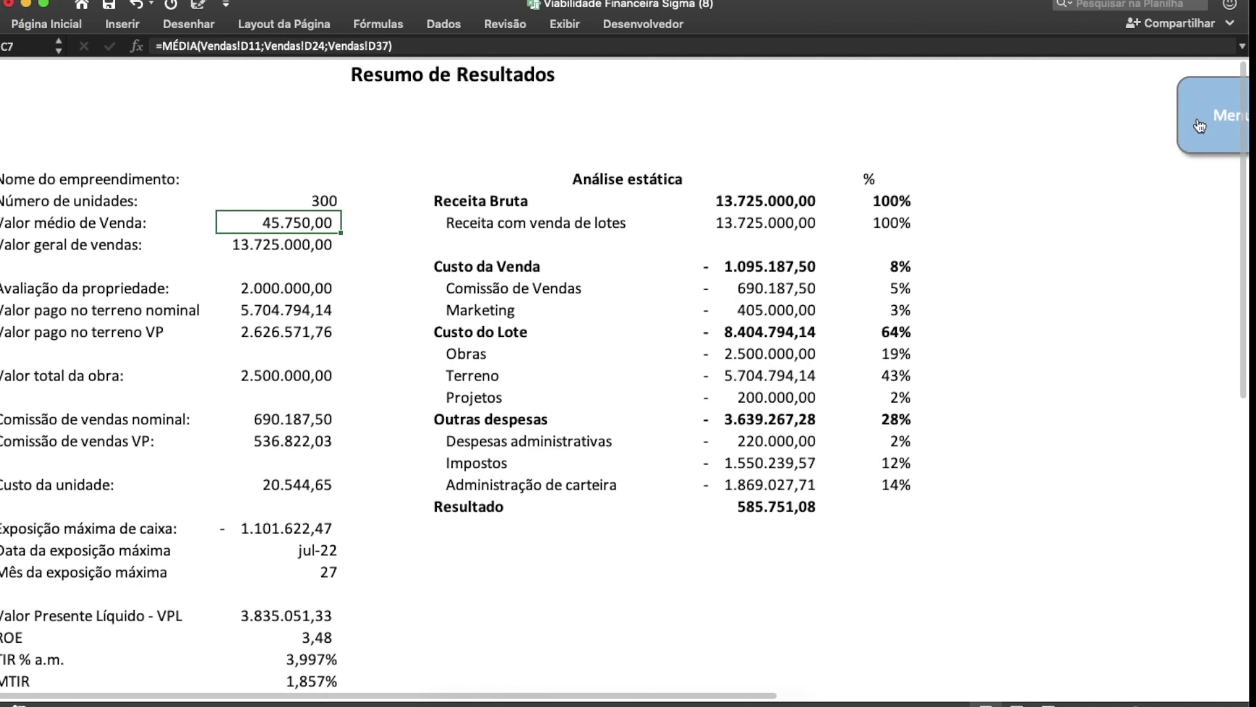
{"action": "left_click", "coordinate": [1199, 126]}
{"action": "left_click", "coordinate": [79, 303]}
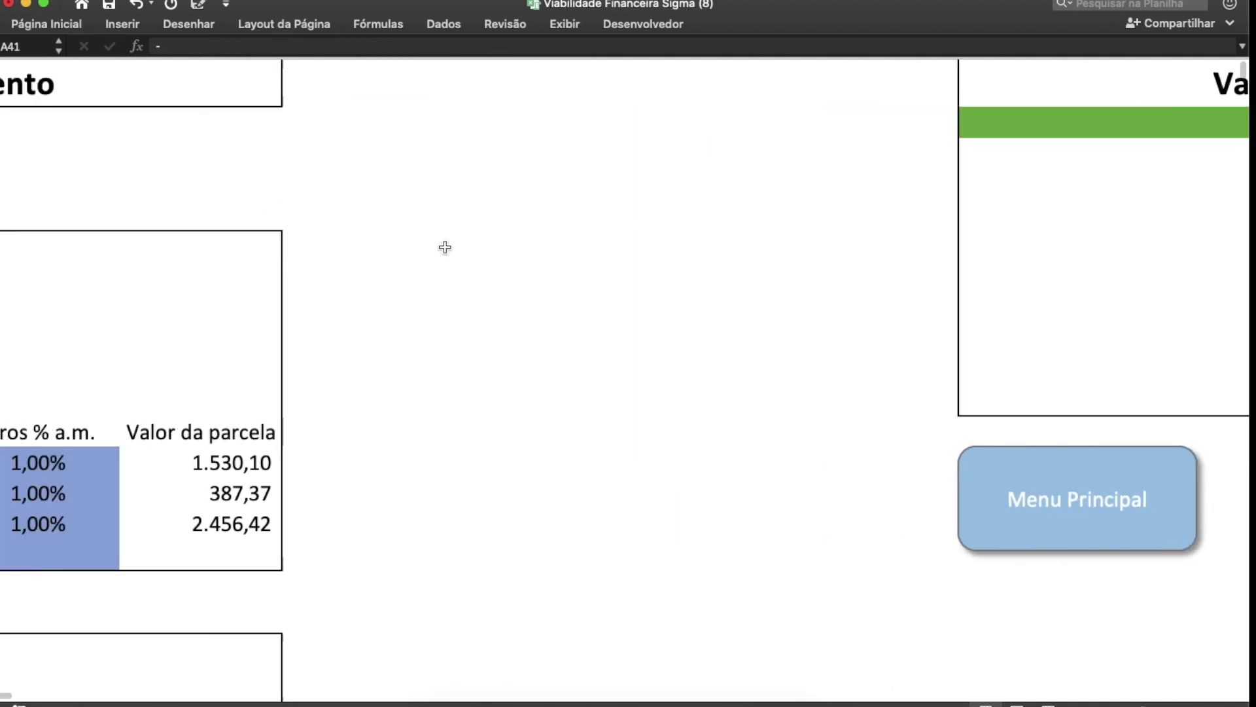
{"action": "scroll", "coordinate": [880, 342], "scroll_direction": "down", "scroll_amount": 4}
{"action": "scroll", "coordinate": [608, 493], "scroll_direction": "down", "scroll_amount": 3}
{"action": "scroll", "coordinate": [641, 412], "scroll_direction": "down", "scroll_amount": 2}
{"action": "scroll", "coordinate": [641, 413], "scroll_direction": "down", "scroll_amount": 1}
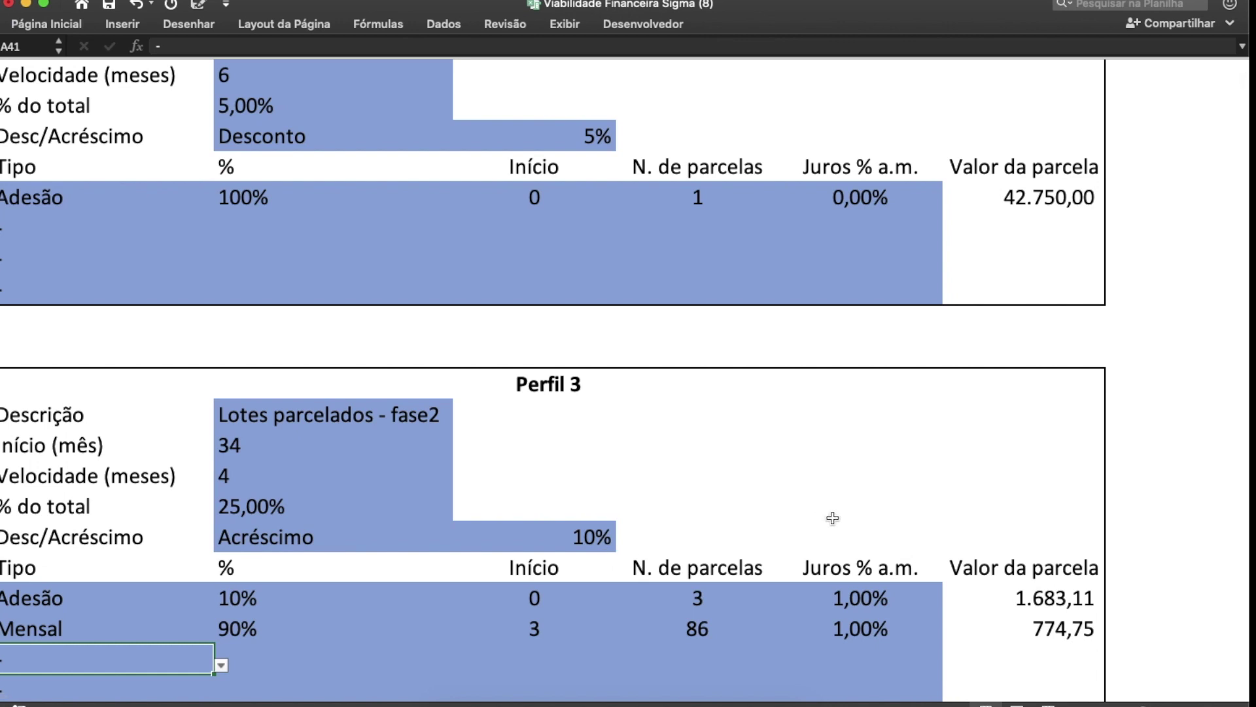
{"action": "scroll", "coordinate": [903, 457], "scroll_direction": "right", "scroll_amount": 12}
{"action": "scroll", "coordinate": [757, 500], "scroll_direction": "down", "scroll_amount": 1}
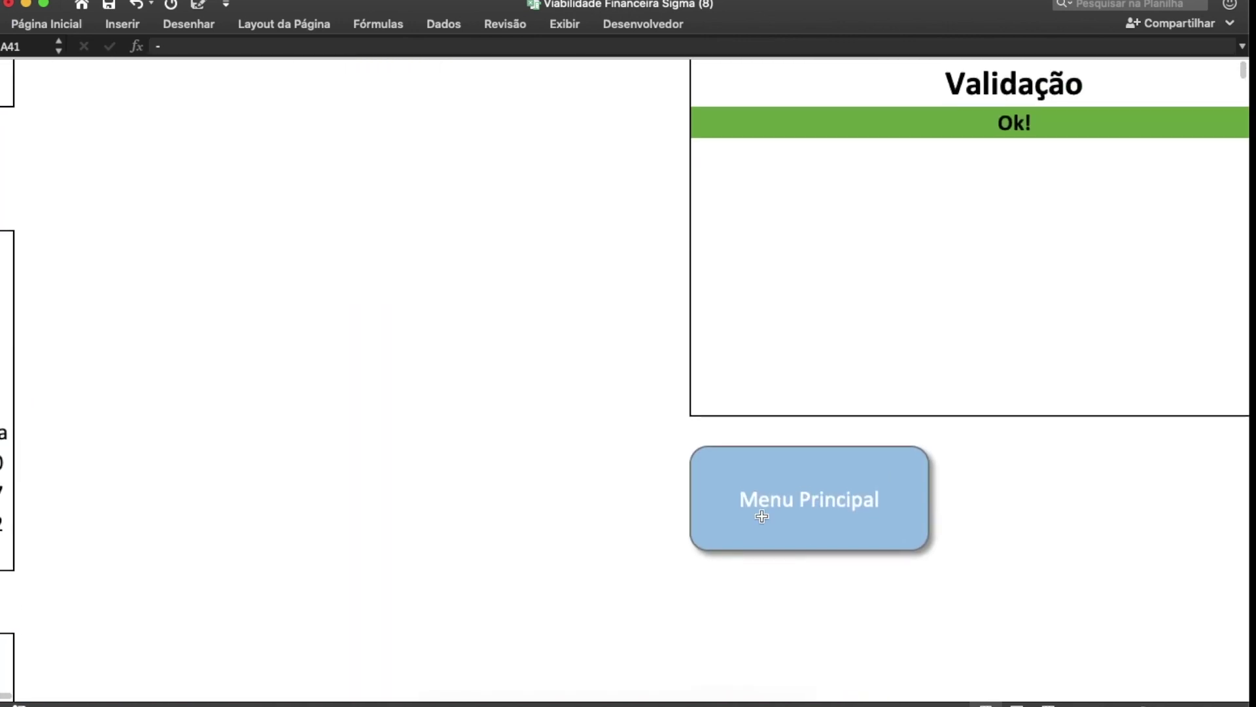
Step: Return to the Resumo de Resultados sheet and check the Valor médio de Venda and Valor geral de vendas formulas
{"action": "left_click", "coordinate": [867, 500]}
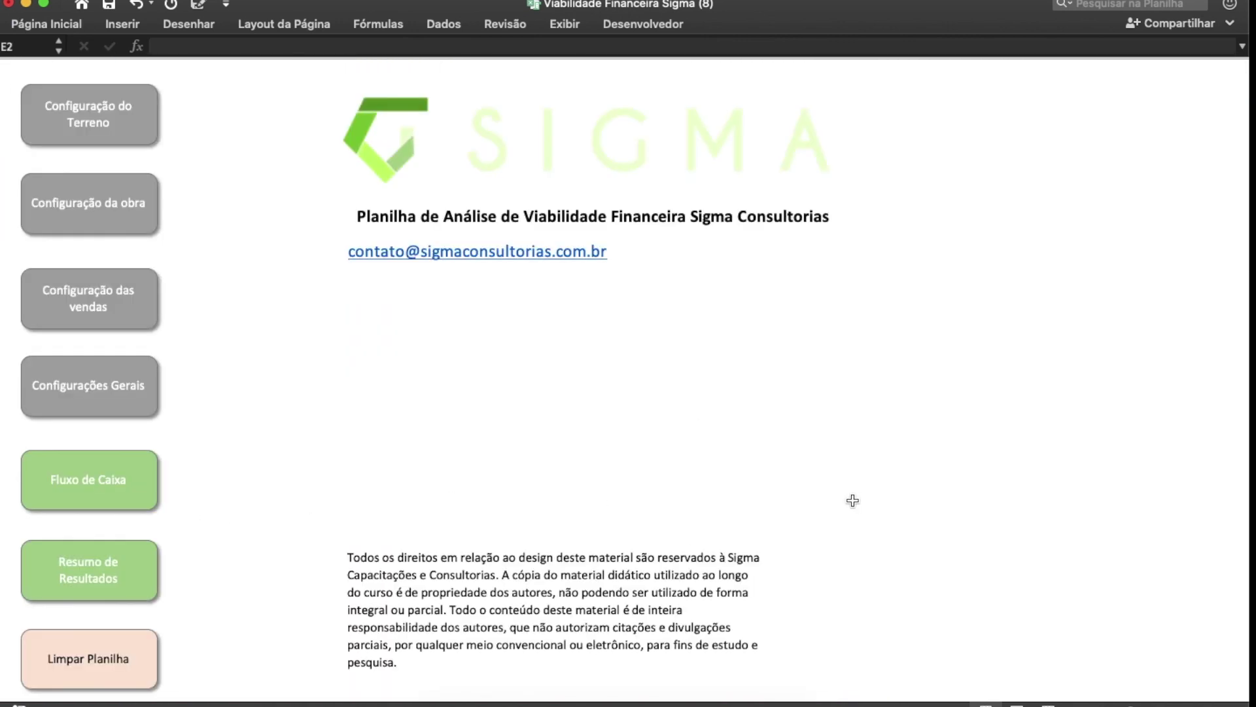
{"action": "left_click", "coordinate": [102, 576]}
{"action": "left_click", "coordinate": [298, 224]}
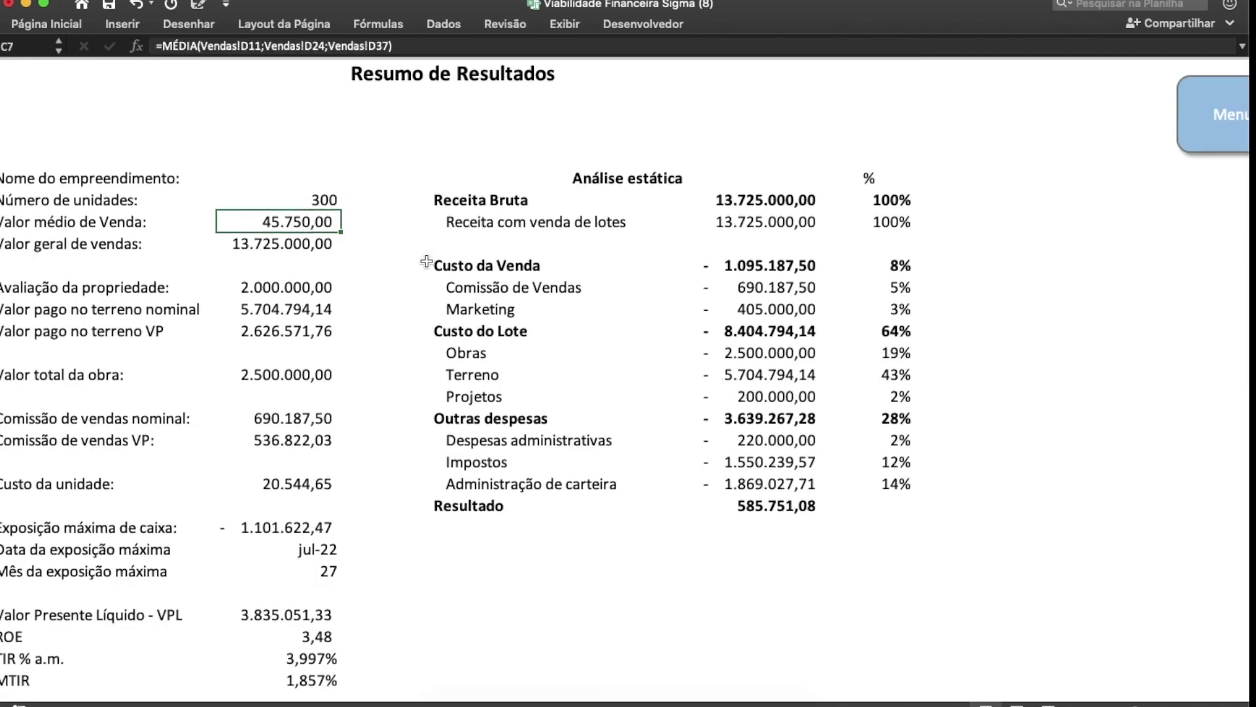
{"action": "scroll", "coordinate": [425, 261], "scroll_direction": "down", "scroll_amount": 3}
{"action": "left_click", "coordinate": [329, 174]}
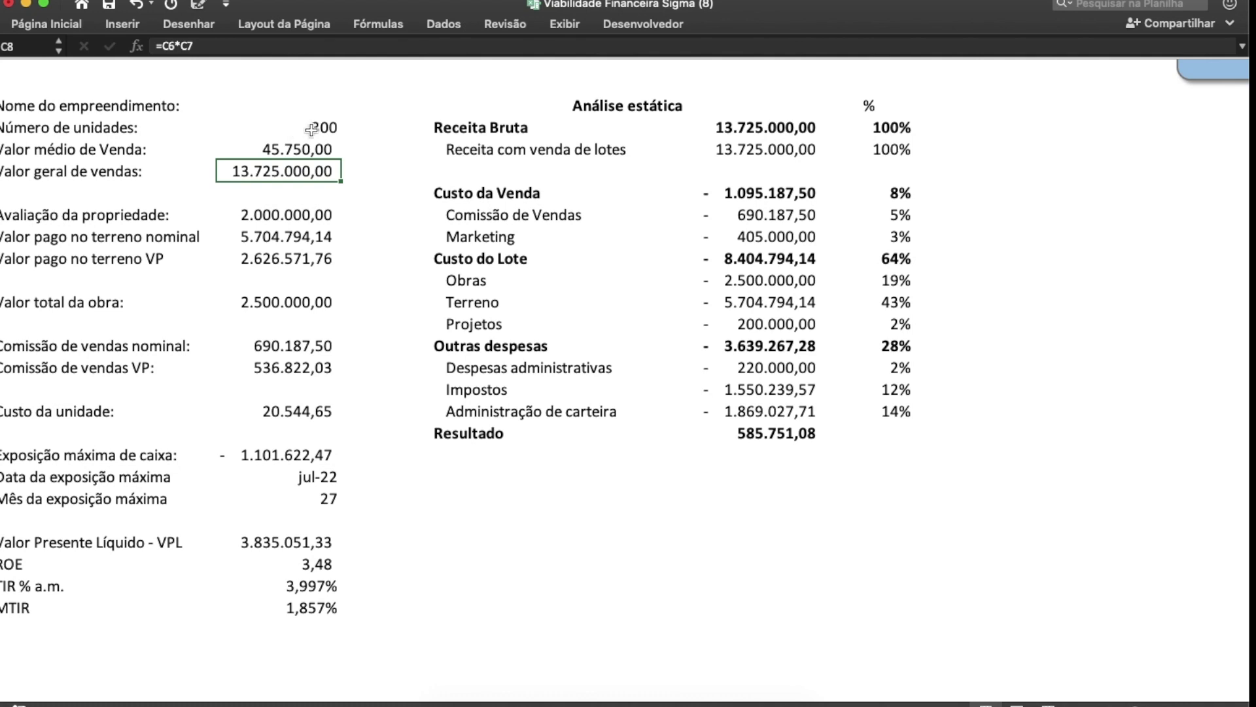
{"action": "left_click", "coordinate": [284, 156]}
{"action": "left_click", "coordinate": [390, 241]}
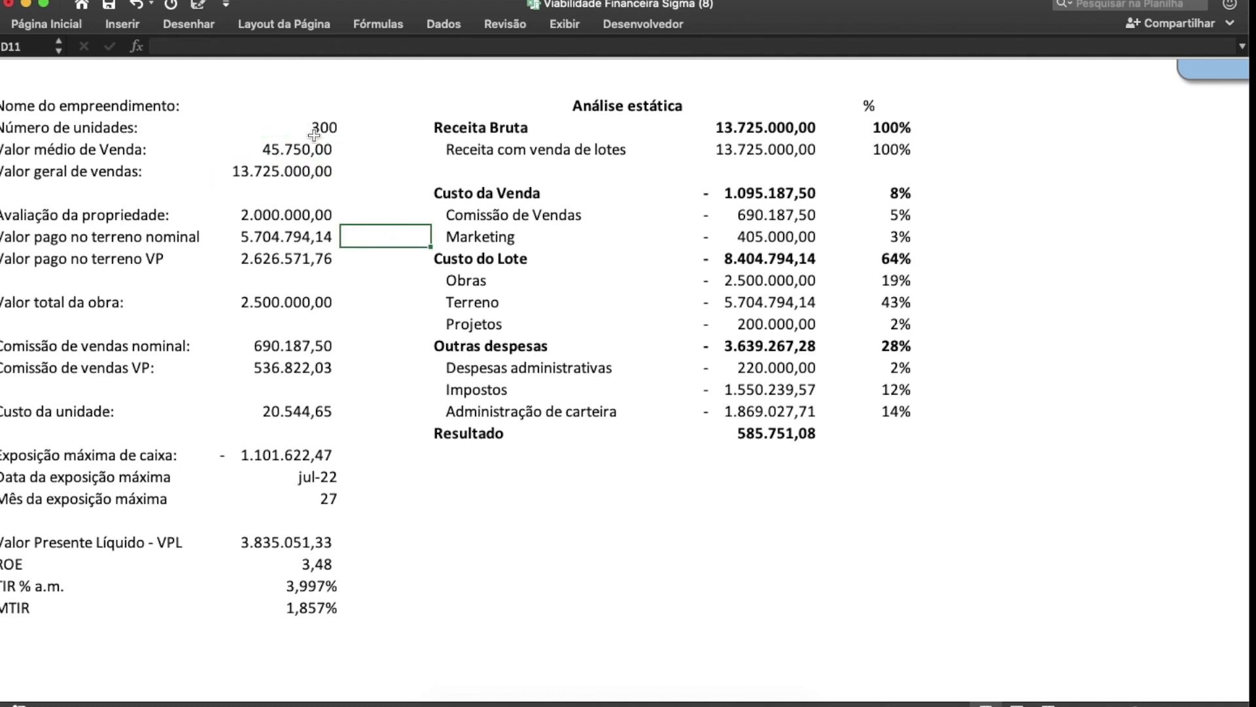
Step: Inspect the Avaliação da propriedade cell and compare Valor pago no terreno nominal with Valor pago no terreno VP
{"action": "left_click", "coordinate": [259, 220]}
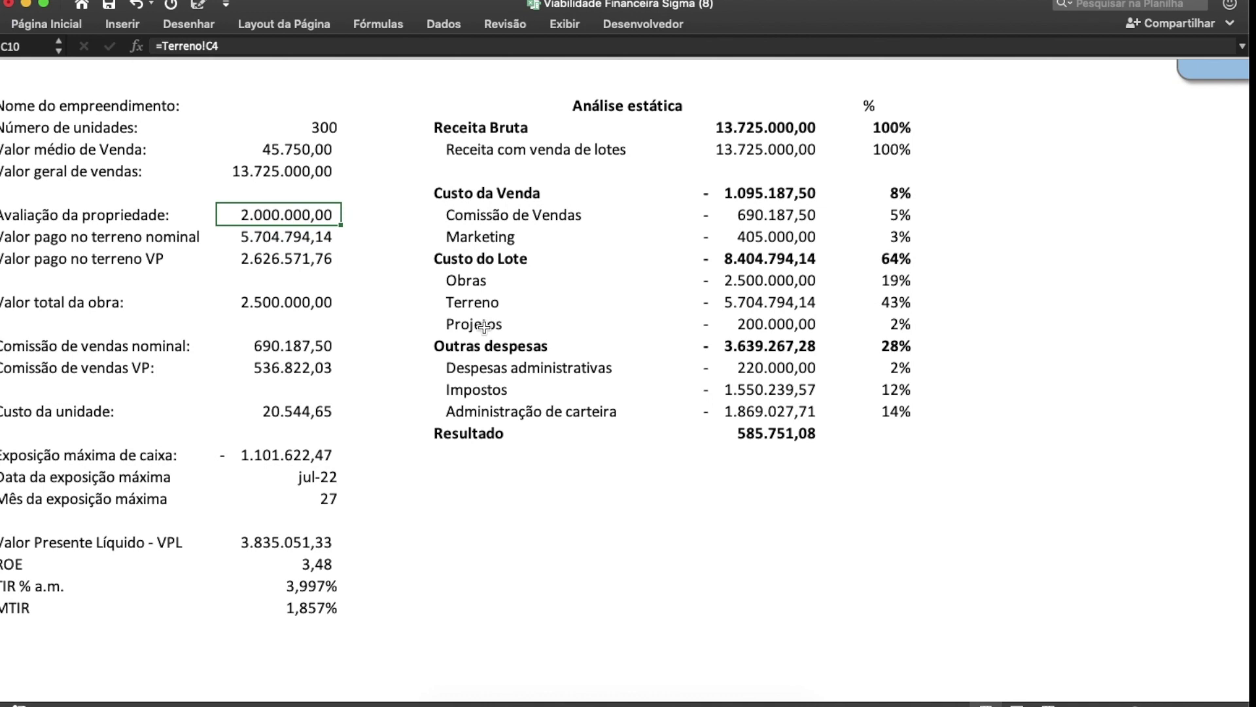
{"action": "left_click", "coordinate": [295, 243]}
{"action": "left_click", "coordinate": [289, 265]}
{"action": "left_click", "coordinate": [247, 237]}
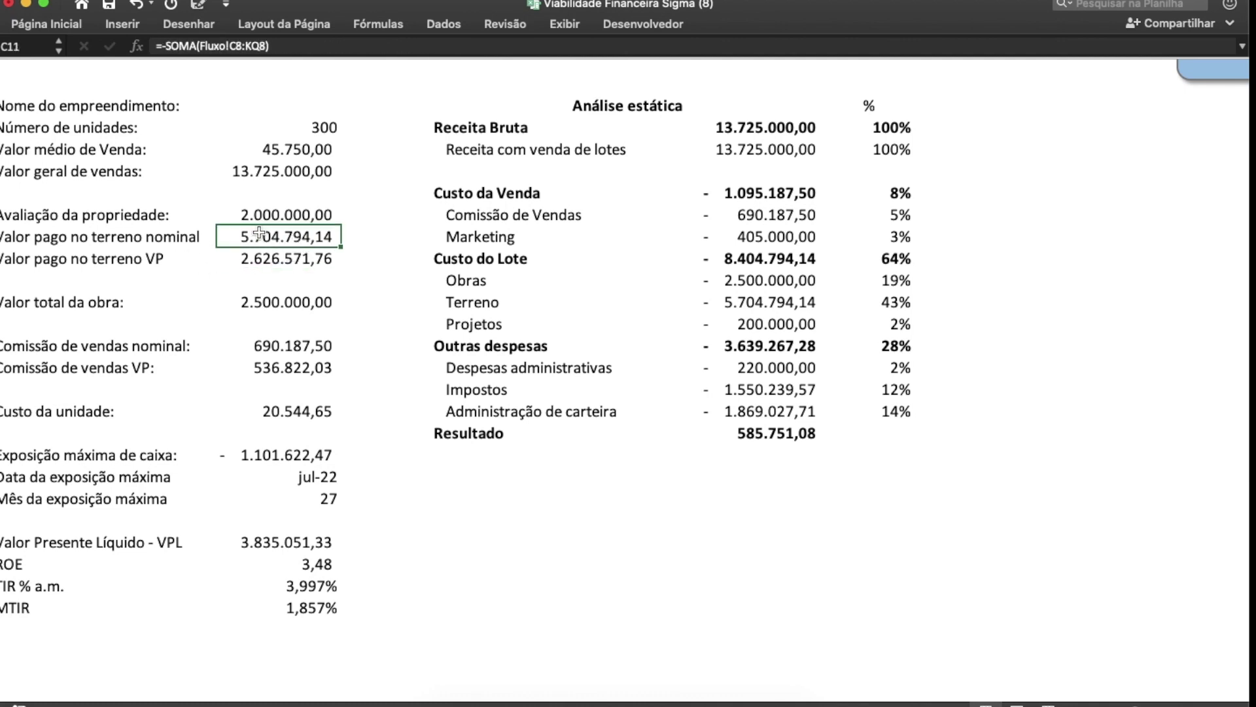
{"action": "left_click", "coordinate": [299, 261]}
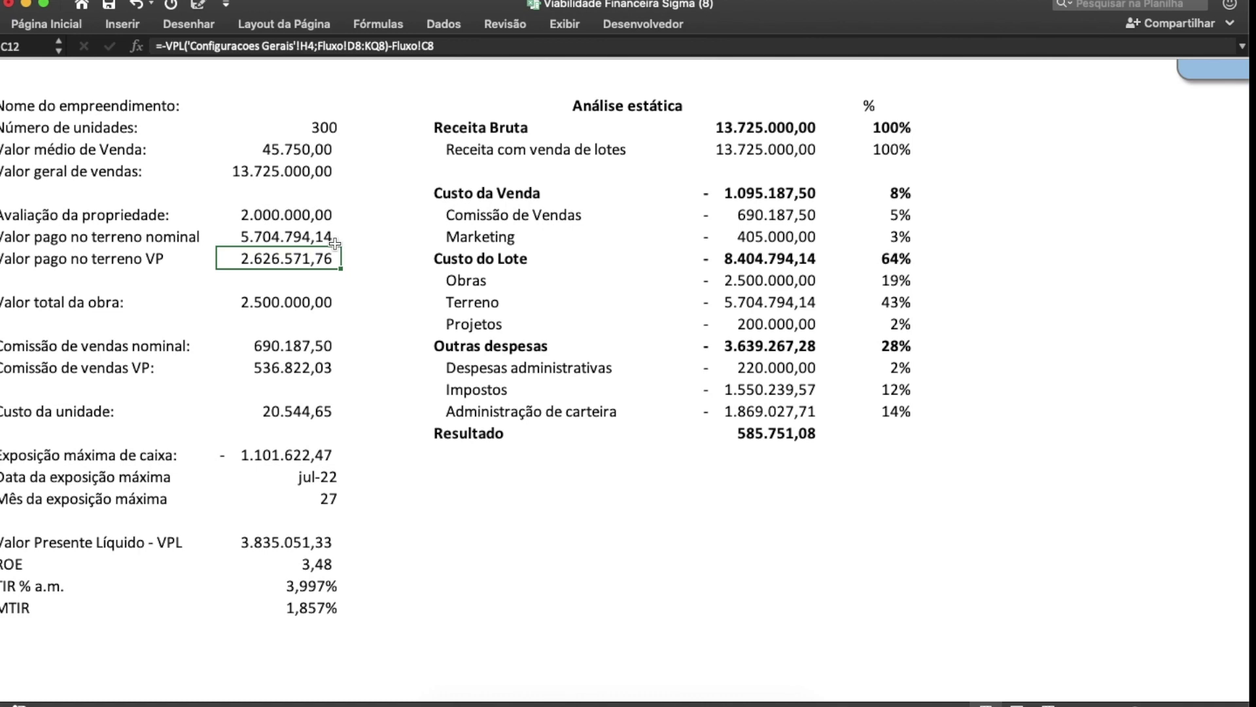
Step: Inspect the Valor total da obra cell and the nominal and VP sales commission cells
{"action": "left_click", "coordinate": [288, 302]}
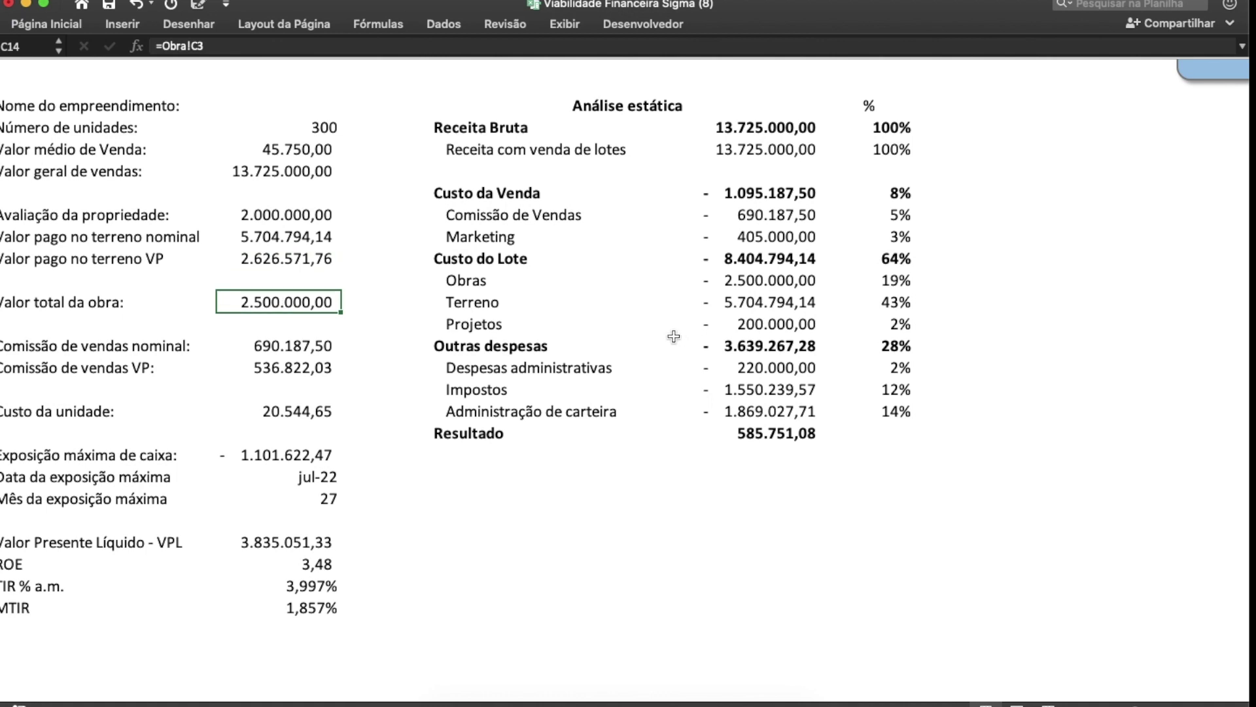
{"action": "left_click", "coordinate": [322, 346]}
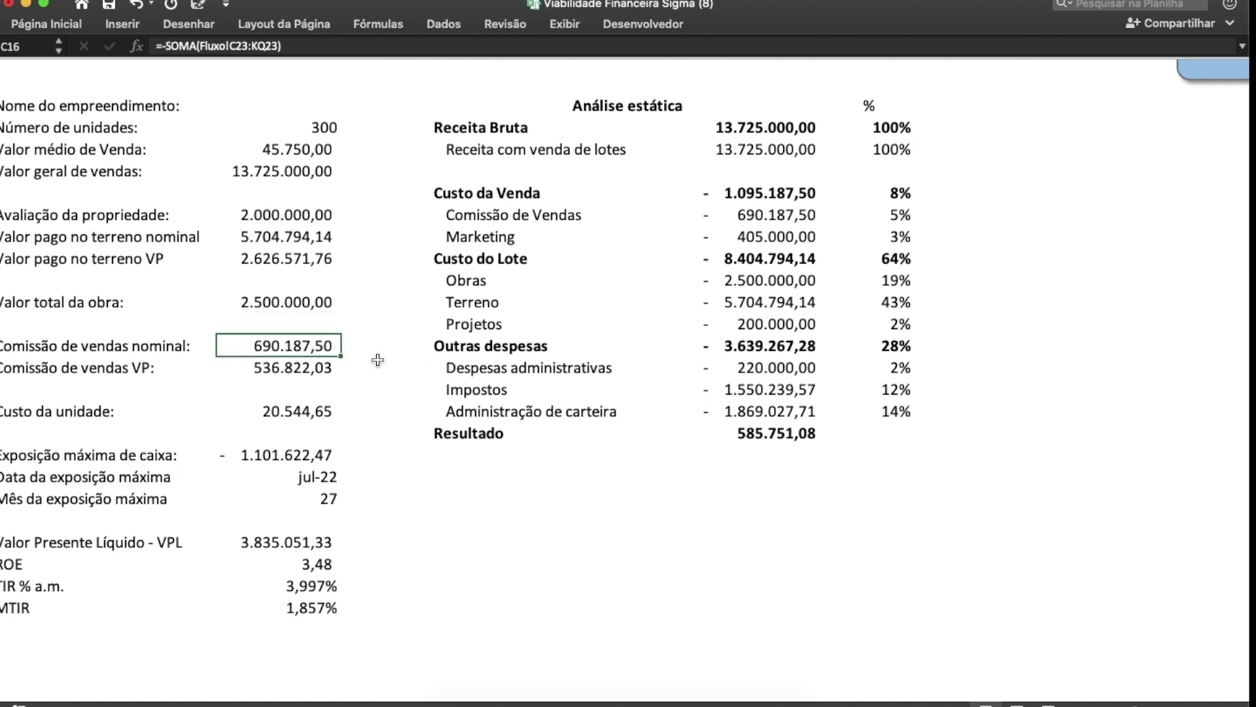
{"action": "left_click", "coordinate": [332, 370]}
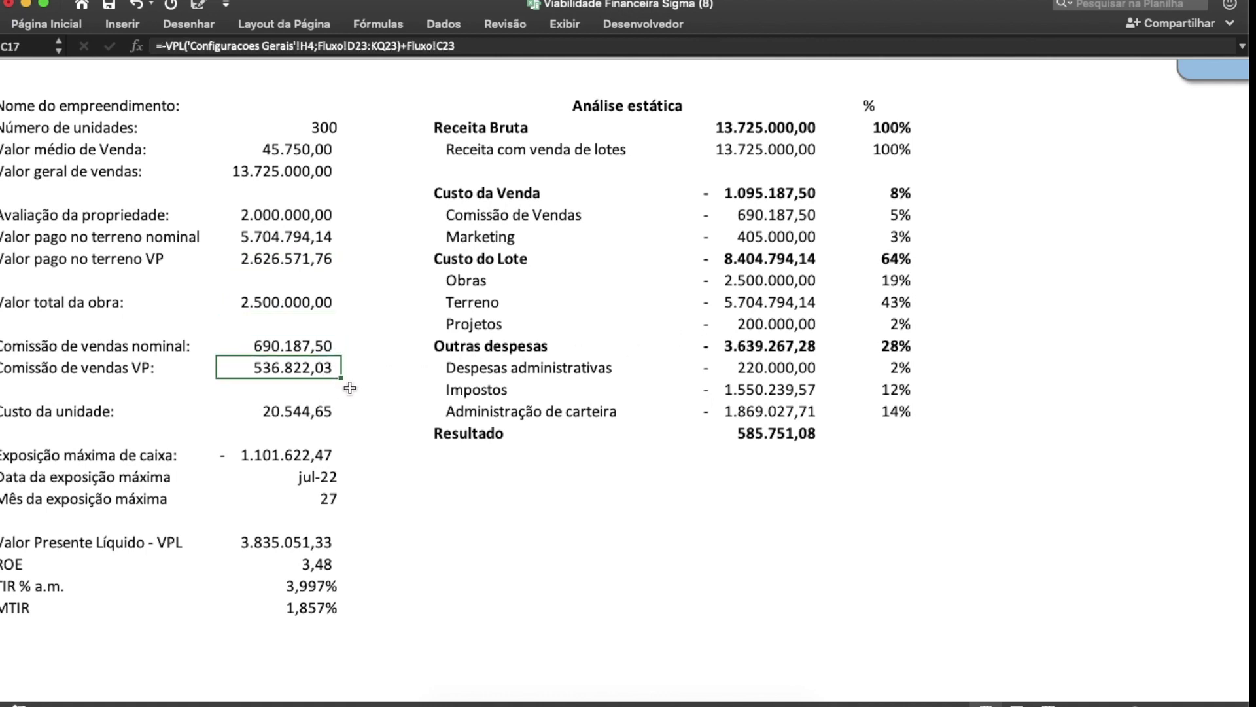
Step: Check the formulas behind Custo da unidade, Exposição máxima de caixa and Data da exposição máxima
{"action": "left_click", "coordinate": [318, 412]}
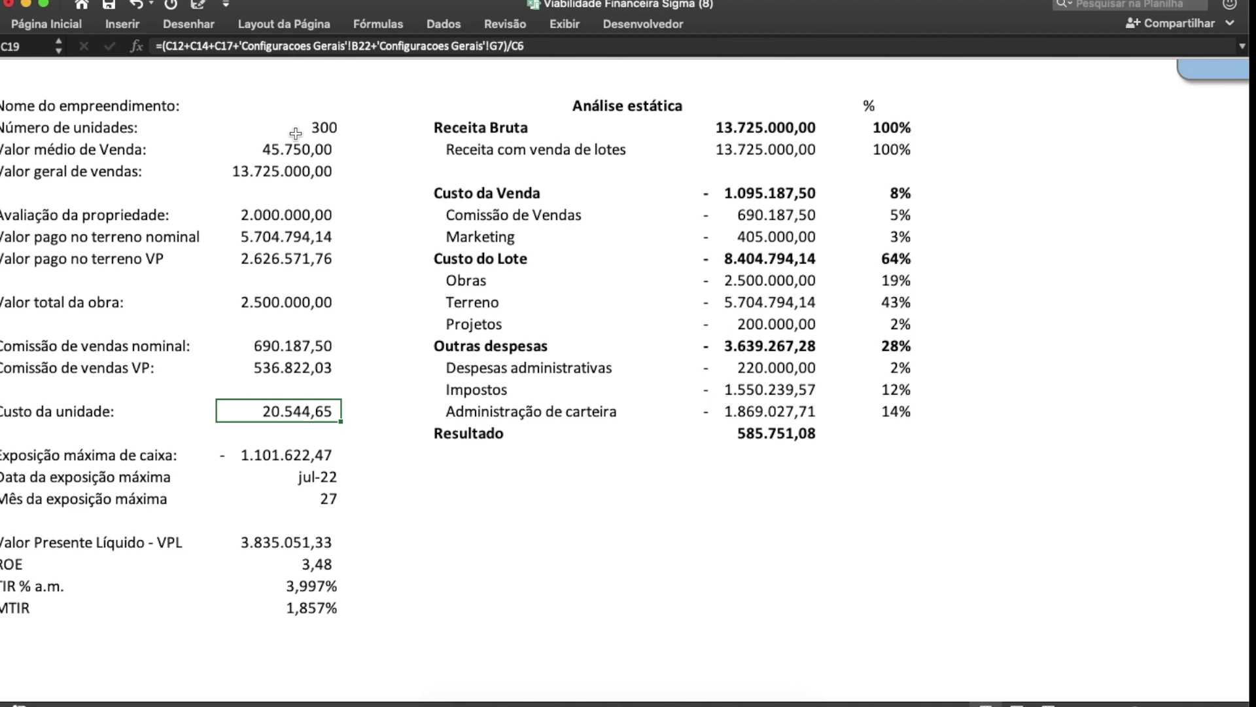
{"action": "left_click", "coordinate": [288, 456]}
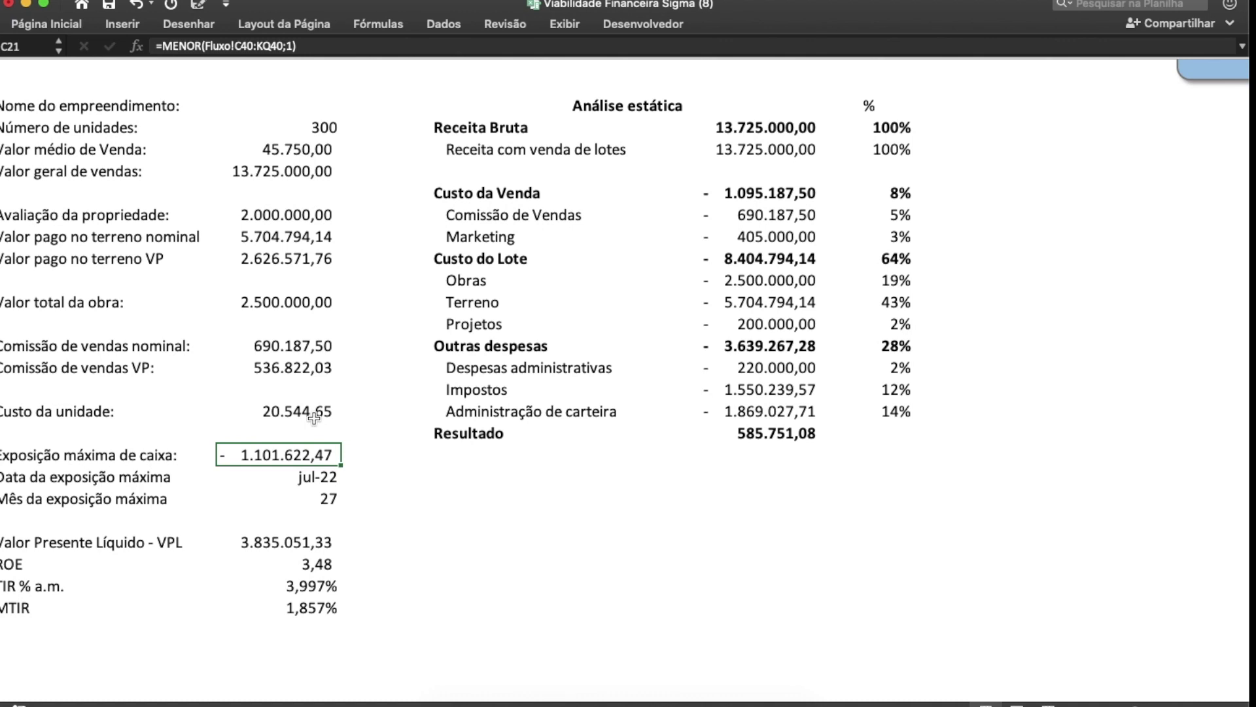
{"action": "left_click", "coordinate": [301, 477]}
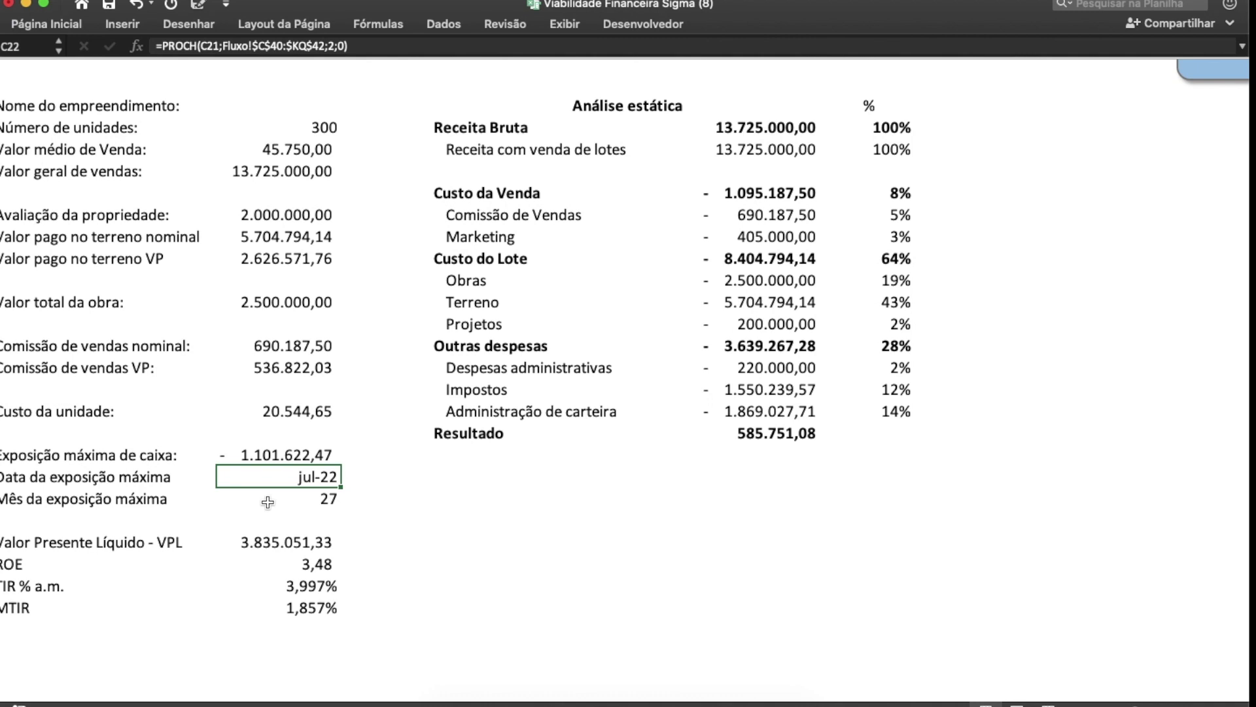
Step: Review the return indicators Valor Presente Líquido - VPL, ROE, TIR % a.m. and MTIR, ending on MTIR
{"action": "left_click", "coordinate": [272, 551]}
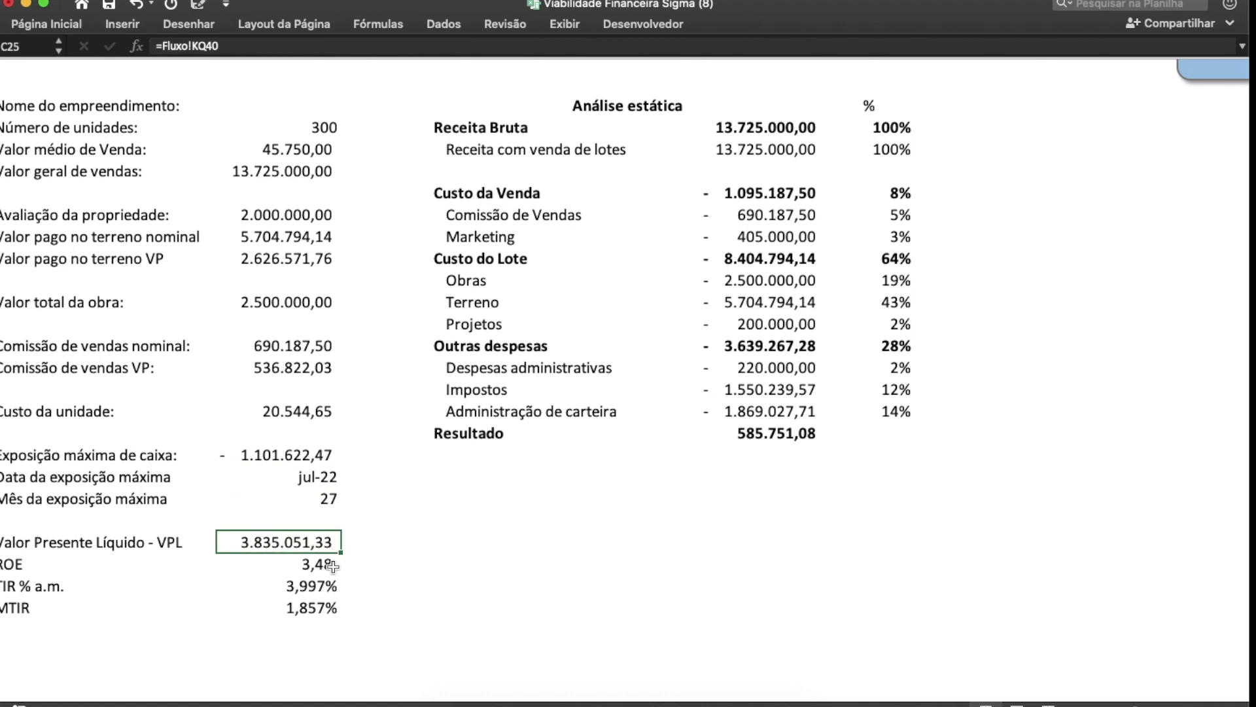
{"action": "left_click", "coordinate": [337, 564]}
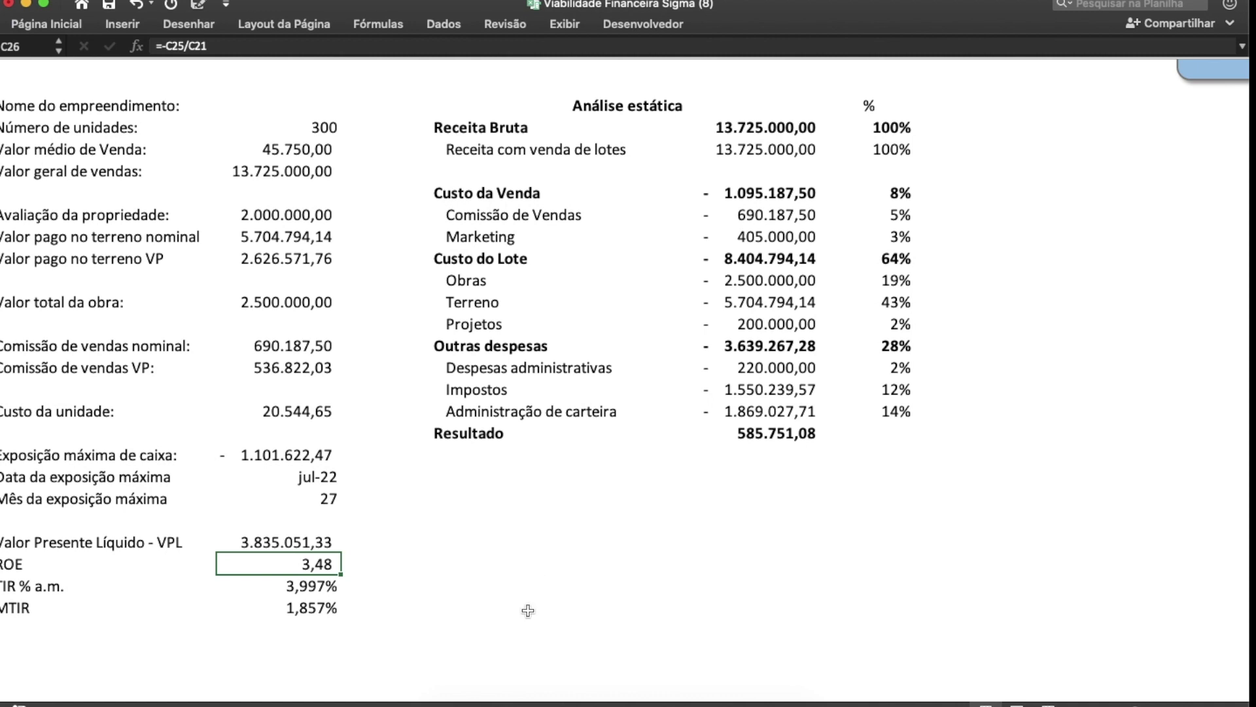
{"action": "left_click", "coordinate": [279, 582]}
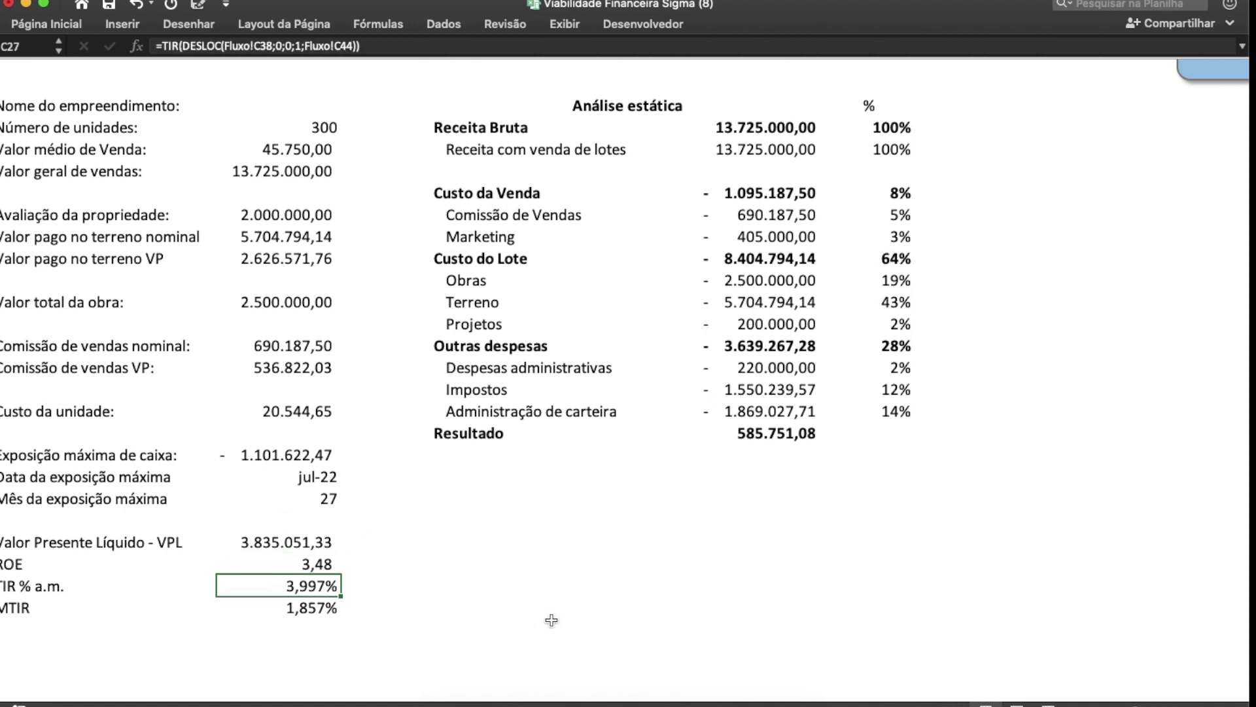
{"action": "left_click", "coordinate": [305, 556]}
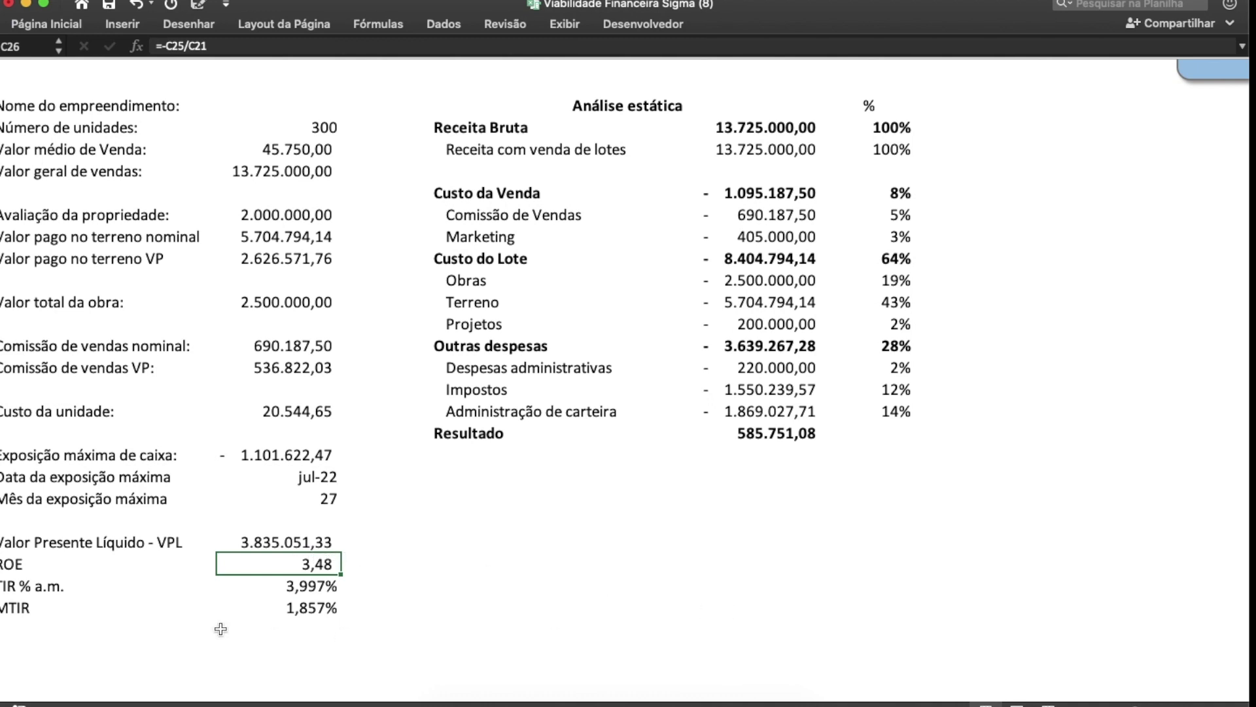
{"action": "left_click_drag", "start_coordinate": [281, 580], "coordinate": [282, 608]}
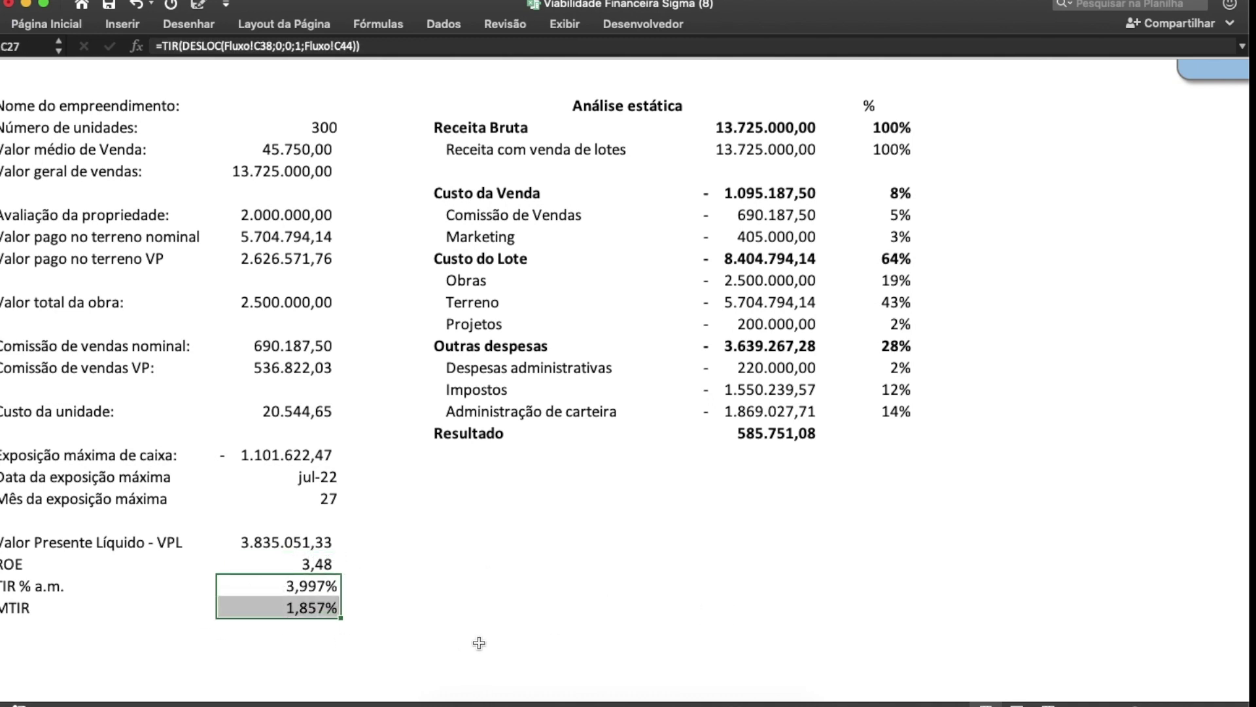
{"action": "left_click", "coordinate": [293, 615]}
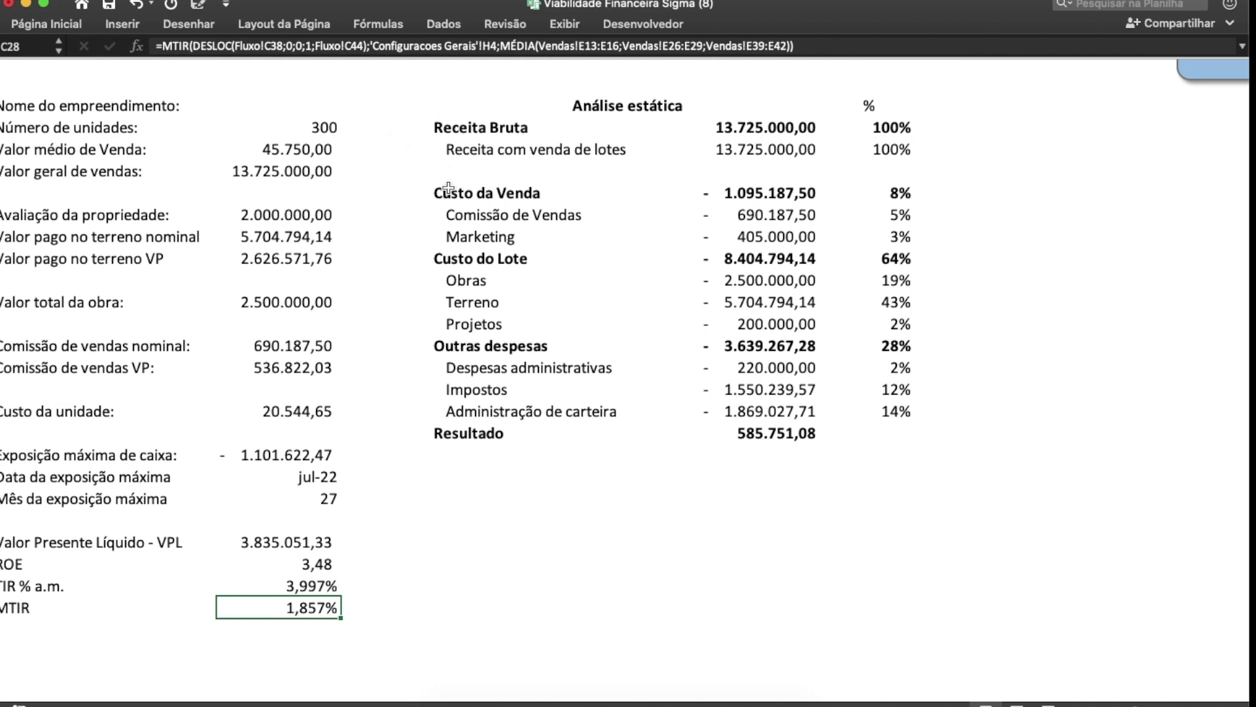
Step: Highlight the Análise estática percentages for Receita Bruta and for the cost lines starting at Custo da Venda
{"action": "left_click", "coordinate": [885, 127]}
{"action": "left_click_drag", "start_coordinate": [888, 149], "coordinate": [888, 151]}
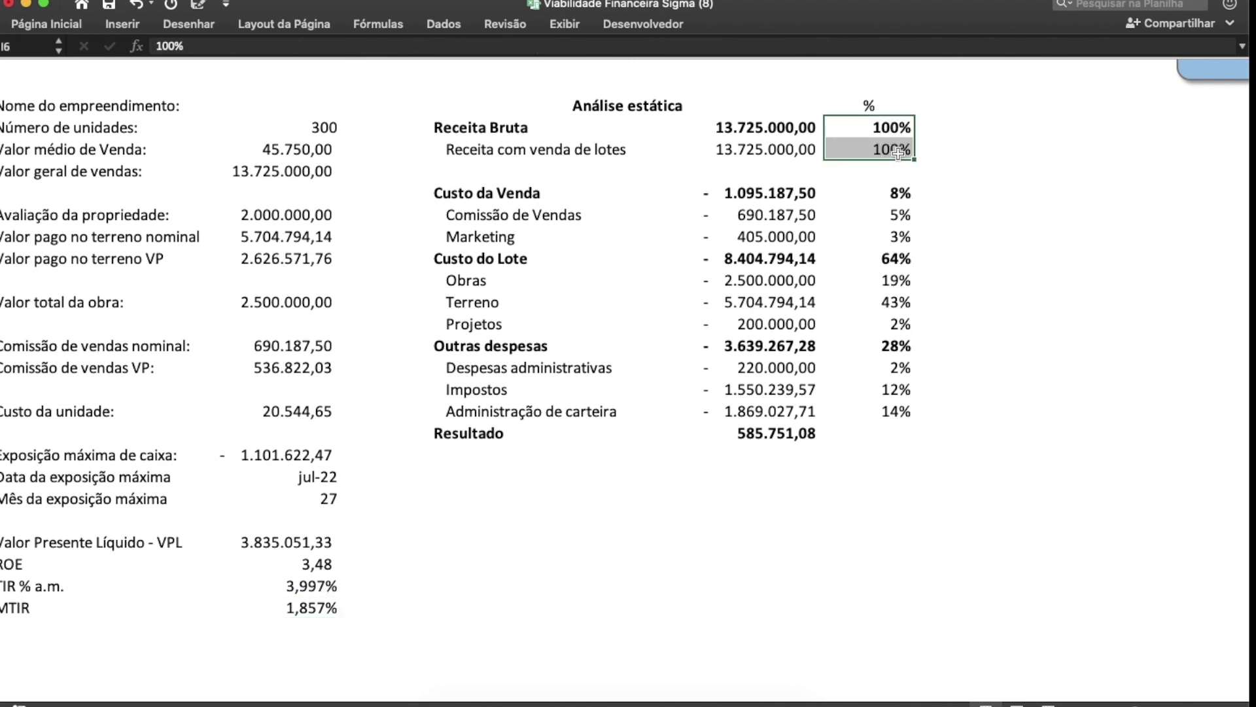
{"action": "left_click_drag", "start_coordinate": [899, 193], "coordinate": [893, 368]}
{"action": "left_click", "coordinate": [959, 475]}
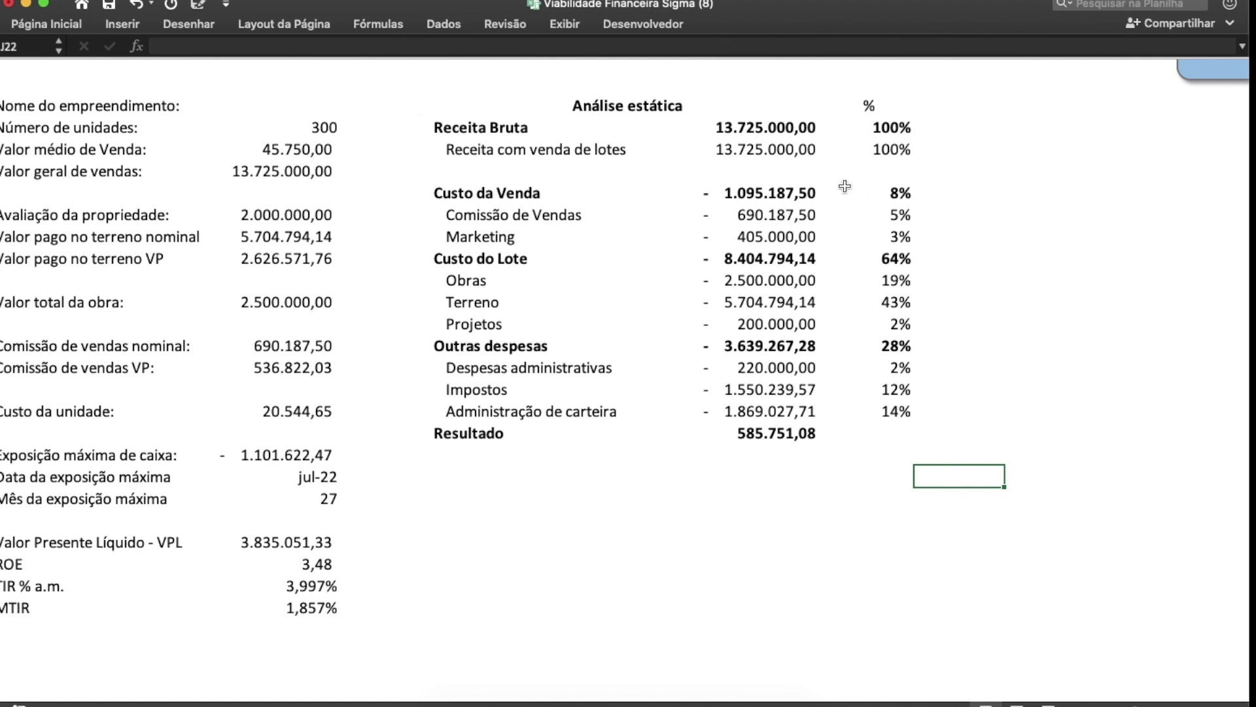
Step: Go down the Análise estática labels from the revenue lines through Obras, Terreno and Projetos to Despesas administrativas and Impostos
{"action": "left_click", "coordinate": [558, 145]}
{"action": "left_click", "coordinate": [473, 137]}
{"action": "left_click", "coordinate": [475, 161]}
{"action": "left_click", "coordinate": [475, 165]}
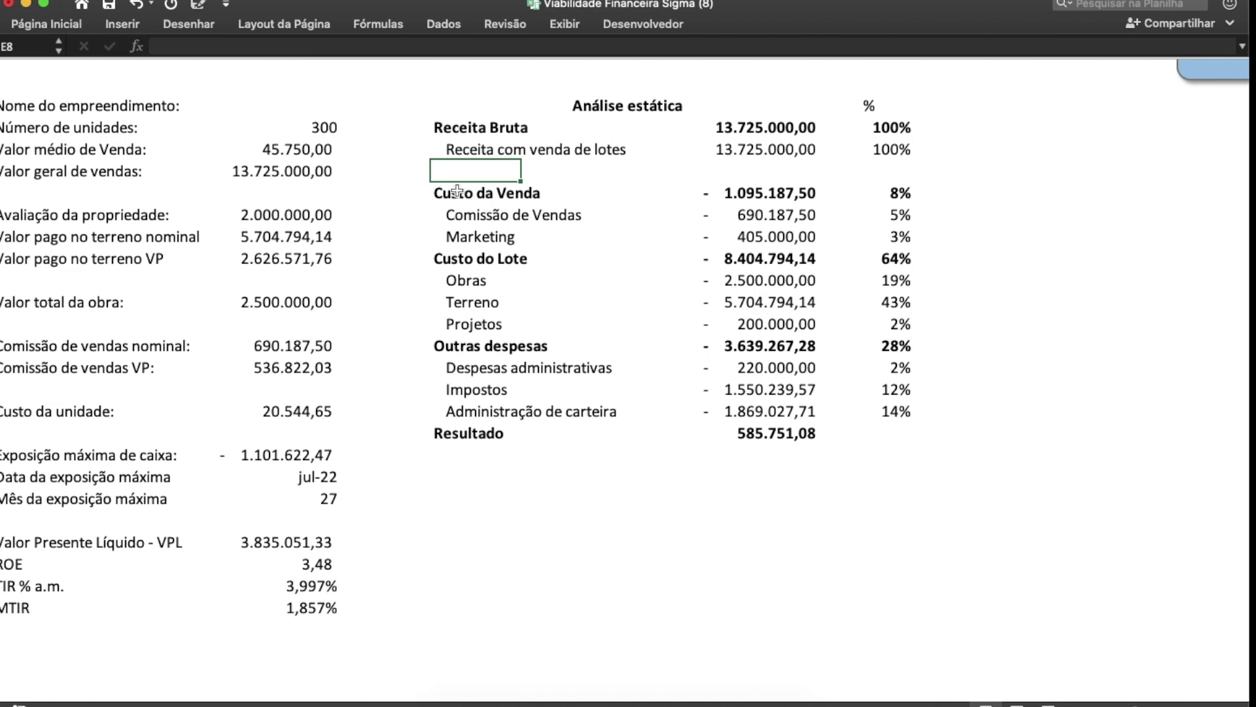
{"action": "left_click_drag", "start_coordinate": [460, 212], "coordinate": [478, 326]}
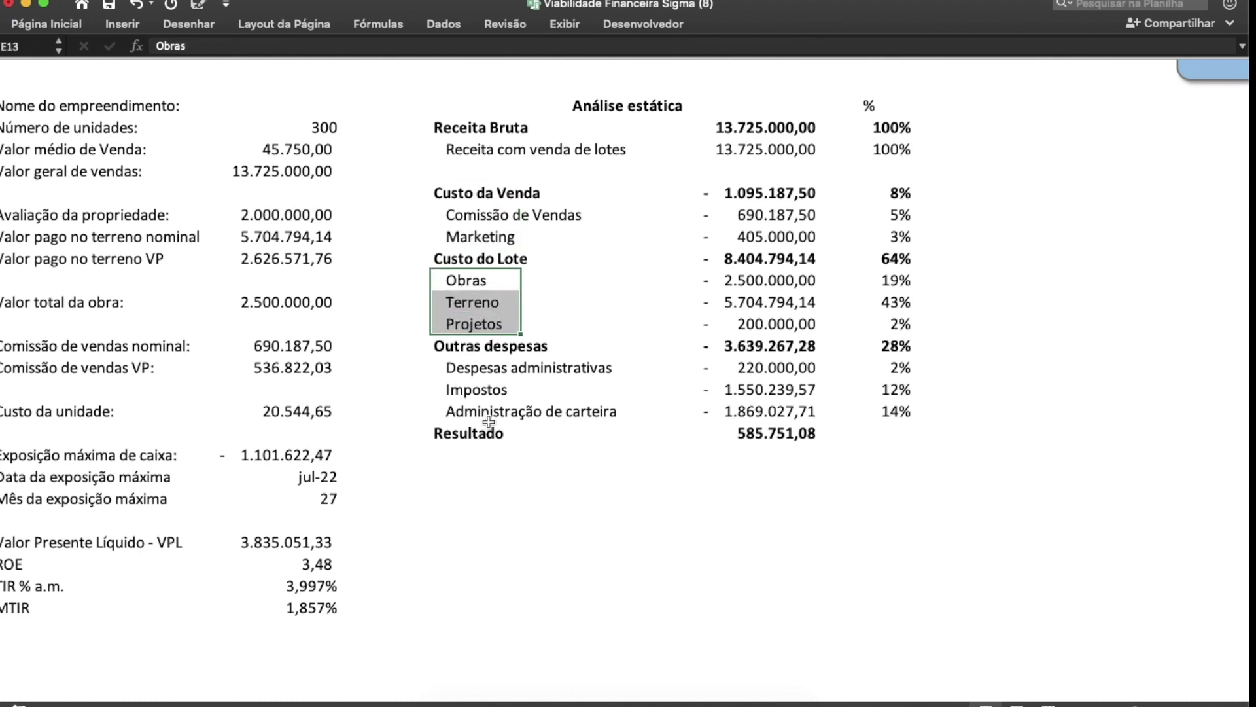
{"action": "mouse_move", "coordinate": [490, 374]}
{"action": "left_mouse_down"}
{"action": "mouse_move", "coordinate": [484, 432]}
{"action": "mouse_move", "coordinate": [478, 391]}
{"action": "left_mouse_up"}
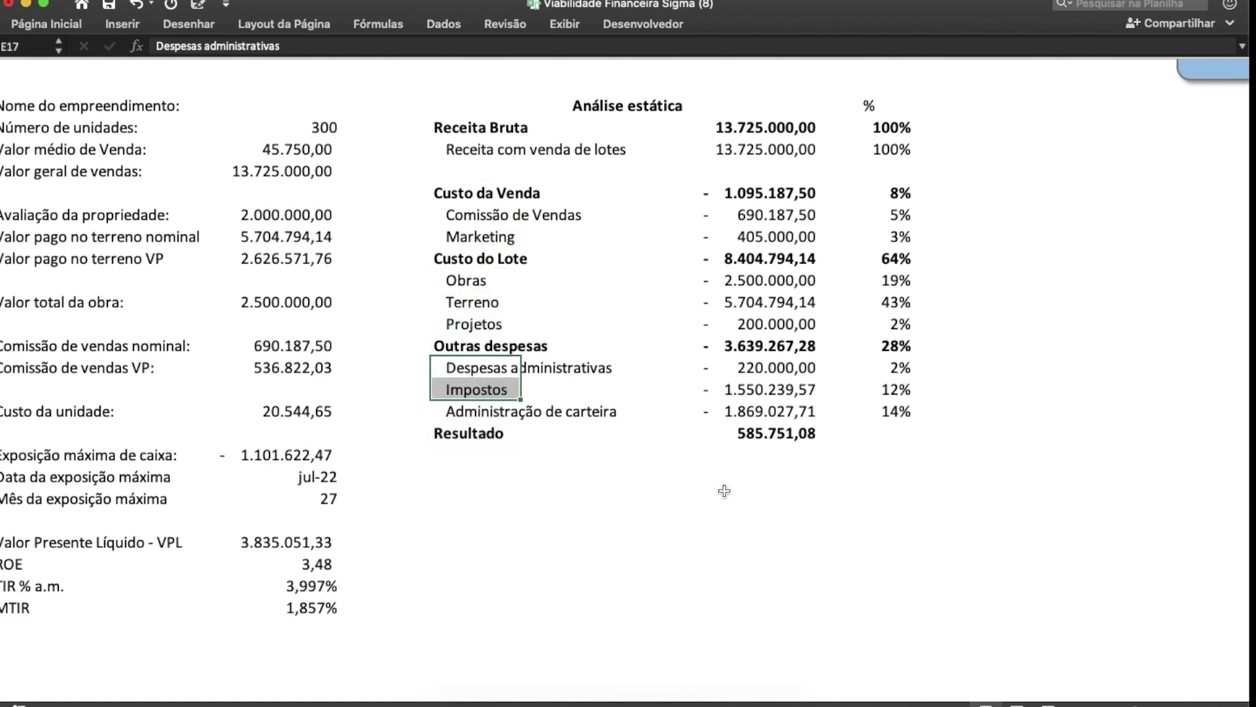
Step: Highlight the Outras despesas, Custo do Lote and Custo da Venda groups in turn, each with its component lines
{"action": "left_click", "coordinate": [725, 496]}
{"action": "left_click_drag", "start_coordinate": [487, 344], "coordinate": [468, 409]}
{"action": "left_click_drag", "start_coordinate": [461, 255], "coordinate": [478, 323]}
{"action": "left_click", "coordinate": [465, 202]}
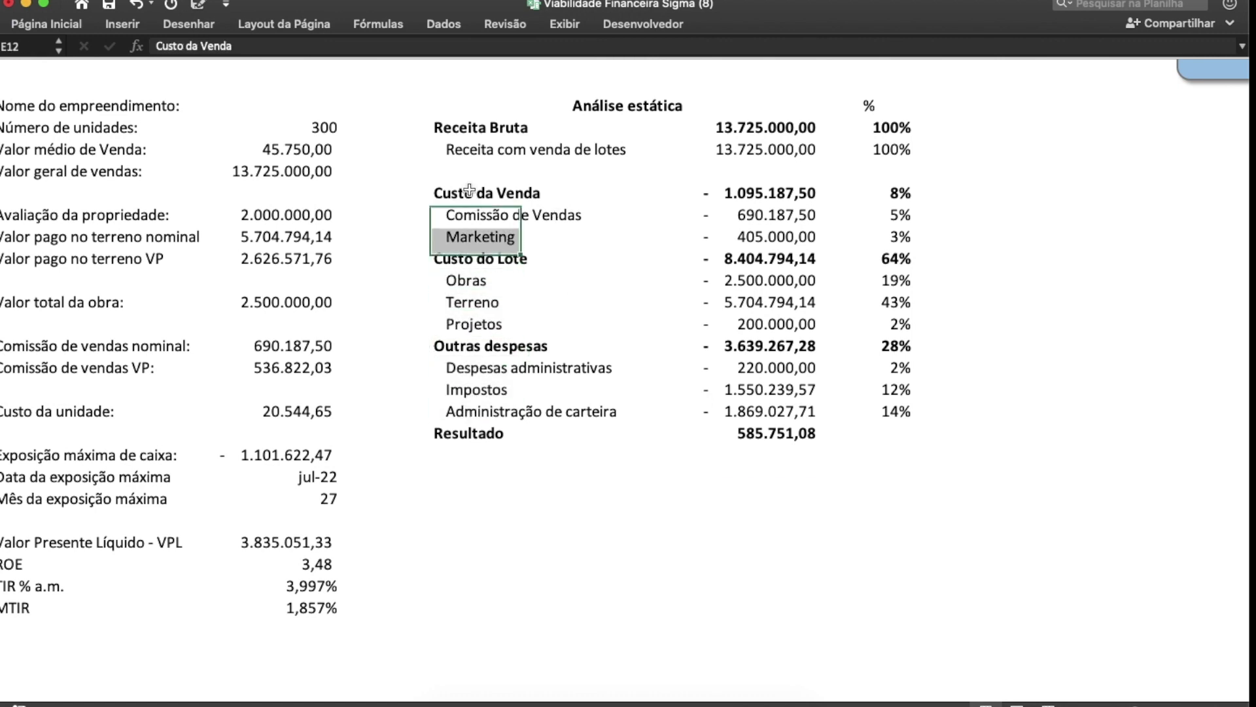
{"action": "left_click_drag", "start_coordinate": [466, 203], "coordinate": [468, 238]}
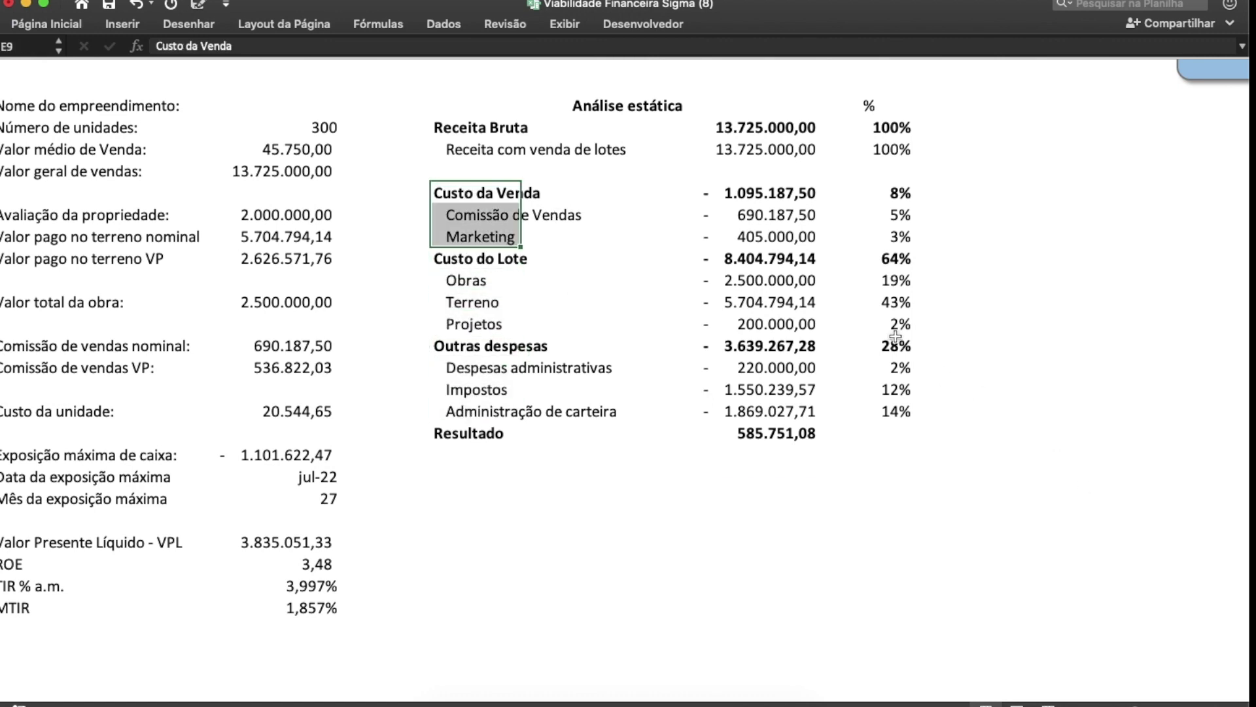
Step: Highlight together the Análise estática percentages of Outras despesas, Custo do Lote and Custo da Venda, then clear the selection
{"action": "left_click", "coordinate": [897, 359]}
{"action": "left_click", "coordinate": [897, 347]}
{"action": "left_click", "coordinate": [902, 261], "text": "super"}
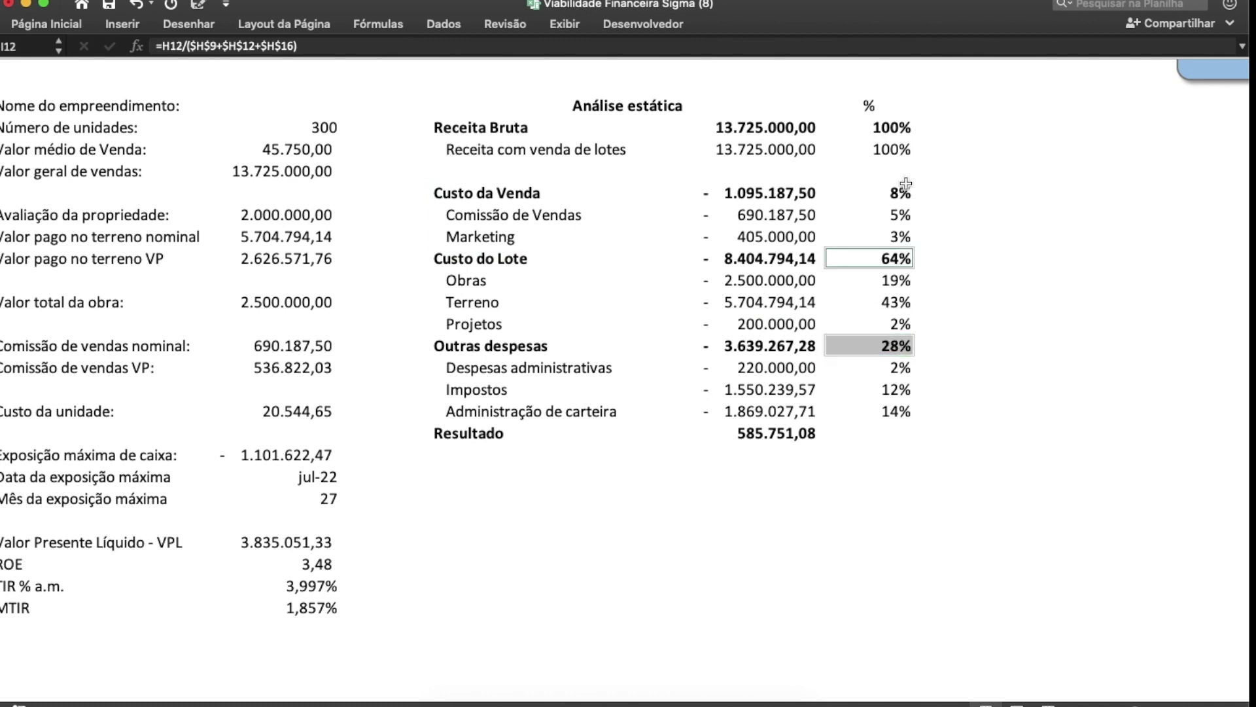
{"action": "left_click", "coordinate": [901, 192], "text": "super"}
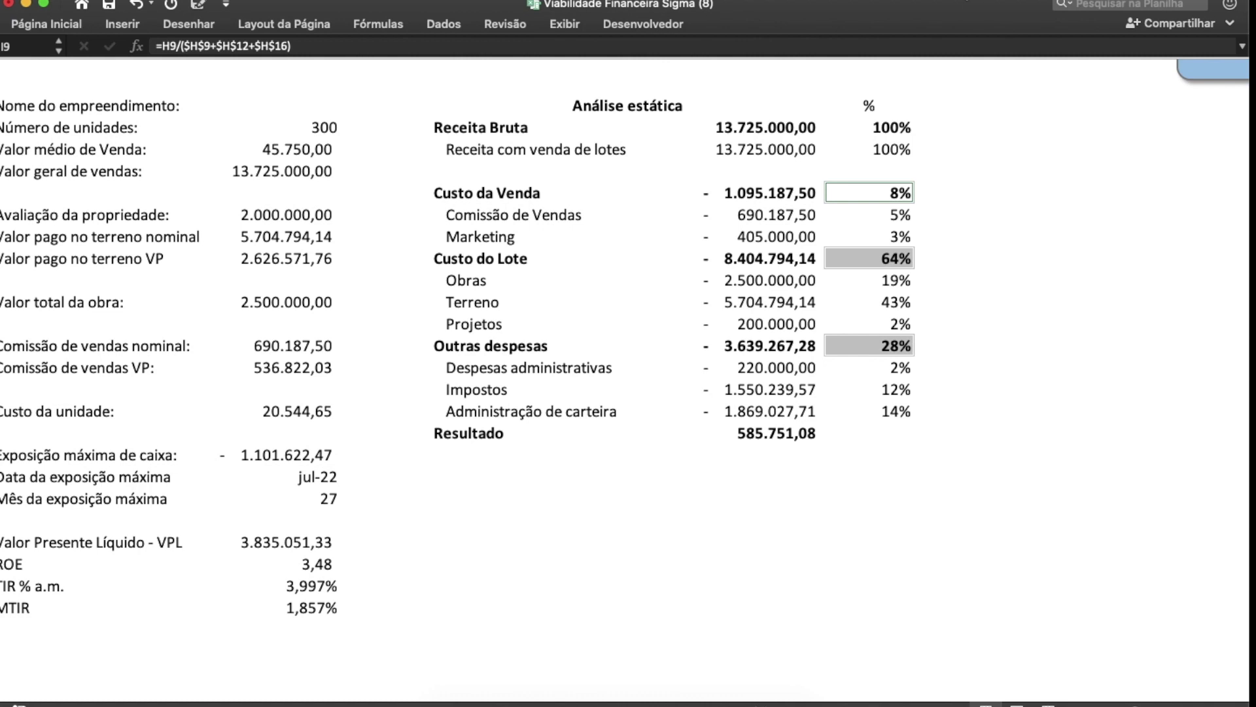
{"action": "left_click", "coordinate": [877, 454]}
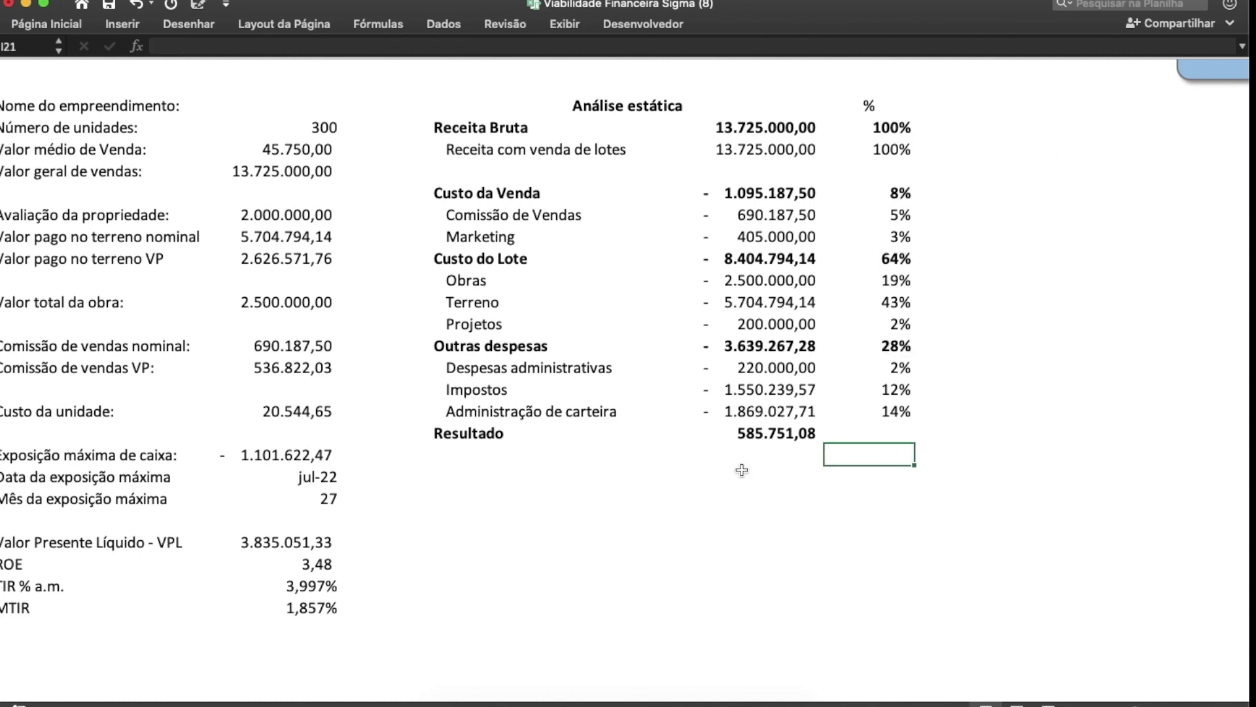
Step: Inspect the formula behind the Resultado amount in the Análise estática
{"action": "left_click", "coordinate": [754, 434]}
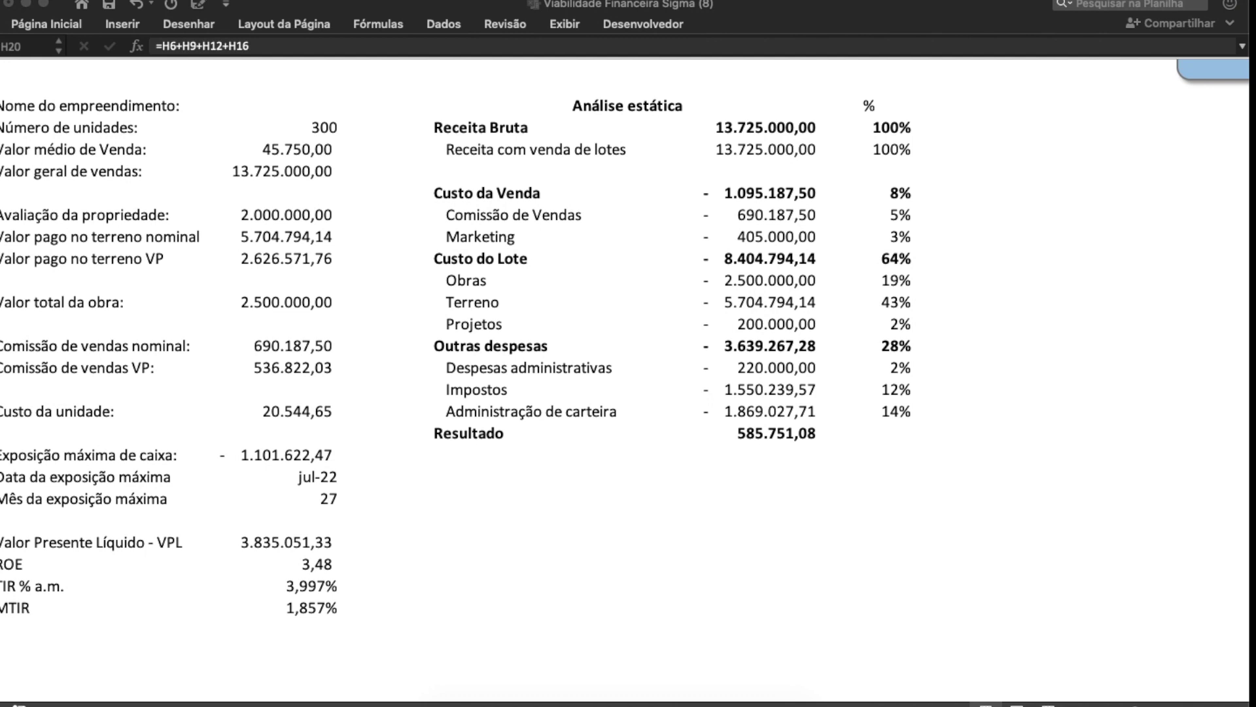
{"action": "scroll", "coordinate": [348, 229], "scroll_direction": "left", "scroll_amount": 1}
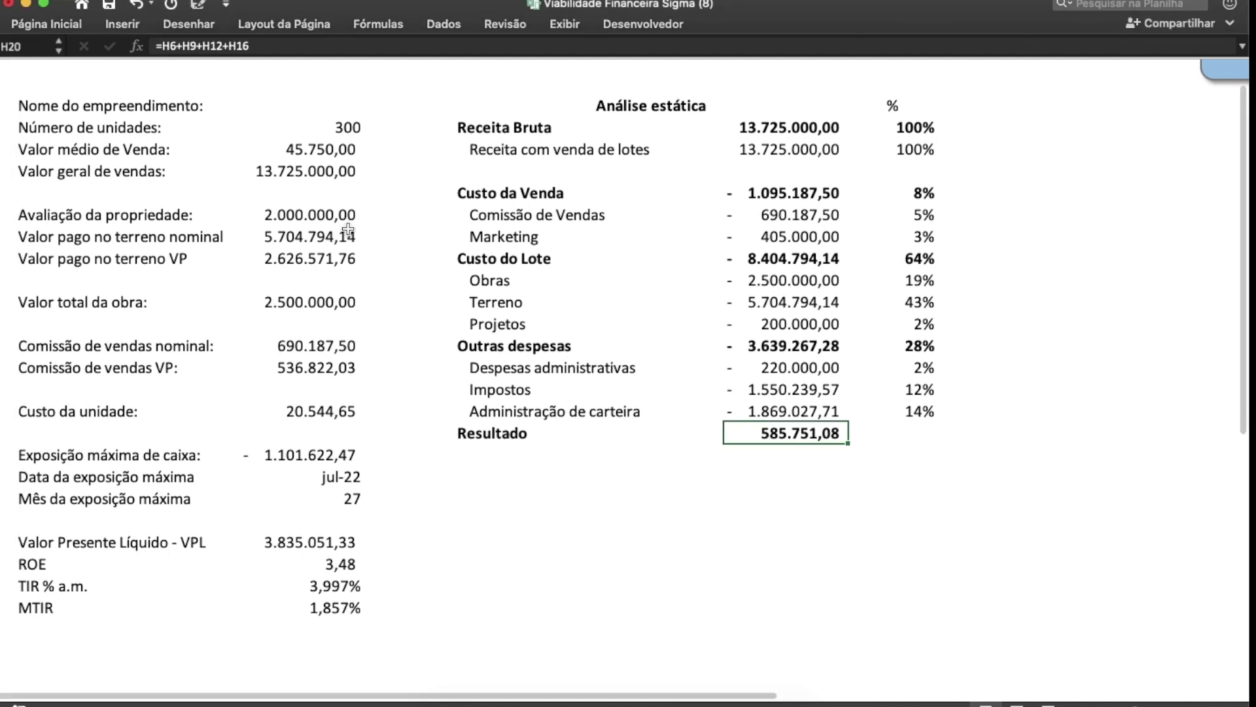
{"action": "scroll", "coordinate": [348, 229], "scroll_direction": "up", "scroll_amount": 3}
{"action": "scroll", "coordinate": [404, 210], "scroll_direction": "right", "scroll_amount": 1}
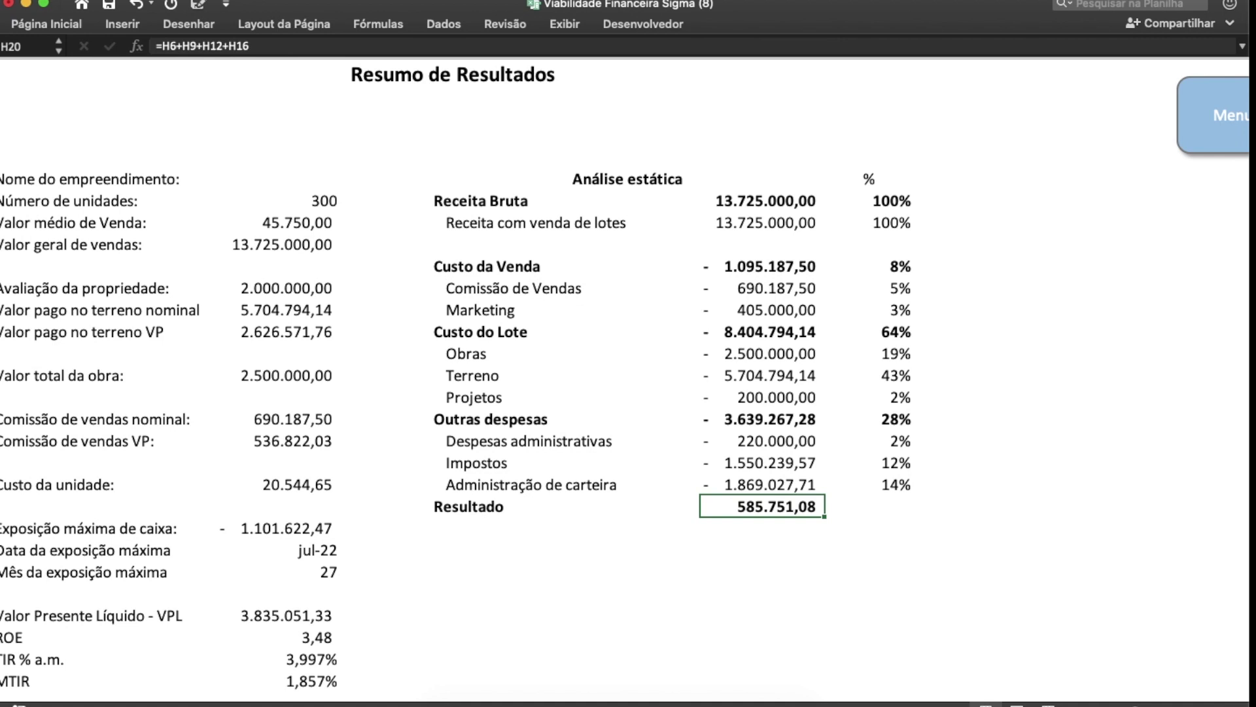
Step: Go back to the workbook's main menu, reopen Resumo de Resultados and highlight the Resultado line with its amount
{"action": "left_click", "coordinate": [1202, 124]}
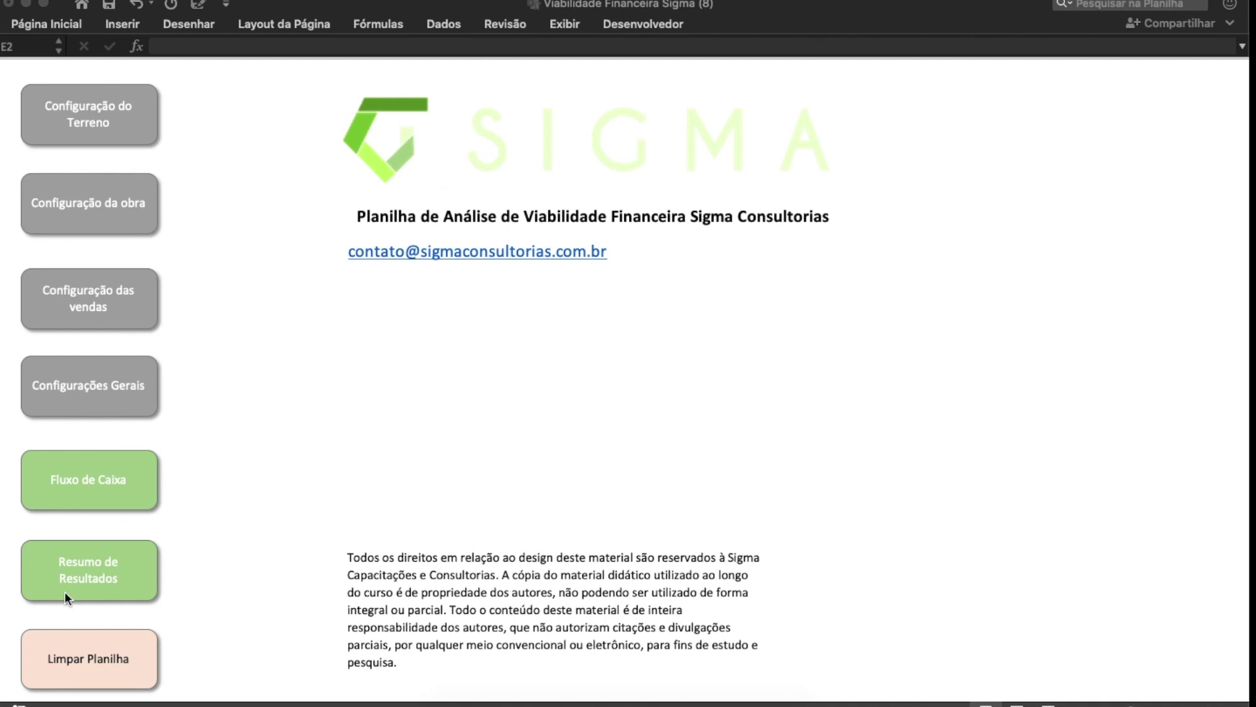
{"action": "left_click", "coordinate": [96, 582]}
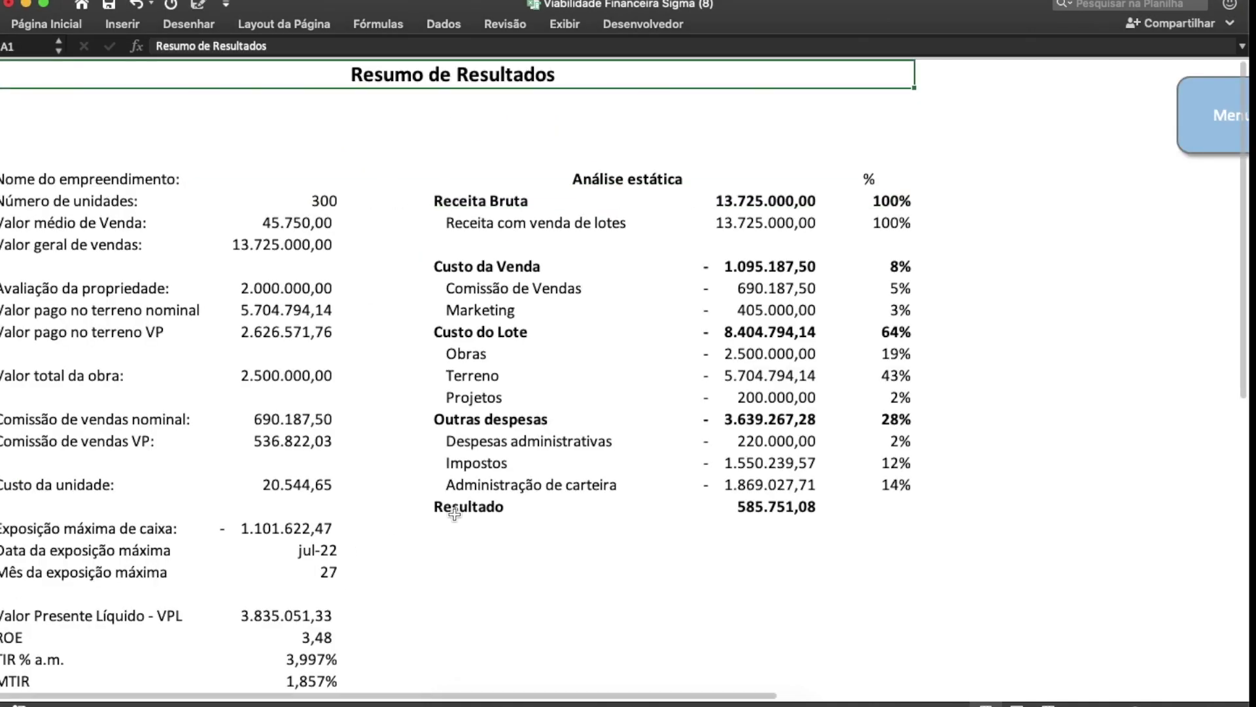
{"action": "left_click_drag", "start_coordinate": [454, 514], "coordinate": [805, 508]}
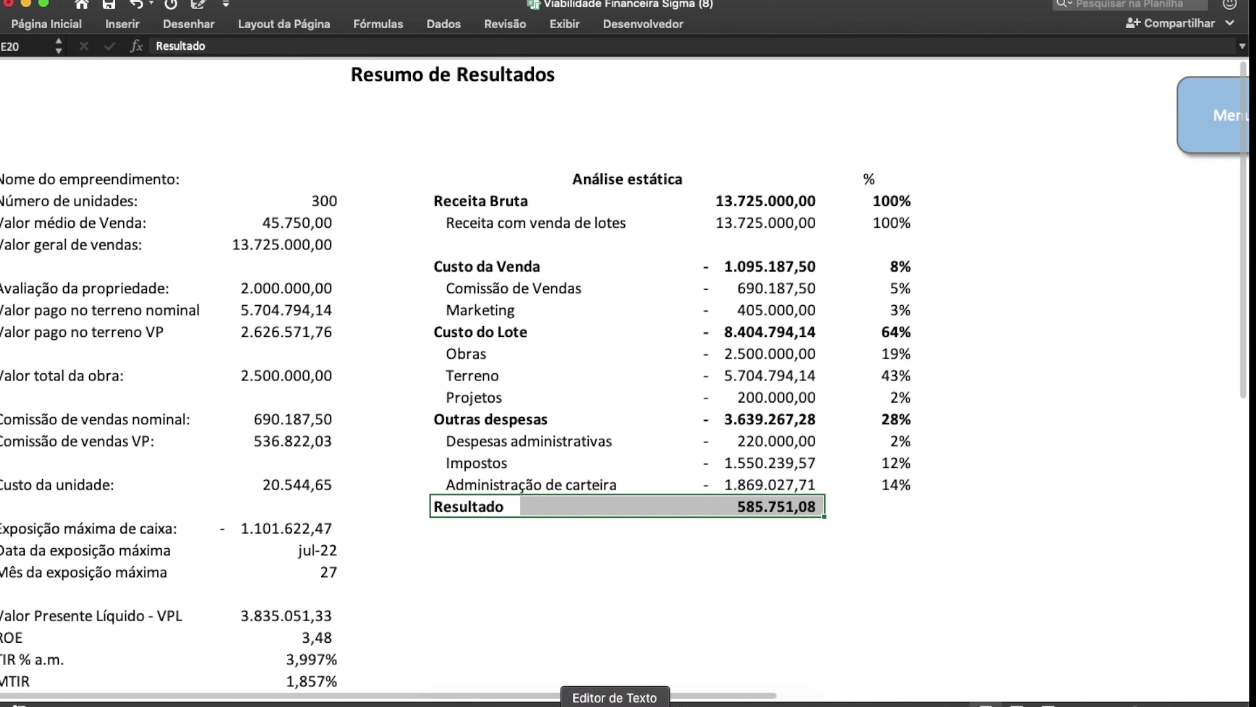
Step: Switch to the text editor notes, review the profit outline from Receita (+) to LUCRO (=), and return to the Excel workbook
{"action": "left_click", "coordinate": [634, 701]}
{"action": "scroll", "coordinate": [524, 180], "scroll_direction": "up", "scroll_amount": 15}
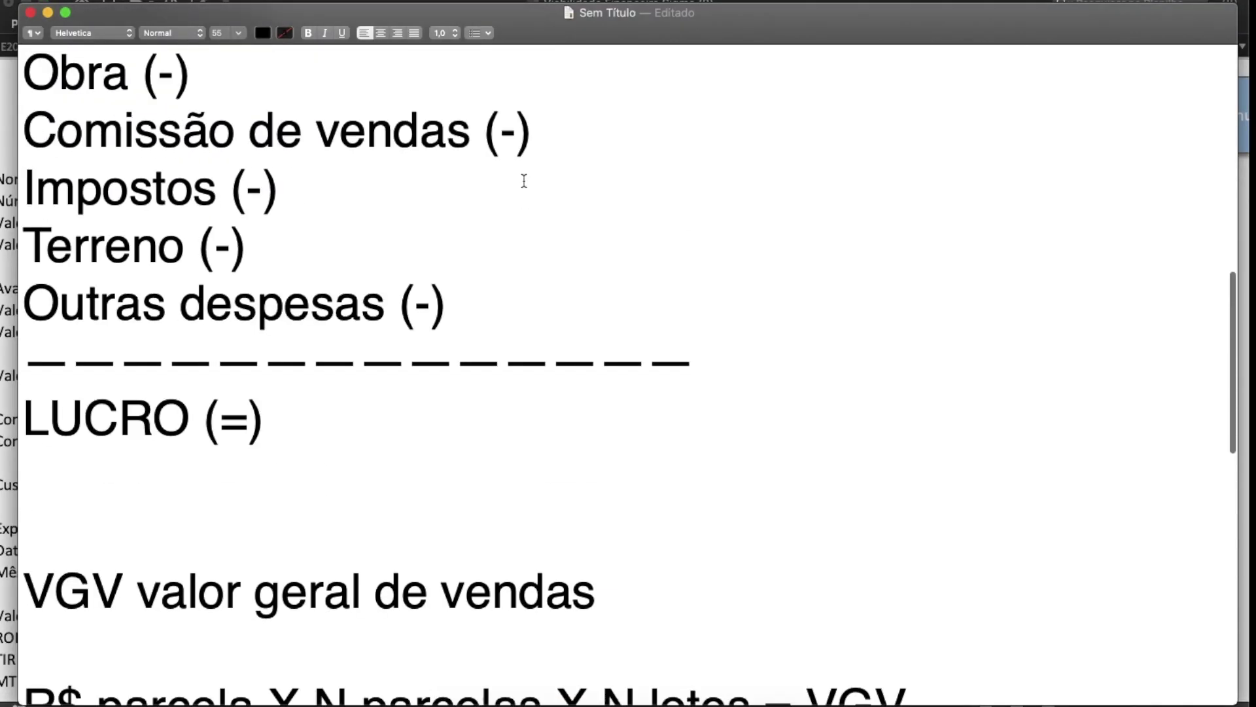
{"action": "scroll", "coordinate": [524, 180], "scroll_direction": "up", "scroll_amount": 2}
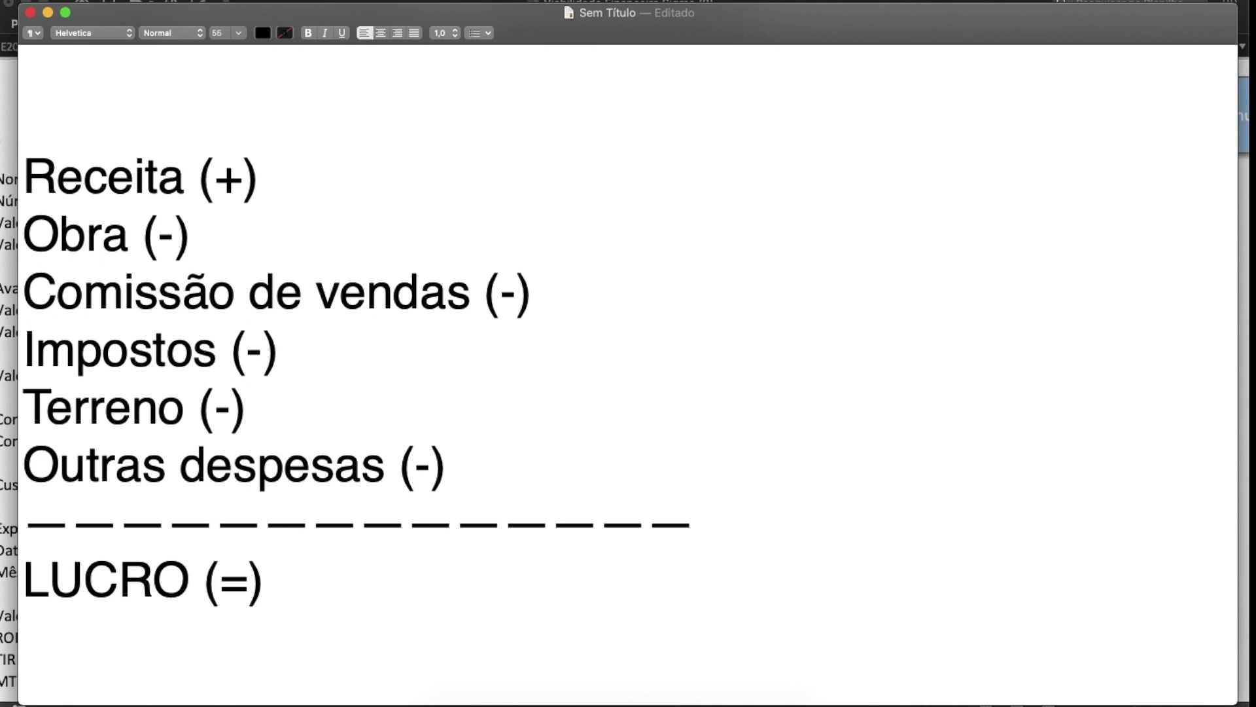
{"action": "left_click", "coordinate": [4, 150]}
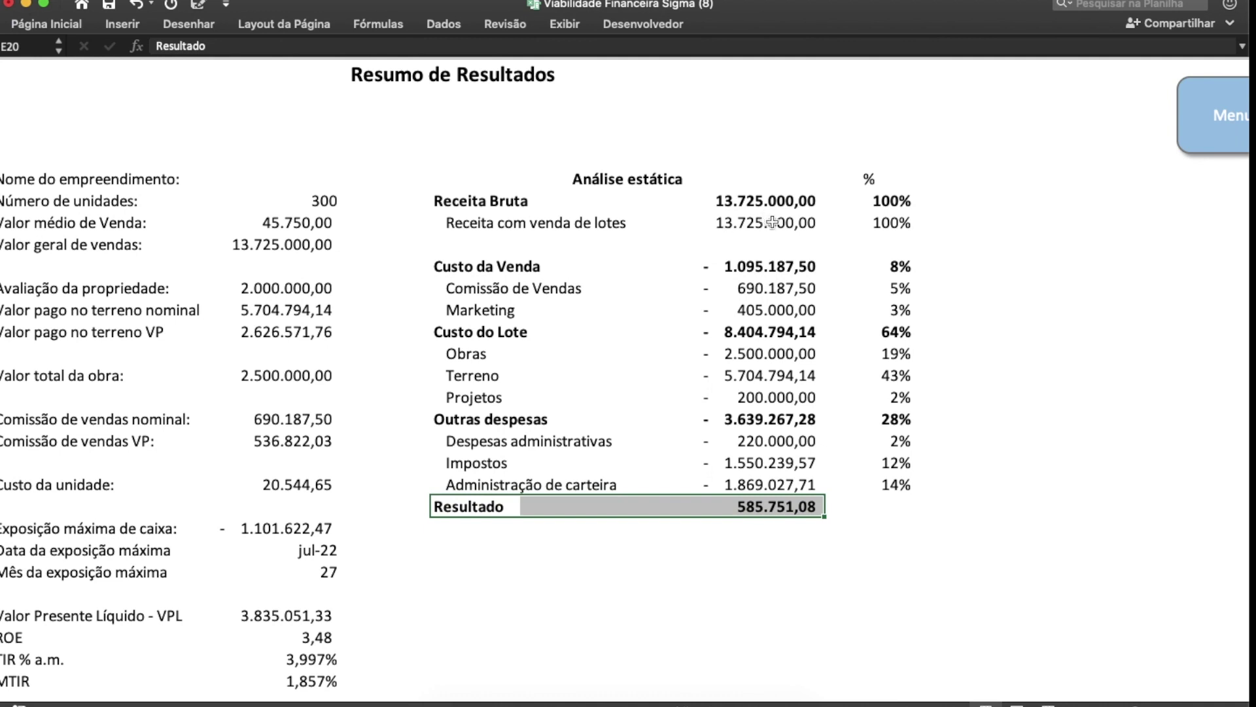
Step: Highlight the Receita com venda de lotes and Receita Bruta lines in turn, then go down the cost lines to Resultado
{"action": "left_click_drag", "start_coordinate": [762, 222], "coordinate": [480, 221]}
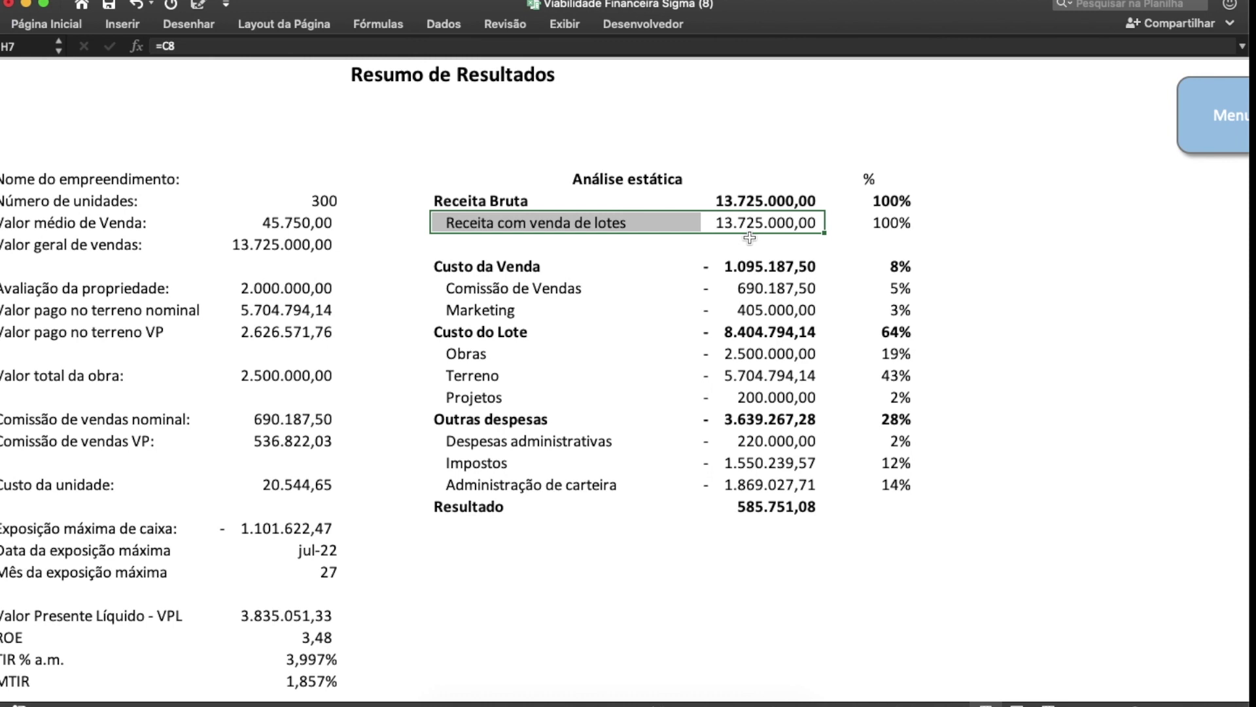
{"action": "left_click_drag", "start_coordinate": [515, 201], "coordinate": [775, 201]}
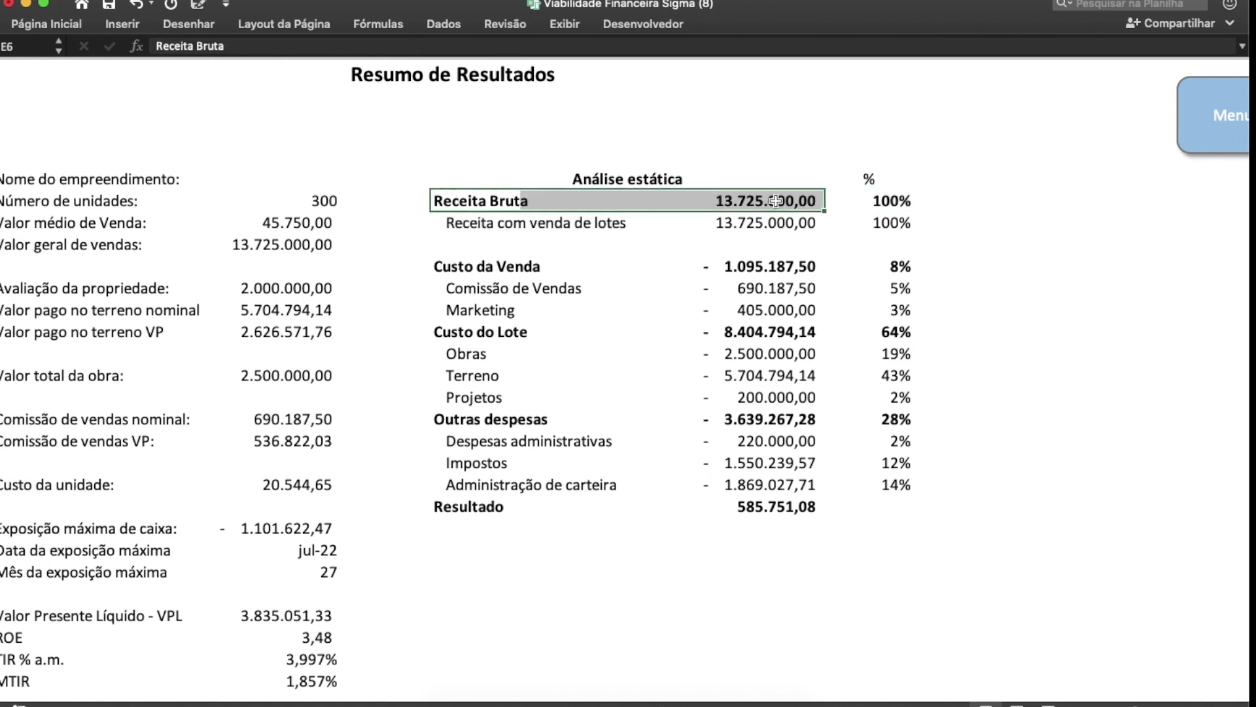
{"action": "left_click_drag", "start_coordinate": [458, 269], "coordinate": [456, 505]}
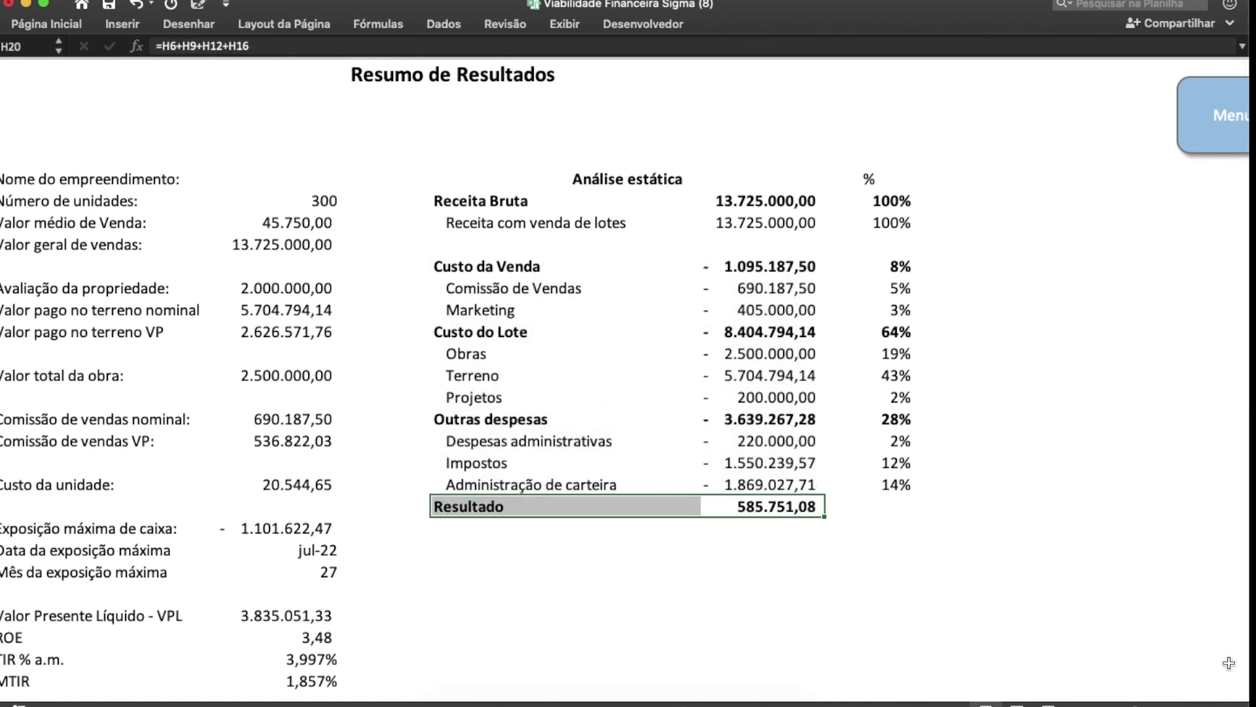
Step: Highlight the Valor Presente Líquido - VPL indicator with its value in the results summary
{"action": "scroll", "coordinate": [1229, 663], "scroll_direction": "down", "scroll_amount": 2}
{"action": "scroll", "coordinate": [1229, 662], "scroll_direction": "up", "scroll_amount": 2}
{"action": "left_click", "coordinate": [281, 615]}
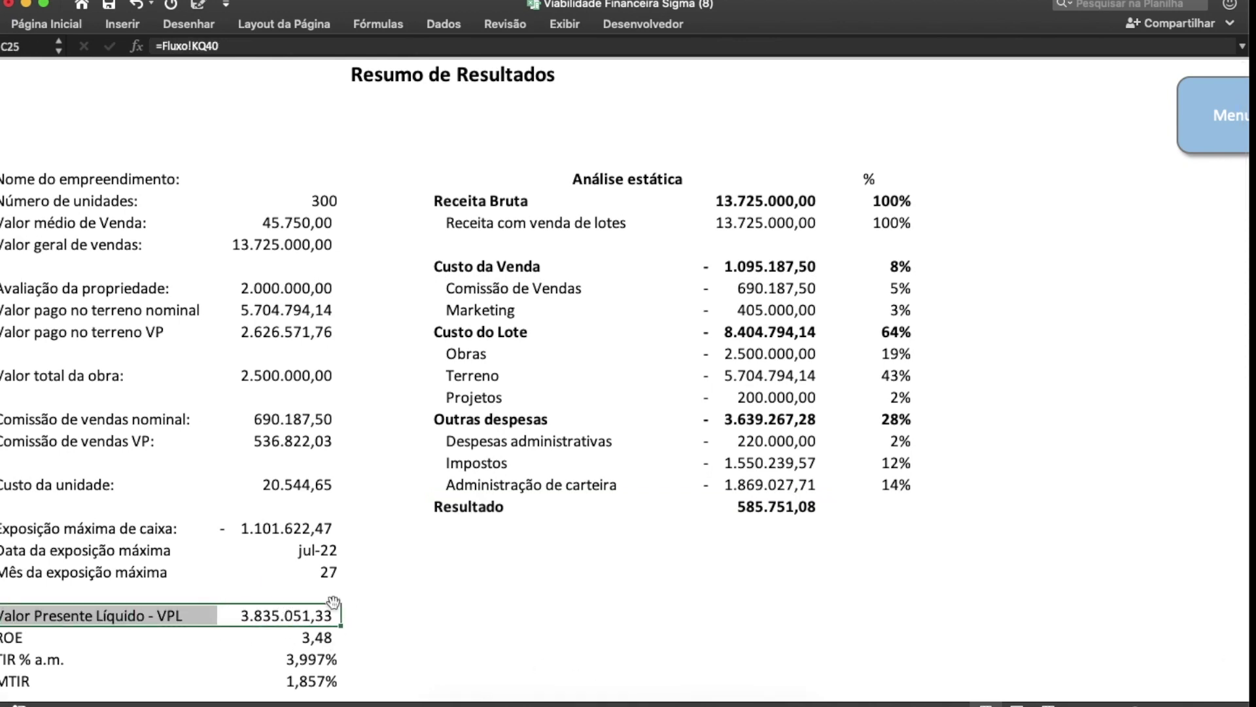